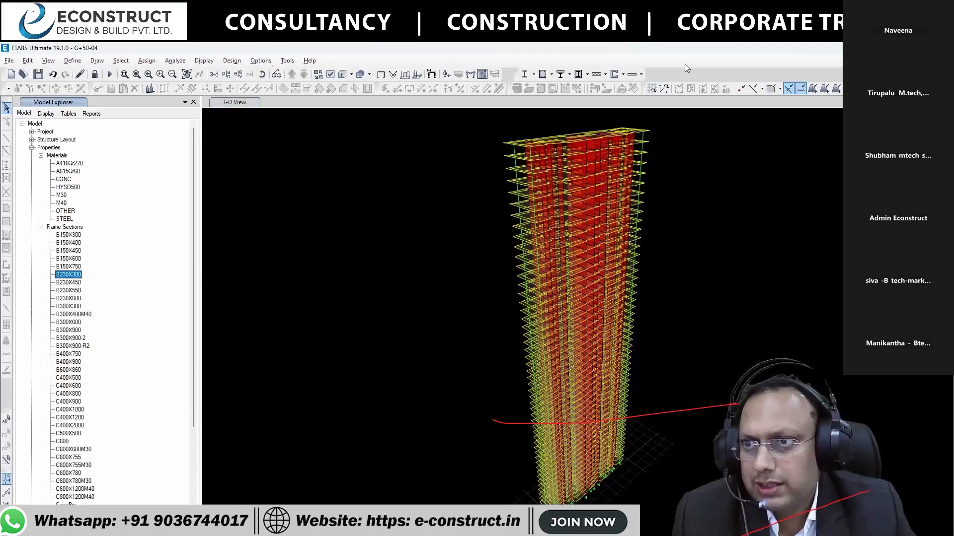
Review the defined frame and slab sections, and open the plan view of Story42
{"action": "scroll", "coordinate": [104, 312], "scroll_direction": "down", "scroll_amount": 6}
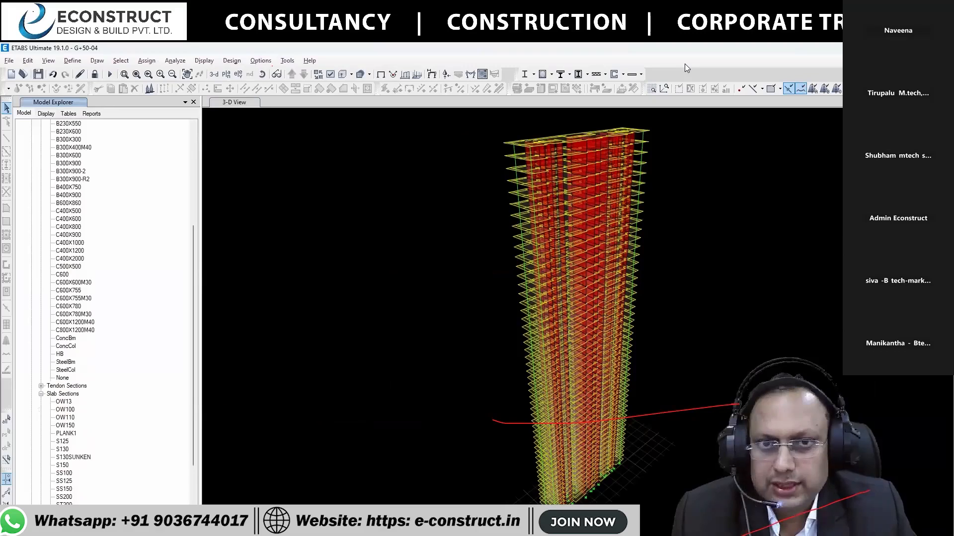
{"action": "middle_click_drag", "start_coordinate": [554, 176], "coordinate": [497, 197]}
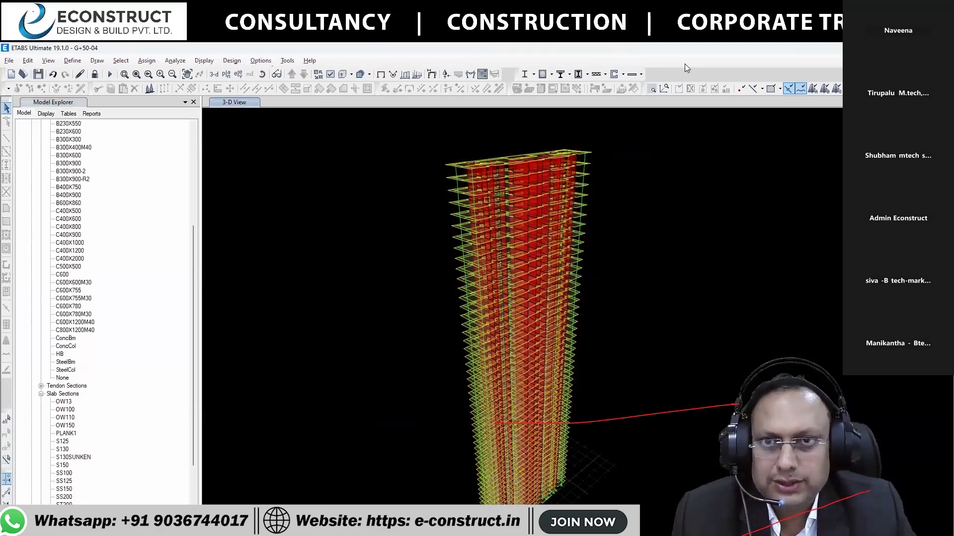
{"action": "left_click", "coordinate": [226, 74]}
{"action": "left_click", "coordinate": [432, 323]}
{"action": "left_click", "coordinate": [432, 423]}
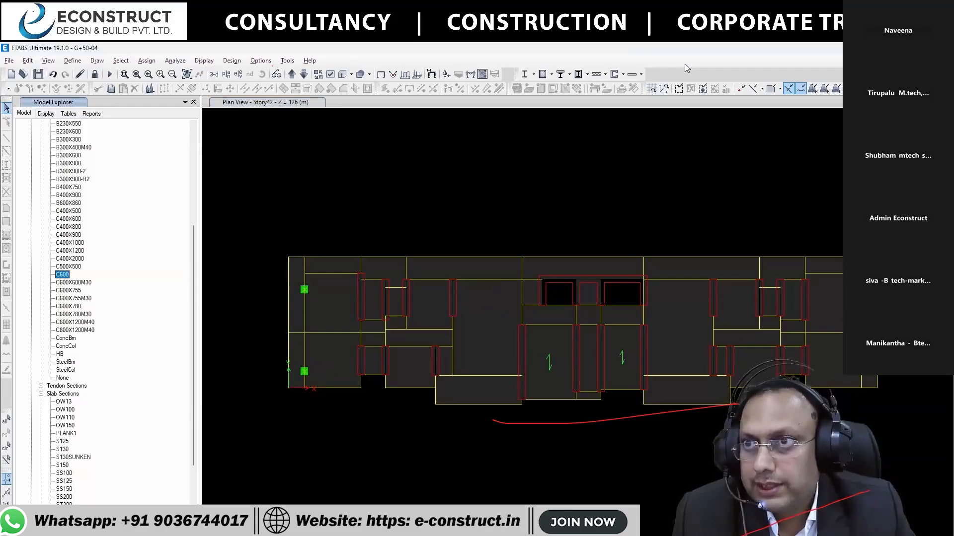
Unlock the model, accepting deletion of the analysis results, and assign the C600 section to the two columns at the plan's outer end
{"action": "left_click", "coordinate": [94, 74]}
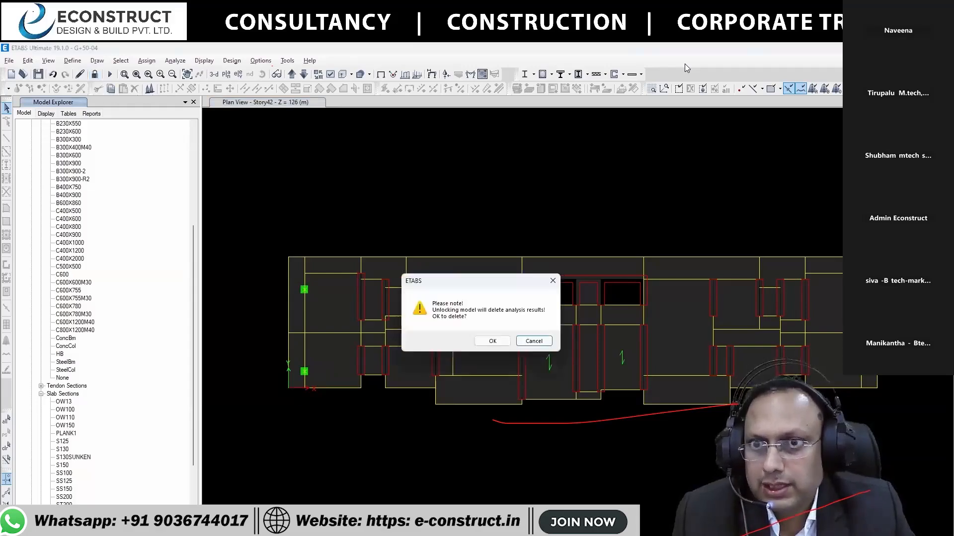
{"action": "left_click", "coordinate": [492, 341]}
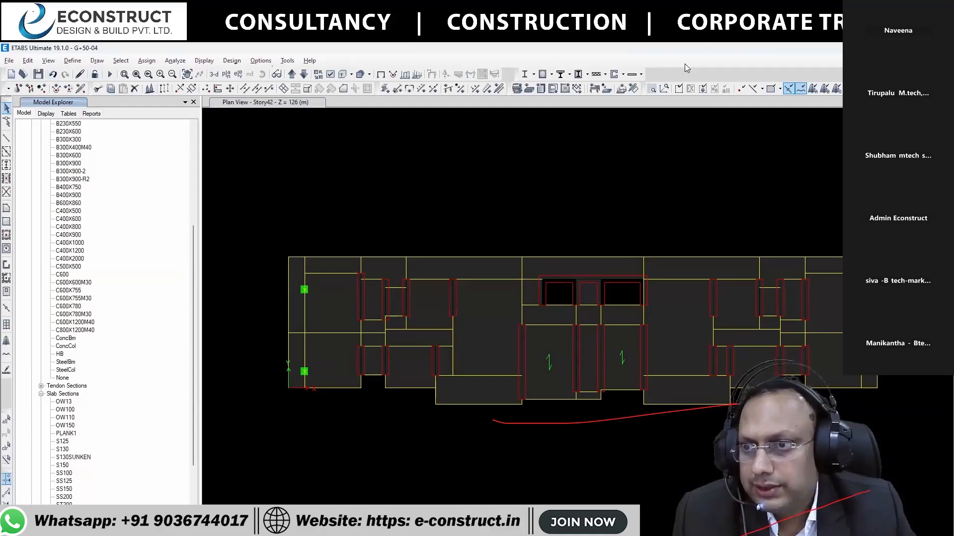
{"action": "left_click", "coordinate": [62, 274]}
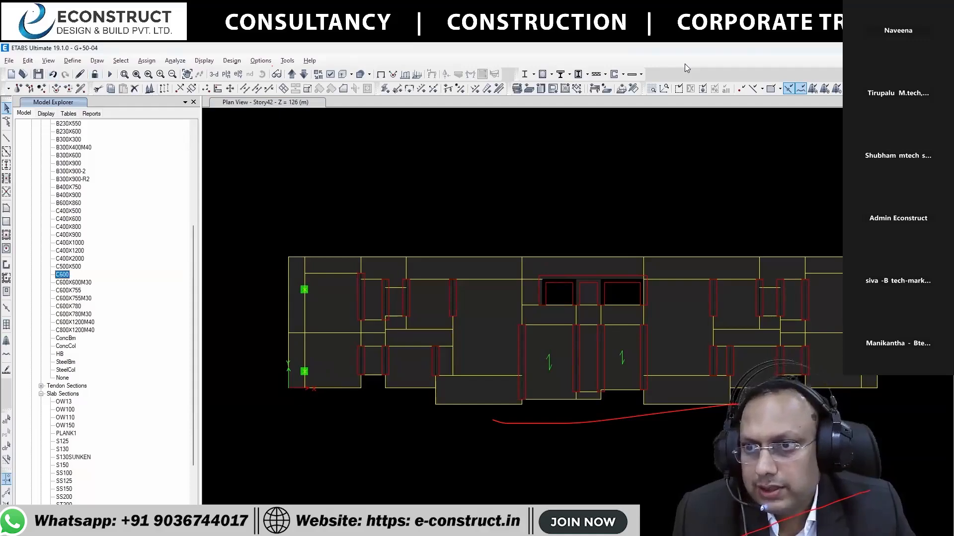
{"action": "left_click_drag", "start_coordinate": [62, 274], "coordinate": [304, 290]}
Show the frame section names on the Story42 plan to check them, and restore the plain undeformed view
{"action": "left_click", "coordinate": [393, 74]}
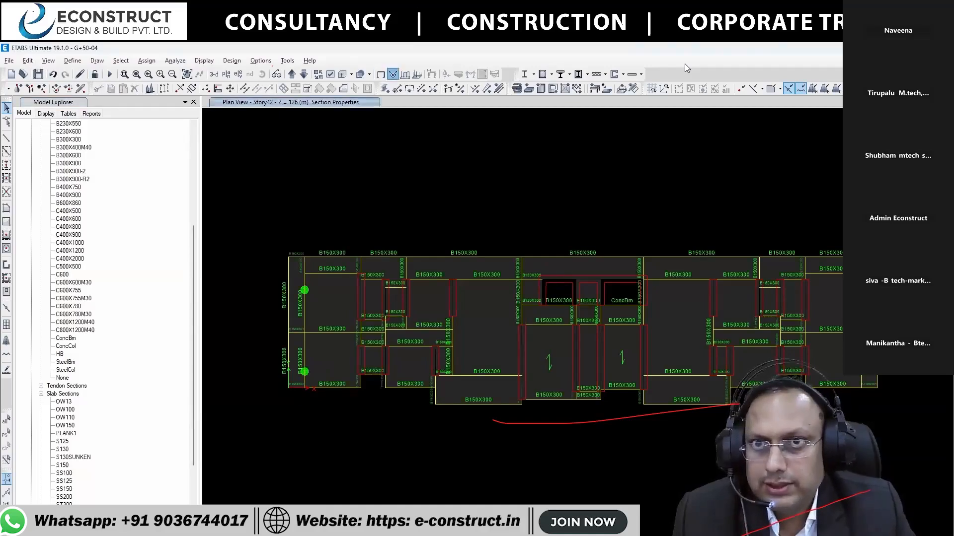
{"action": "left_click", "coordinate": [560, 246]}
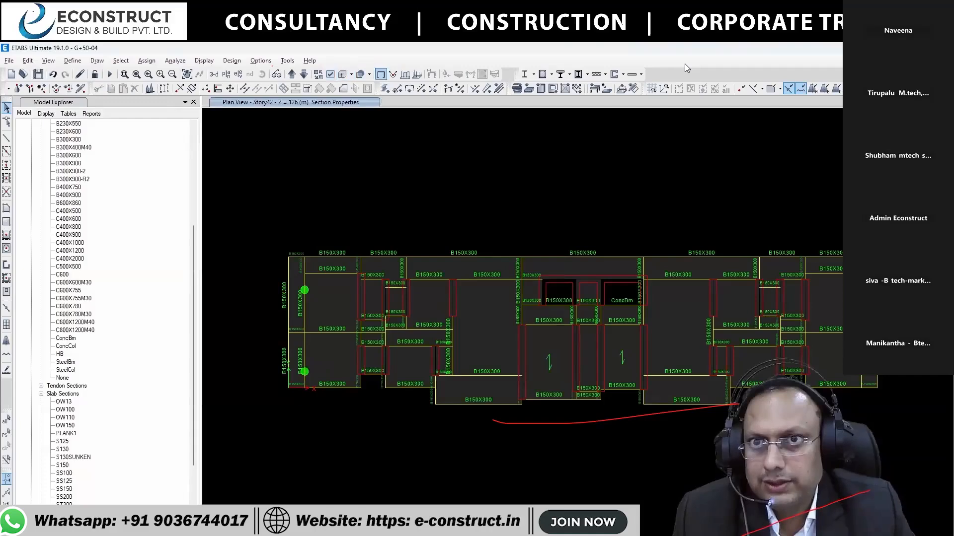
{"action": "left_click", "coordinate": [380, 74]}
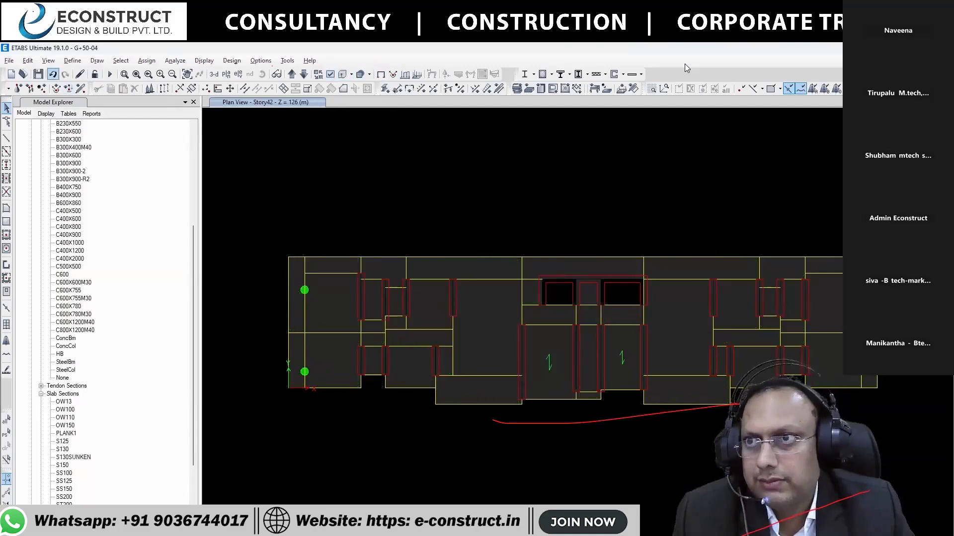
Inspect the object information of the large slab panel beside the central core
{"action": "middle_click_drag", "start_coordinate": [561, 331], "coordinate": [555, 298]}
{"action": "right_click", "coordinate": [482, 295]}
{"action": "left_click", "coordinate": [505, 452]}
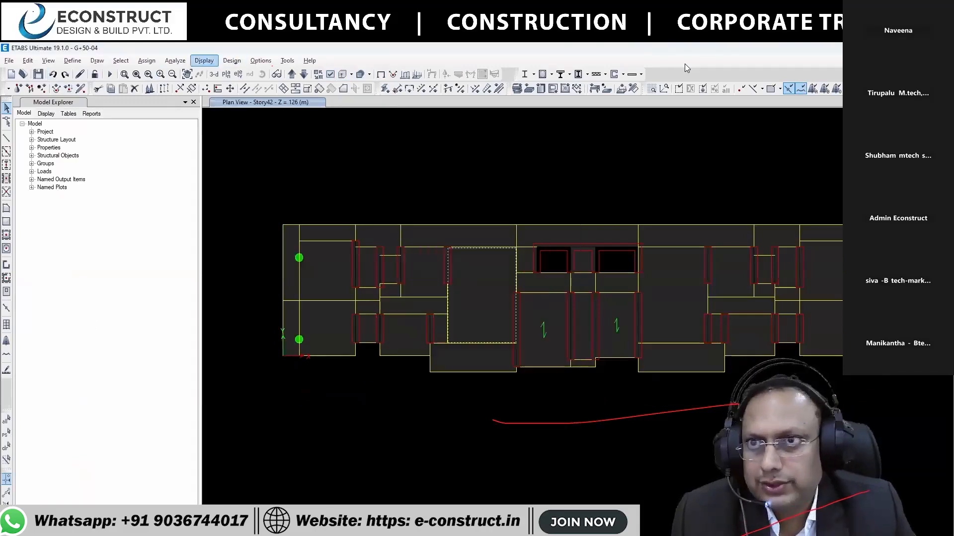
Display the uniform gravity loads of the LIVE pattern on the Story42 floor shells
{"action": "left_click", "coordinate": [204, 61]}
{"action": "mouse_move", "coordinate": [233, 89]}
{"action": "left_click", "coordinate": [390, 115]}
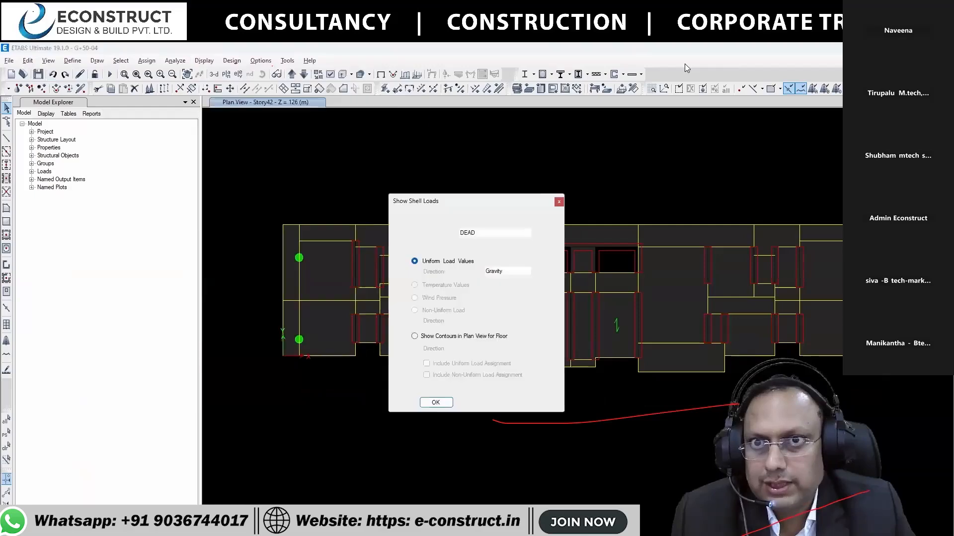
{"action": "left_click", "coordinate": [518, 402]}
{"action": "left_click_drag", "start_coordinate": [423, 201], "coordinate": [132, 156]}
{"action": "left_click", "coordinate": [209, 187]}
{"action": "left_click", "coordinate": [175, 203]}
{"action": "left_click", "coordinate": [227, 357]}
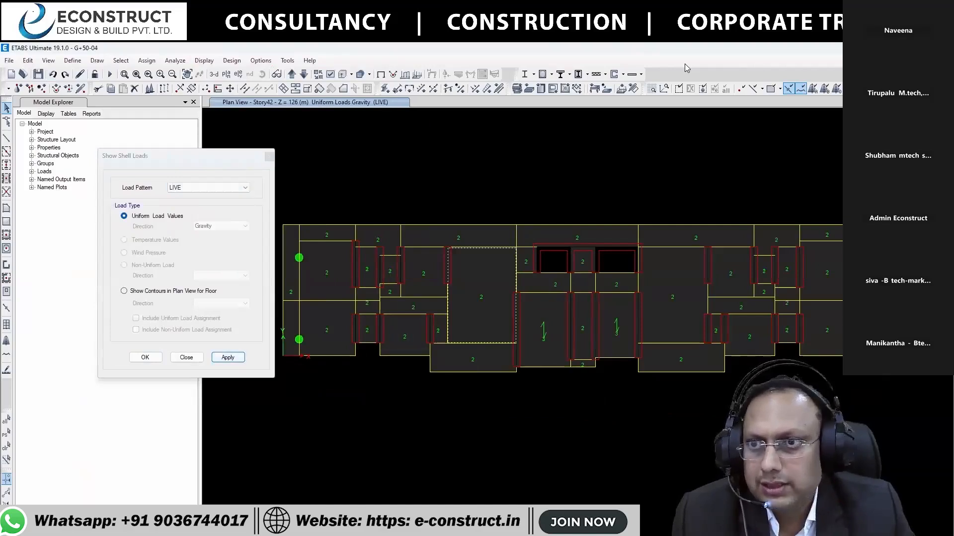
{"action": "left_click", "coordinate": [186, 357]}
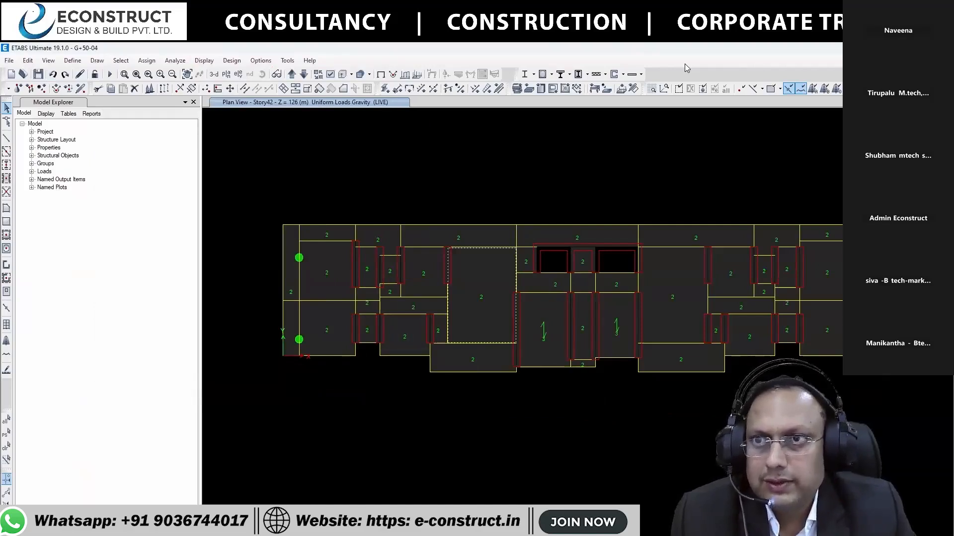
Display the joint force loads of the WPLX wind pattern on the Story42 plan
{"action": "left_click", "coordinate": [204, 60]}
{"action": "mouse_move", "coordinate": [224, 90]}
{"action": "left_click", "coordinate": [388, 102]}
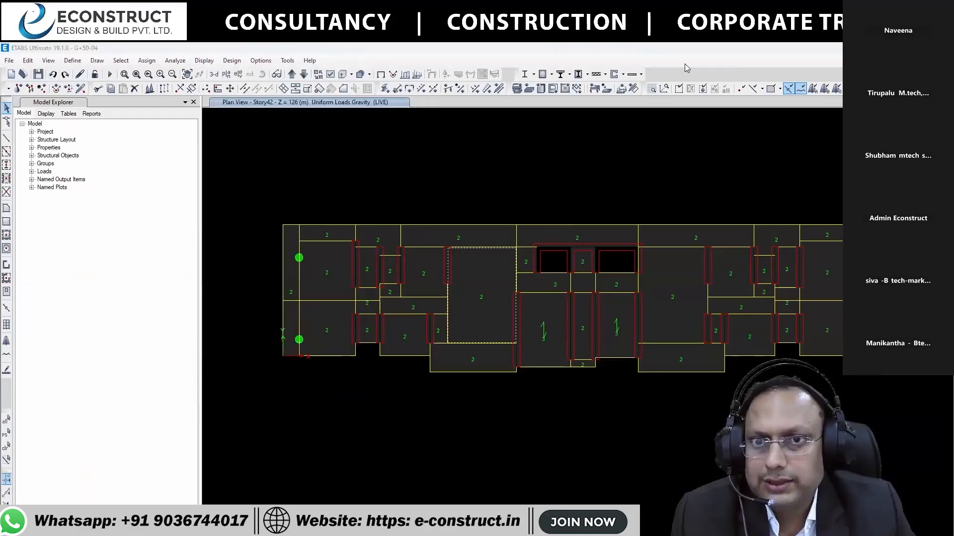
{"action": "left_click", "coordinate": [497, 278]}
{"action": "left_click", "coordinate": [497, 299]}
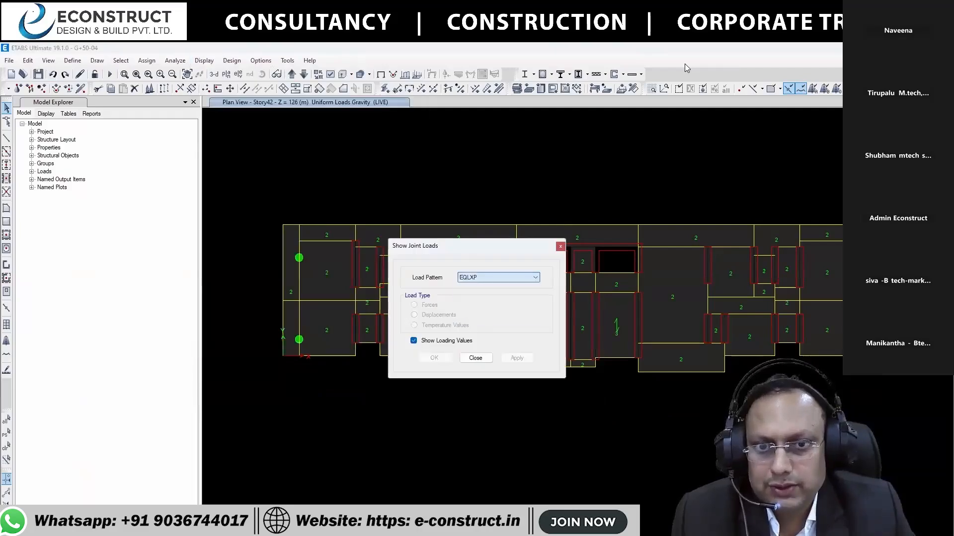
{"action": "left_click", "coordinate": [498, 277]}
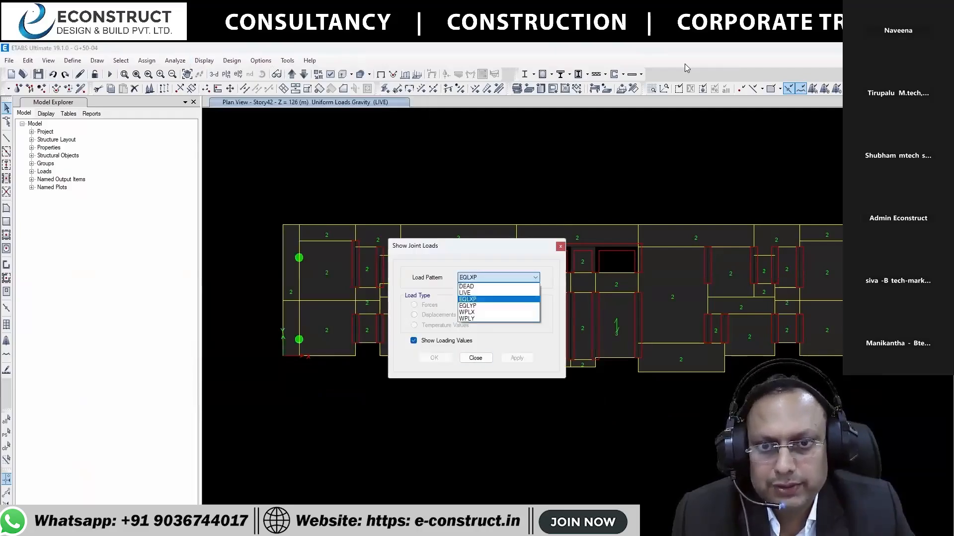
{"action": "left_click", "coordinate": [498, 312]}
{"action": "left_click", "coordinate": [516, 357]}
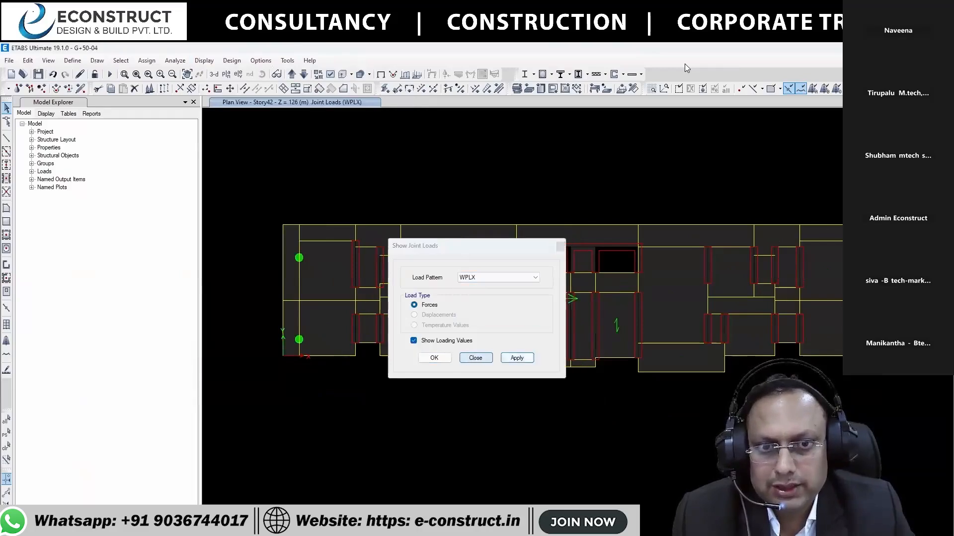
{"action": "left_click", "coordinate": [475, 357]}
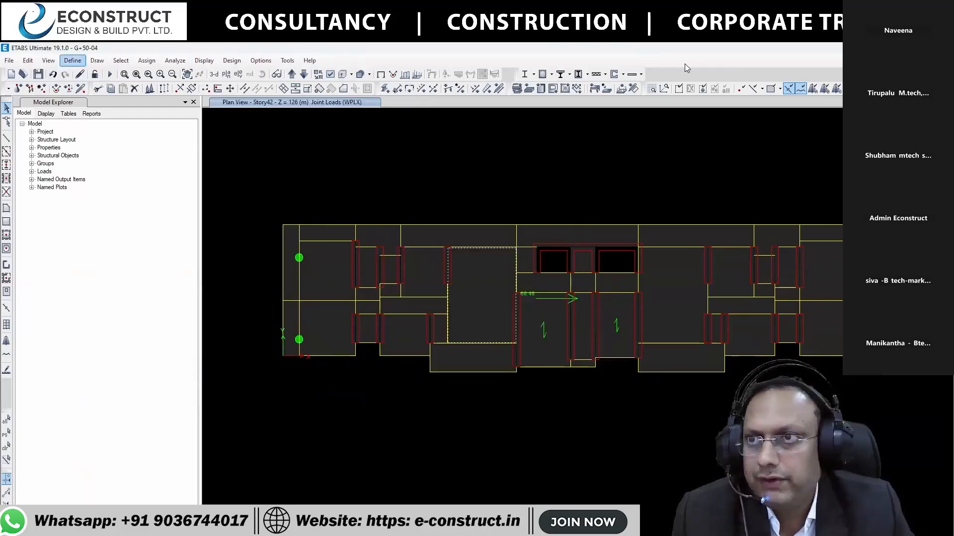
Review the Indian IS875:1987 wind parameters of the WPLX load pattern without changing them
{"action": "left_click", "coordinate": [72, 60]}
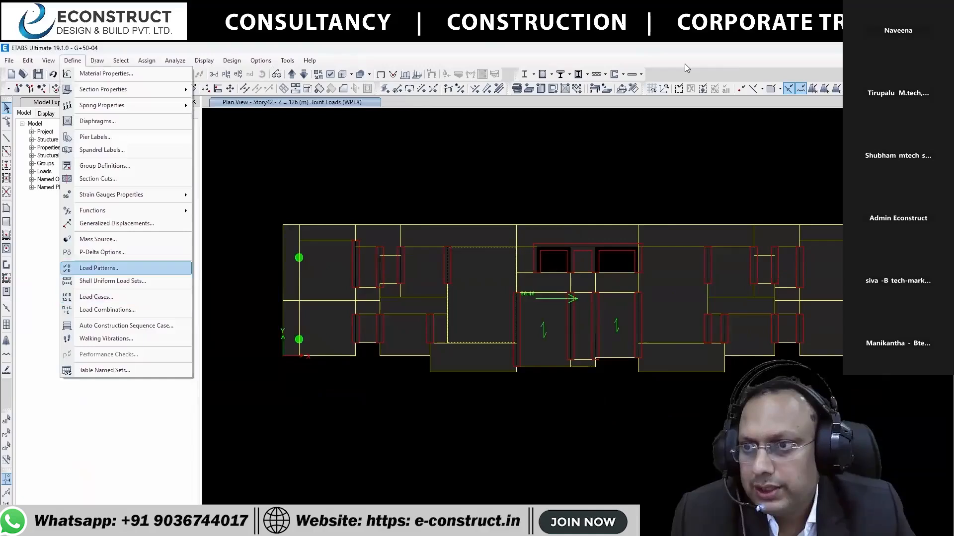
{"action": "left_click", "coordinate": [99, 267]}
{"action": "left_click", "coordinate": [301, 313]}
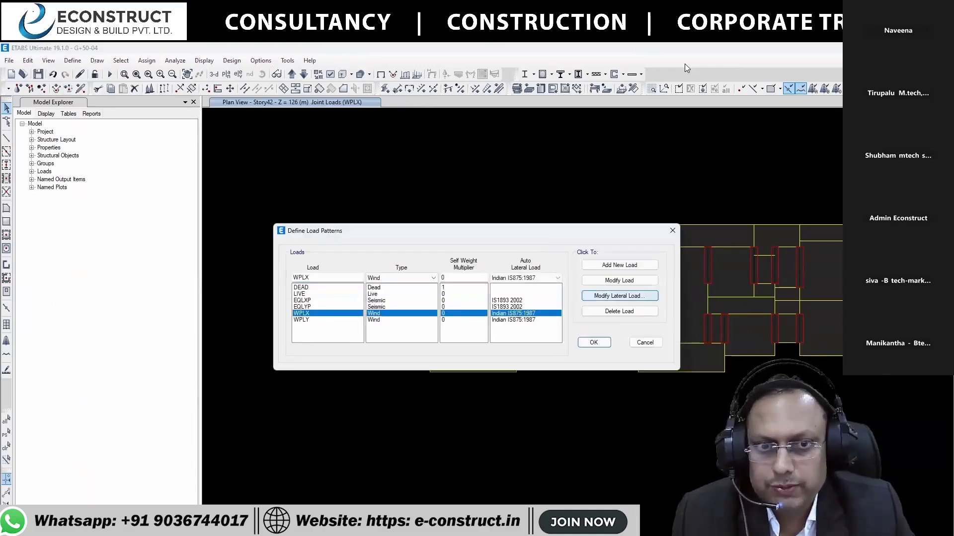
{"action": "left_click", "coordinate": [618, 296]}
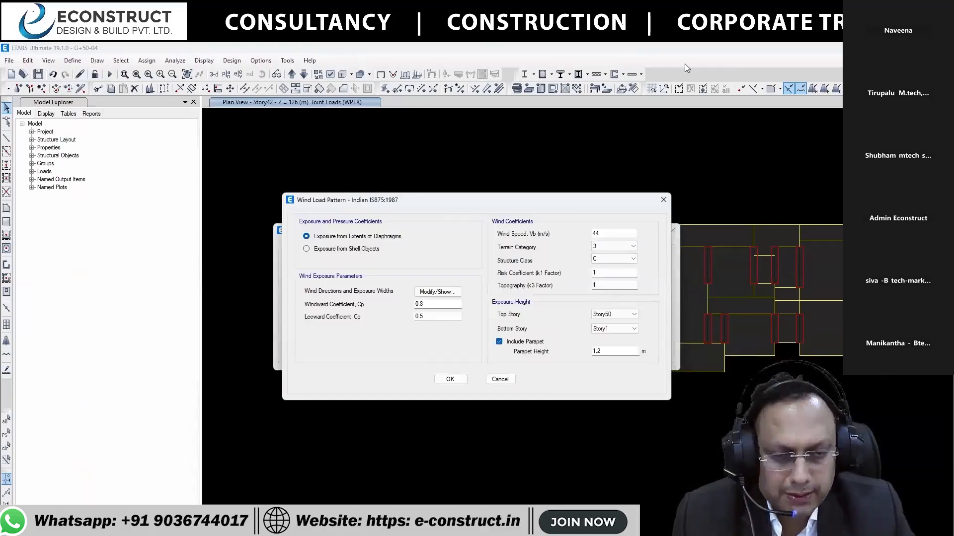
{"action": "left_click", "coordinate": [500, 379]}
Review the IS1893 2002 seismic loading parameters of the EQLXP pattern and leave the load pattern definitions unchanged
{"action": "left_click", "coordinate": [301, 300]}
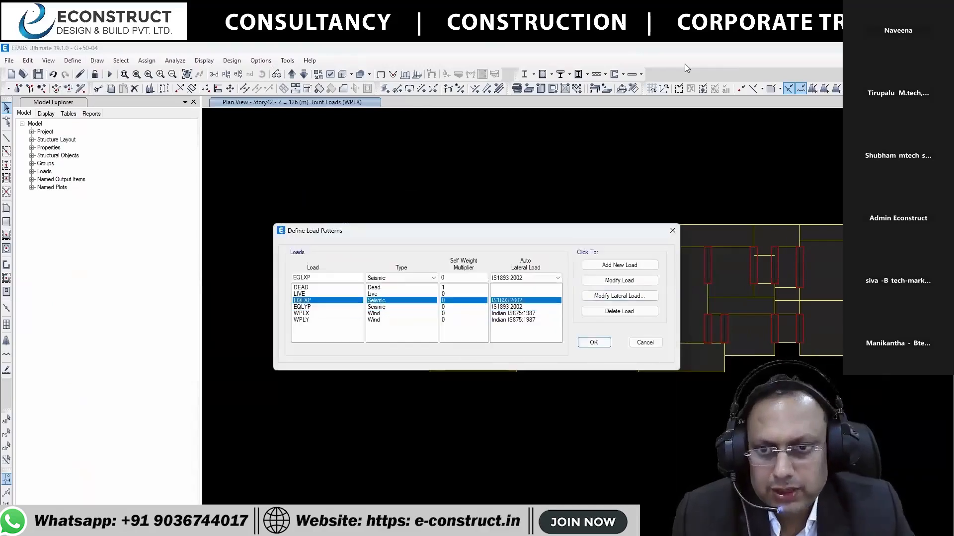
{"action": "left_click", "coordinate": [619, 296]}
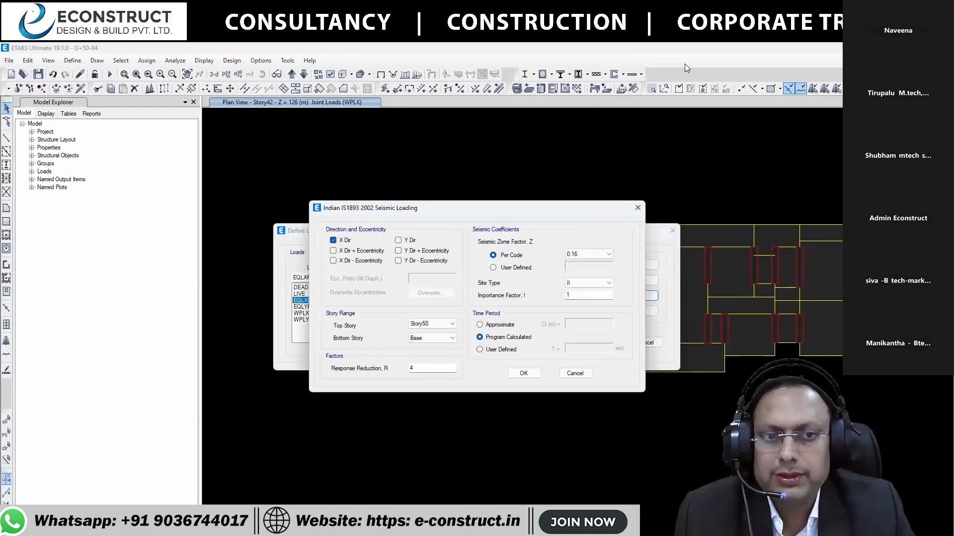
{"action": "key", "text": "Escape"}
{"action": "key", "text": "Escape"}
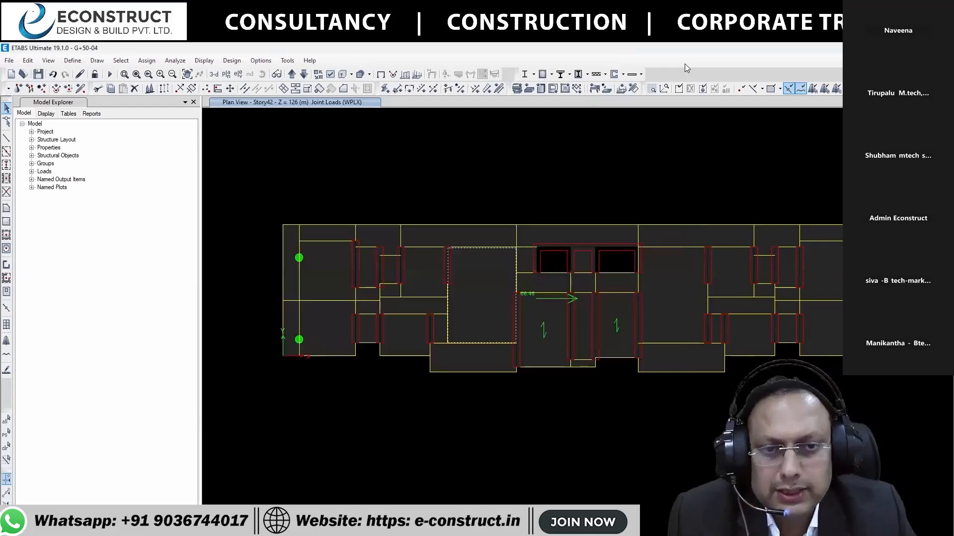
{"action": "key", "text": "Escape"}
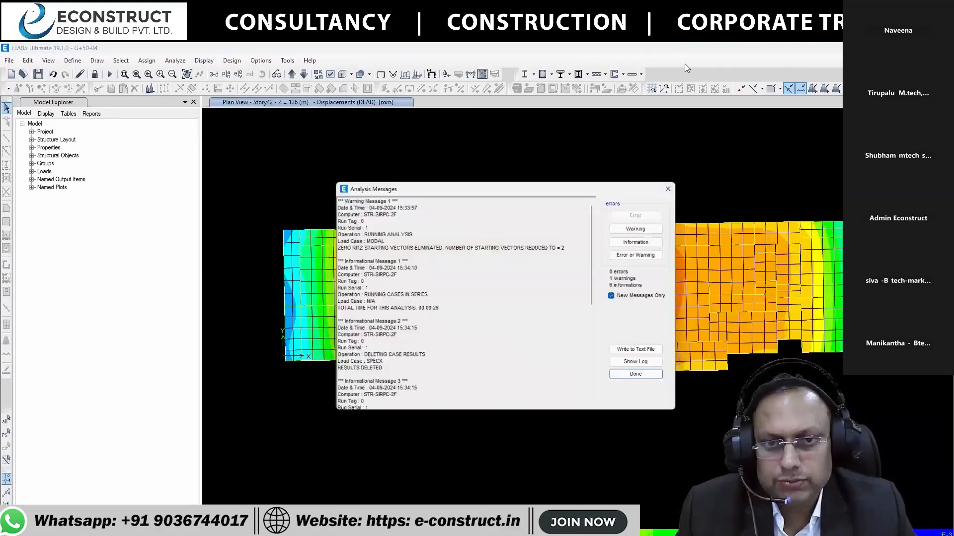
Dismiss the analysis messages and examine the DEAD load displacements of the tower in the 3-D view
{"action": "key", "text": "Return"}
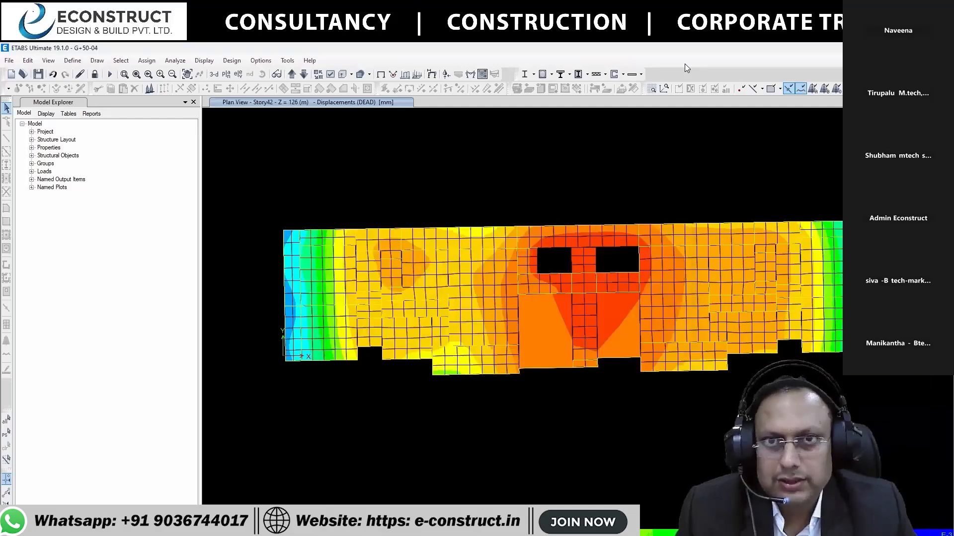
{"action": "left_click", "coordinate": [213, 74]}
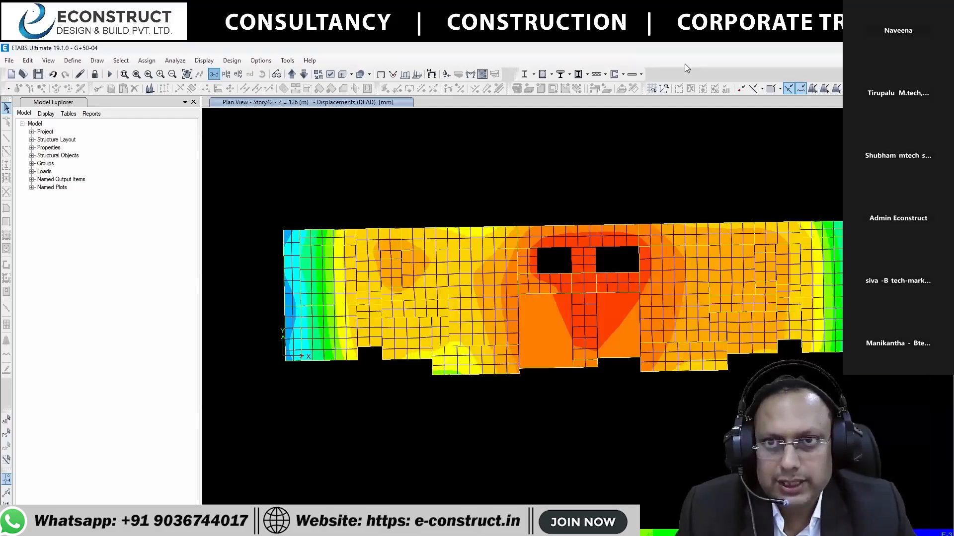
{"action": "mouse_move", "coordinate": [286, 117]}
{"action": "left_mouse_down"}
{"action": "mouse_move", "coordinate": [342, 108]}
{"action": "mouse_move", "coordinate": [308, 120]}
{"action": "left_mouse_up"}
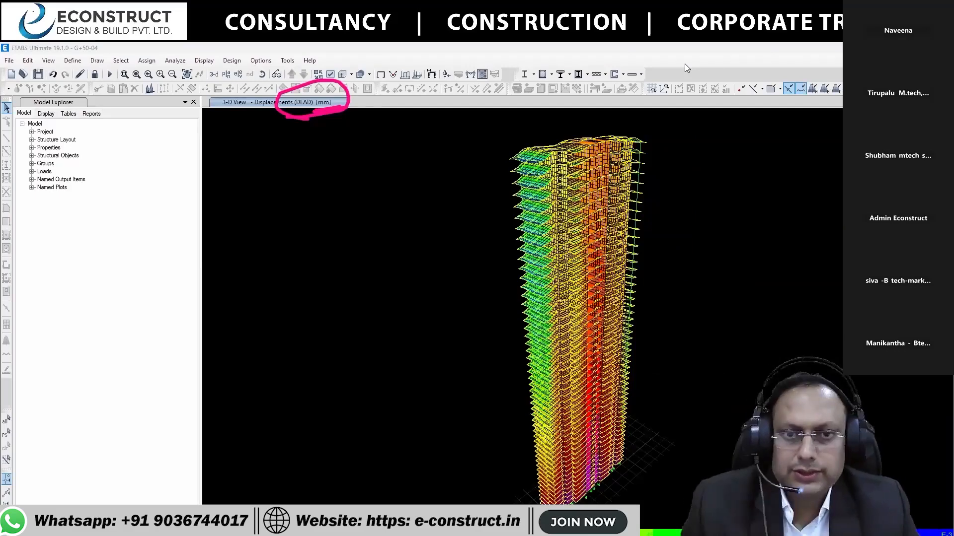
{"action": "middle_click_drag", "start_coordinate": [542, 199], "coordinate": [413, 203]}
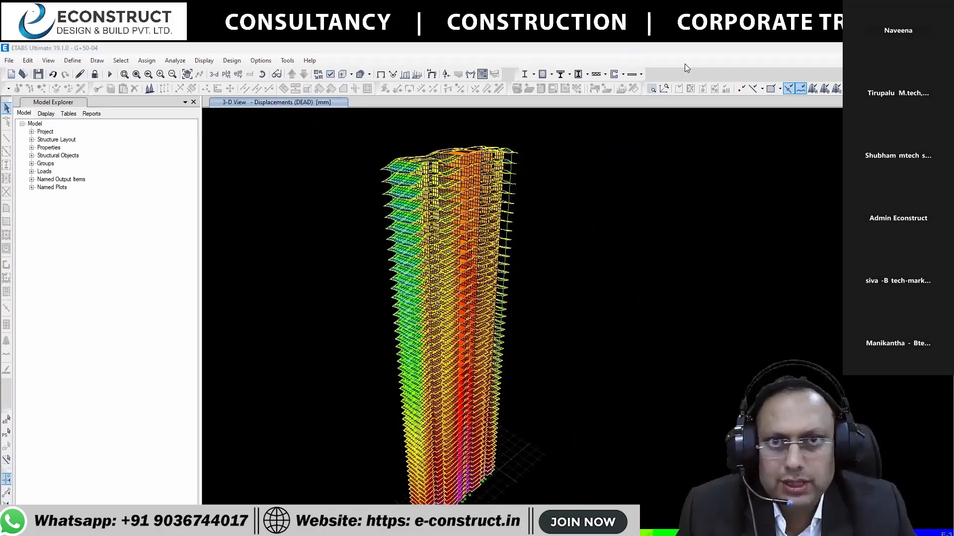
Display the filled Moment 3-3 diagram of the frames for the DEAD case on the 3-D model
{"action": "key", "text": "F8"}
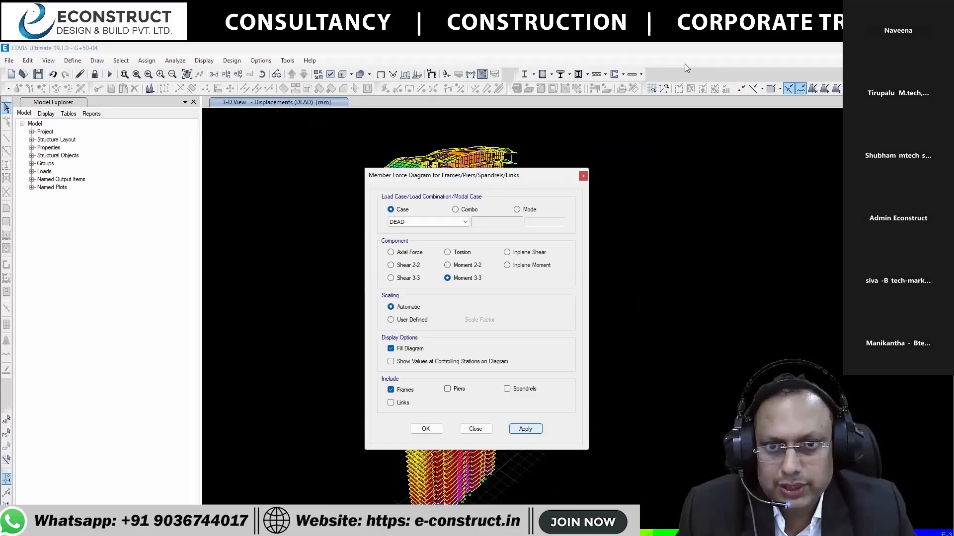
{"action": "key", "text": "Return"}
{"action": "left_click_drag", "start_coordinate": [475, 175], "coordinate": [685, 139]}
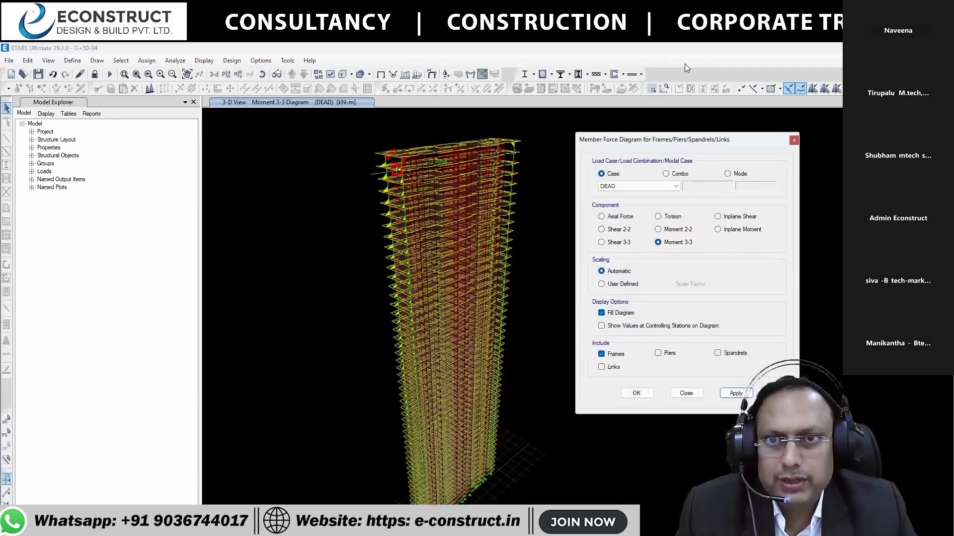
Open the Story44 plan view to examine the Moment 3-3 diagram of its beams
{"action": "left_click", "coordinate": [226, 74]}
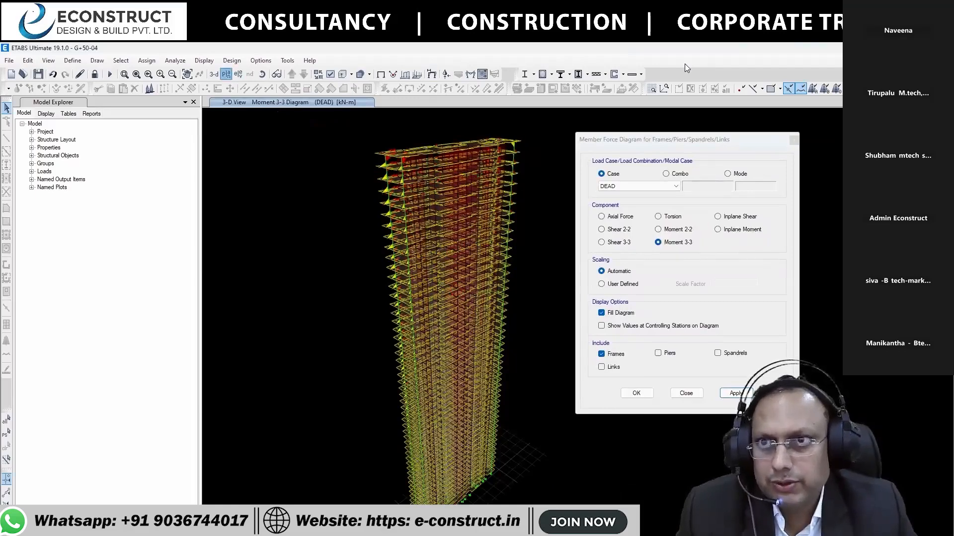
{"action": "left_click", "coordinate": [422, 311]}
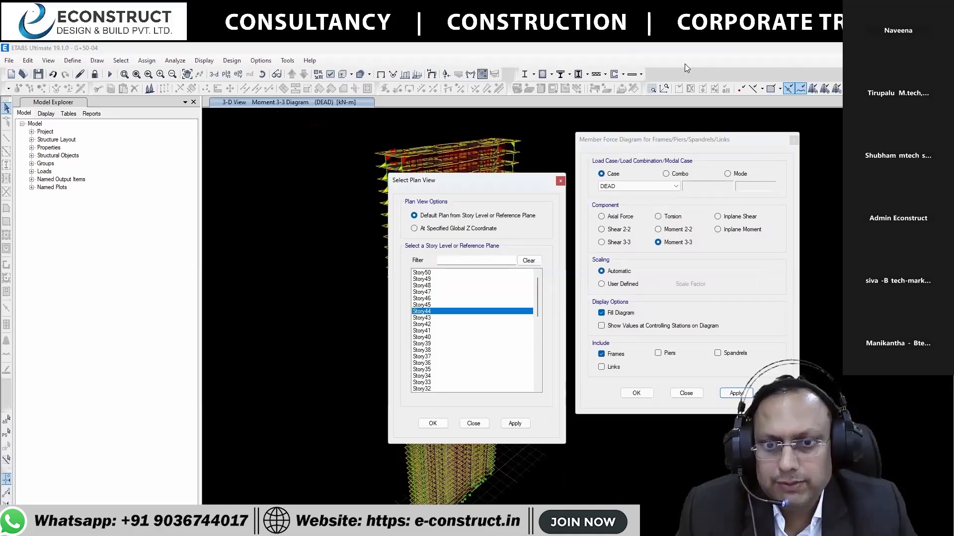
{"action": "left_click", "coordinate": [432, 423]}
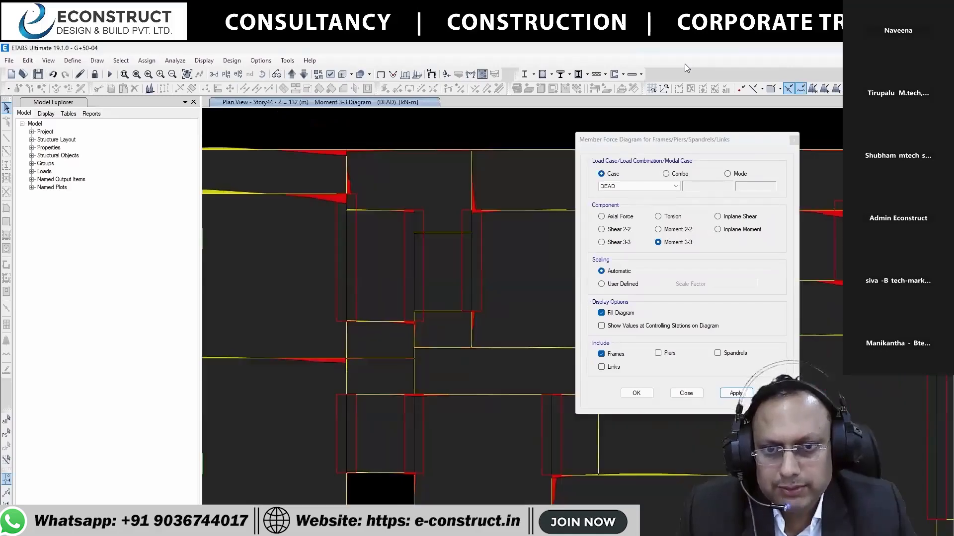
{"action": "middle_click_drag", "start_coordinate": [488, 373], "coordinate": [487, 298]}
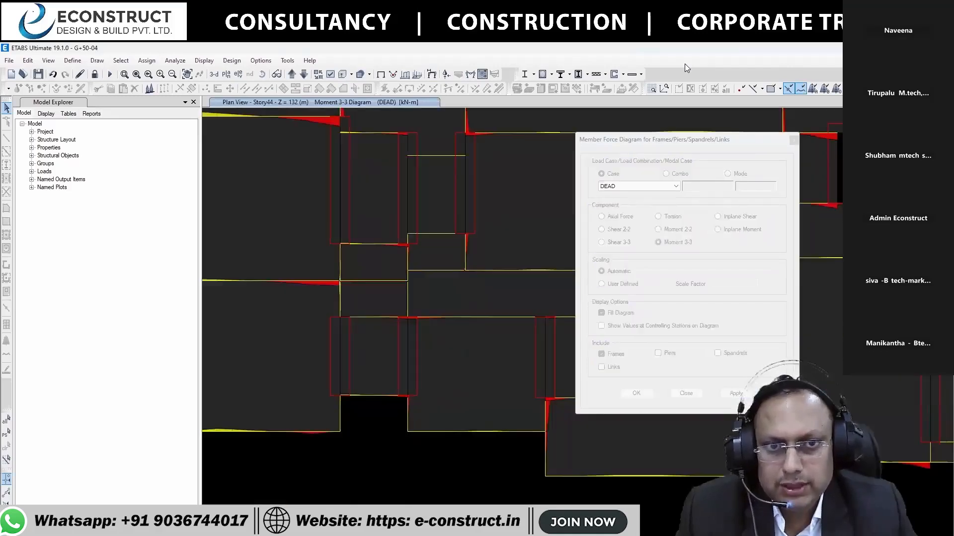
Display the filled Shear 2-2 diagram of the frames for the DEAD case on the whole Story44 plan
{"action": "scroll", "coordinate": [488, 299], "scroll_direction": "down", "scroll_amount": 3}
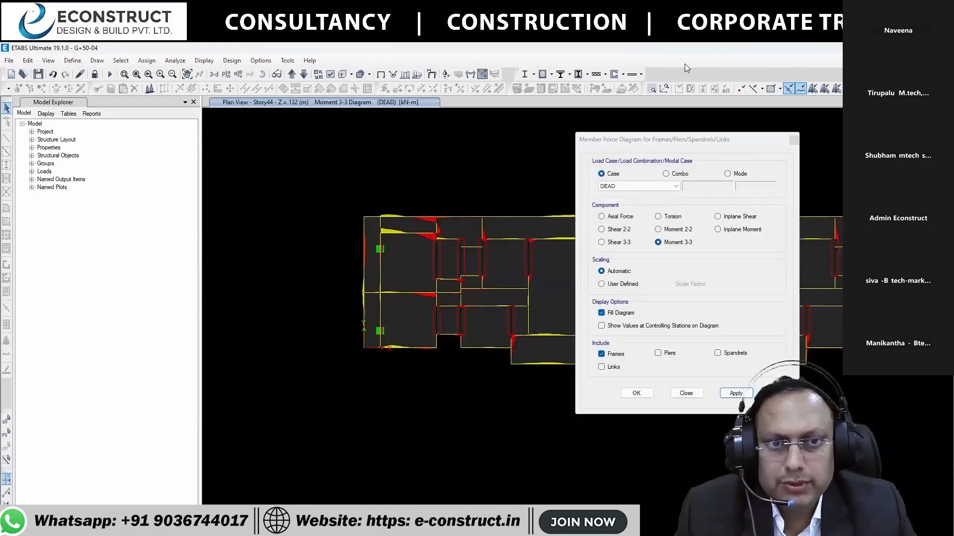
{"action": "left_click", "coordinate": [601, 229]}
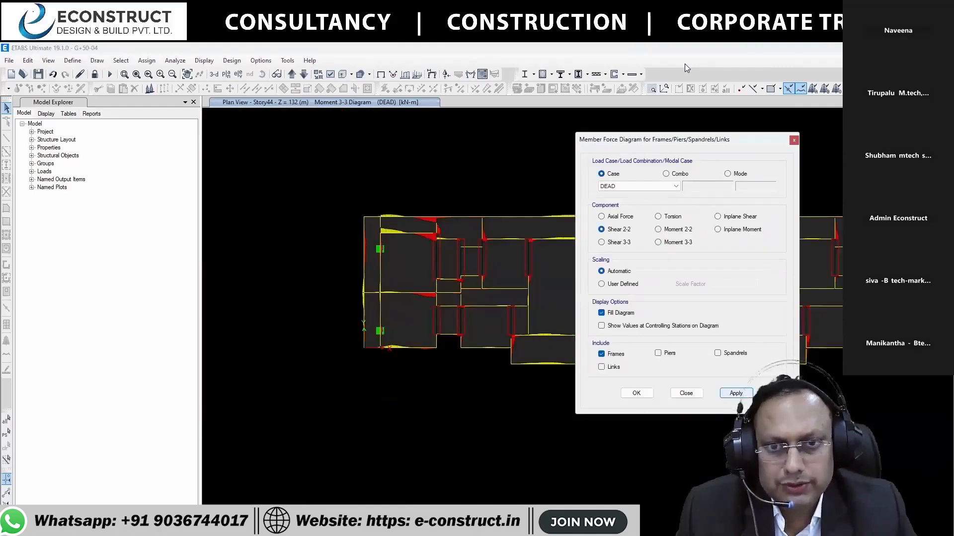
{"action": "left_click", "coordinate": [735, 393]}
{"action": "left_click", "coordinate": [686, 393]}
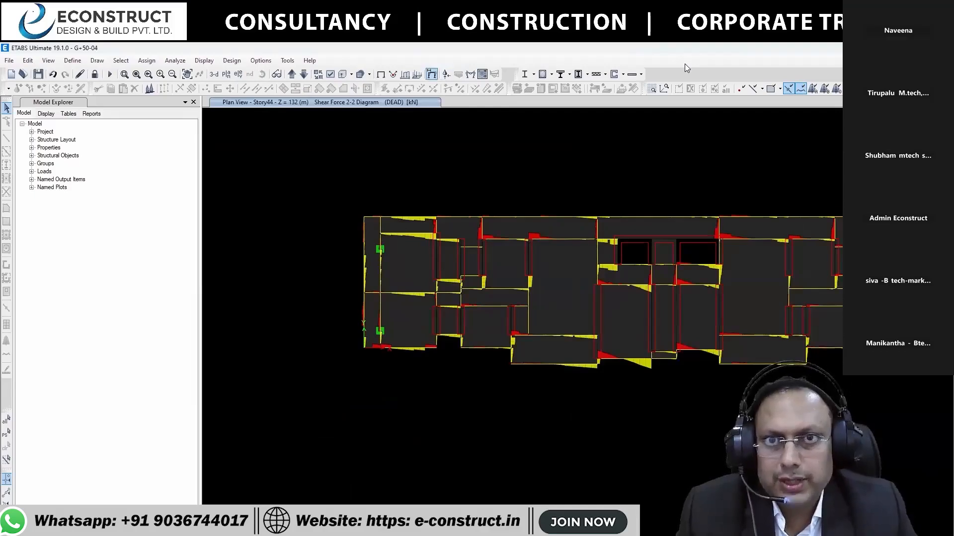
Display the filled M11 resultant shell contours for the DEAD case on the Story44 plan
{"action": "left_click", "coordinate": [431, 74]}
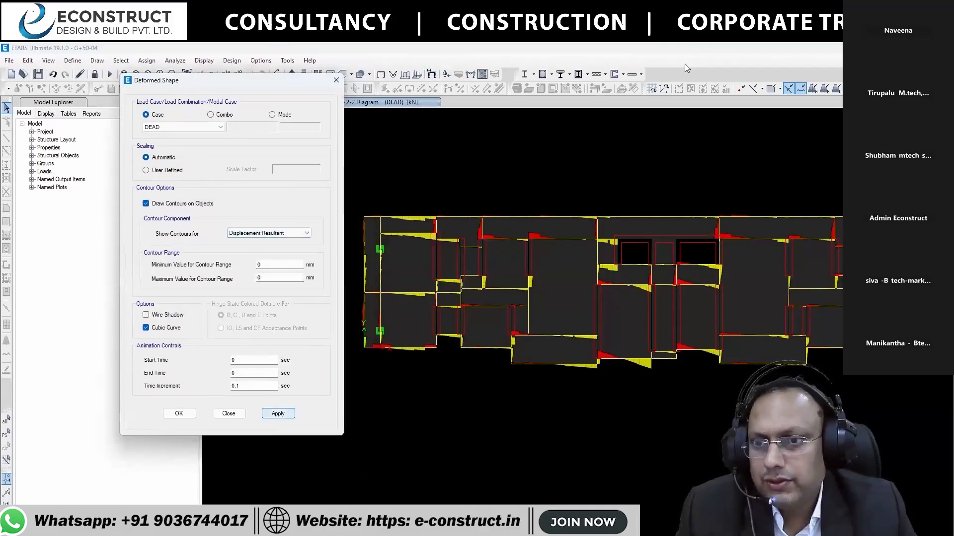
{"action": "left_click", "coordinate": [229, 413]}
{"action": "left_click", "coordinate": [482, 74]}
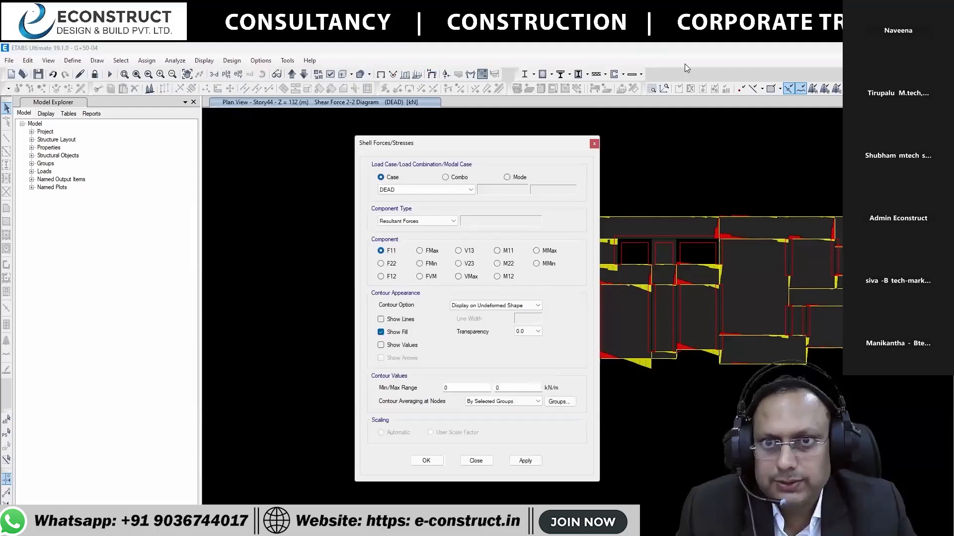
{"action": "left_click_drag", "start_coordinate": [423, 143], "coordinate": [149, 78]}
{"action": "left_click", "coordinate": [224, 185]}
{"action": "left_click", "coordinate": [251, 395]}
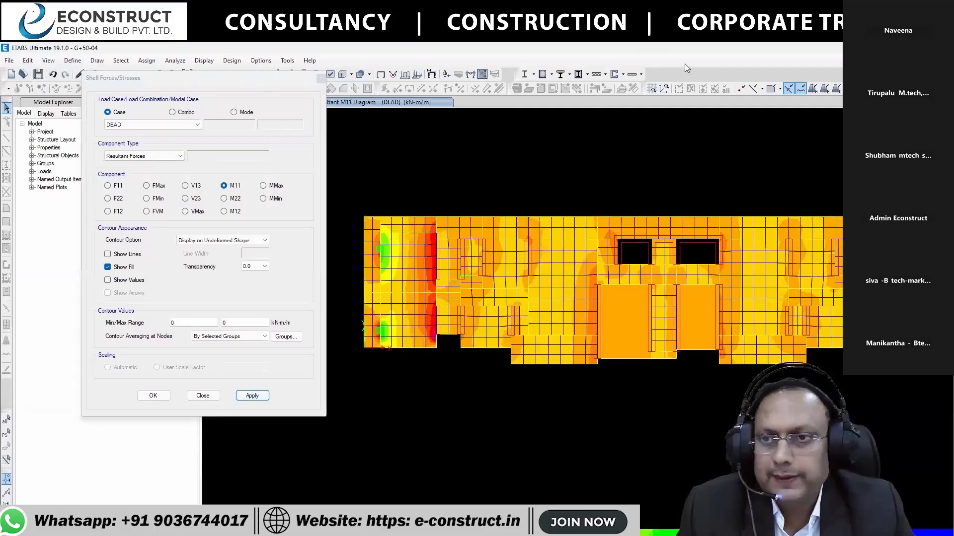
{"action": "key", "text": "Escape"}
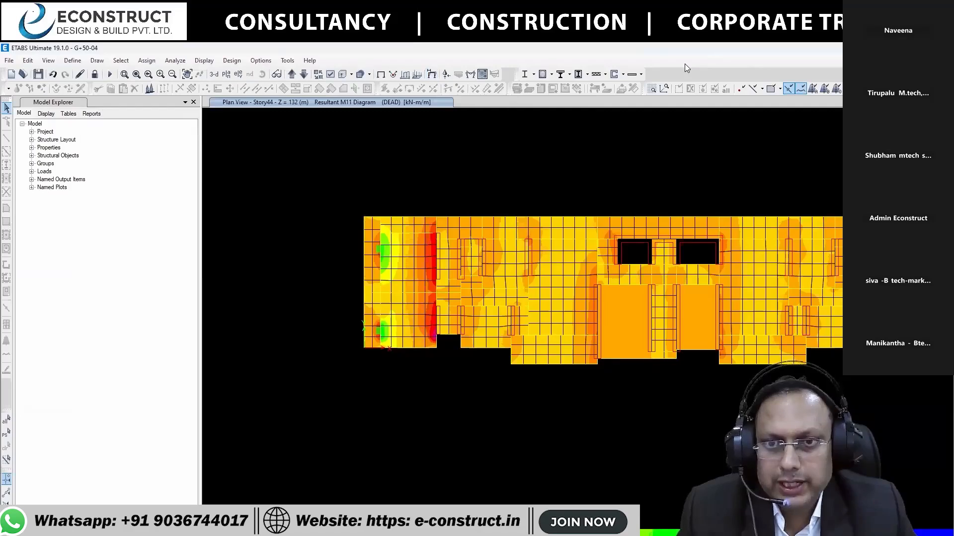
Display the DEAD displacement resultant contours on the Story44 plan
{"action": "left_click", "coordinate": [431, 74]}
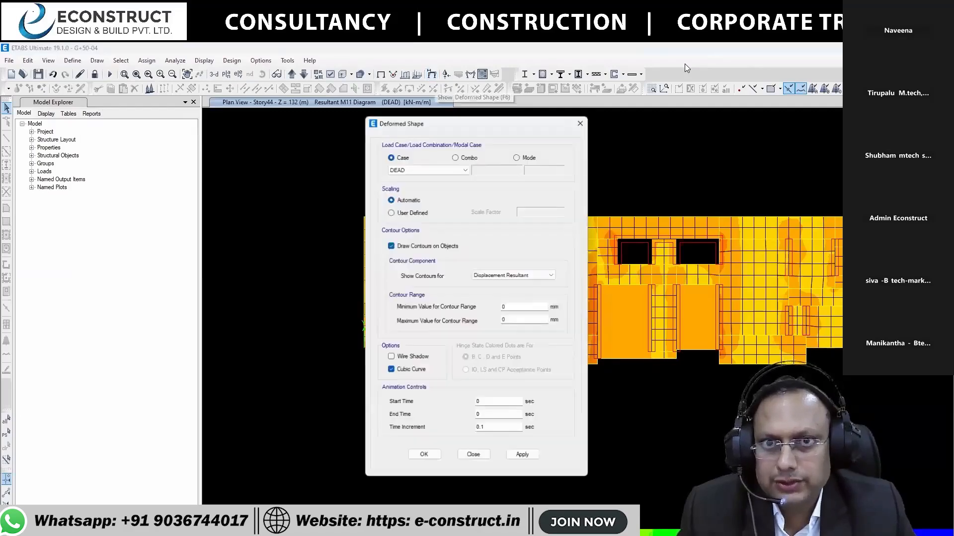
{"action": "left_click", "coordinate": [522, 456]}
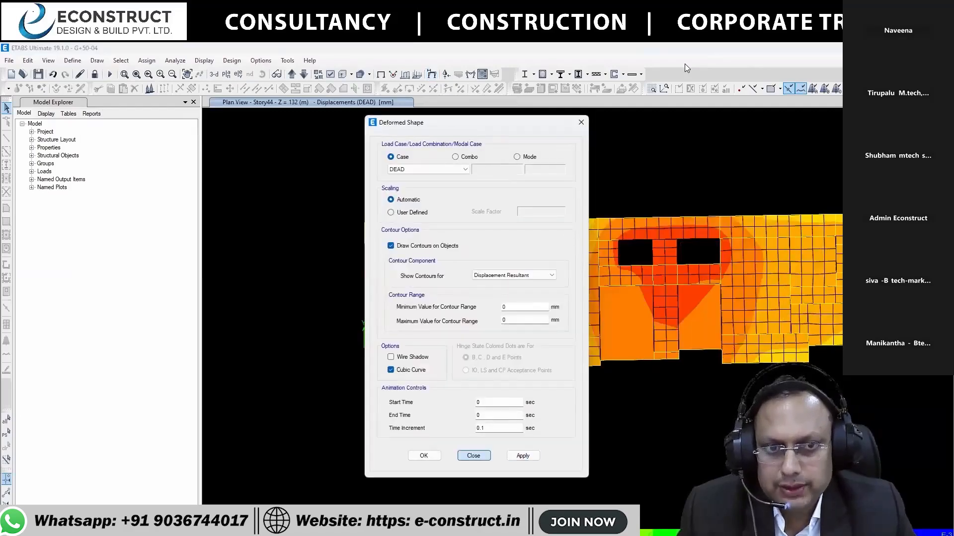
{"action": "left_click", "coordinate": [474, 456]}
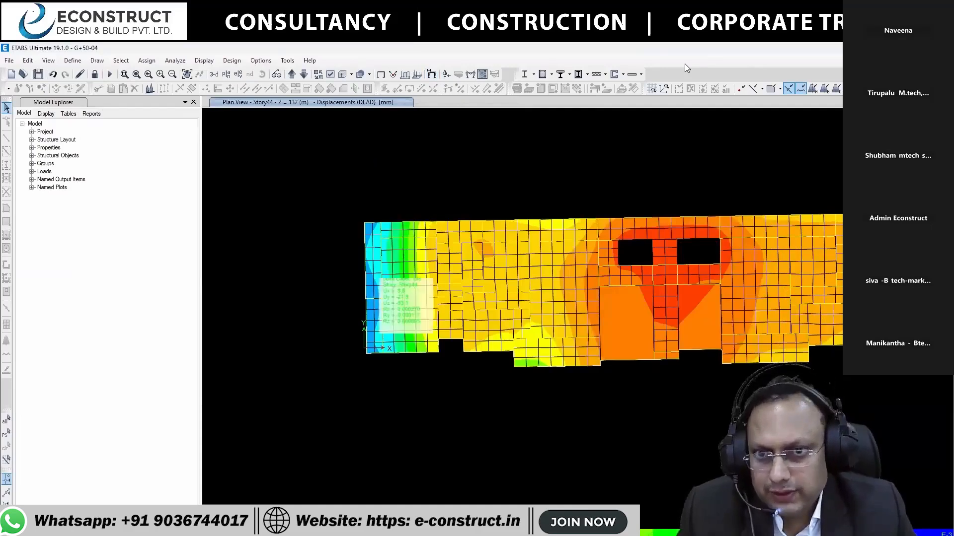
Restore the undeformed plan and draw developed elevation Elev1 along the line through the two end columns on Story44
{"action": "left_click", "coordinate": [381, 74]}
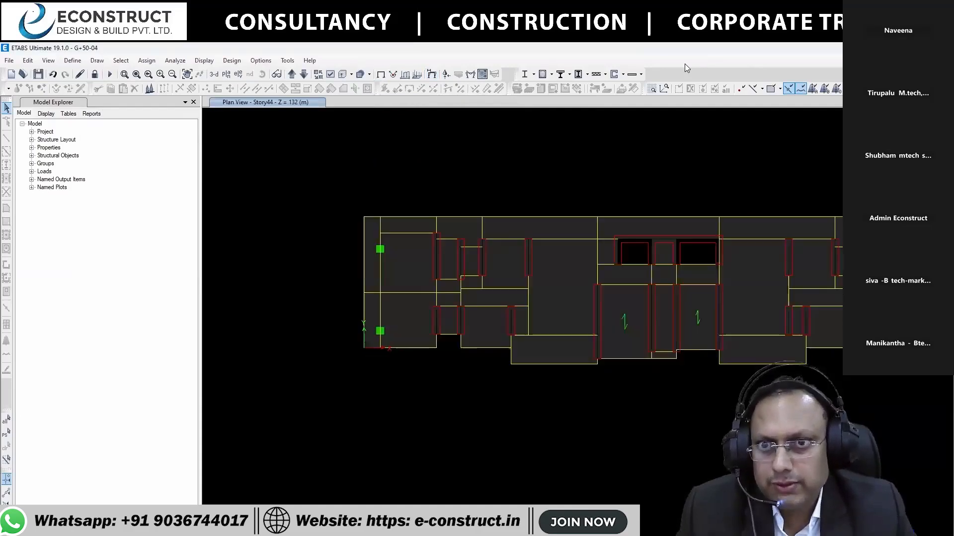
{"action": "left_click", "coordinate": [97, 60]}
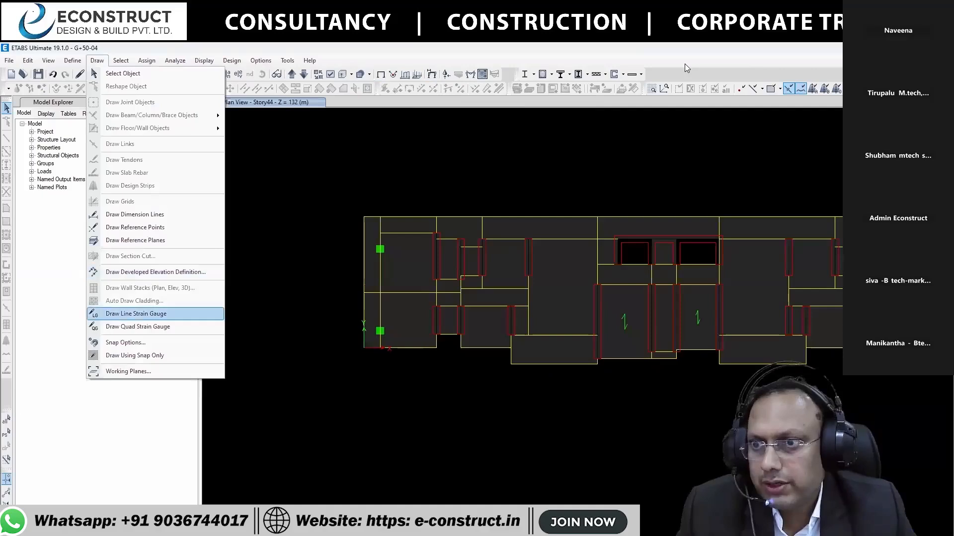
{"action": "left_click", "coordinate": [155, 272]}
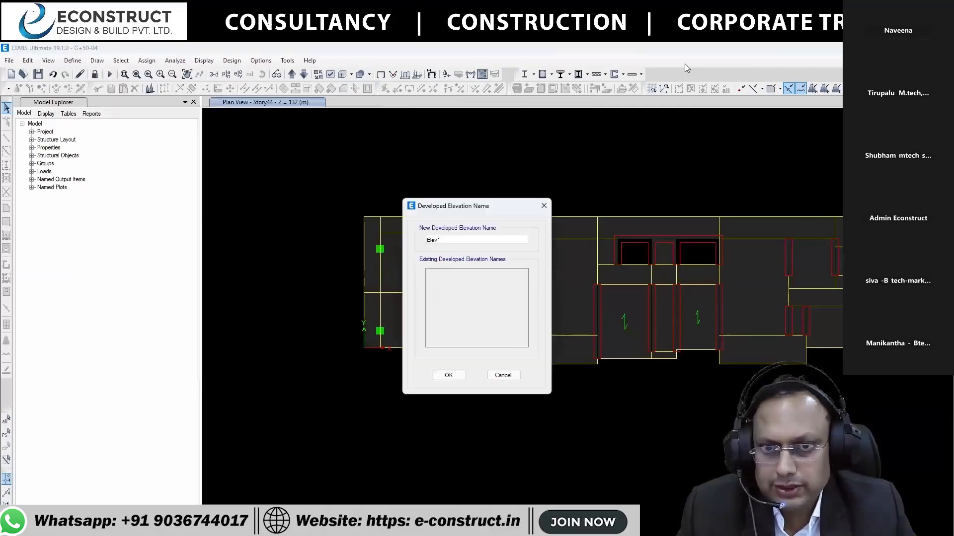
{"action": "left_click", "coordinate": [449, 374]}
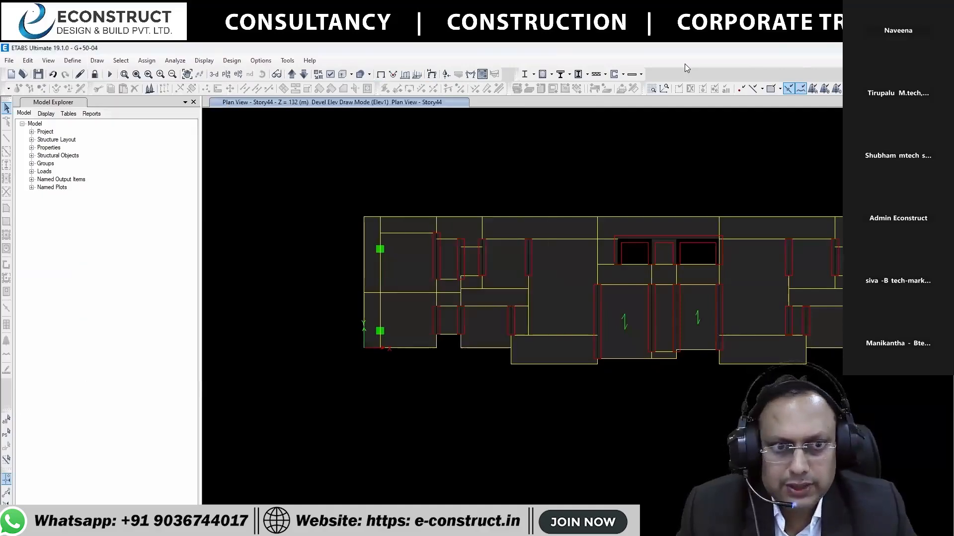
{"action": "left_click", "coordinate": [380, 216]}
{"action": "left_click", "coordinate": [380, 348]}
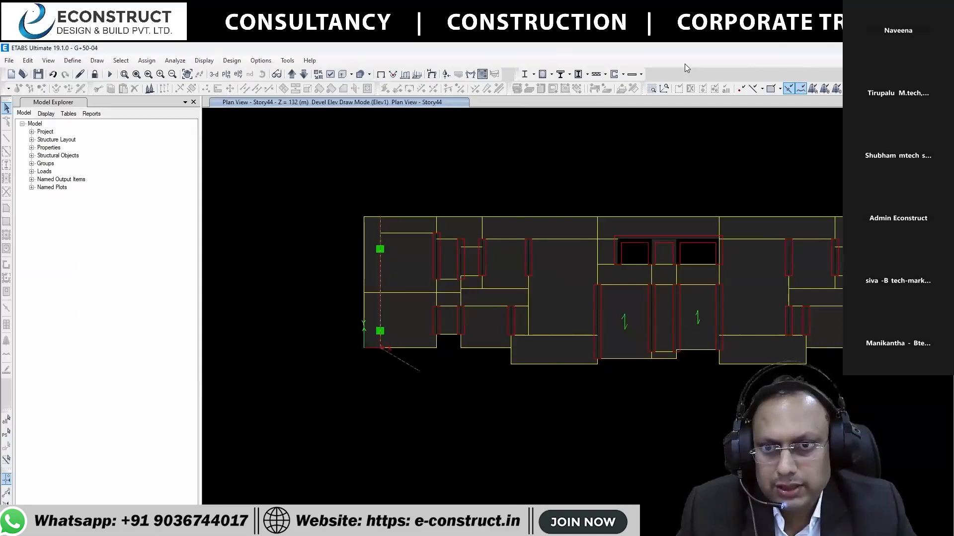
{"action": "right_click", "coordinate": [418, 371]}
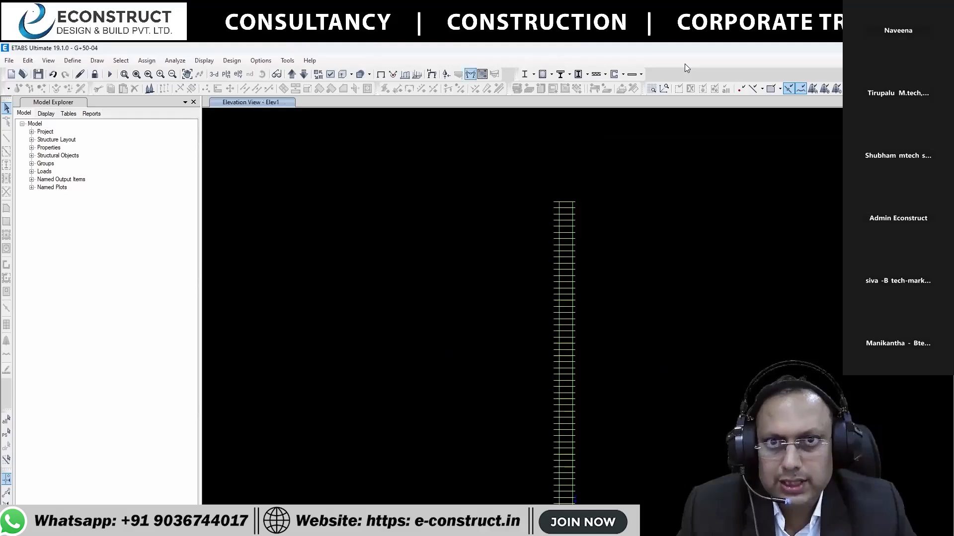
Display the Shear 2-2 and then the Moment 3-3 diagram of the frames for DEAD on the Elev1 elevation
{"action": "left_click", "coordinate": [470, 74]}
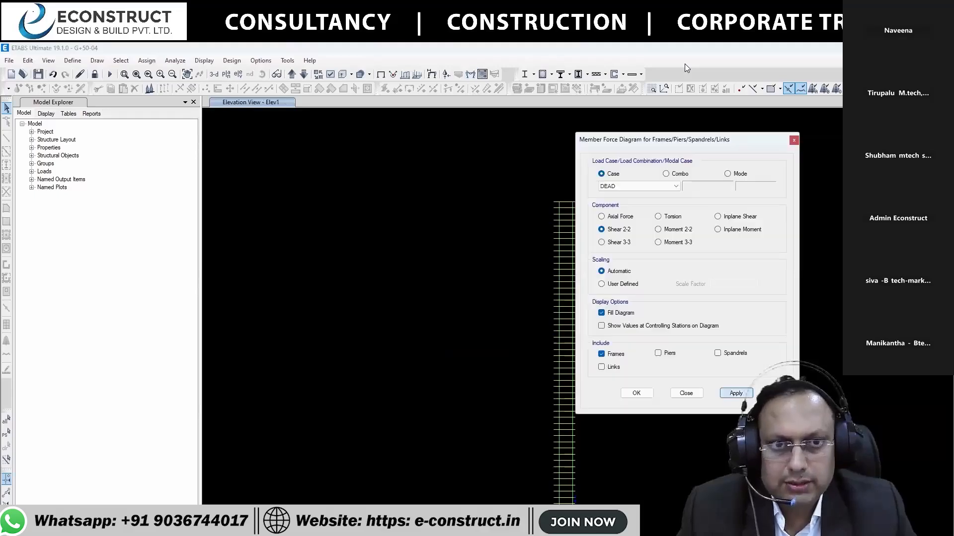
{"action": "left_click", "coordinate": [735, 393]}
{"action": "left_click", "coordinate": [658, 242]}
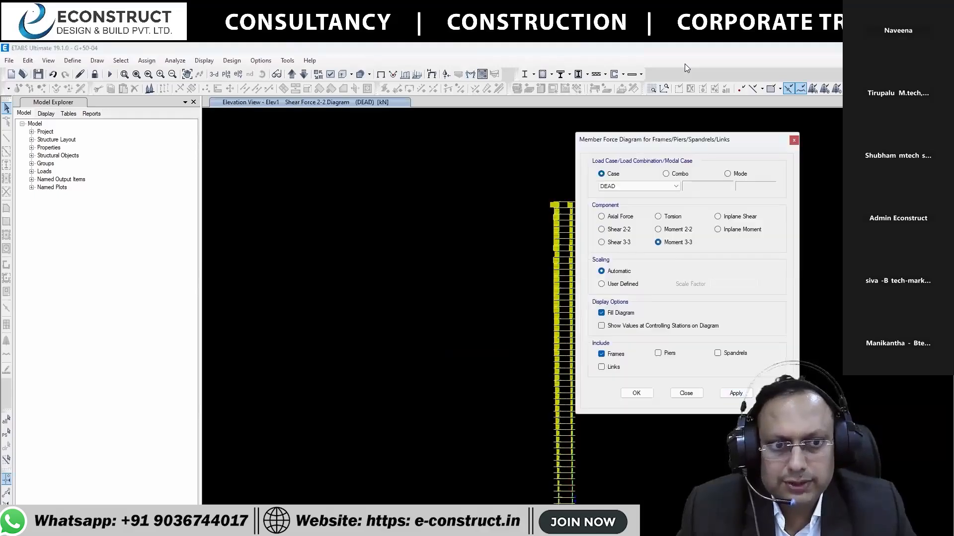
{"action": "left_click", "coordinate": [735, 393]}
{"action": "left_click", "coordinate": [685, 393]}
{"action": "scroll", "coordinate": [589, 308], "scroll_direction": "up", "scroll_amount": 3}
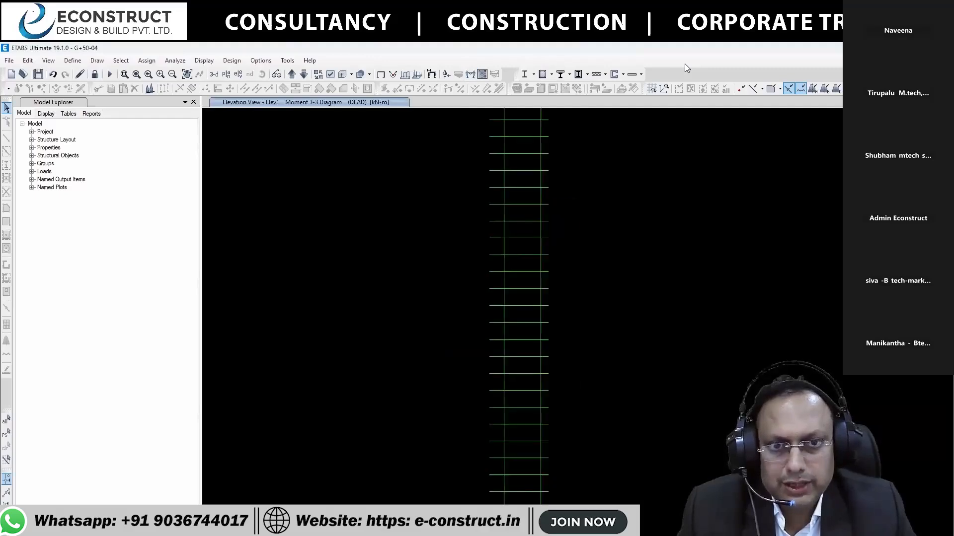
{"action": "scroll", "coordinate": [591, 308], "scroll_direction": "down", "scroll_amount": 4}
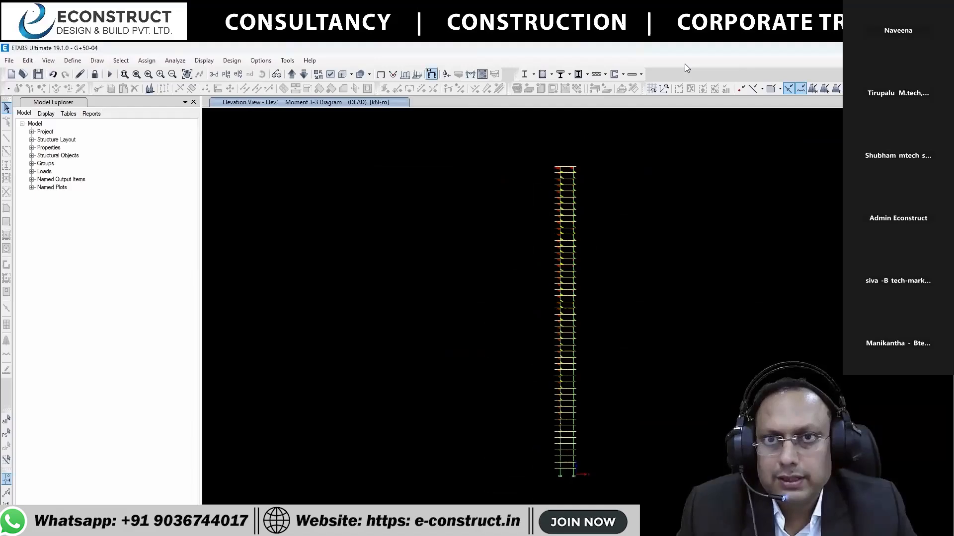
Display the deformed shape for the DEAD case and restore the undeformed 3-D view
{"action": "left_click", "coordinate": [431, 73]}
{"action": "left_click", "coordinate": [522, 455]}
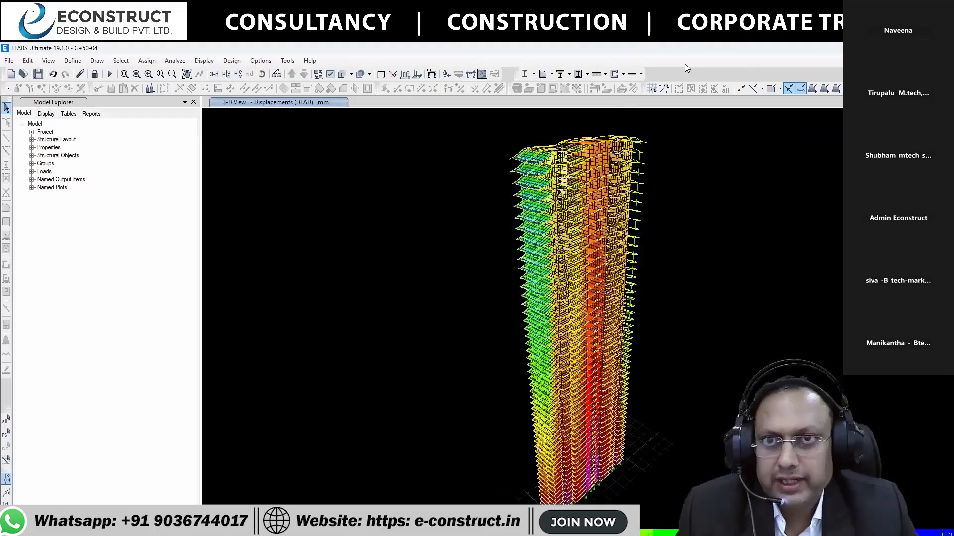
{"action": "left_click", "coordinate": [381, 74]}
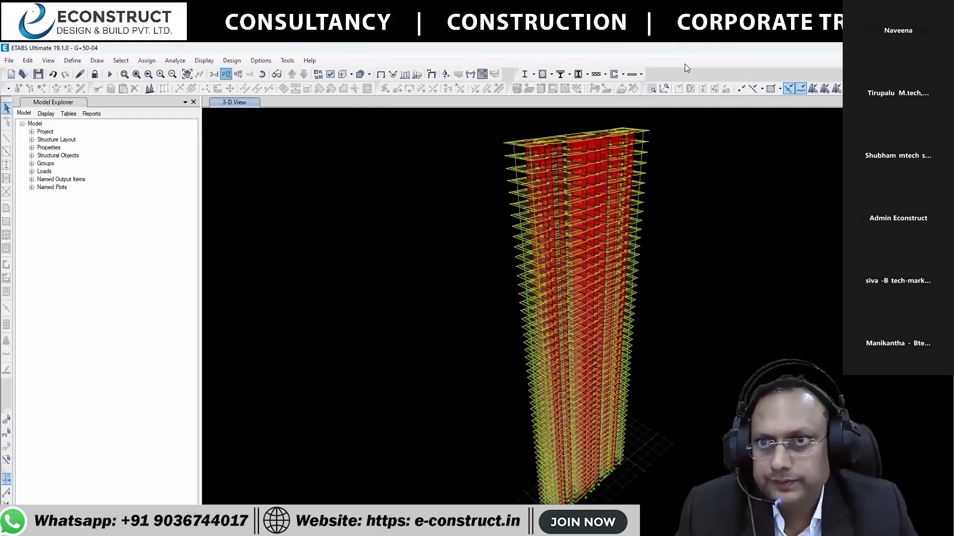
Open the plan view of Story41
{"action": "left_click", "coordinate": [226, 74]}
{"action": "left_click", "coordinate": [472, 331]}
{"action": "key", "text": "Return"}
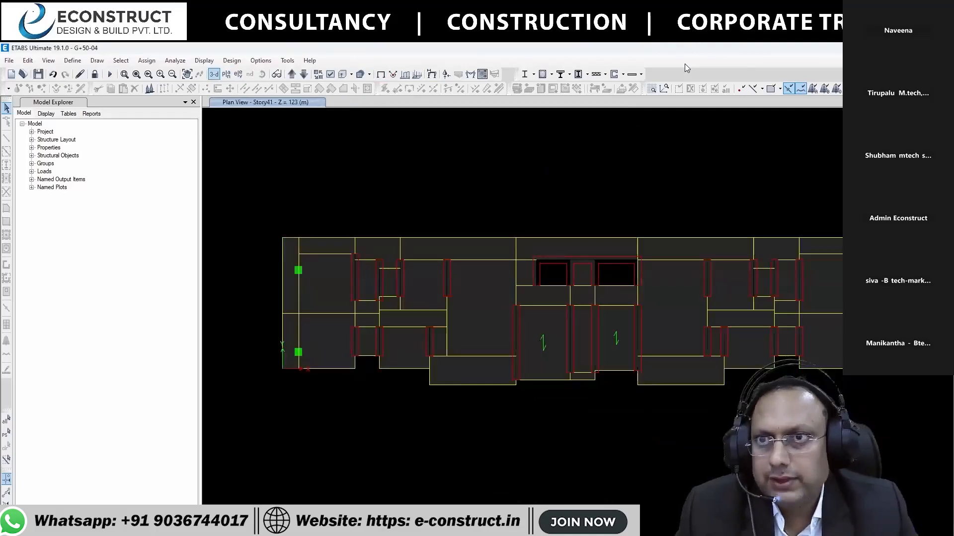
Display the energy/virtual work diagram with values in the 3-D view, using Modal Mode 1 for forces and displacement
{"action": "left_click", "coordinate": [213, 74]}
{"action": "left_click", "coordinate": [204, 60]}
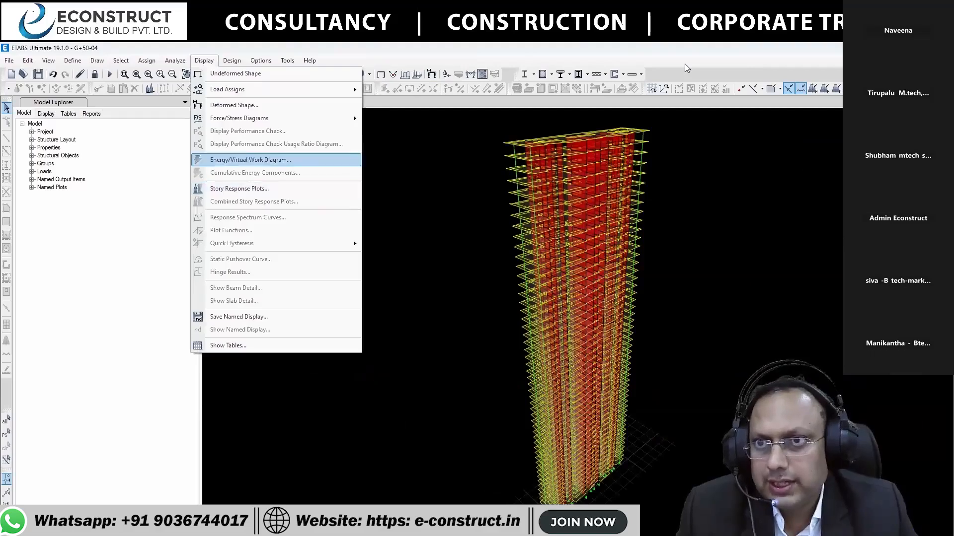
{"action": "key", "text": "Return"}
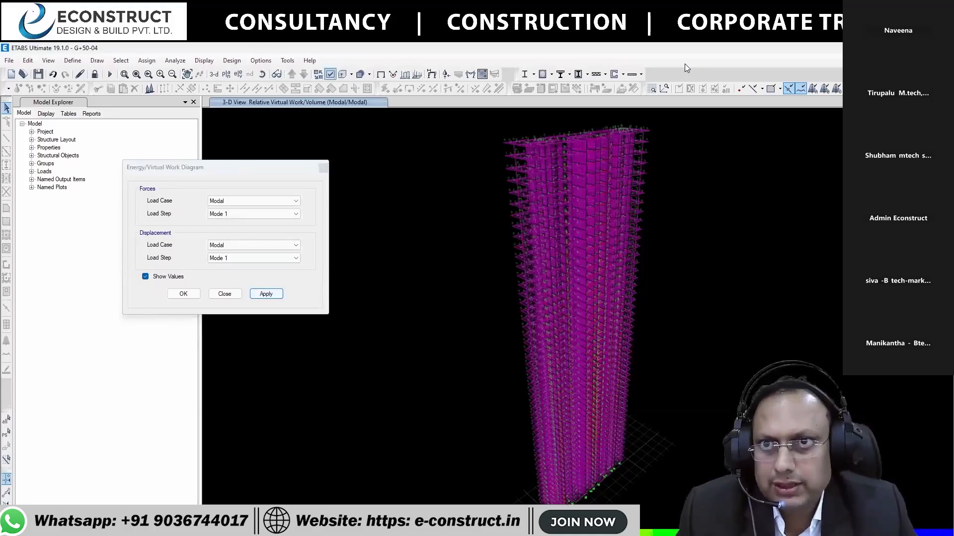
Hide the beams and floors to examine the virtual work values of the columns and walls in the 3-D view
{"action": "key", "text": "ctrl+w"}
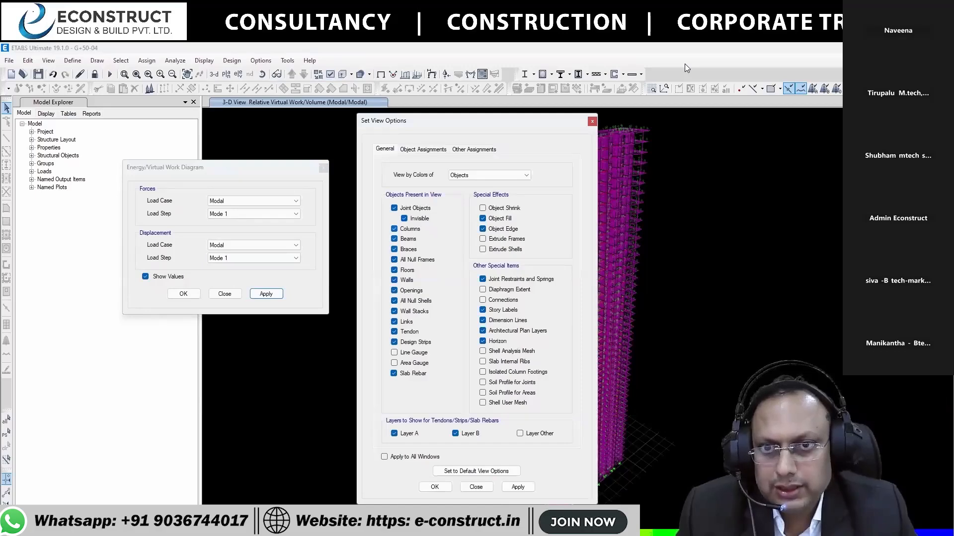
{"action": "key", "text": "space"}
{"action": "key", "text": "Tab"}
{"action": "key", "text": "Tab"}
{"action": "key", "text": "Tab"}
{"action": "key", "text": "space"}
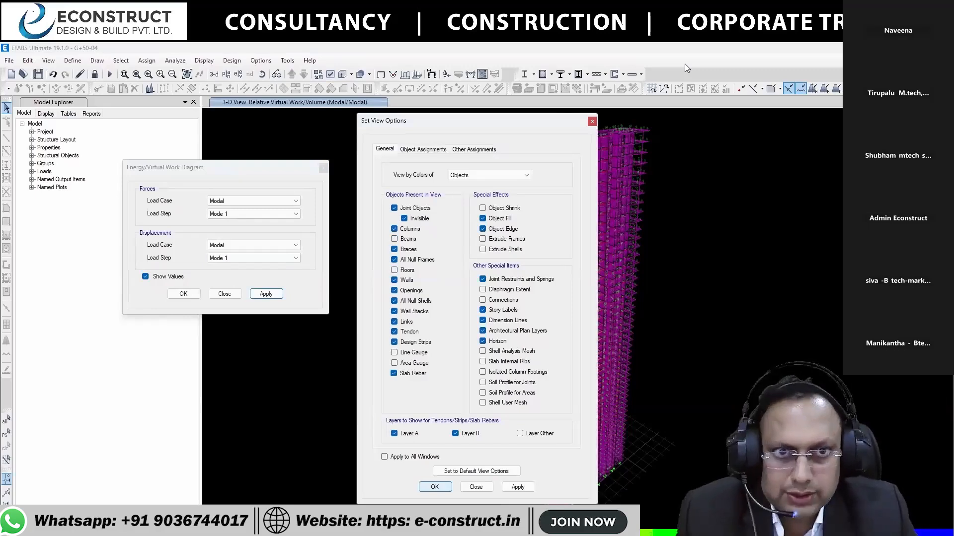
{"action": "key", "text": "Return"}
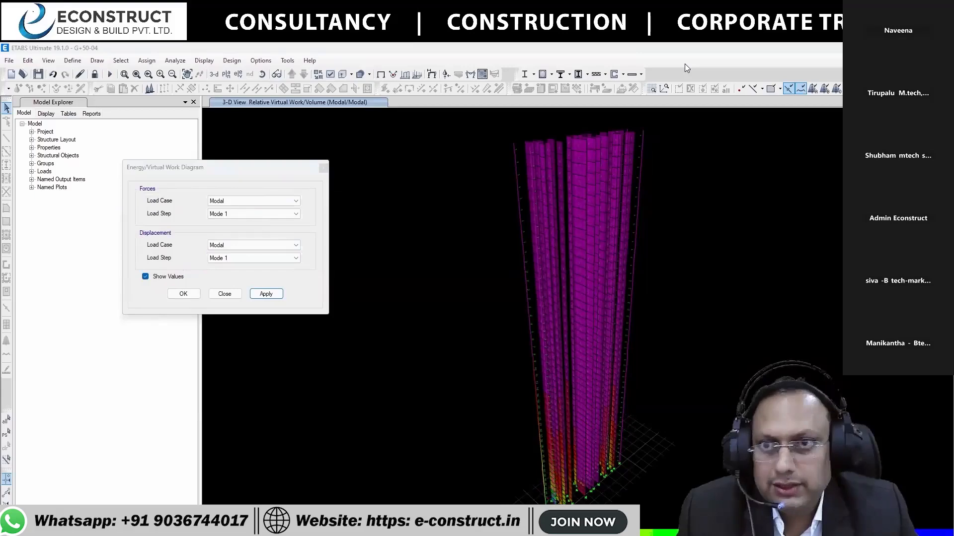
{"action": "key", "text": "Escape"}
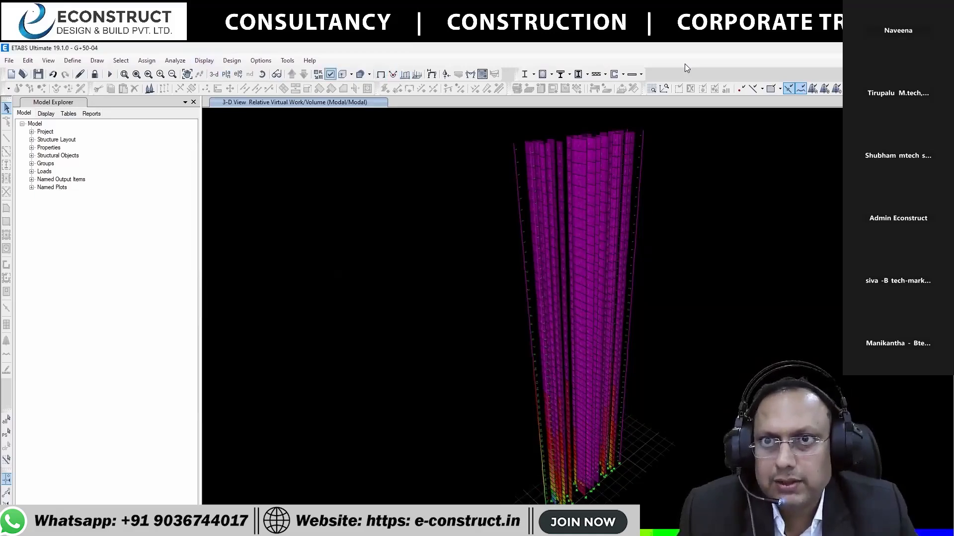
Show the beams and floors in the 3-D view again and turn off the slab rebar display
{"action": "left_click", "coordinate": [330, 74]}
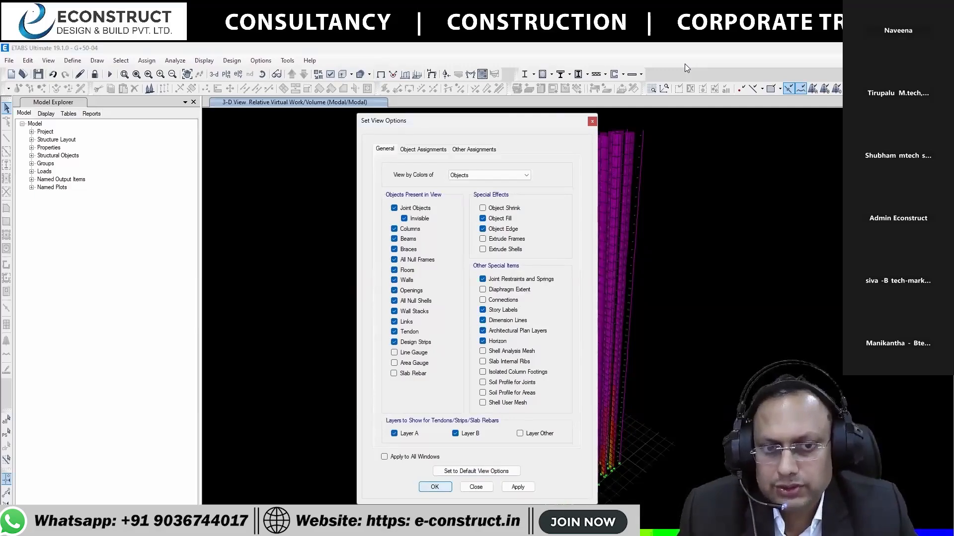
{"action": "key", "text": "Return"}
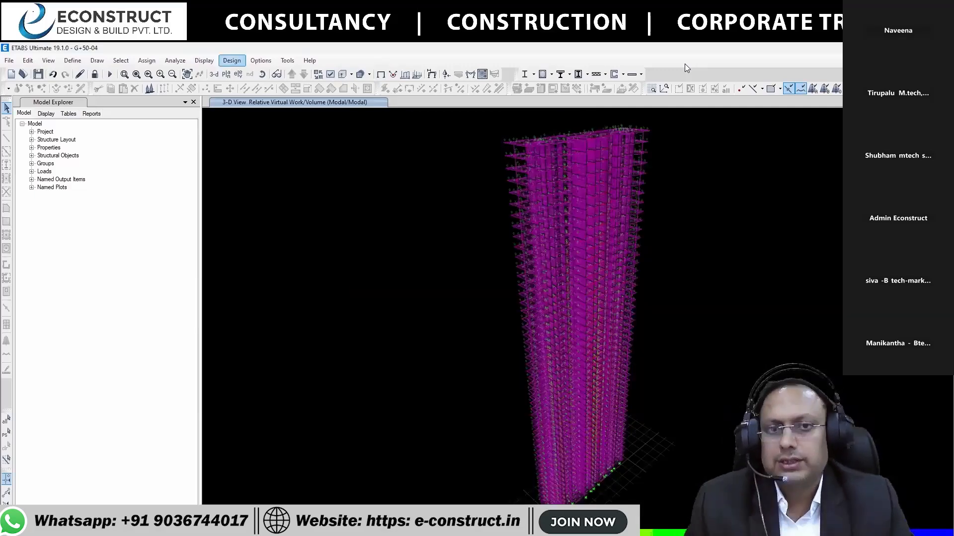
Open the story response plots and set the display type to Auto lateral loads to stories
{"action": "key", "text": "alt+p"}
{"action": "key", "text": "Return"}
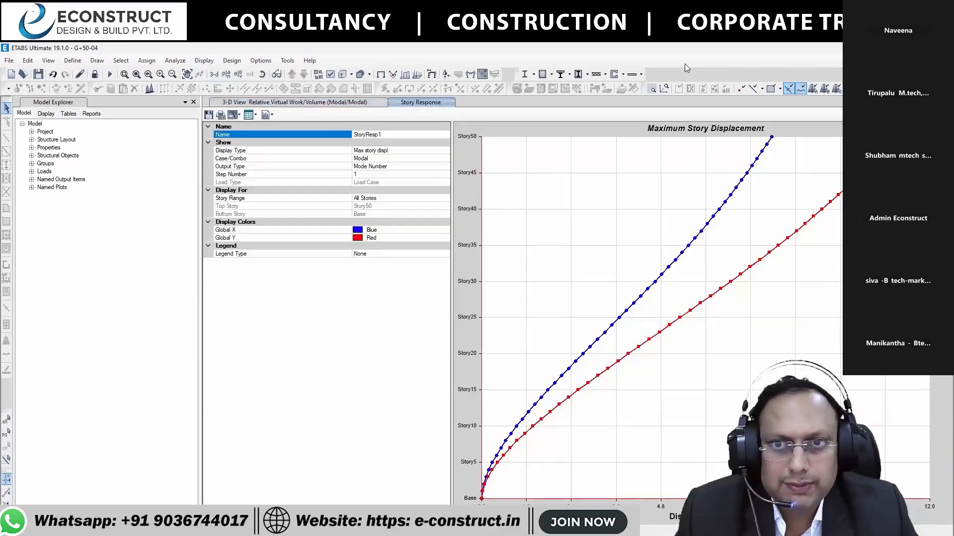
{"action": "key", "text": "Down"}
{"action": "key", "text": "Down"}
{"action": "key", "text": "alt+Down"}
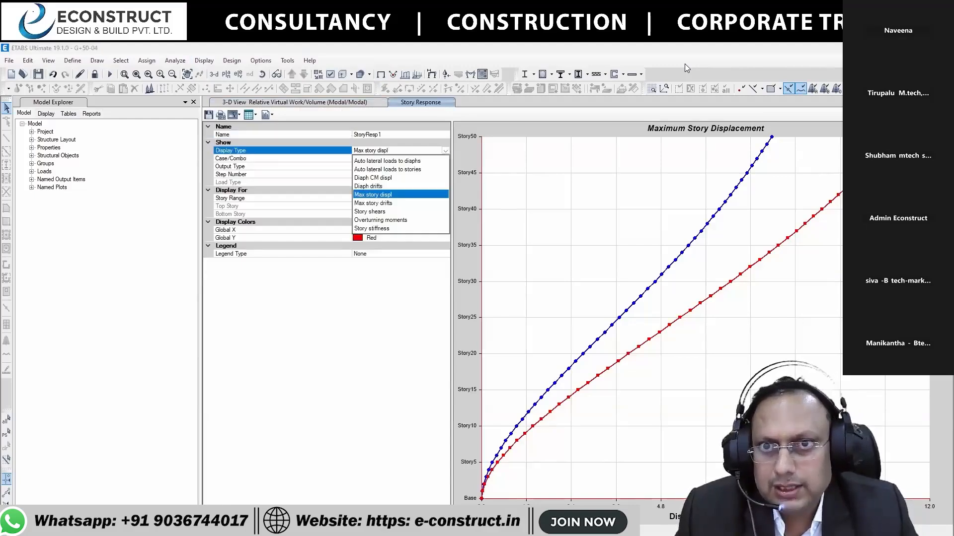
{"action": "key", "text": "Up"}
{"action": "key", "text": "Up"}
{"action": "key", "text": "Up"}
{"action": "key", "text": "Return"}
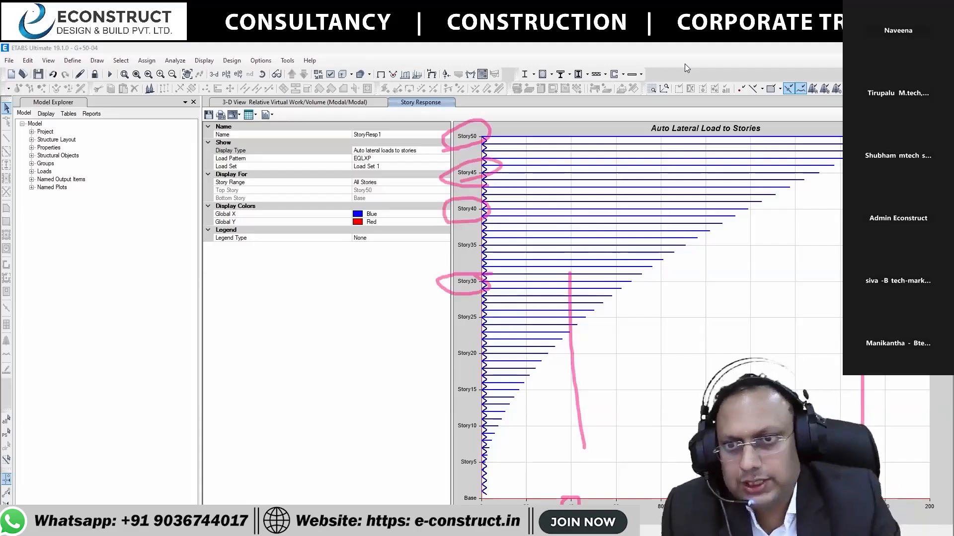
{"action": "mouse_move", "coordinate": [250, 270]}
{"action": "left_mouse_down"}
{"action": "mouse_move", "coordinate": [266, 304]}
{"action": "mouse_move", "coordinate": [276, 280]}
{"action": "mouse_move", "coordinate": [301, 262]}
{"action": "mouse_move", "coordinate": [330, 288]}
{"action": "left_mouse_up"}
{"action": "mouse_move", "coordinate": [354, 256]}
{"action": "left_mouse_down"}
{"action": "mouse_move", "coordinate": [387, 277]}
{"action": "mouse_move", "coordinate": [401, 272]}
{"action": "left_mouse_up"}
{"action": "left_click_drag", "start_coordinate": [400, 235], "coordinate": [464, 238]}
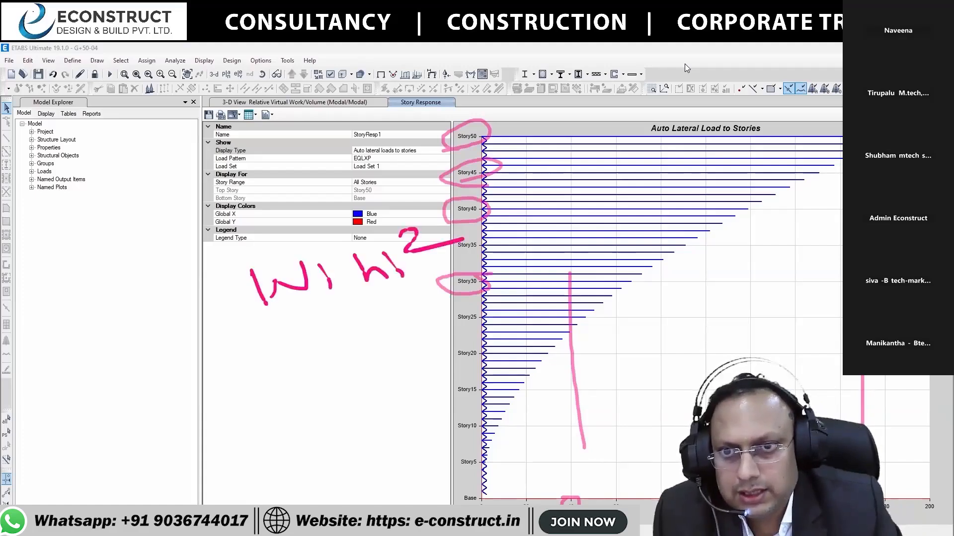
{"action": "left_click_drag", "start_coordinate": [222, 333], "coordinate": [449, 302]}
{"action": "mouse_move", "coordinate": [288, 352]}
{"action": "left_mouse_down"}
{"action": "mouse_move", "coordinate": [278, 383]}
{"action": "mouse_move", "coordinate": [300, 407]}
{"action": "left_mouse_up"}
{"action": "mouse_move", "coordinate": [322, 382]}
{"action": "left_mouse_down"}
{"action": "mouse_move", "coordinate": [337, 398]}
{"action": "mouse_move", "coordinate": [365, 370]}
{"action": "mouse_move", "coordinate": [372, 392]}
{"action": "left_mouse_up"}
{"action": "mouse_move", "coordinate": [386, 383]}
{"action": "left_mouse_down"}
{"action": "mouse_move", "coordinate": [391, 395]}
{"action": "mouse_move", "coordinate": [381, 371]}
{"action": "mouse_move", "coordinate": [411, 389]}
{"action": "left_mouse_up"}
{"action": "left_click_drag", "start_coordinate": [413, 380], "coordinate": [450, 383]}
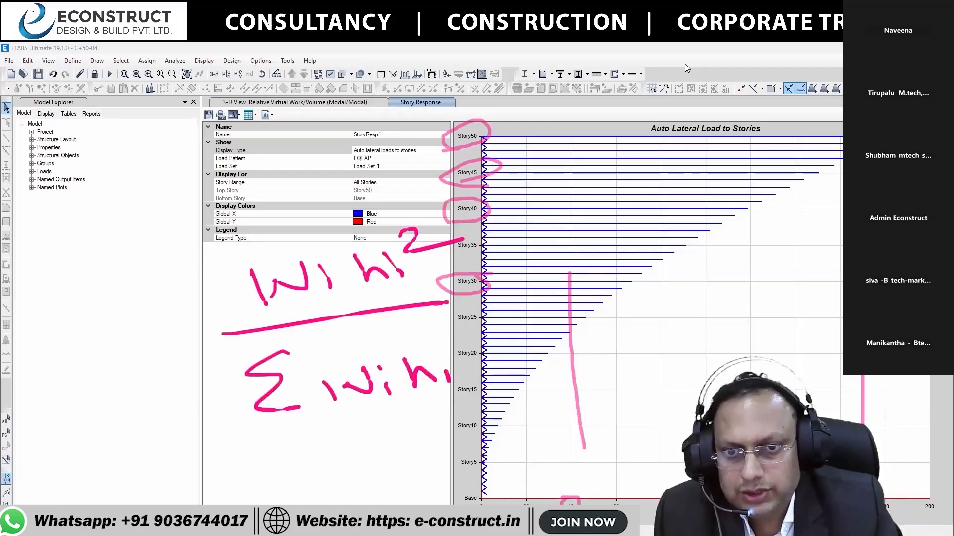
{"action": "left_click_drag", "start_coordinate": [453, 330], "coordinate": [507, 340]}
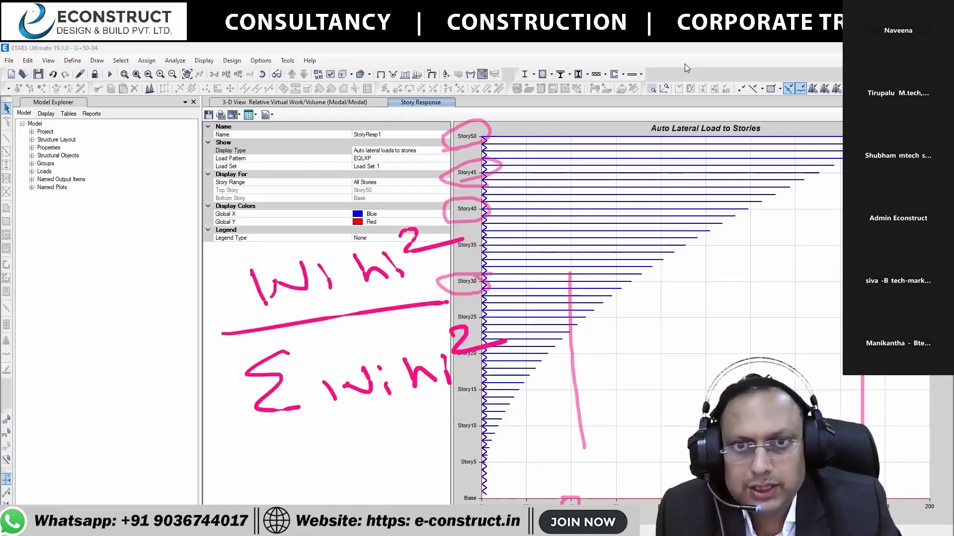
{"action": "mouse_move", "coordinate": [396, 207]}
{"action": "left_mouse_down"}
{"action": "mouse_move", "coordinate": [431, 143]}
{"action": "mouse_move", "coordinate": [500, 137]}
{"action": "mouse_move", "coordinate": [484, 144]}
{"action": "left_mouse_up"}
{"action": "mouse_move", "coordinate": [442, 434]}
{"action": "left_mouse_down"}
{"action": "mouse_move", "coordinate": [498, 412]}
{"action": "mouse_move", "coordinate": [472, 437]}
{"action": "mouse_move", "coordinate": [496, 474]}
{"action": "mouse_move", "coordinate": [496, 502]}
{"action": "left_mouse_up"}
{"action": "mouse_move", "coordinate": [496, 397]}
{"action": "left_mouse_down"}
{"action": "mouse_move", "coordinate": [445, 392]}
{"action": "mouse_move", "coordinate": [464, 390]}
{"action": "mouse_move", "coordinate": [513, 504]}
{"action": "left_mouse_up"}
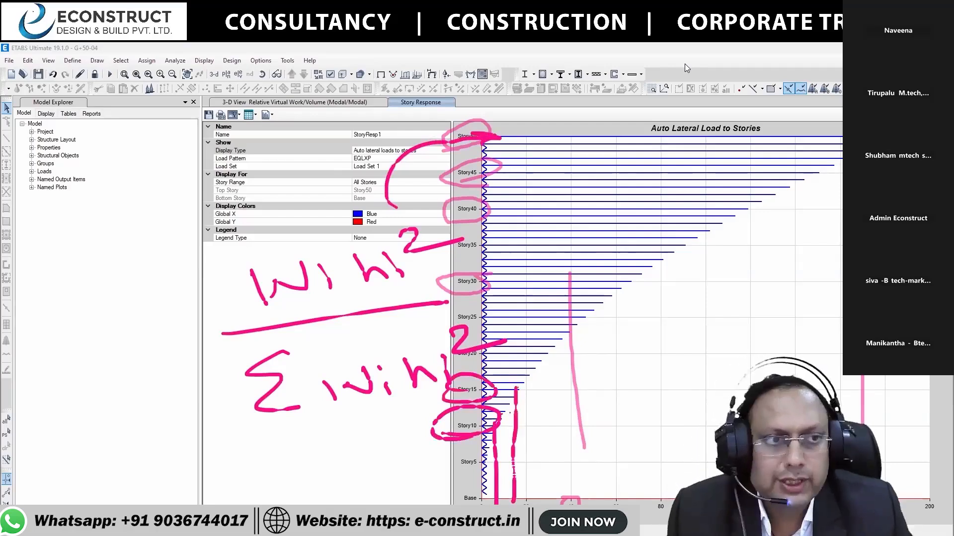
{"action": "key", "text": "Escape"}
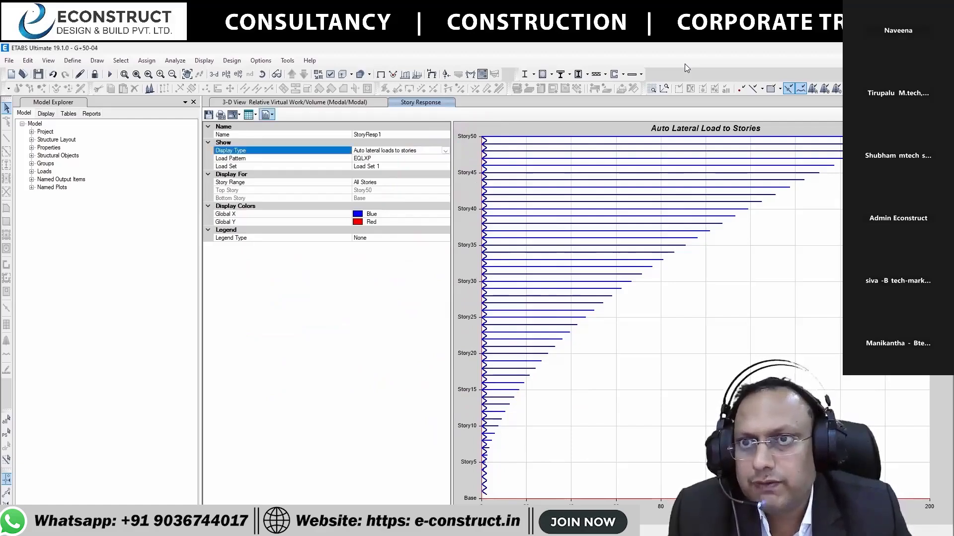
Show the auto lateral loads for EQLXP as a formatted story response table and export it to Excel
{"action": "left_click", "coordinate": [266, 114]}
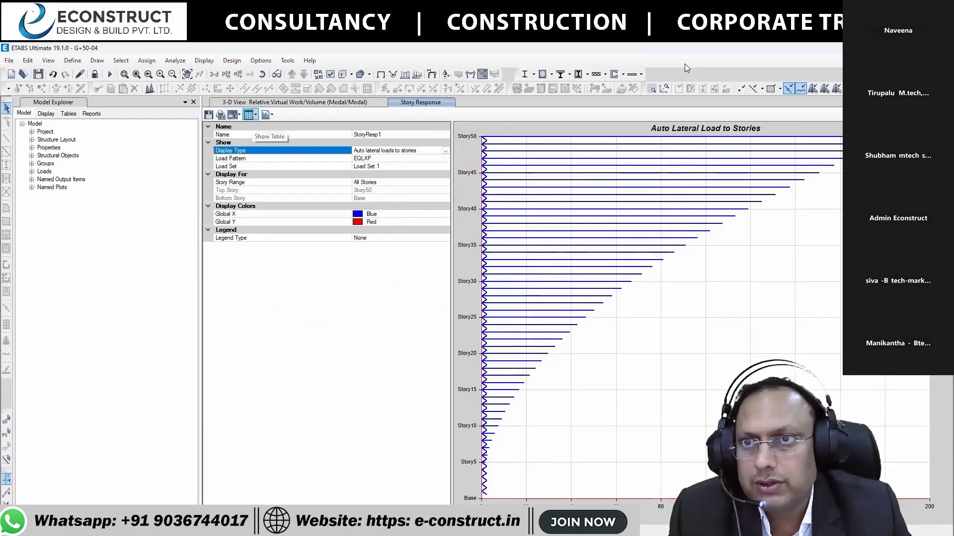
{"action": "left_click", "coordinate": [255, 115]}
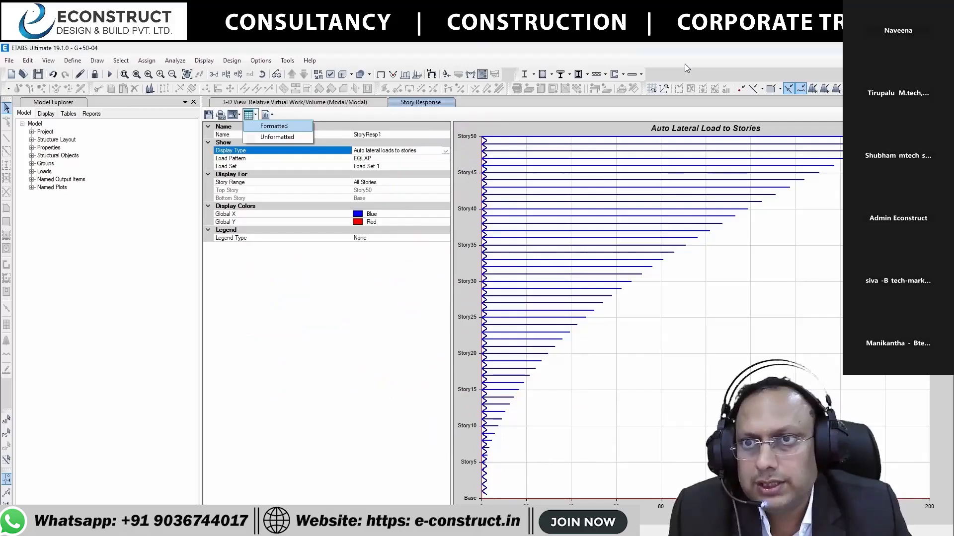
{"action": "left_click", "coordinate": [274, 127]}
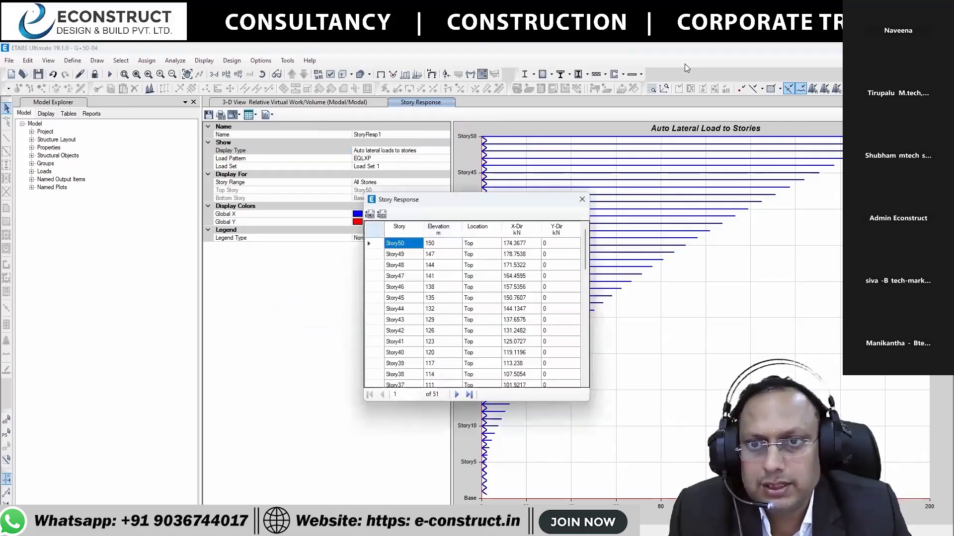
{"action": "left_click", "coordinate": [369, 214]}
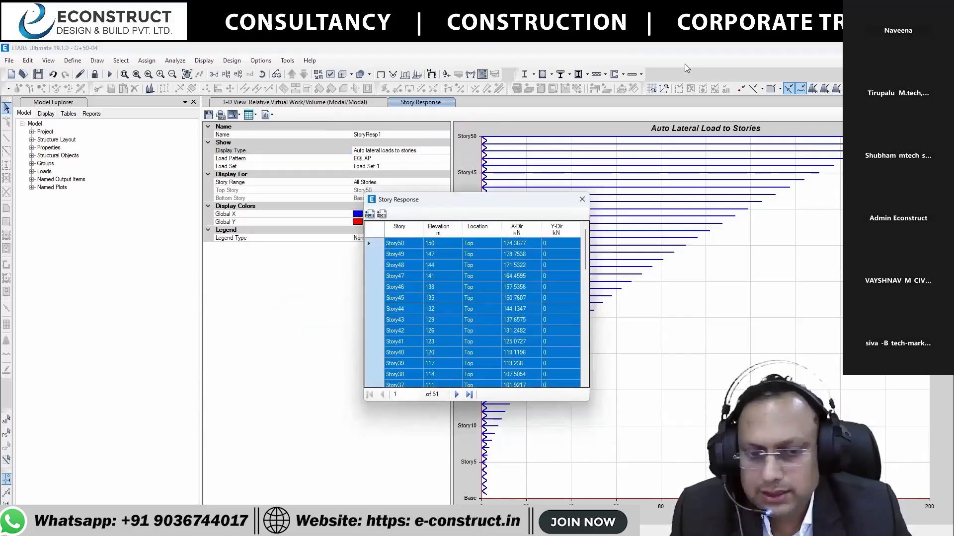
{"action": "key", "text": "super"}
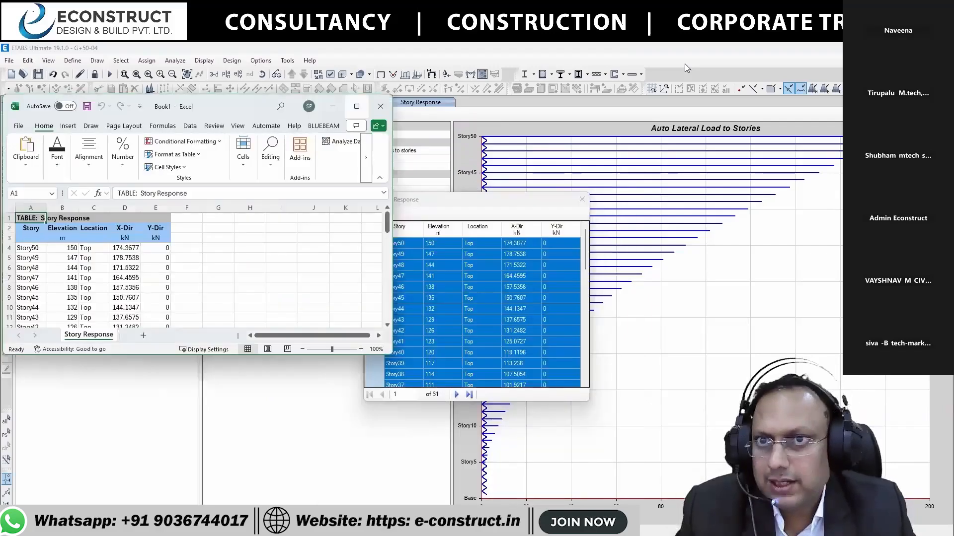
Switch to the exported Excel workbook to examine the X-direction story loads, then return to ETABS and close the story response table
{"action": "key", "text": "super+Up"}
{"action": "left_click_drag", "start_coordinate": [27, 196], "coordinate": [159, 494]}
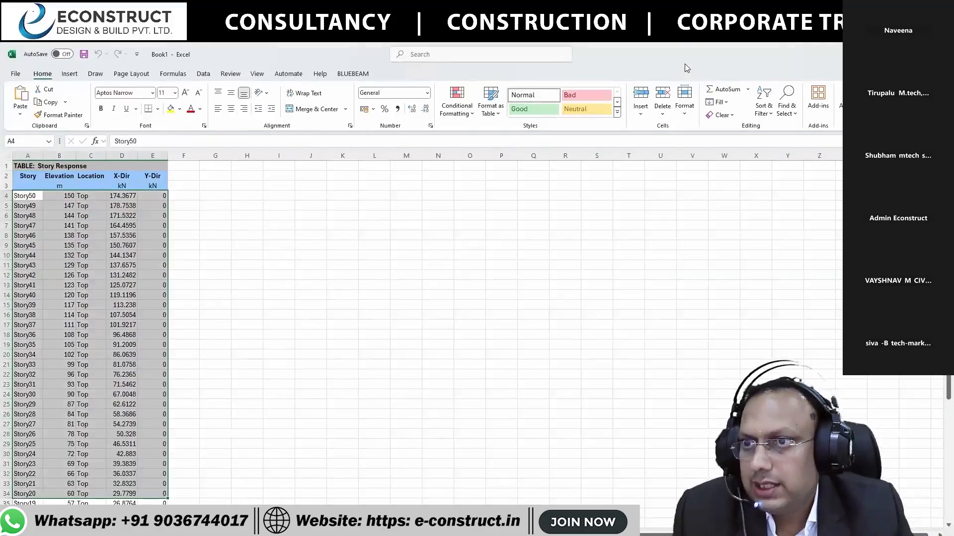
{"action": "left_click", "coordinate": [121, 196]}
{"action": "left_click_drag", "start_coordinate": [121, 186], "coordinate": [122, 503]}
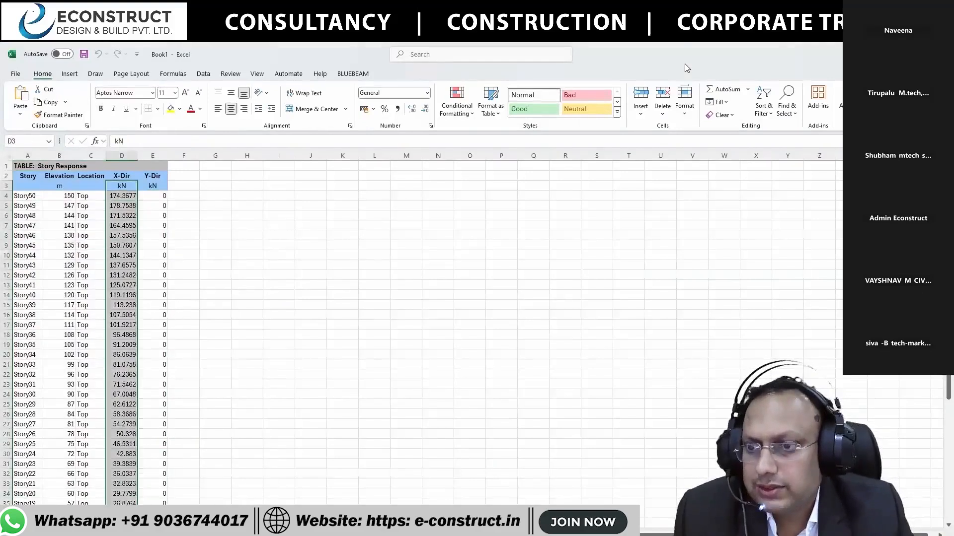
{"action": "scroll", "coordinate": [121, 333], "scroll_direction": "down", "scroll_amount": 9}
{"action": "left_click_drag", "start_coordinate": [122, 414], "coordinate": [122, 166]}
{"action": "key", "text": "alt+Tab"}
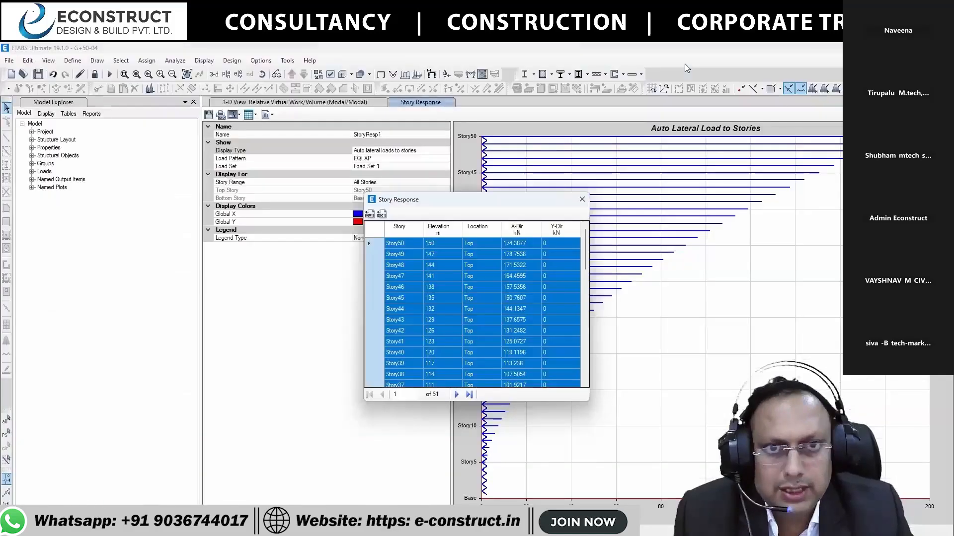
{"action": "left_click", "coordinate": [581, 199]}
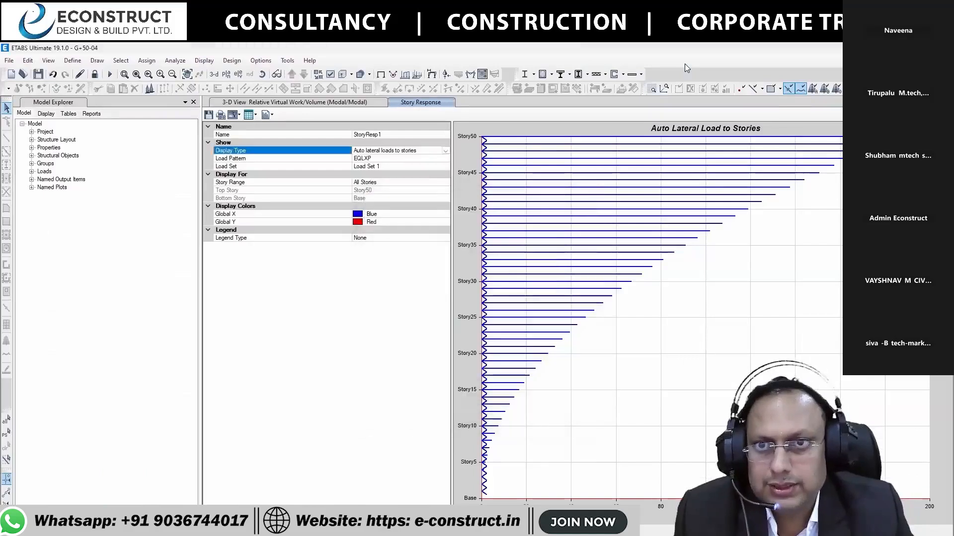
Set the load pattern to EQLYP and review the story loads in the formatted story response table
{"action": "left_click", "coordinate": [445, 158]}
{"action": "left_click", "coordinate": [373, 175]}
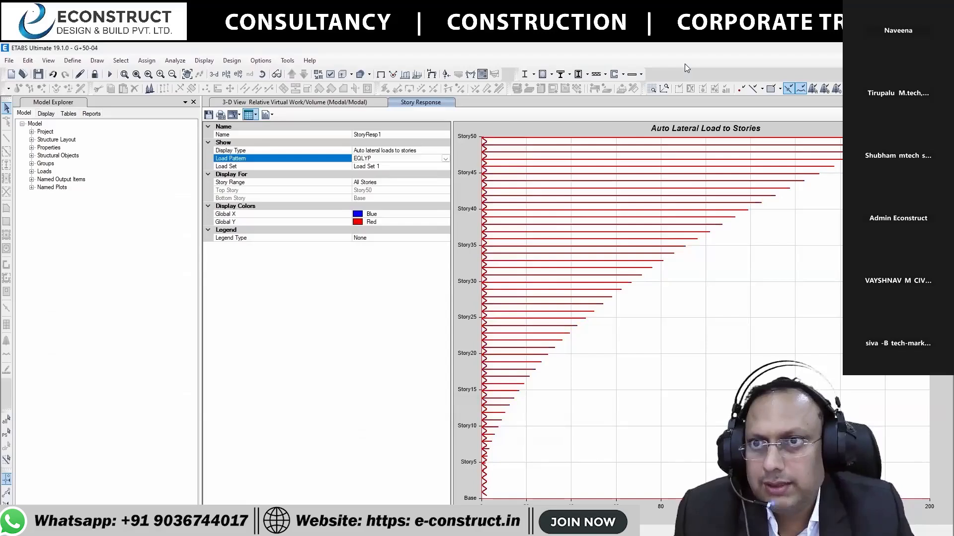
{"action": "left_click", "coordinate": [255, 114]}
{"action": "left_click", "coordinate": [278, 126]}
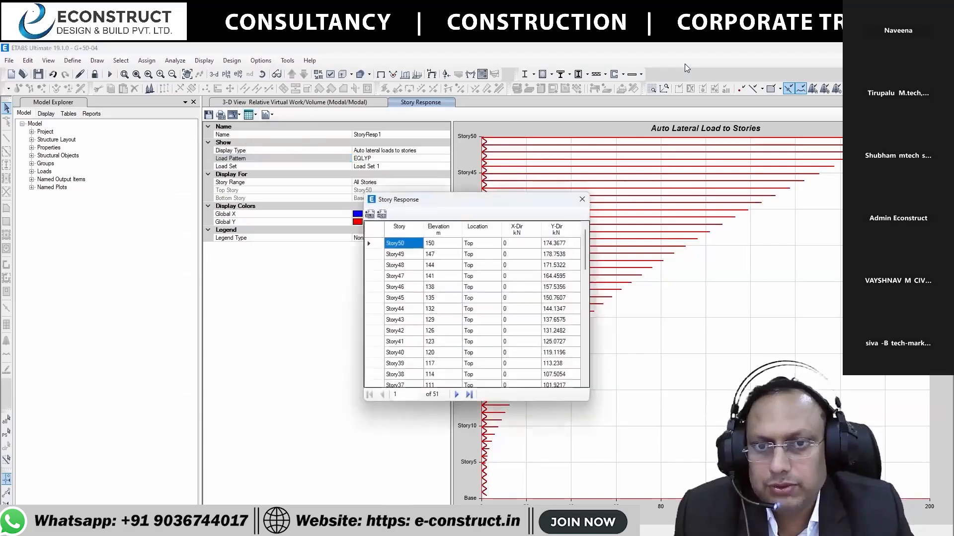
{"action": "left_click", "coordinate": [373, 231]}
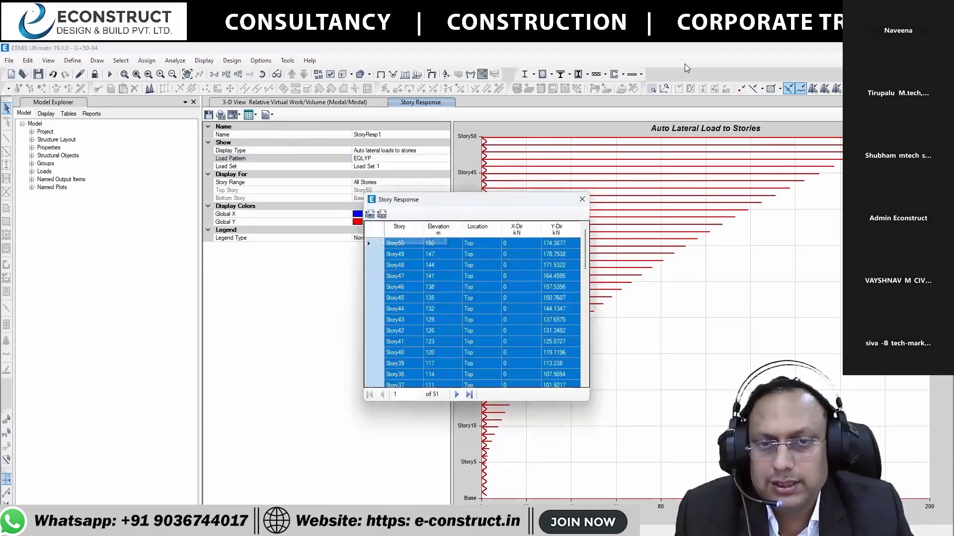
{"action": "left_click", "coordinate": [582, 199]}
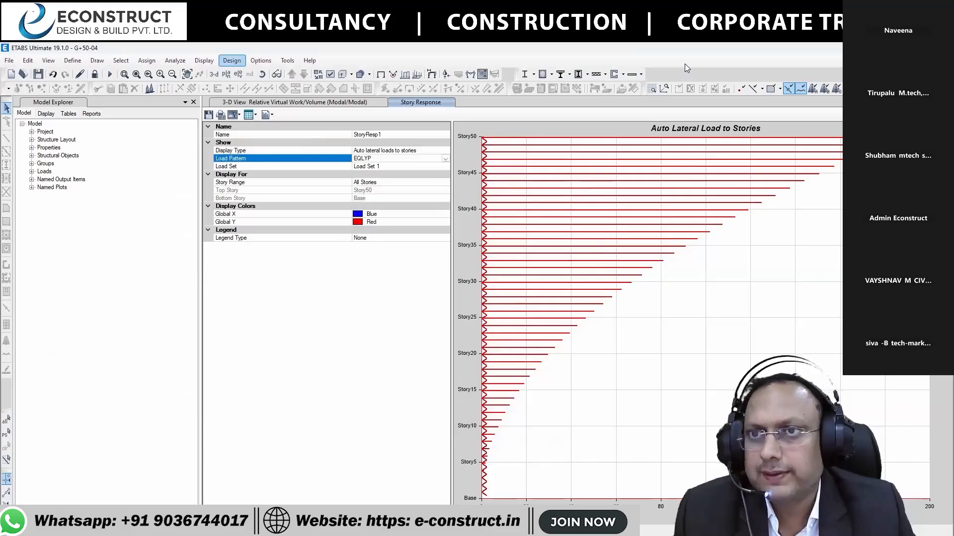
Set the story response display type to Story stiffness and plot it for the SPECX case
{"action": "left_click", "coordinate": [204, 61]}
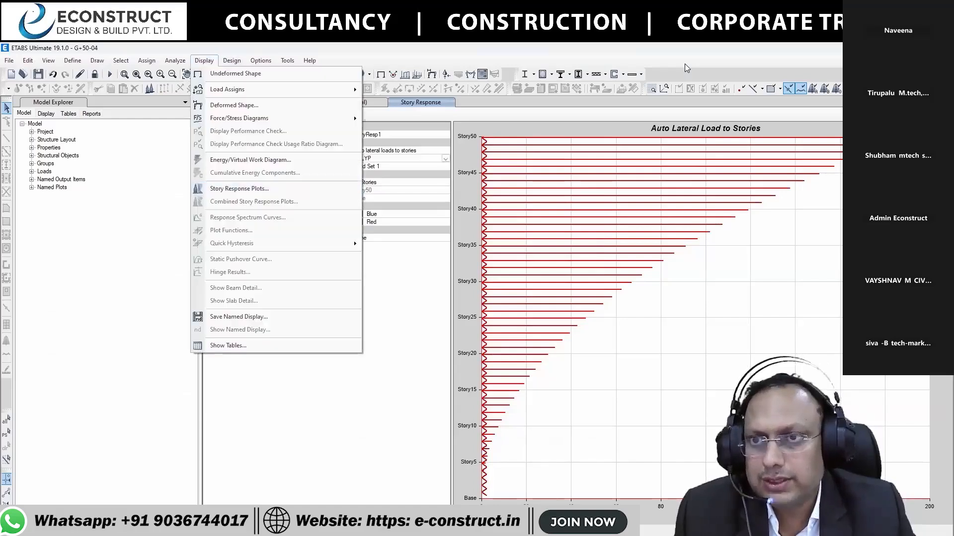
{"action": "left_click", "coordinate": [684, 64]}
{"action": "key", "text": "Up"}
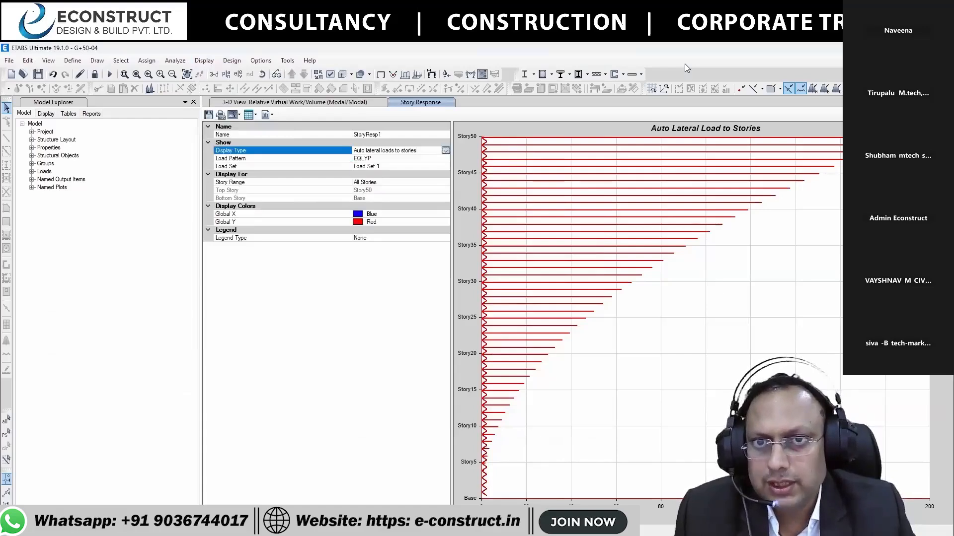
{"action": "key", "text": "alt+Down"}
{"action": "key", "text": "Escape"}
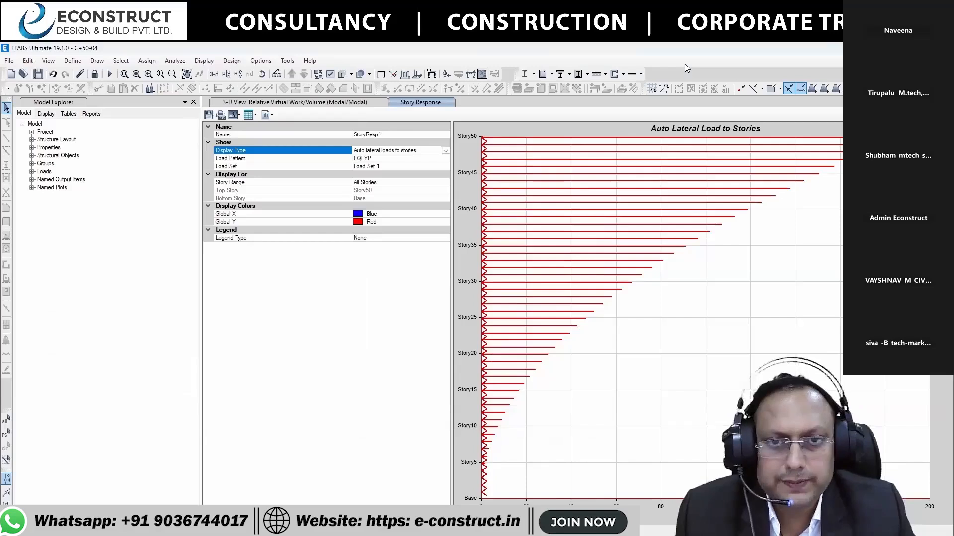
{"action": "key", "text": "Down"}
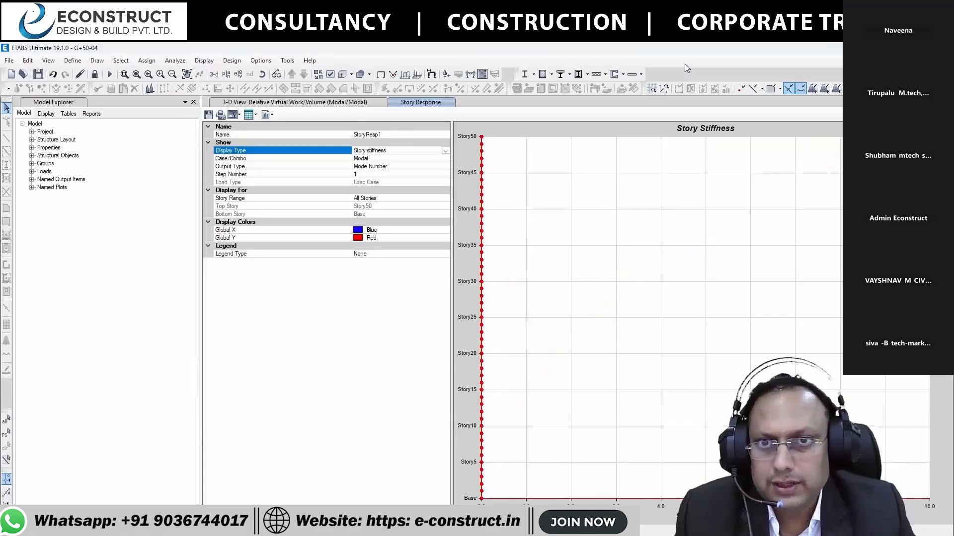
{"action": "key", "text": "Down"}
{"action": "key", "text": "alt+Down"}
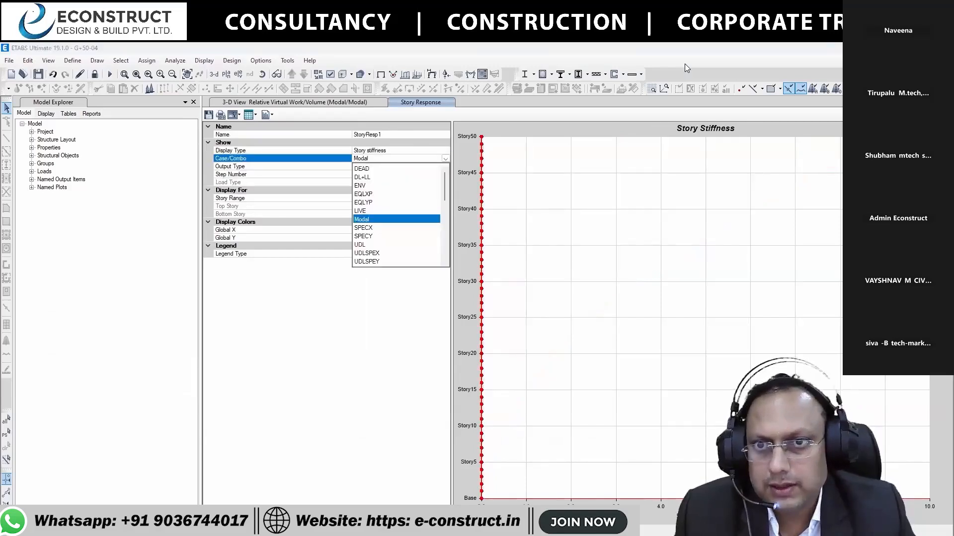
{"action": "key", "text": "Down"}
{"action": "key", "text": "Return"}
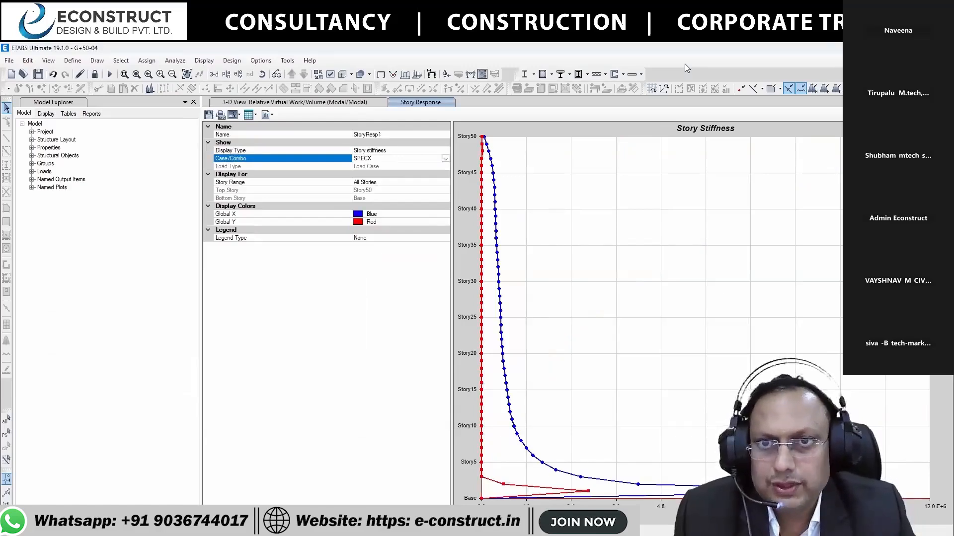
Change the story response display type to Diaph drifts for the SPECX case
{"action": "key", "text": "Up"}
{"action": "key", "text": "alt+Down"}
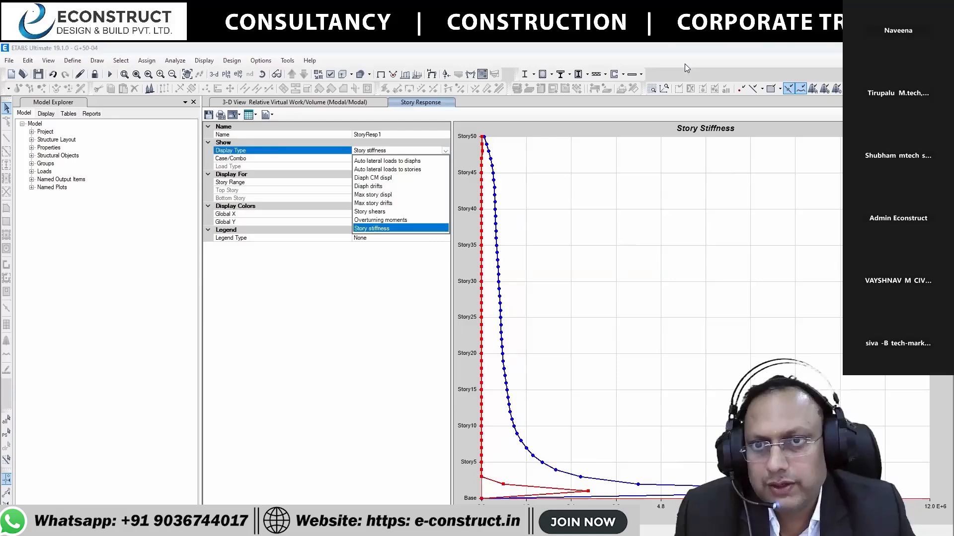
{"action": "key", "text": "Up"}
{"action": "key", "text": "Up"}
{"action": "key", "text": "Up"}
{"action": "key", "text": "Up"}
{"action": "key", "text": "Up"}
{"action": "key", "text": "Return"}
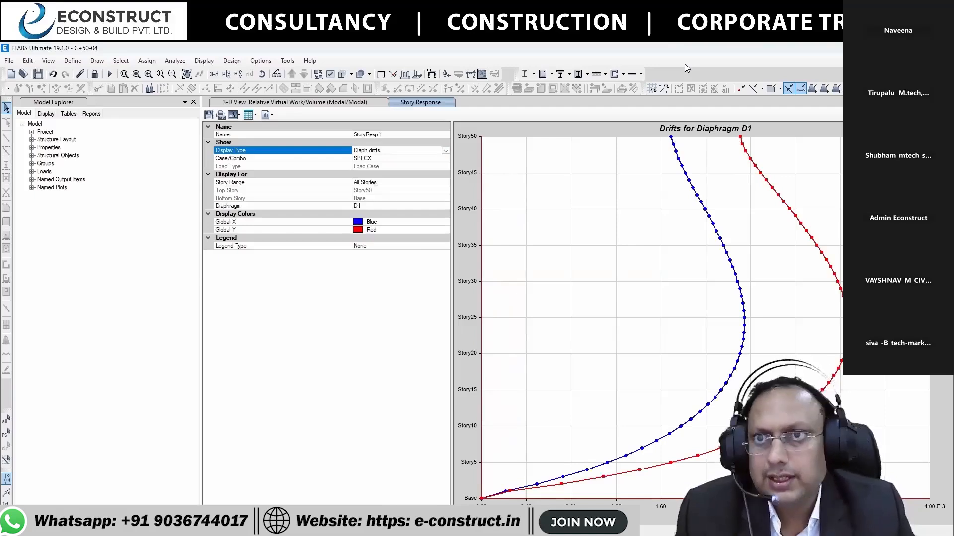
Return to the 3-D view and display the result tables for joint Reactions and Modal Participating Mass Ratios
{"action": "key", "text": "ctrl+Tab"}
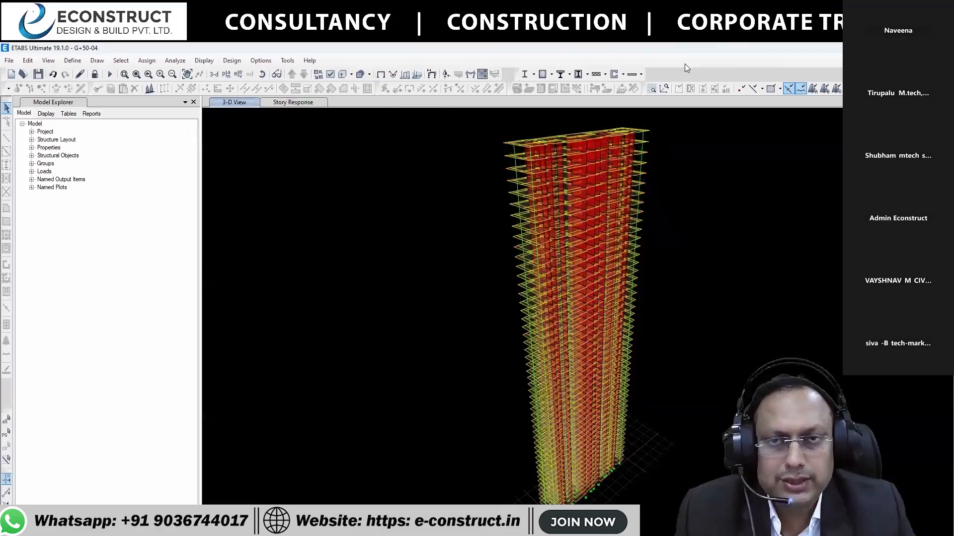
{"action": "key", "text": "alt+p"}
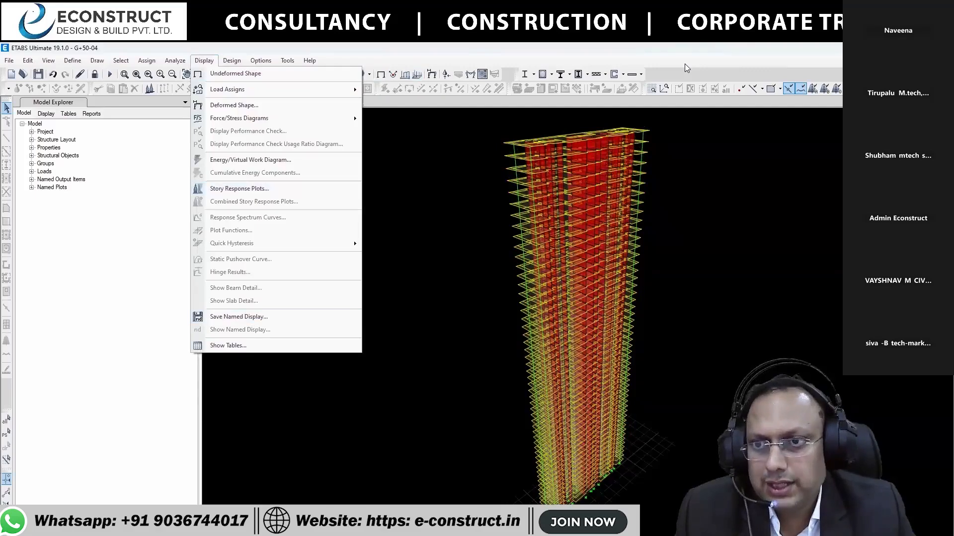
{"action": "key", "text": "Return"}
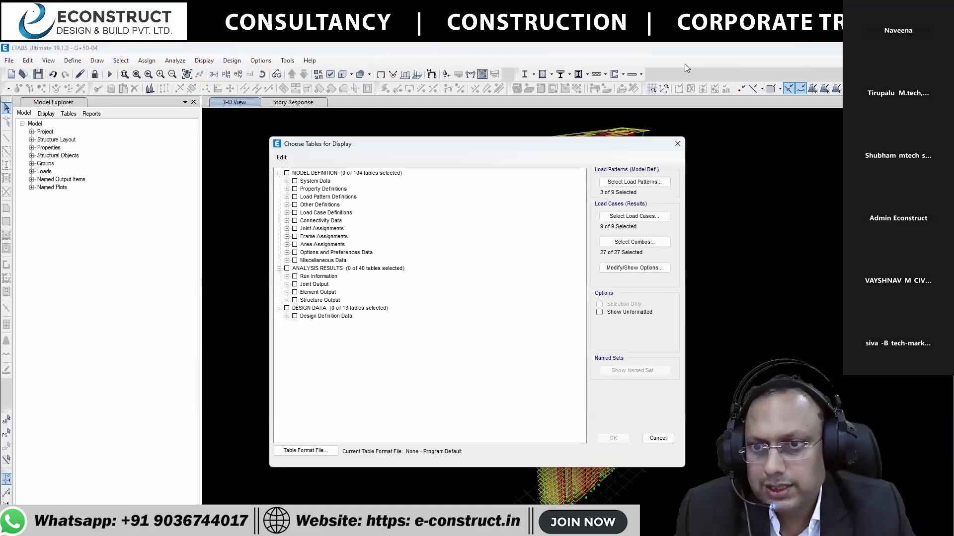
{"action": "key", "text": "Right"}
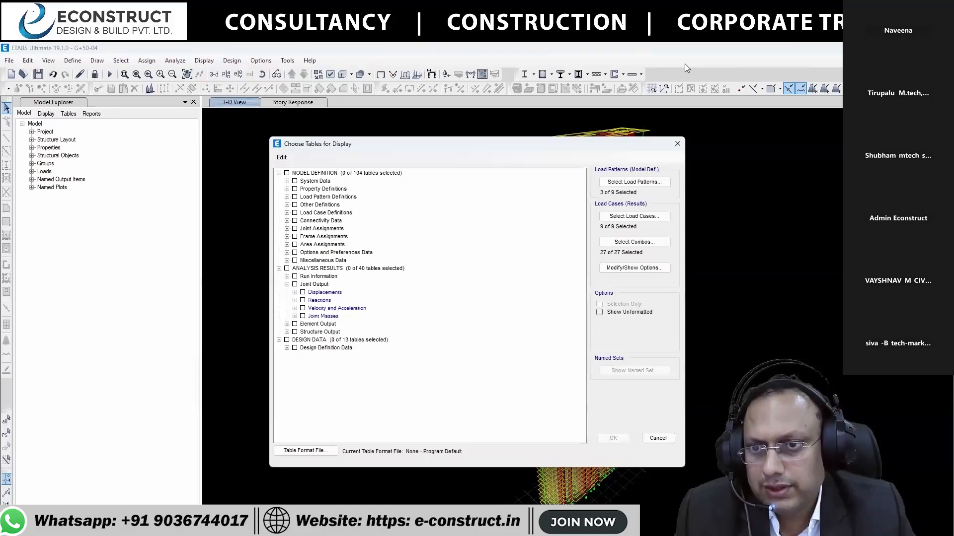
{"action": "key", "text": "Right"}
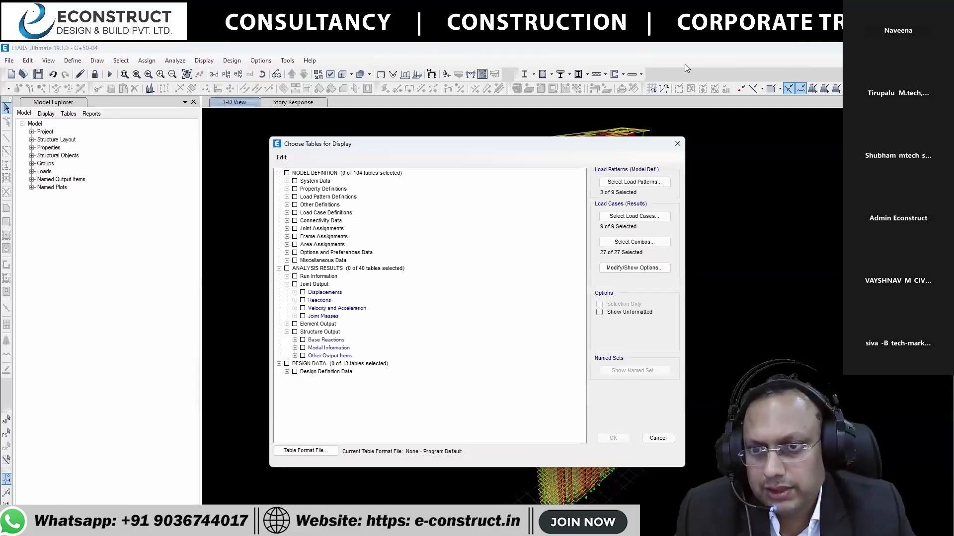
{"action": "key", "text": "Right"}
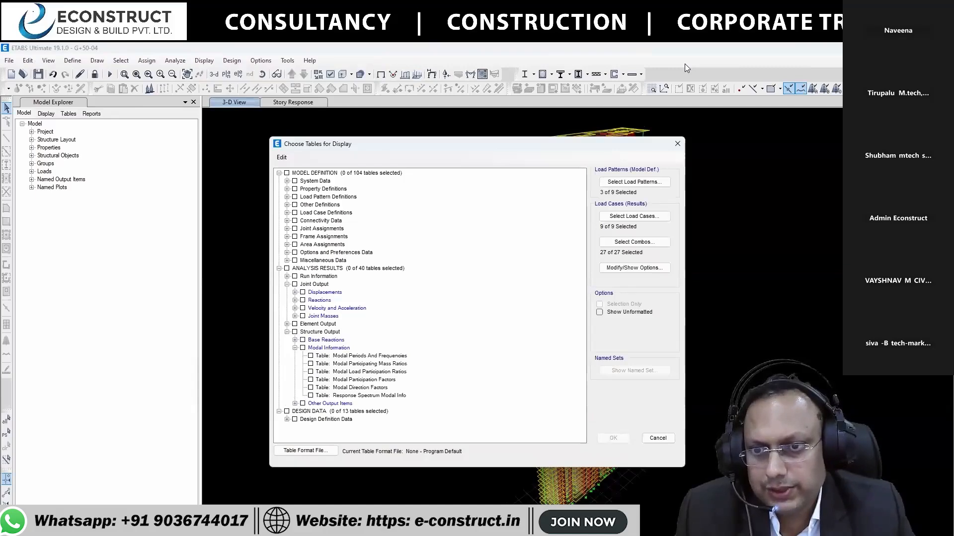
{"action": "key", "text": "space"}
{"action": "key", "text": "space"}
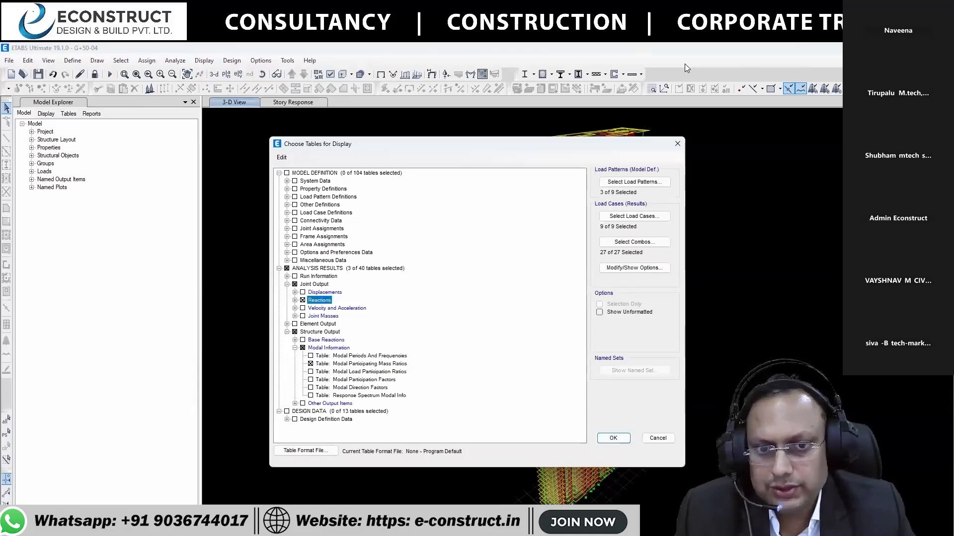
{"action": "key", "text": "Return"}
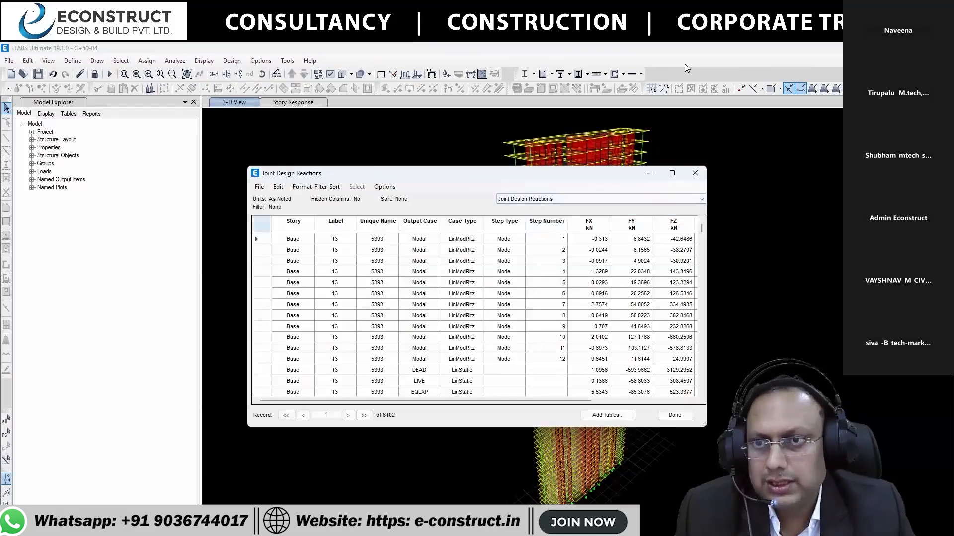
Export the displayed Joint Design Reactions and other selected tables to Excel
{"action": "key", "text": "alt+f"}
{"action": "key", "text": "Down"}
{"action": "key", "text": "Right"}
{"action": "key", "text": "Return"}
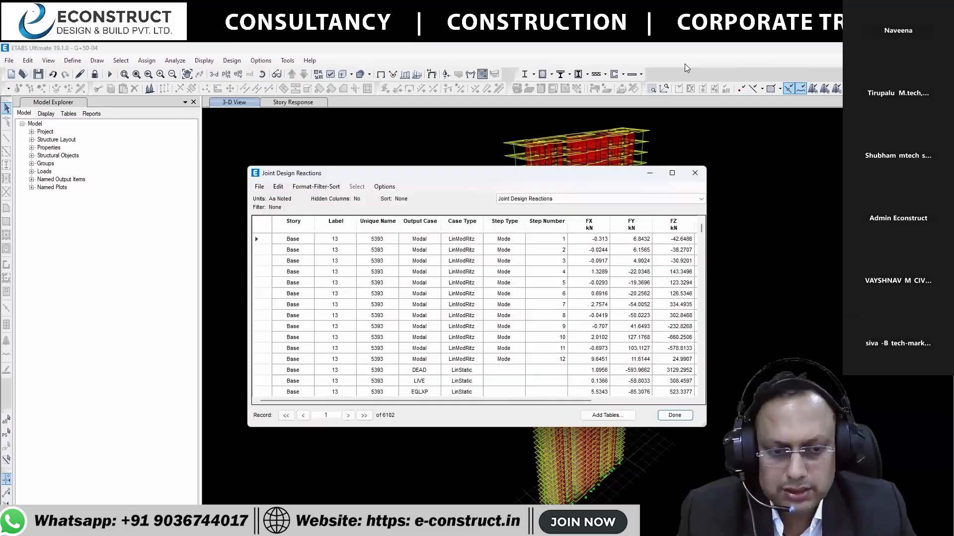
{"action": "key", "text": "super"}
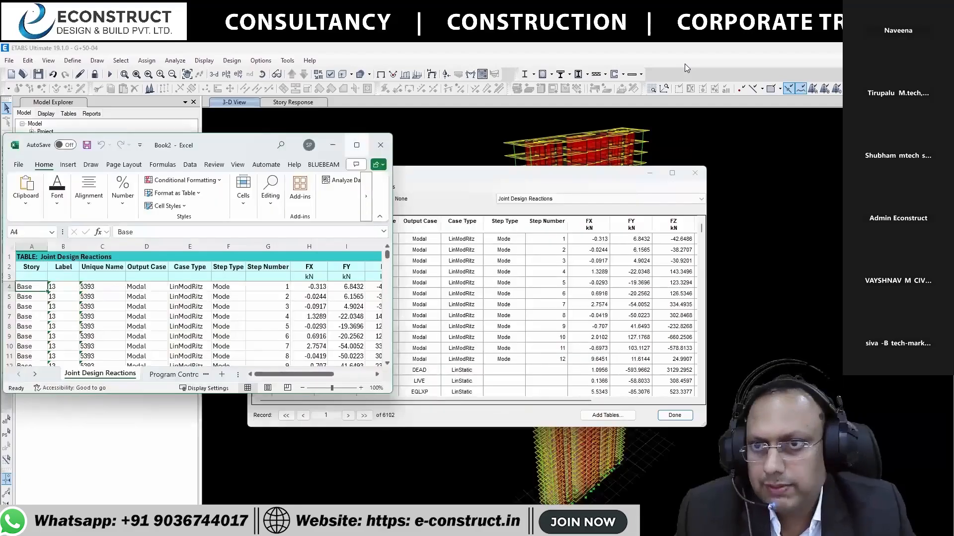
Maximize the exported Excel workbook and select the Joint Design Reactions data down to its end
{"action": "key", "text": "super+Up"}
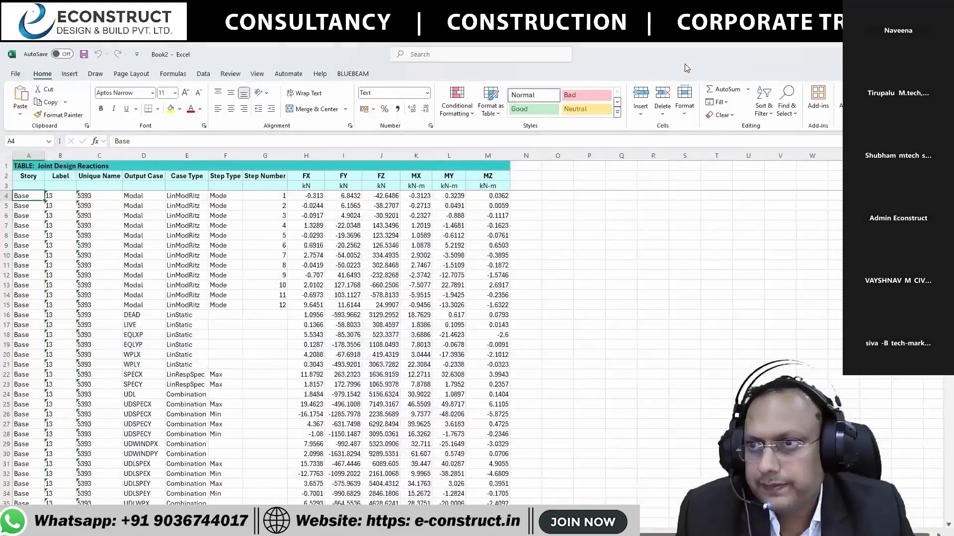
{"action": "key", "text": "ctrl+shift+End"}
Switch back to ETABS, show the Modal Participating Mass Ratios table in place of Joint Design Reactions, and close the table window
{"action": "key", "text": "alt+Tab"}
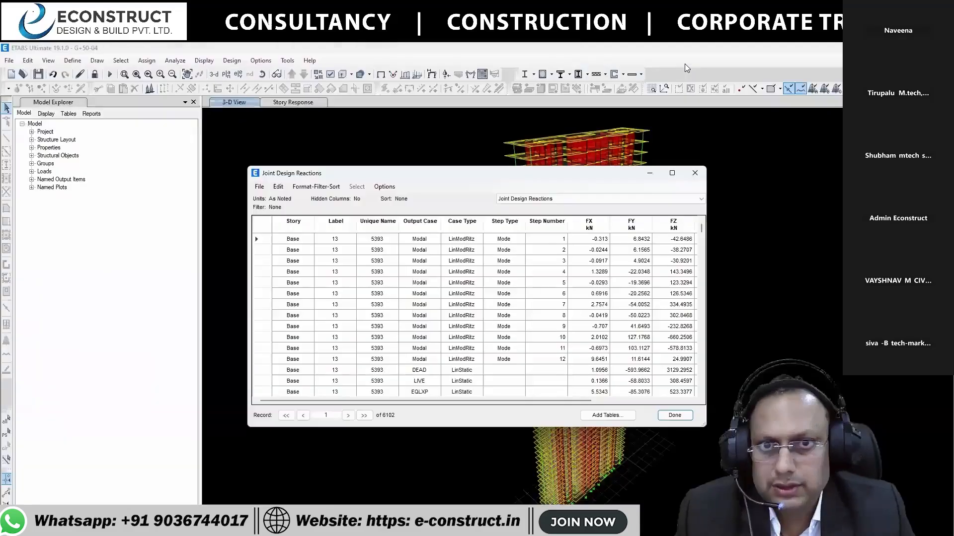
{"action": "key", "text": "alt+Down"}
{"action": "key", "text": "Down"}
{"action": "key", "text": "Down"}
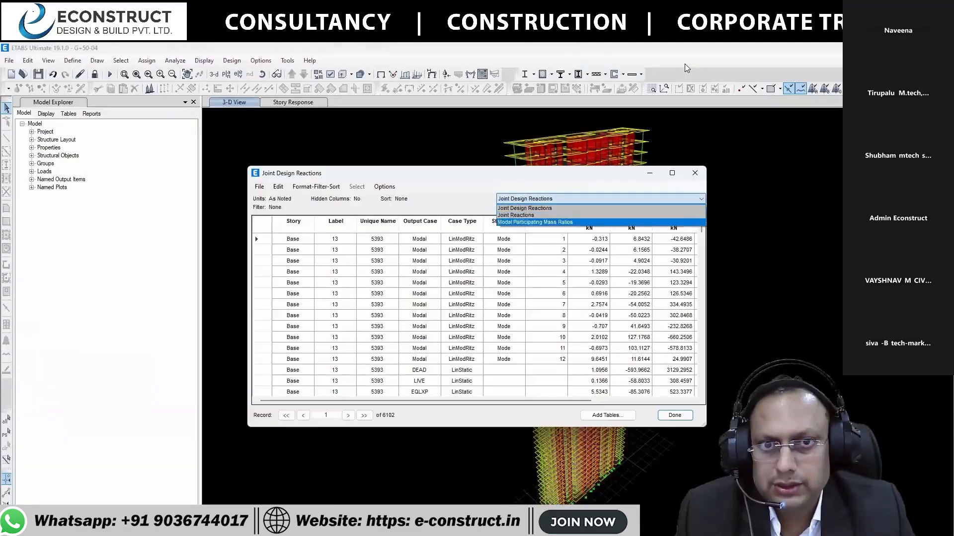
{"action": "key", "text": "Return"}
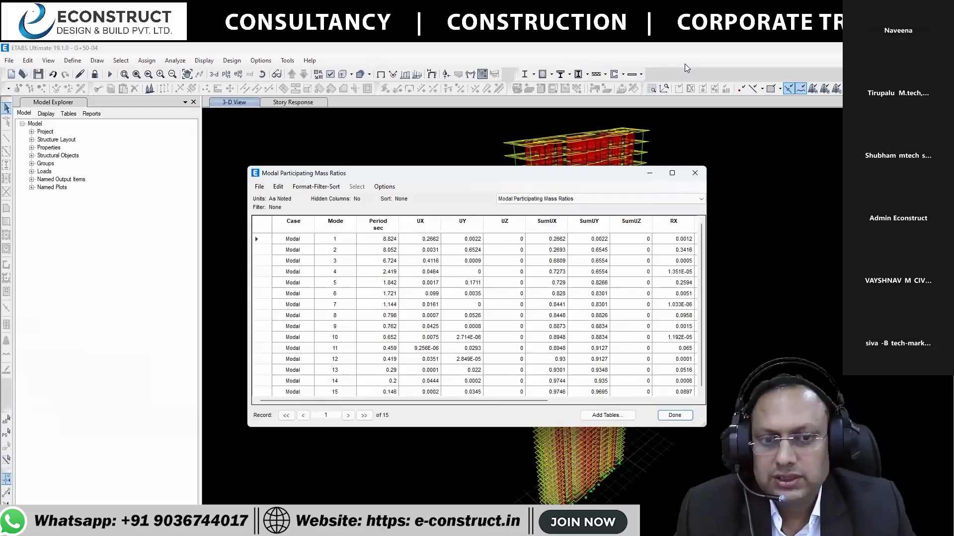
{"action": "key", "text": "Return"}
Open the plan view of Story49
{"action": "key", "text": "shift+F1"}
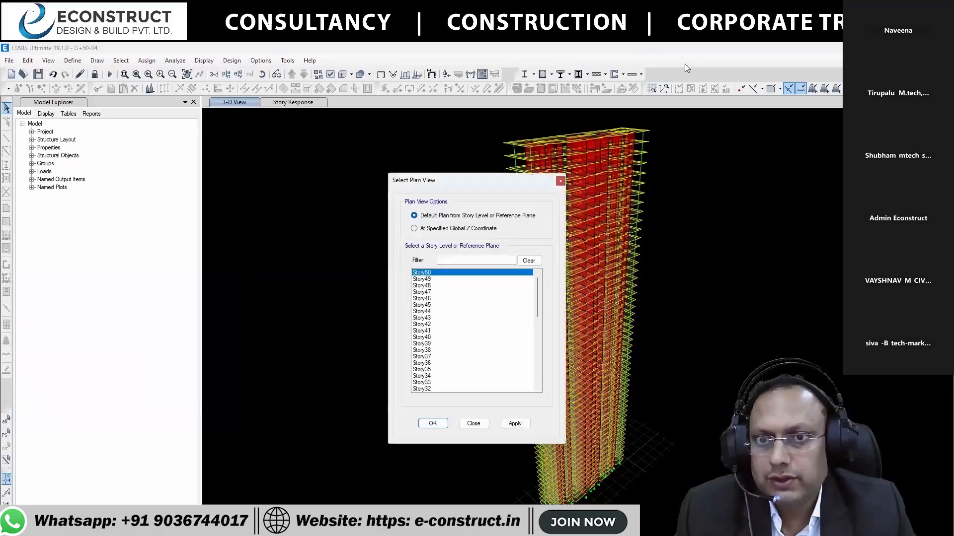
{"action": "key", "text": "Down"}
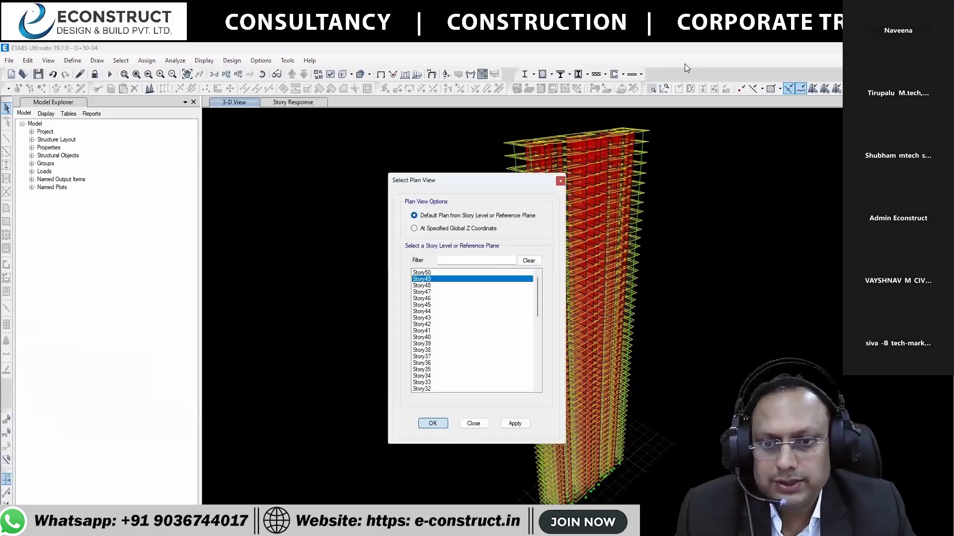
{"action": "key", "text": "Return"}
Display the Modal case's mode 1 deformed shape with displacement resultant contours on the plan, then restore the undeformed shape
{"action": "key", "text": "F6"}
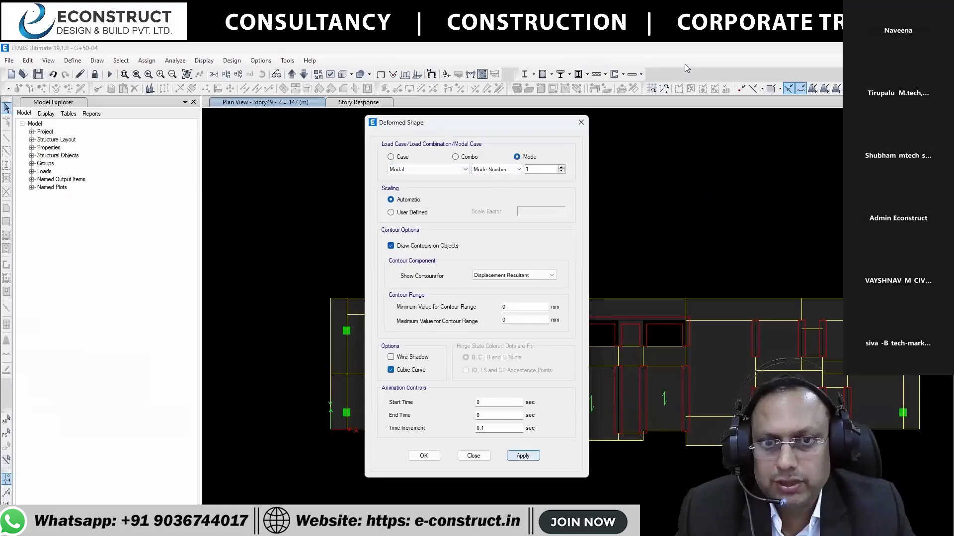
{"action": "key", "text": "Return"}
{"action": "key", "text": "Escape"}
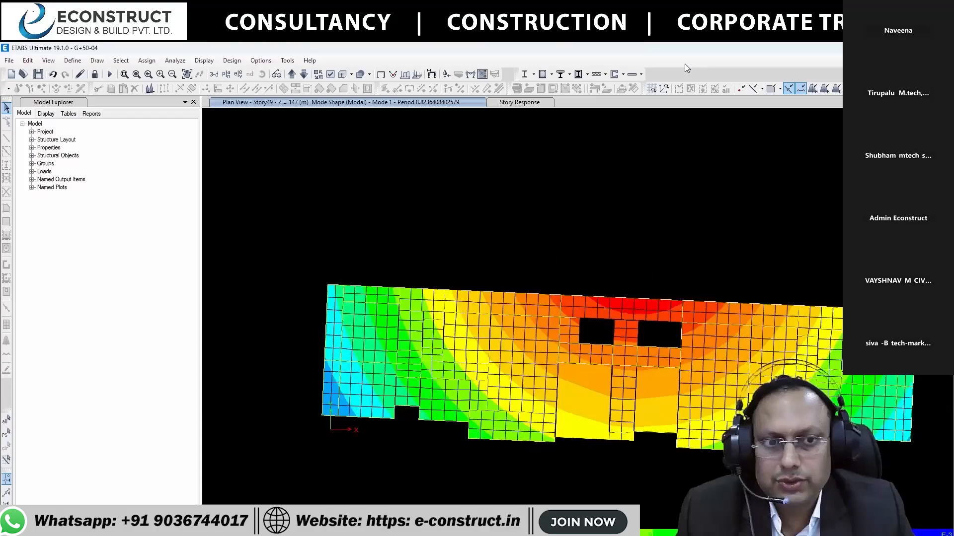
{"action": "key", "text": "F4"}
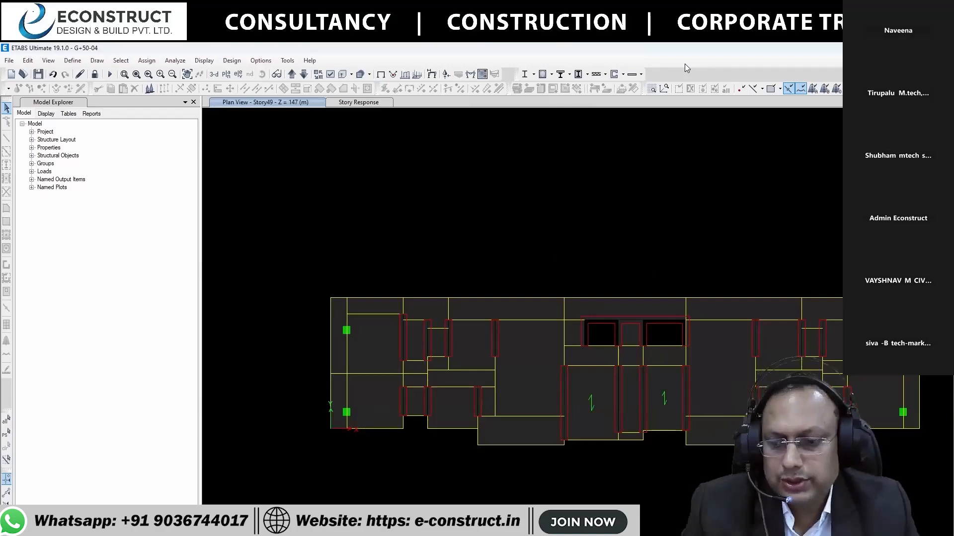
{"action": "key", "text": "alt+Tab"}
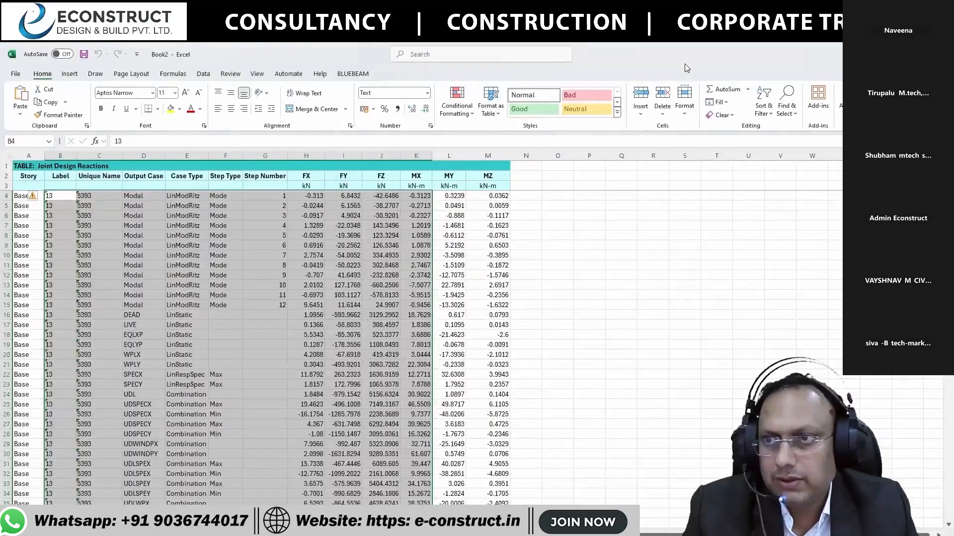
{"action": "key", "text": "alt+Tab"}
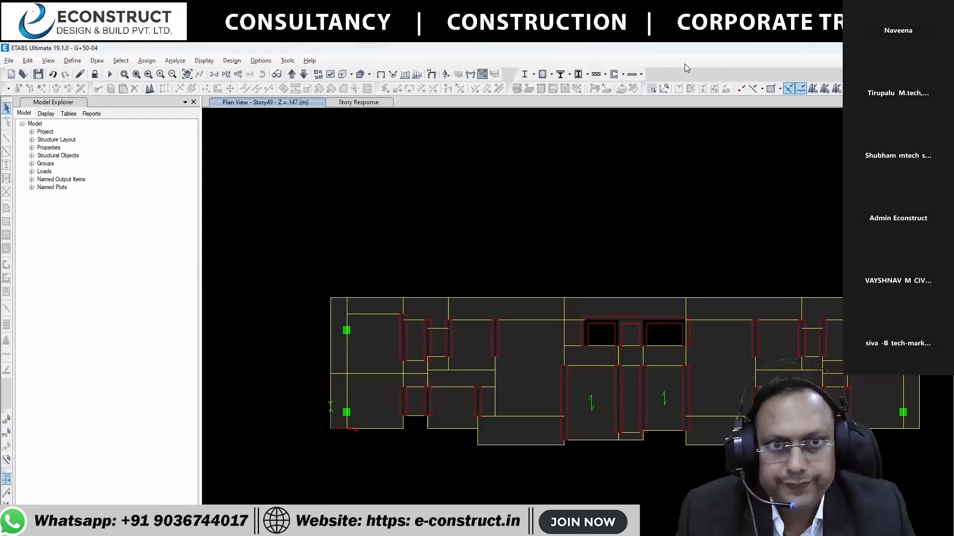
{"action": "key", "text": "ctrl+Tab"}
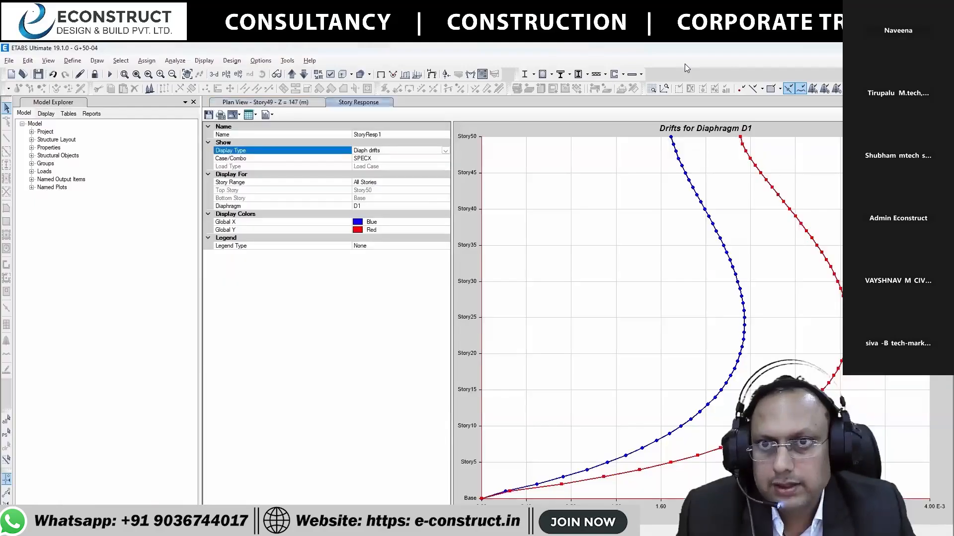
{"action": "key", "text": "ctrl+Tab"}
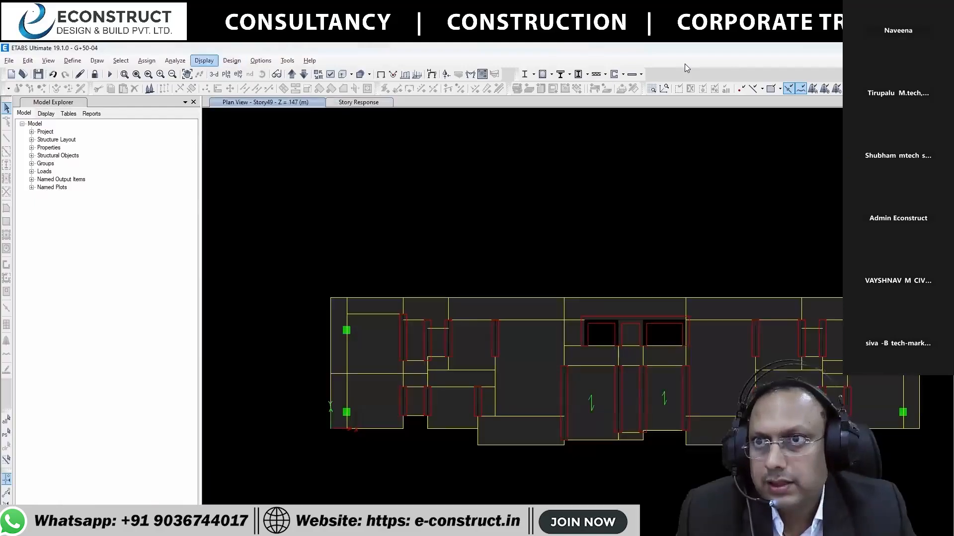
Deselect the Joint Output tables and display only the Modal Participating Mass Ratios table
{"action": "key", "text": "alt+p"}
{"action": "key", "text": "Up"}
{"action": "key", "text": "Return"}
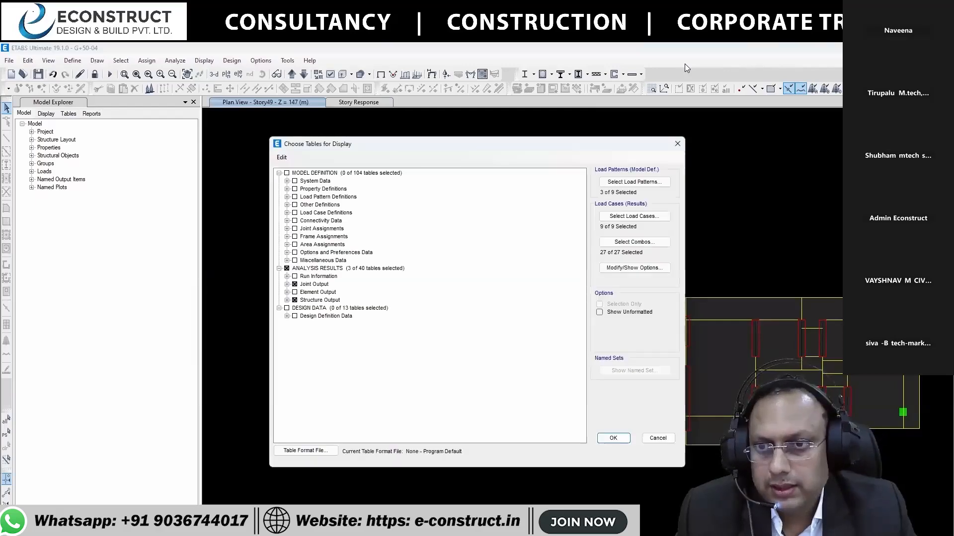
{"action": "key", "text": "space"}
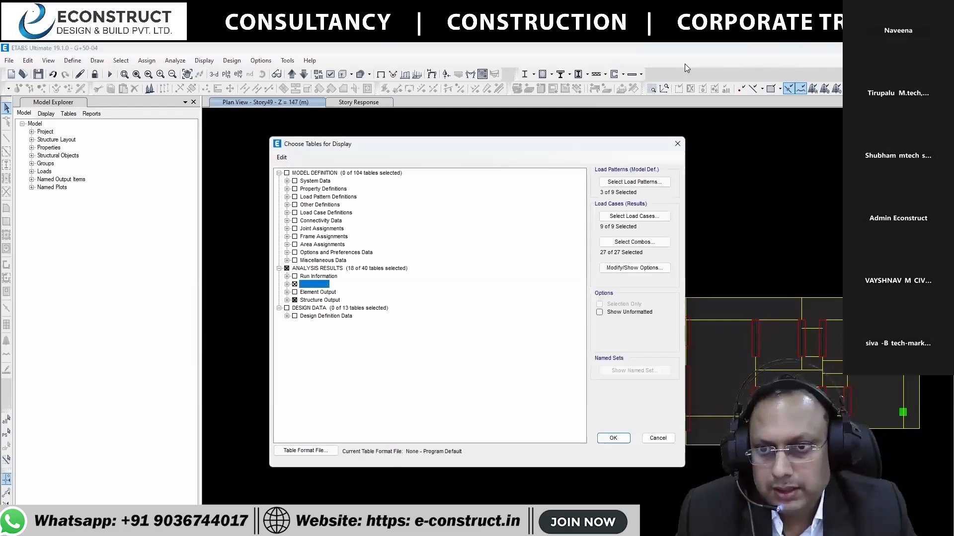
{"action": "key", "text": "space"}
{"action": "key", "text": "Tab"}
{"action": "key", "text": "Return"}
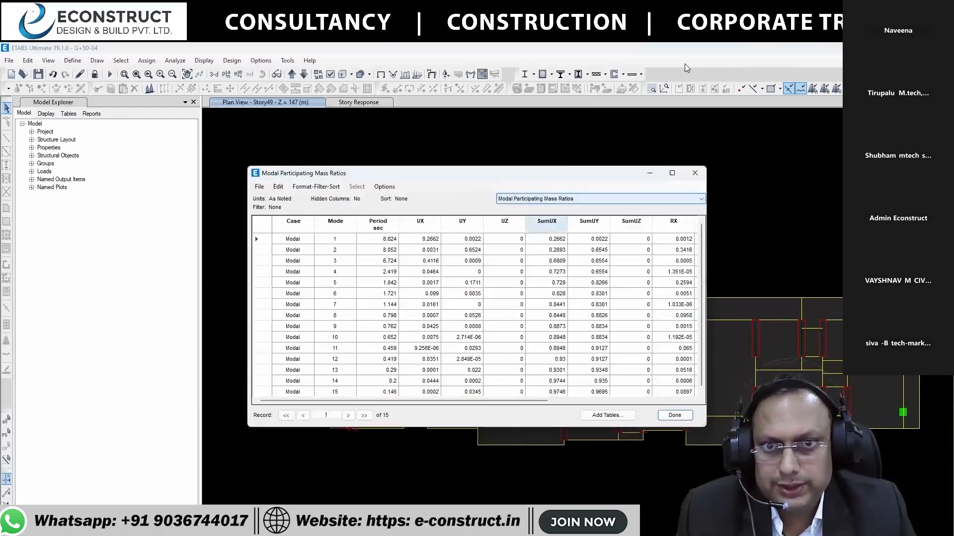
Examine the translational and rotational mass participation ratios by mode, including mode 2 and the cumulative sums, and close the table
{"action": "key", "text": "Right"}
{"action": "key", "text": "Right"}
{"action": "key", "text": "Right"}
{"action": "key", "text": "Right"}
{"action": "key", "text": "Right"}
{"action": "key", "text": "Right"}
{"action": "key", "text": "Right"}
{"action": "key", "text": "Right"}
{"action": "key", "text": "Right"}
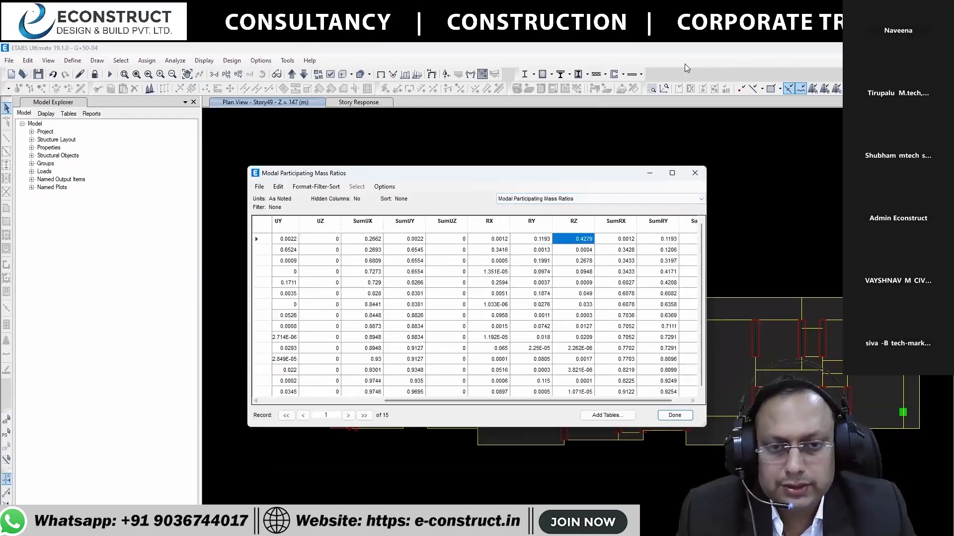
{"action": "left_click_drag", "start_coordinate": [528, 400], "coordinate": [403, 400]}
{"action": "left_click", "coordinate": [335, 250]}
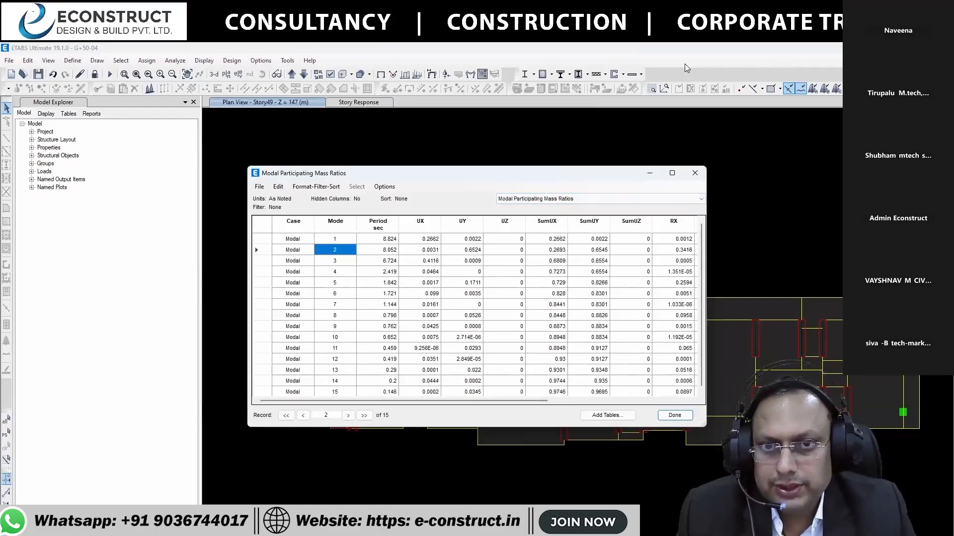
{"action": "left_click", "coordinate": [461, 250]}
{"action": "left_click_drag", "start_coordinate": [403, 400], "coordinate": [544, 400]}
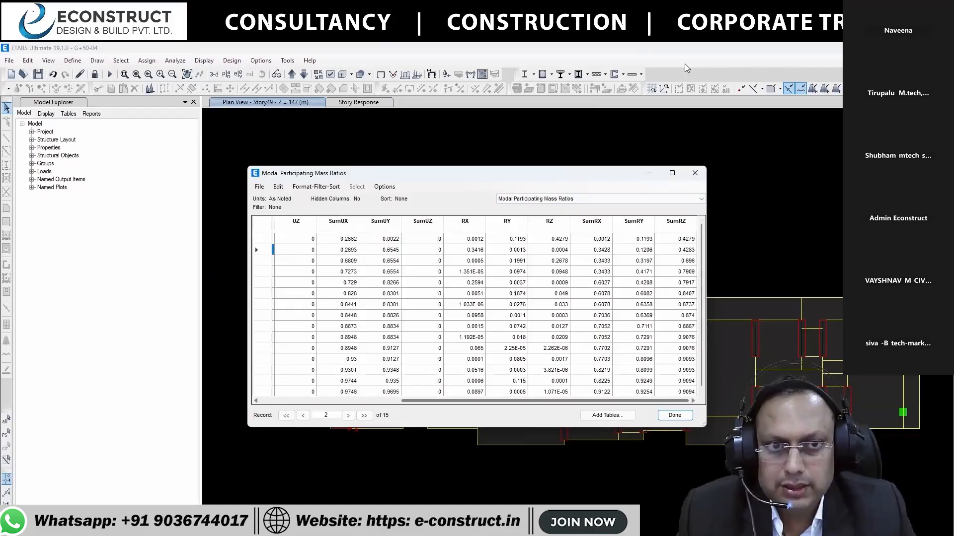
{"action": "left_click", "coordinate": [675, 415]}
Display the Modal case's mode 2 deformed shape with displacement contours on the Story49 plan
{"action": "left_click", "coordinate": [431, 74]}
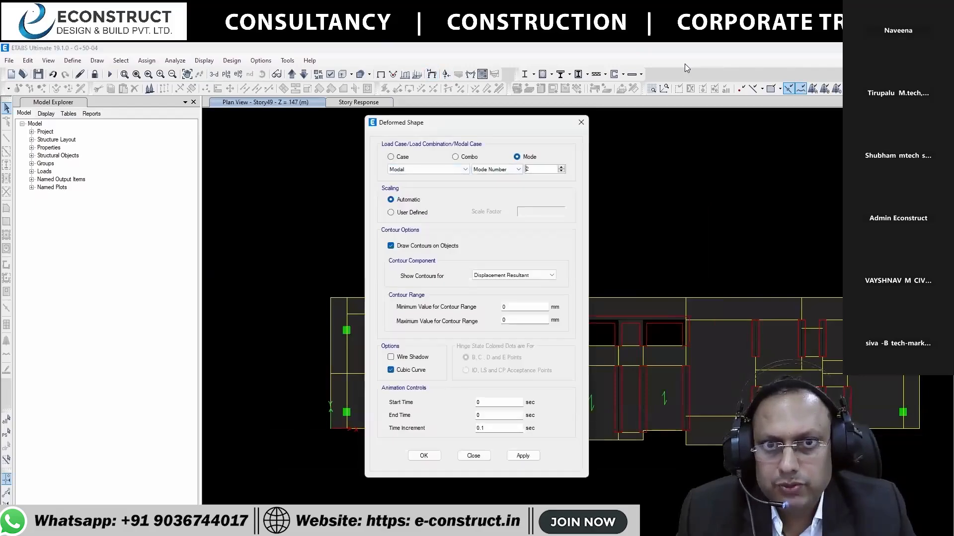
{"action": "key", "text": "Return"}
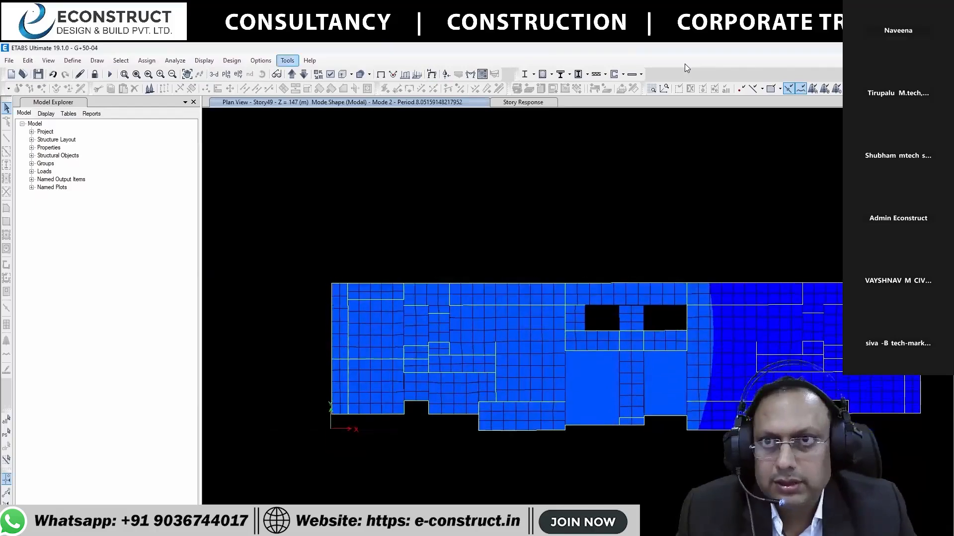
{"action": "key", "text": "alt+o"}
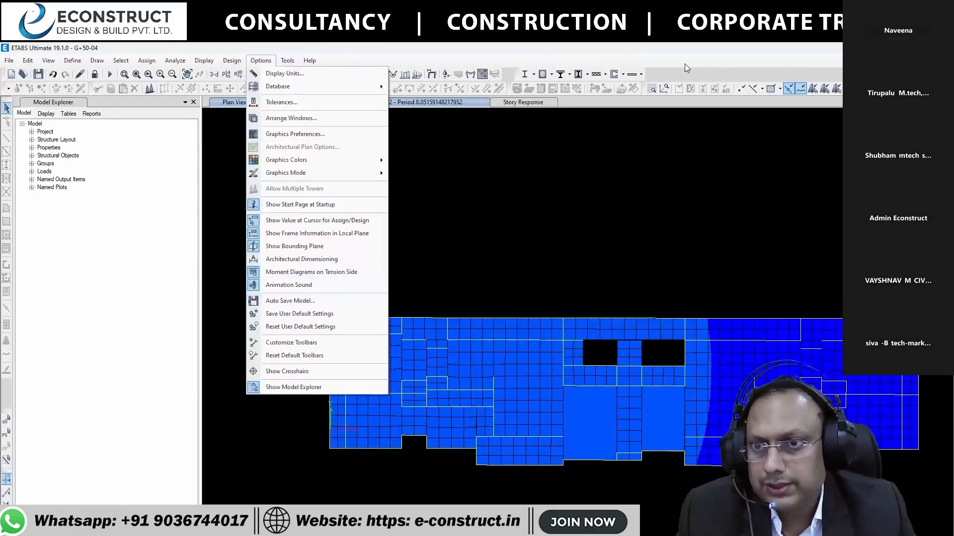
{"action": "key", "text": "Return"}
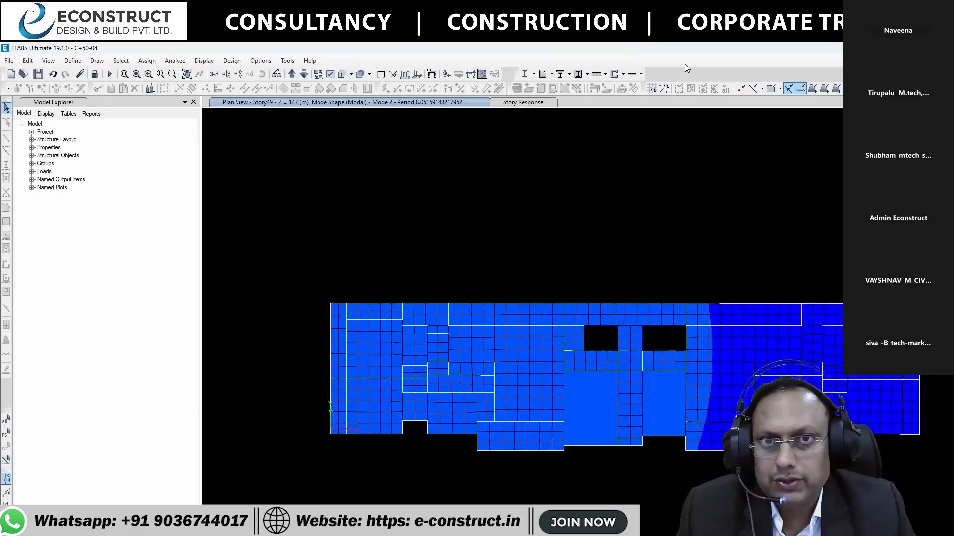
{"action": "key", "text": "ctrl+Tab"}
{"action": "key", "text": "ctrl+Tab"}
Reopen the Modal Participating Mass Ratios table and compare mode 2's period with the period in the plan view's title
{"action": "key", "text": "alt+p"}
{"action": "key", "text": "Down"}
{"action": "key", "text": "Return"}
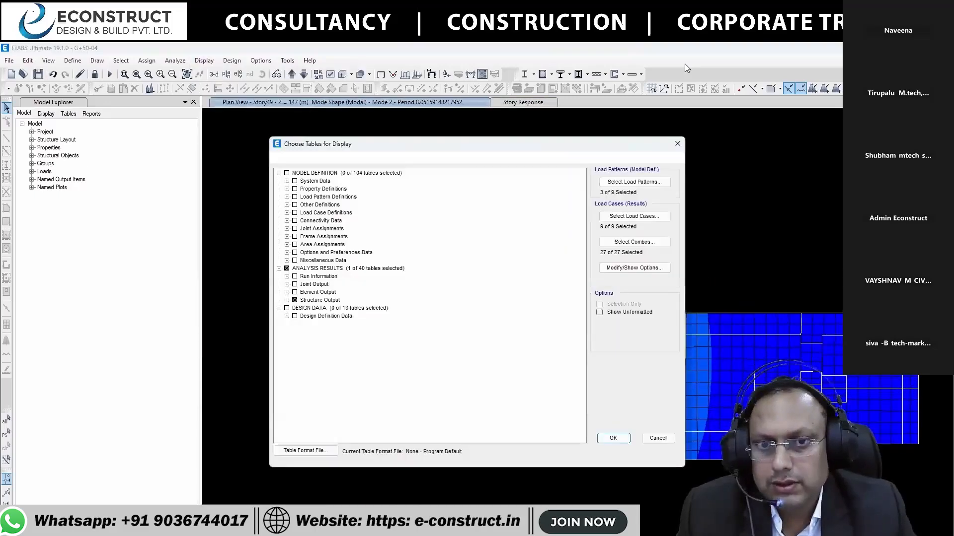
{"action": "key", "text": "Return"}
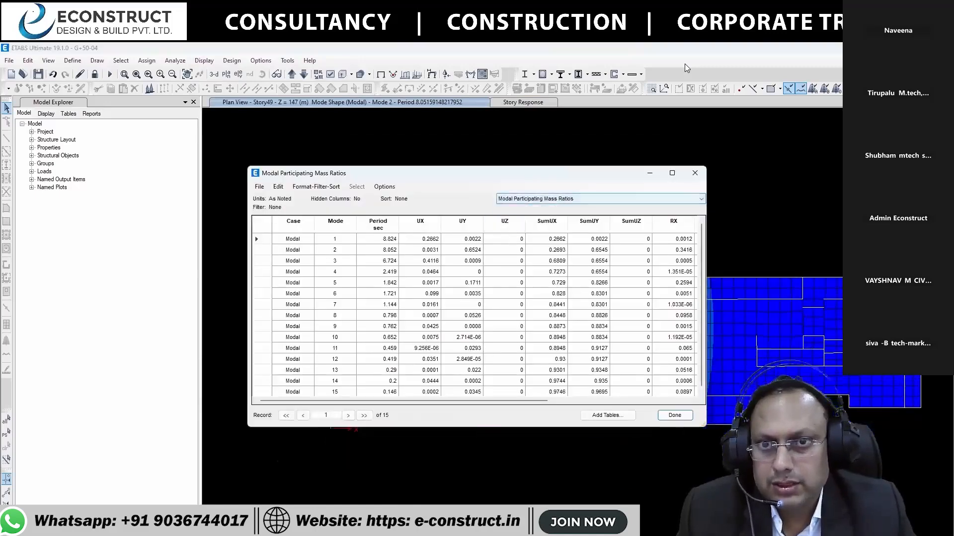
{"action": "left_click", "coordinate": [334, 250]}
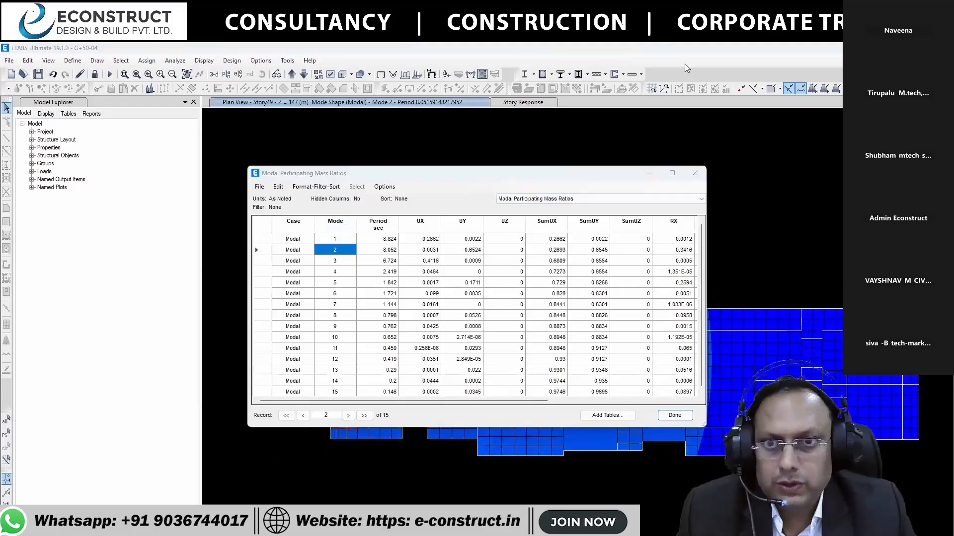
{"action": "left_click_drag", "start_coordinate": [344, 252], "coordinate": [380, 249]}
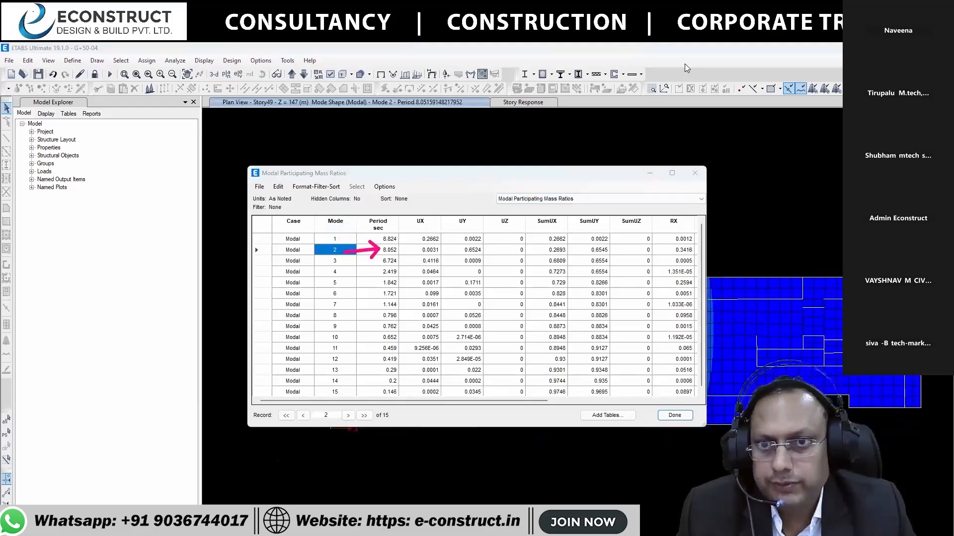
{"action": "mouse_move", "coordinate": [325, 234]}
{"action": "left_mouse_down"}
{"action": "mouse_move", "coordinate": [376, 139]}
{"action": "mouse_move", "coordinate": [417, 107]}
{"action": "left_mouse_up"}
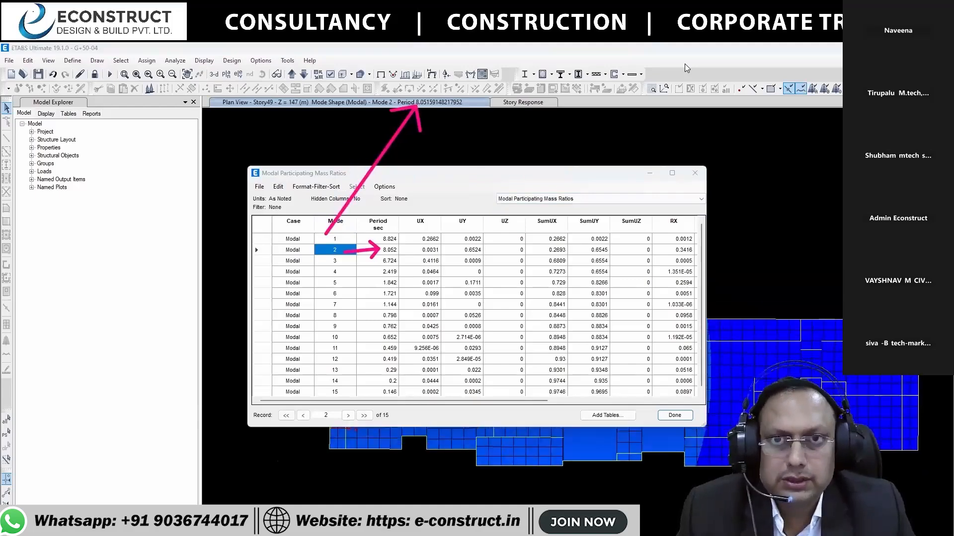
{"action": "key", "text": "Escape"}
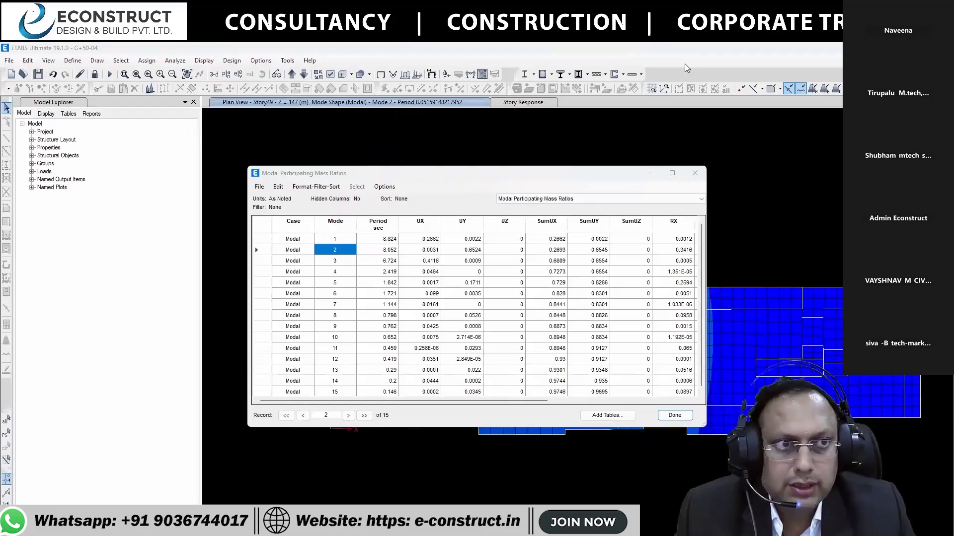
{"action": "key", "text": "Escape"}
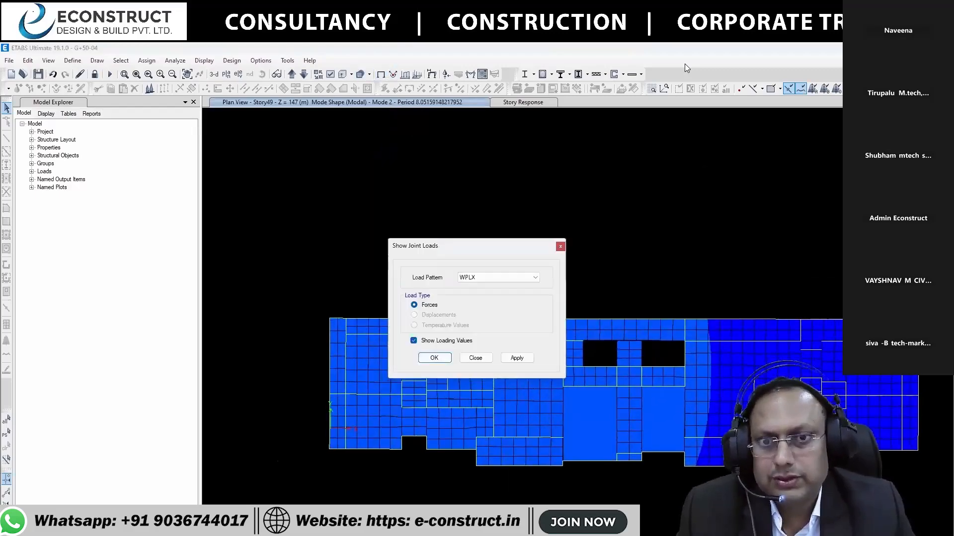
{"action": "key", "text": "Escape"}
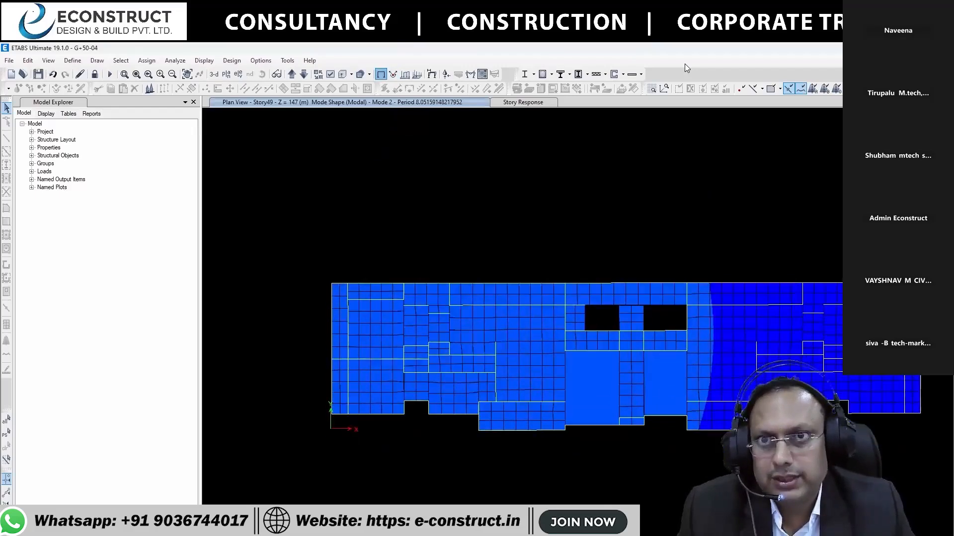
Return to the undeformed 3-D view and plot the Fz restraint reactions as arrows for the DEAD case
{"action": "key", "text": "F4"}
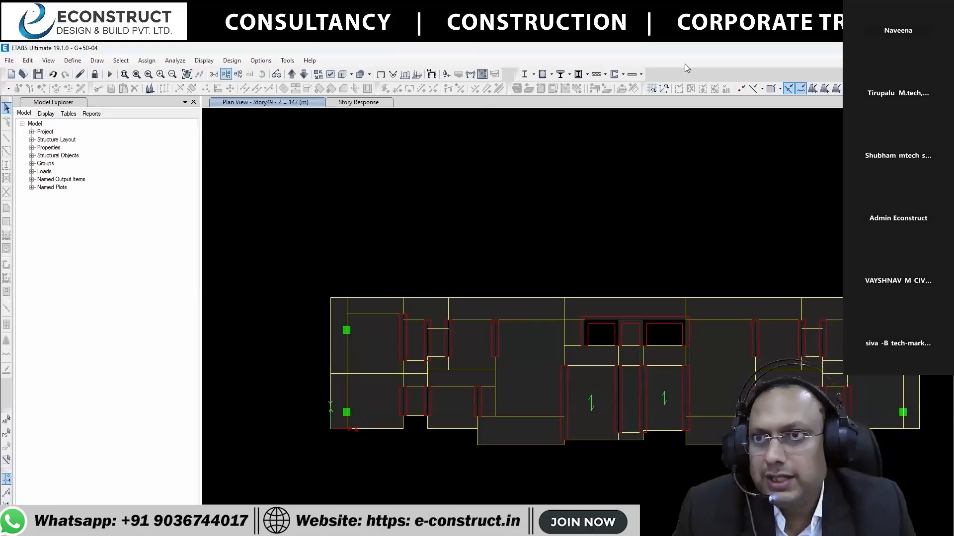
{"action": "left_click", "coordinate": [214, 74]}
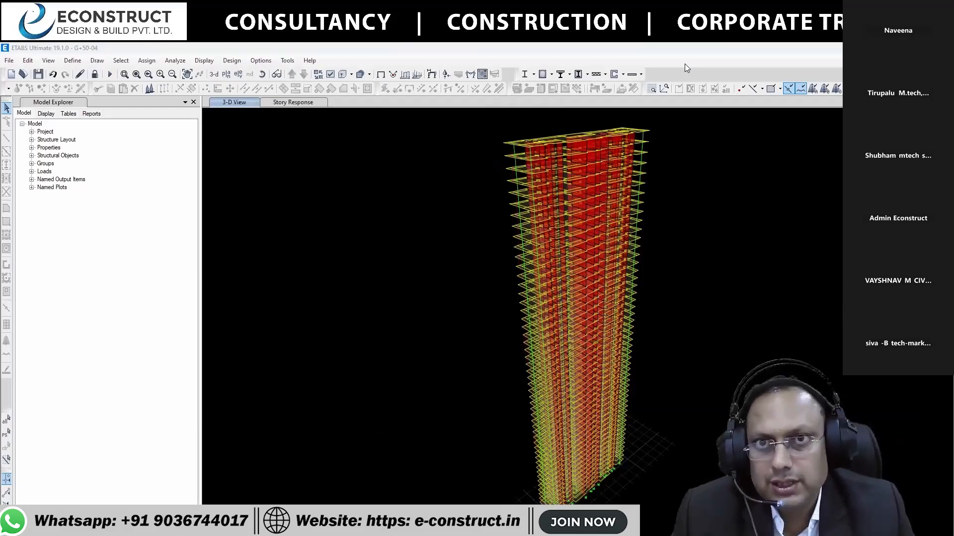
{"action": "key", "text": "F7"}
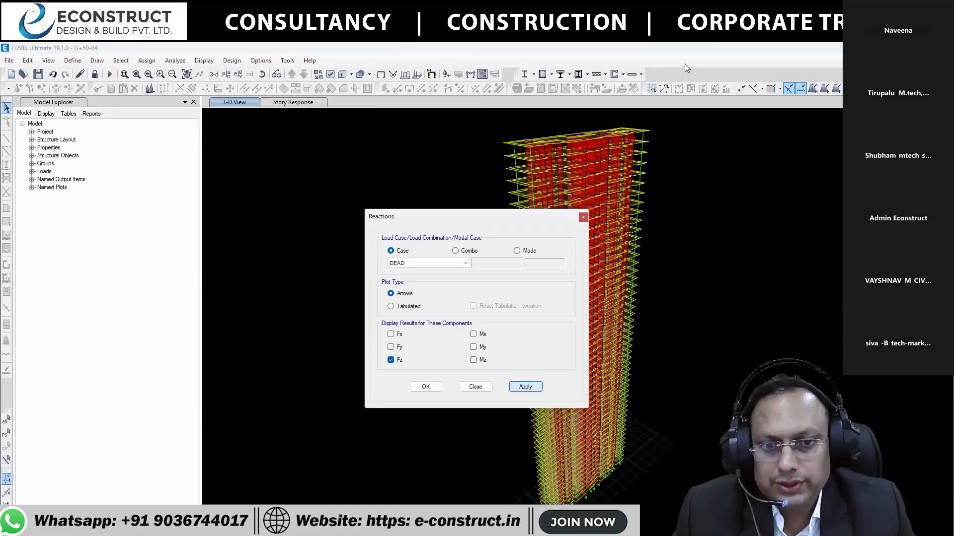
{"action": "key", "text": "Return"}
{"action": "left_click", "coordinate": [475, 387]}
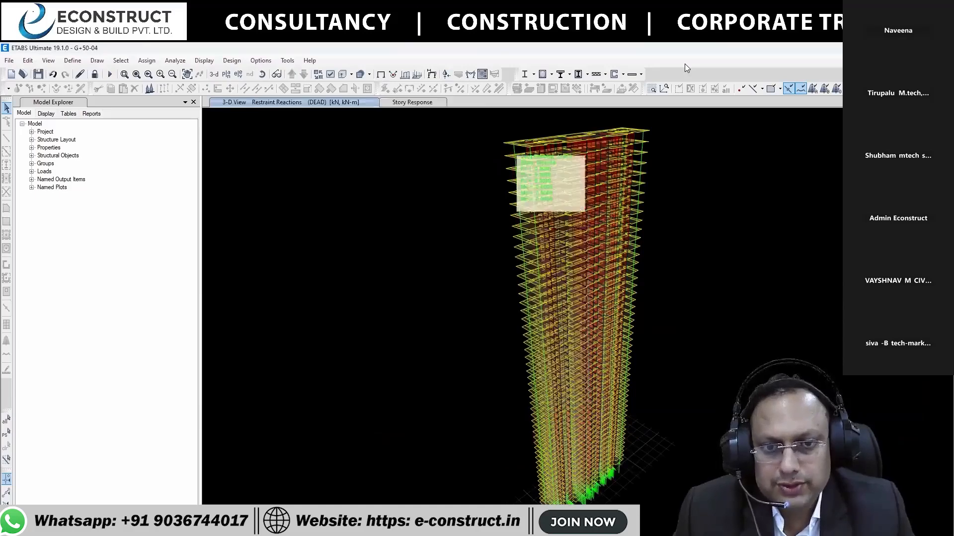
Show the DEAD restraint reactions on the Base plan view
{"action": "middle_click_drag", "start_coordinate": [566, 431], "coordinate": [507, 372]}
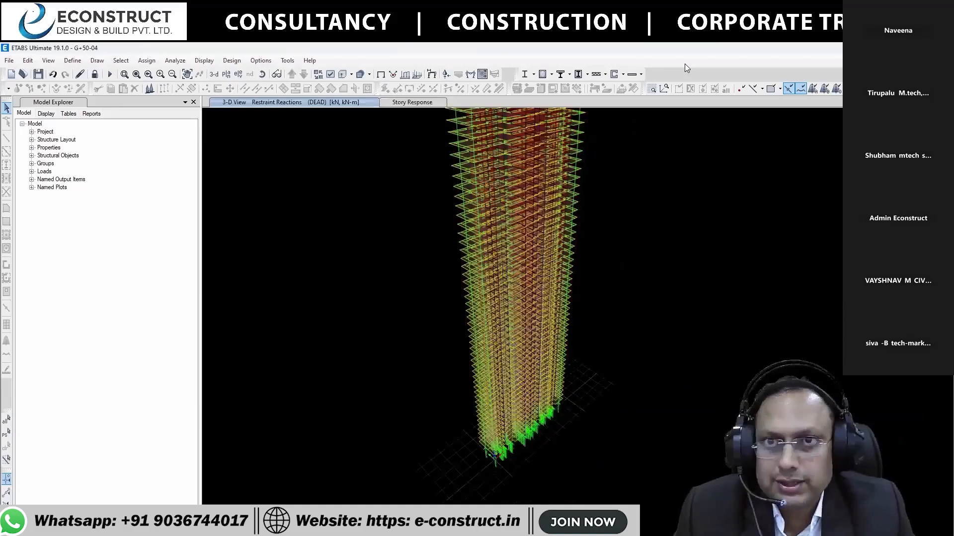
{"action": "left_click", "coordinate": [226, 74]}
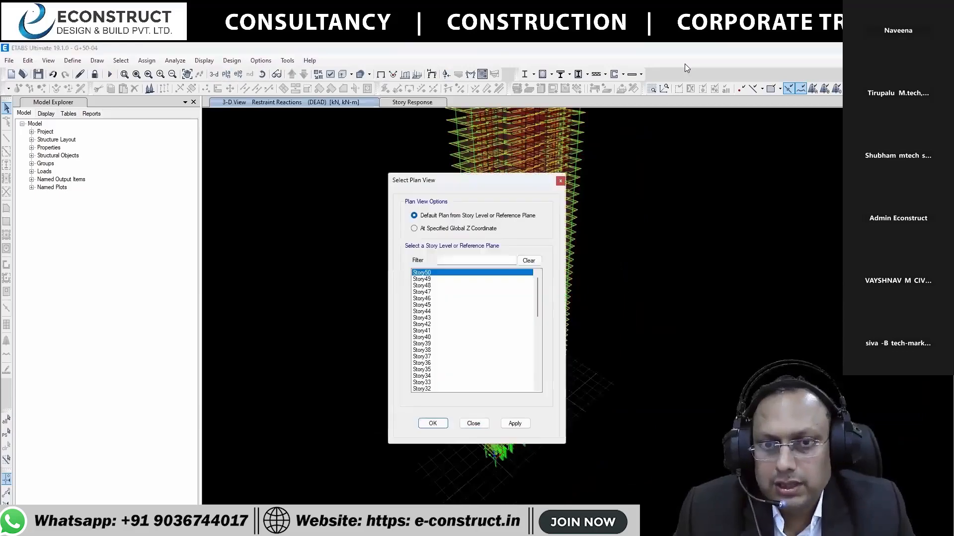
{"action": "scroll", "coordinate": [472, 330], "scroll_direction": "down", "scroll_amount": 11}
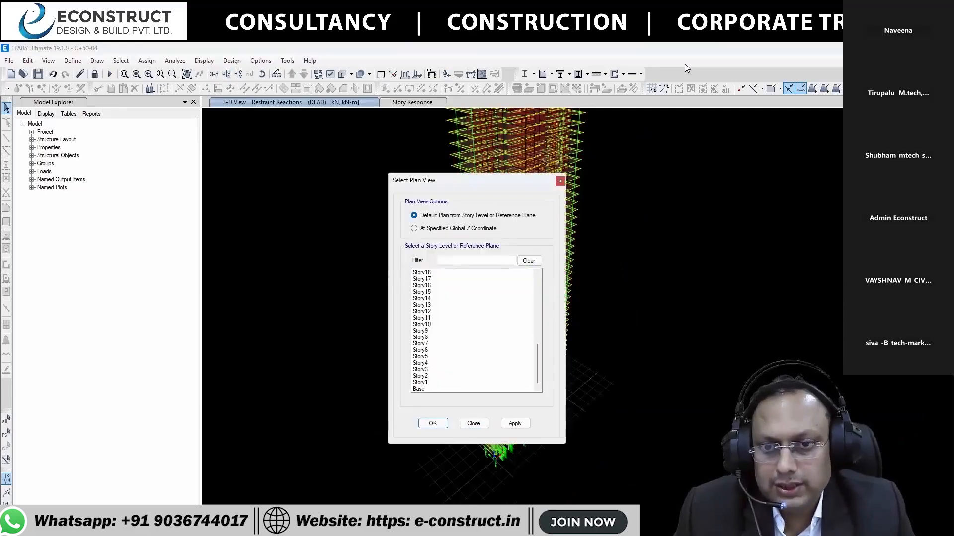
{"action": "left_click", "coordinate": [418, 389]}
{"action": "left_click", "coordinate": [432, 423]}
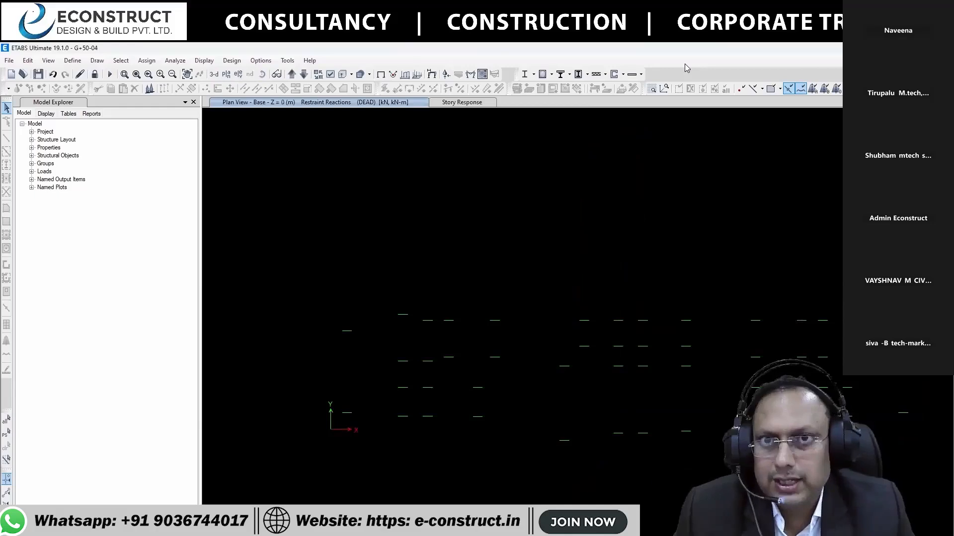
Display the DEAD reactions at the base in tabulated form with the Fy, Fz, Mx and My components
{"action": "left_click", "coordinate": [446, 74]}
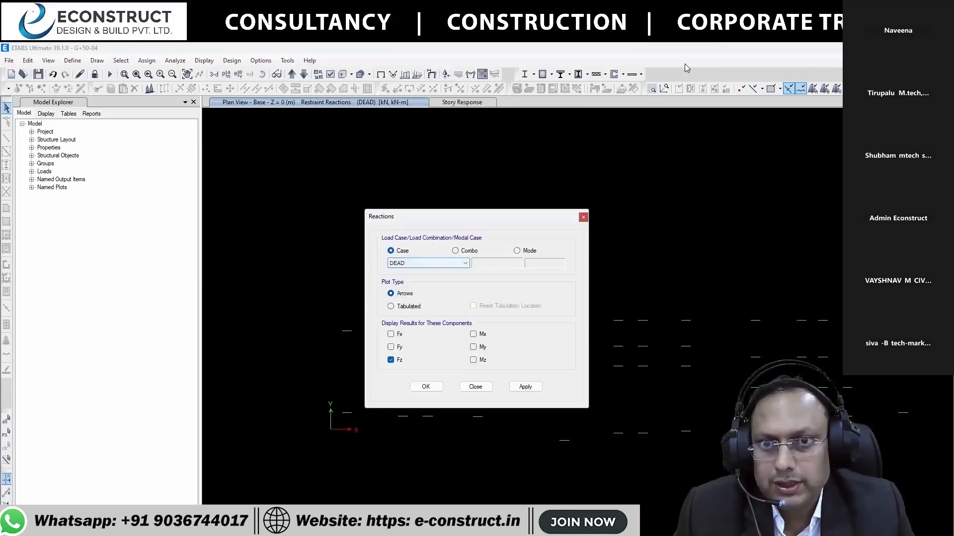
{"action": "left_click", "coordinate": [390, 306]}
{"action": "left_click", "coordinate": [525, 386]}
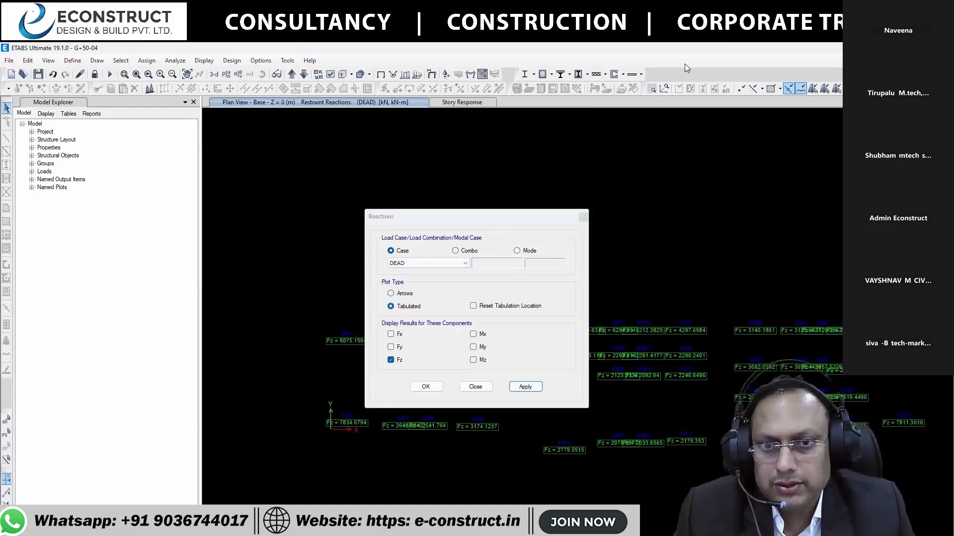
{"action": "left_click", "coordinate": [391, 347]}
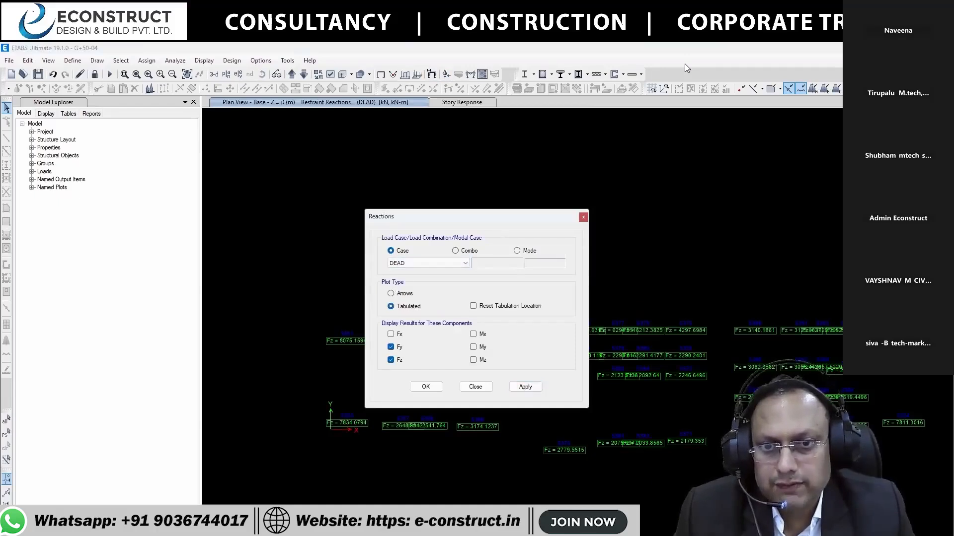
{"action": "left_click", "coordinate": [473, 334]}
{"action": "left_click", "coordinate": [473, 347]}
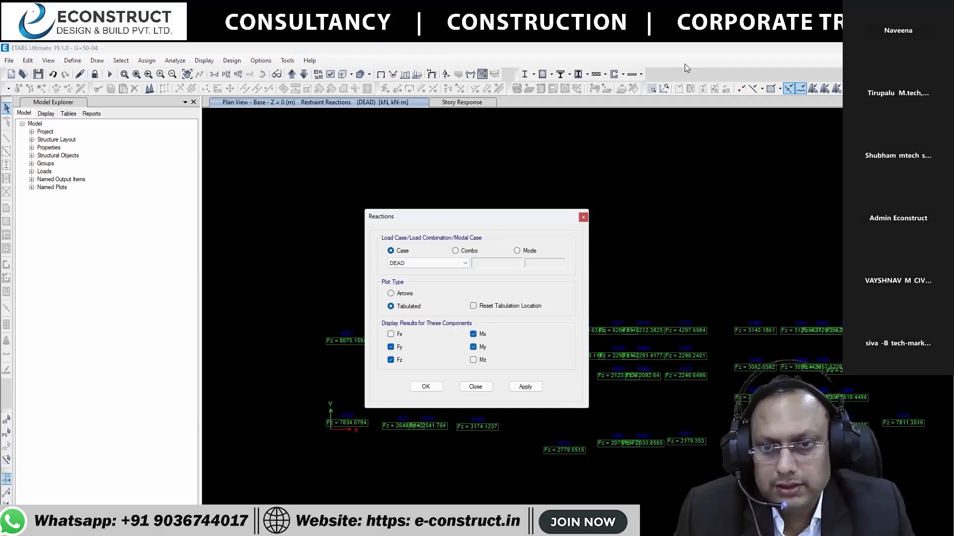
{"action": "left_click", "coordinate": [525, 387]}
{"action": "left_click", "coordinate": [425, 386]}
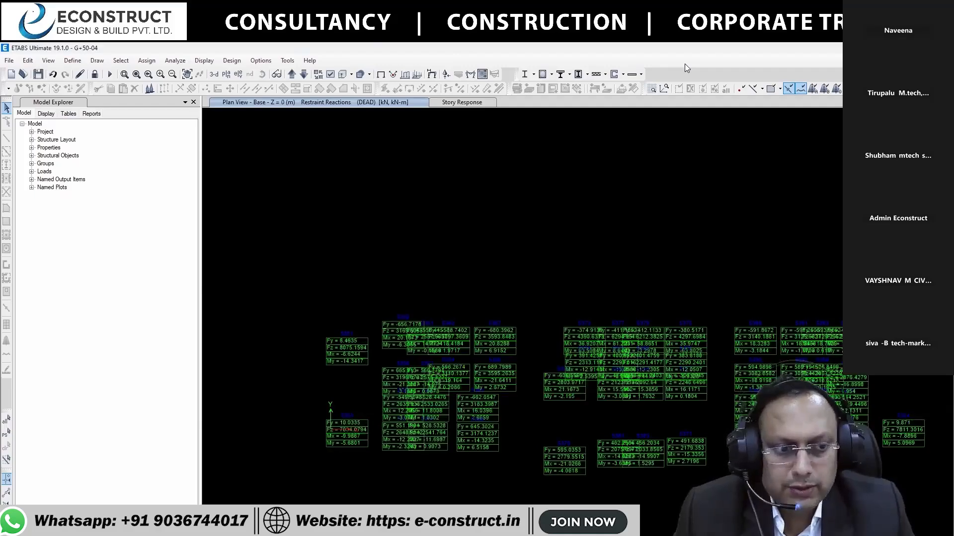
Set the display units' decimal places for Force to 0
{"action": "left_click", "coordinate": [928, 534]}
{"action": "left_click", "coordinate": [925, 535]}
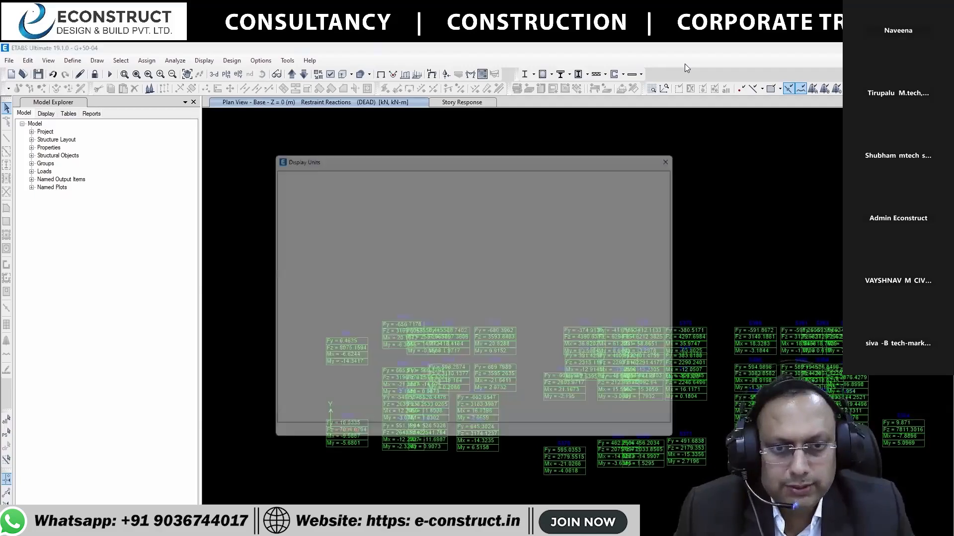
{"action": "scroll", "coordinate": [472, 313], "scroll_direction": "down", "scroll_amount": 1}
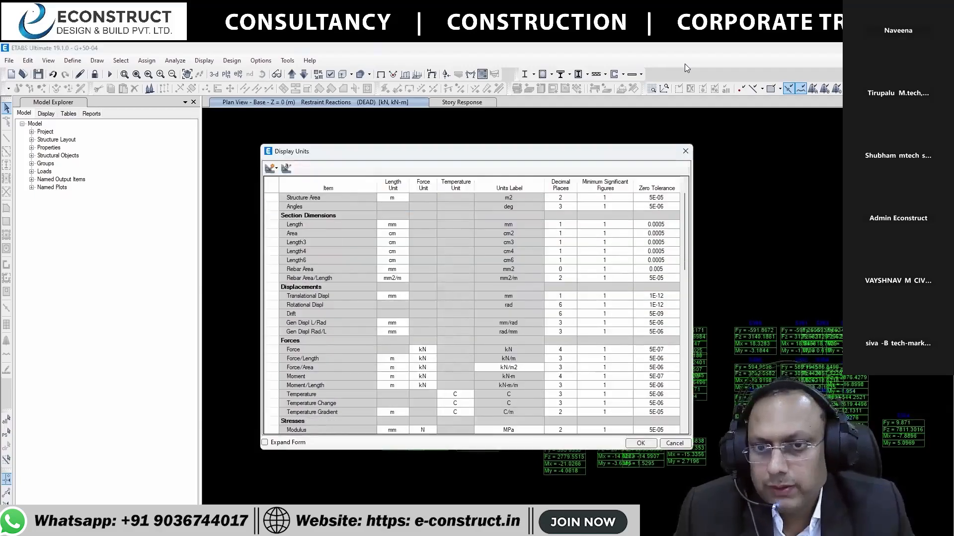
{"action": "double_click", "coordinate": [560, 349]}
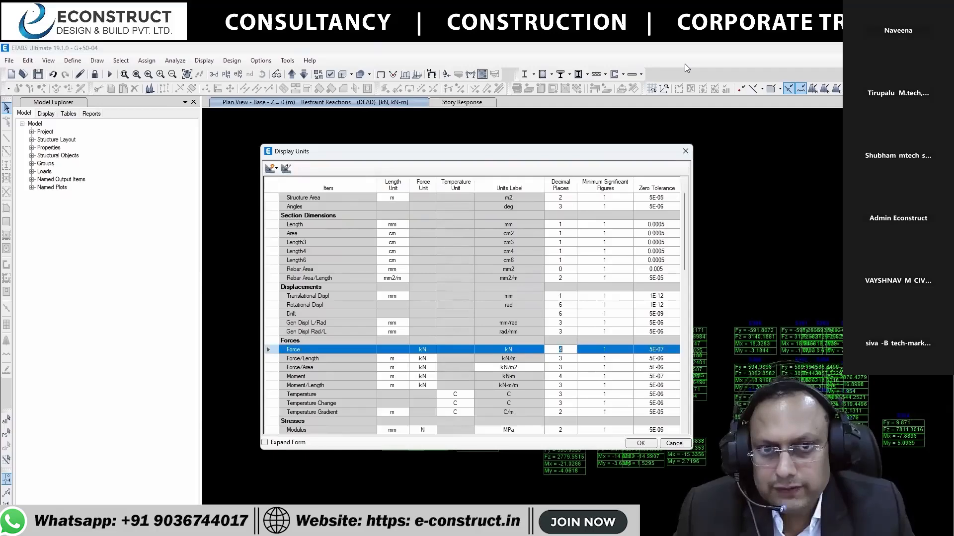
{"action": "type", "text": "0"}
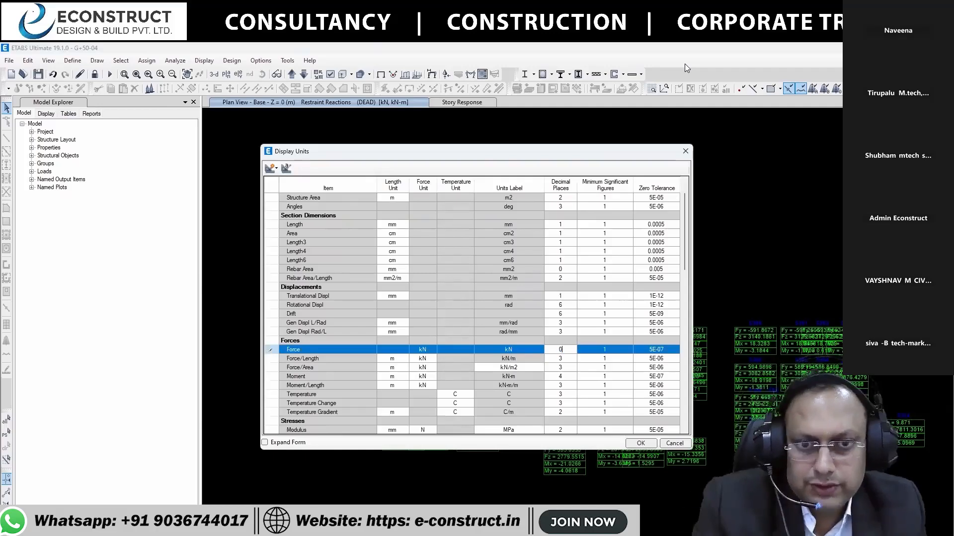
{"action": "key", "text": "Return"}
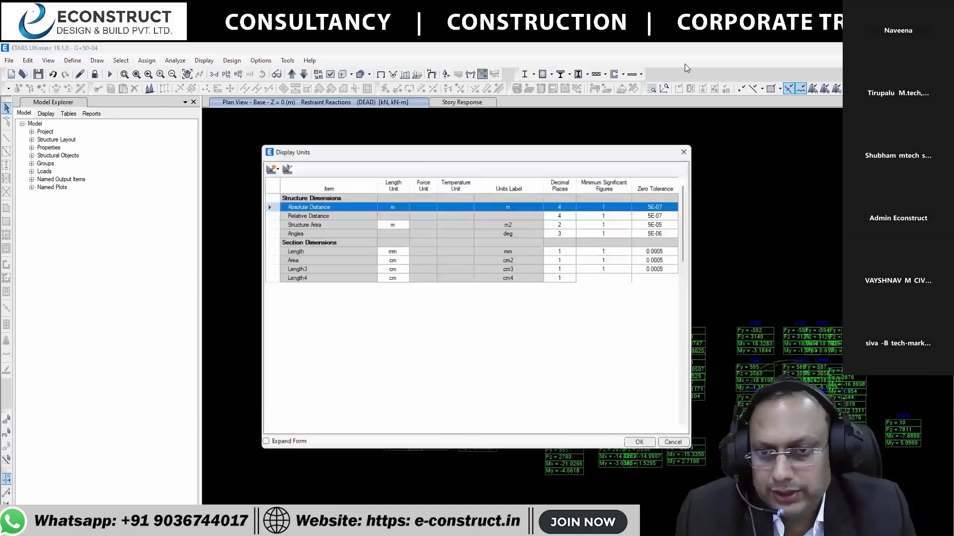
Set the display units' decimal places for Moment to 0
{"action": "left_click", "coordinate": [560, 403]}
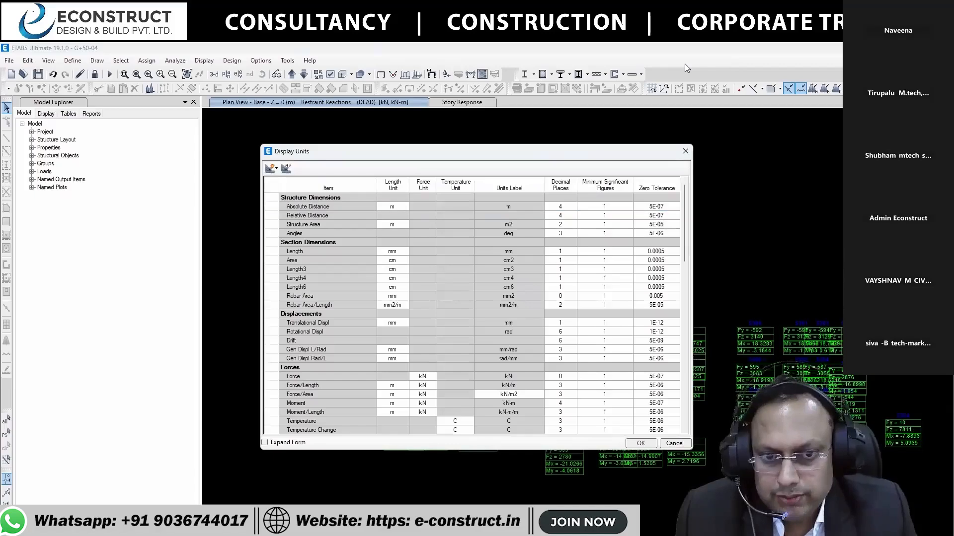
{"action": "left_click", "coordinate": [560, 403]}
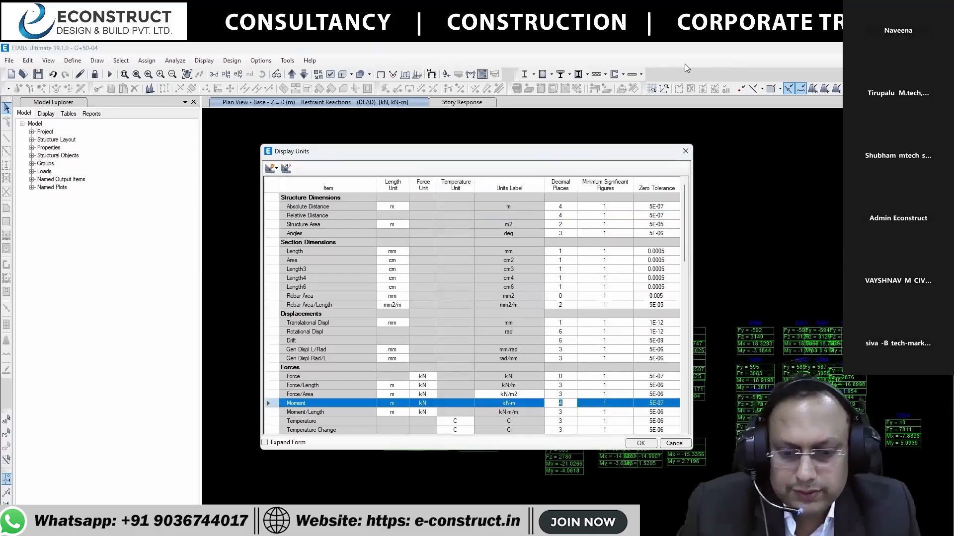
{"action": "type", "text": "0"}
{"action": "key", "text": "Return"}
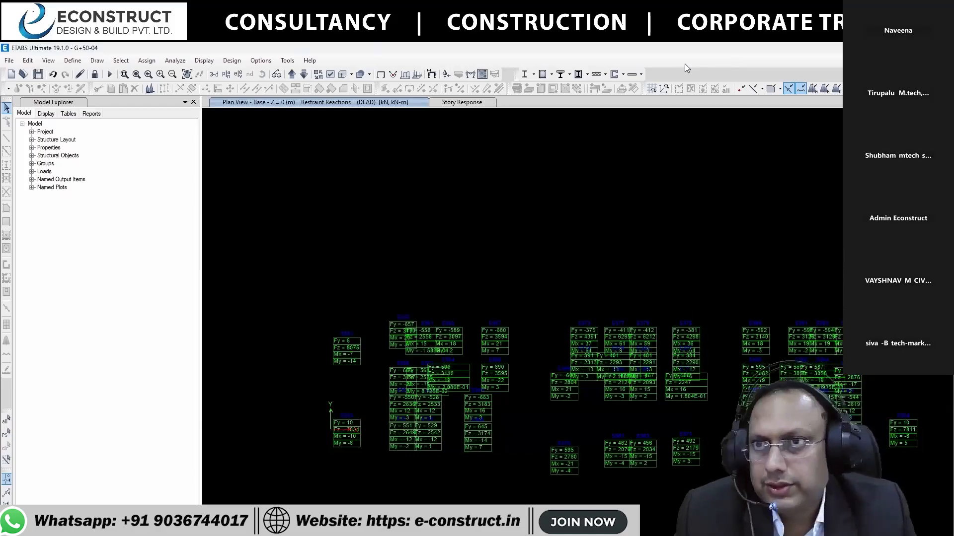
Take a closer look at the tabulated base reactions and return to the undeformed 3-D view of the tower
{"action": "mouse_move", "coordinate": [326, 300]}
{"action": "left_mouse_down"}
{"action": "mouse_move", "coordinate": [738, 463]}
{"action": "mouse_move", "coordinate": [939, 501]}
{"action": "mouse_move", "coordinate": [921, 485]}
{"action": "left_mouse_up"}
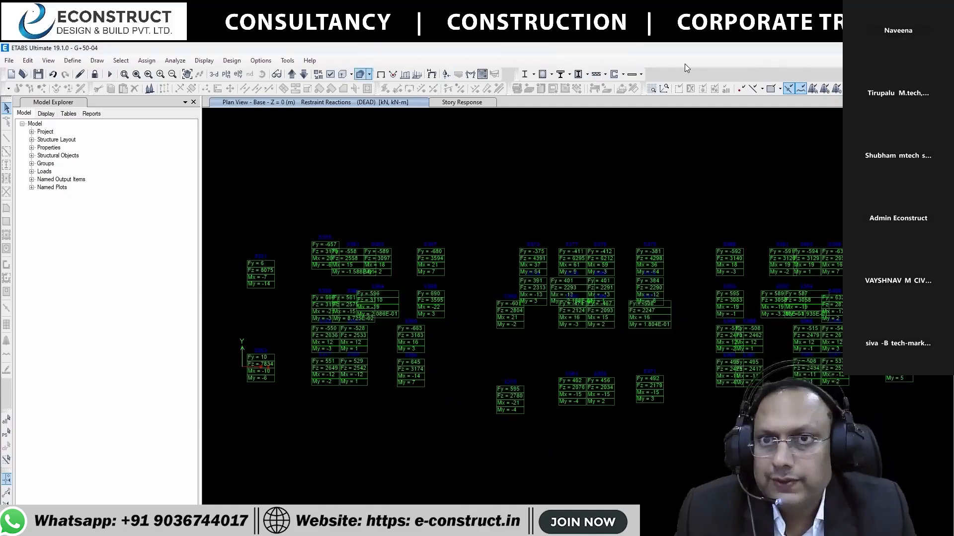
{"action": "key", "text": "F4"}
{"action": "key", "text": "shift+F3"}
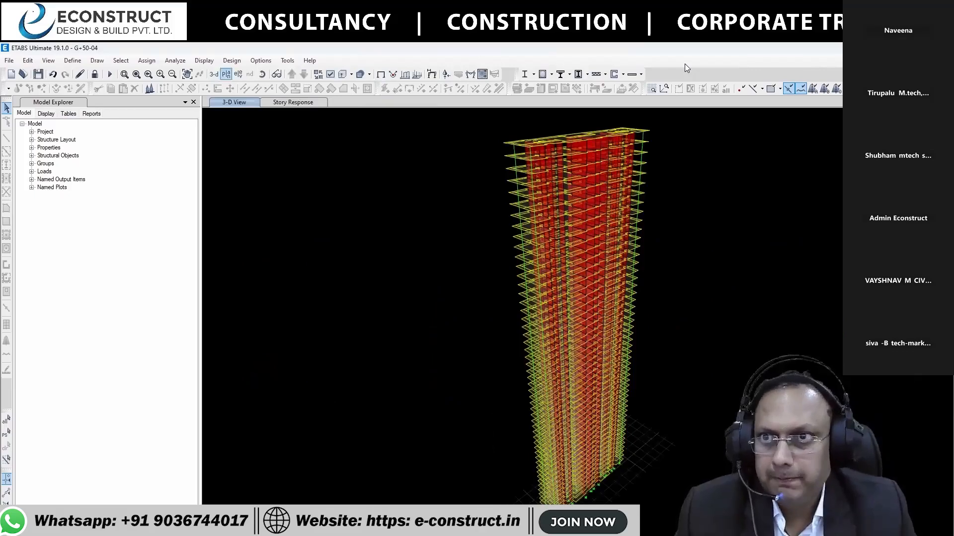
{"action": "key", "text": "alt+p"}
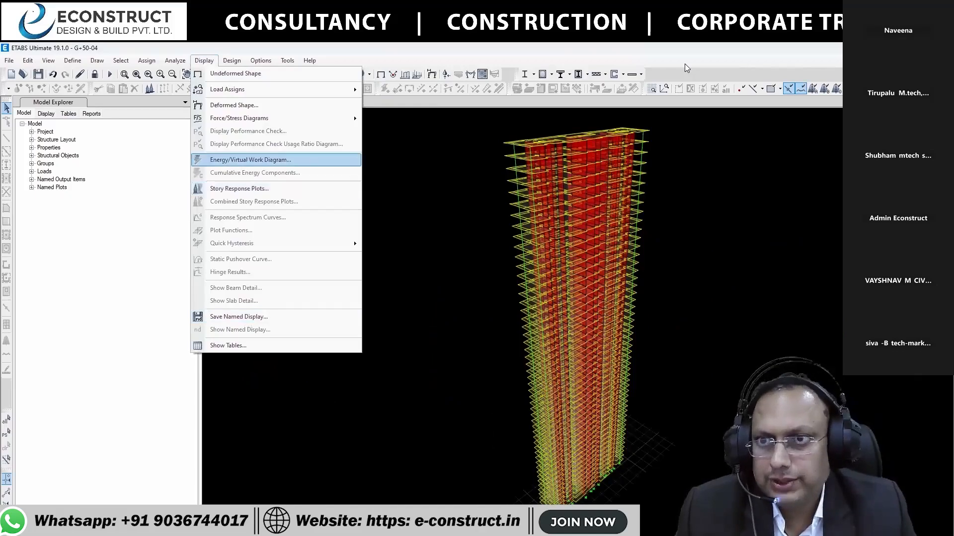
{"action": "mouse_move", "coordinate": [275, 118]}
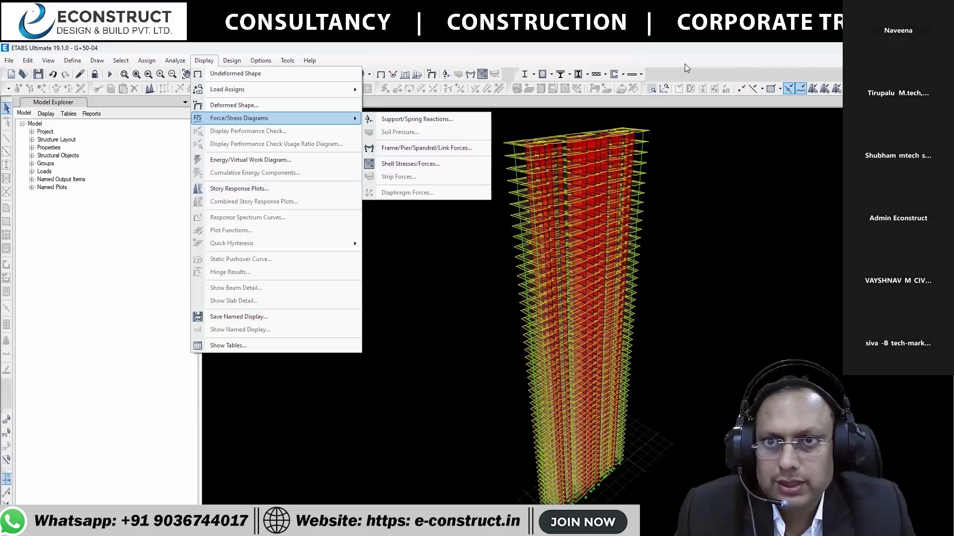
{"action": "key", "text": "Escape"}
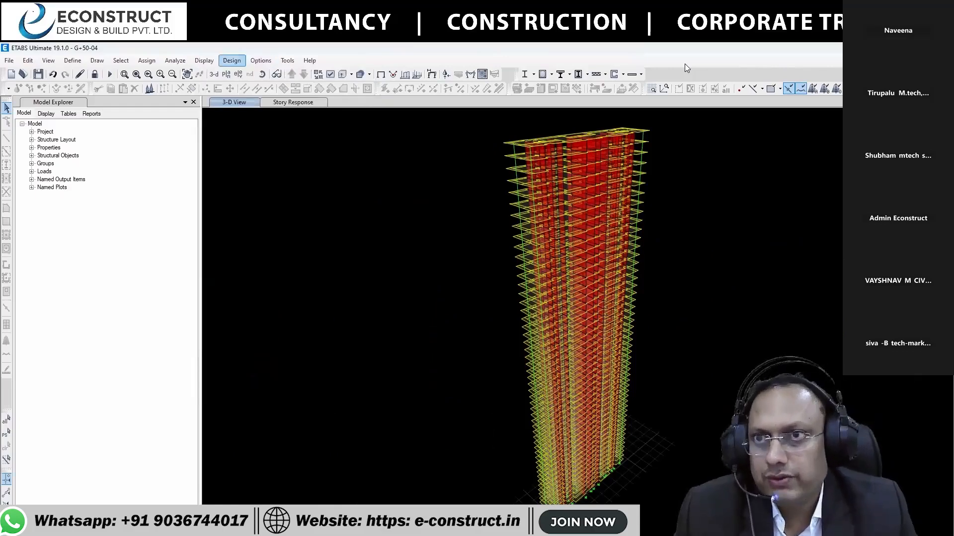
{"action": "left_click", "coordinate": [232, 61]}
{"action": "mouse_move", "coordinate": [268, 86]}
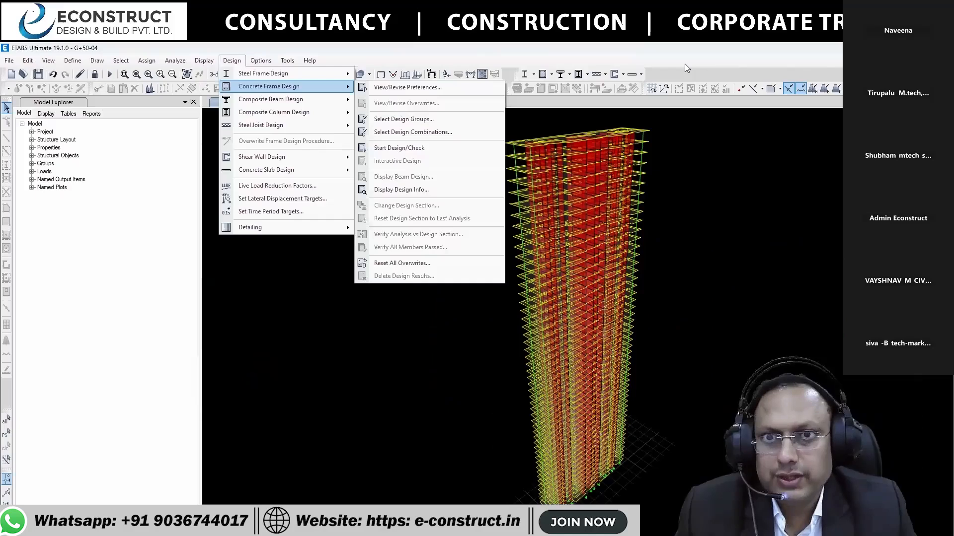
{"action": "left_click", "coordinate": [685, 68]}
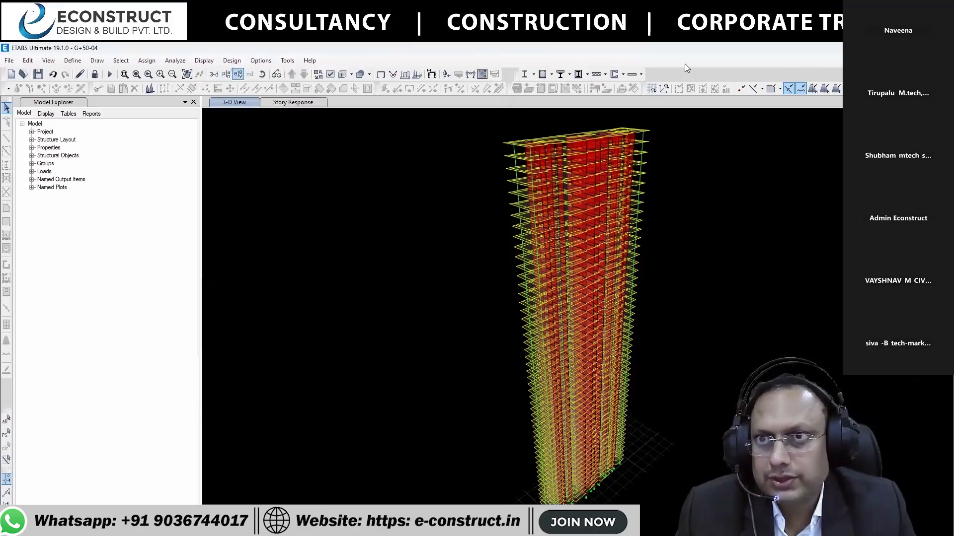
Review the design load combinations selected for concrete frame design and accept the selection
{"action": "left_click", "coordinate": [231, 60]}
{"action": "mouse_move", "coordinate": [268, 86]}
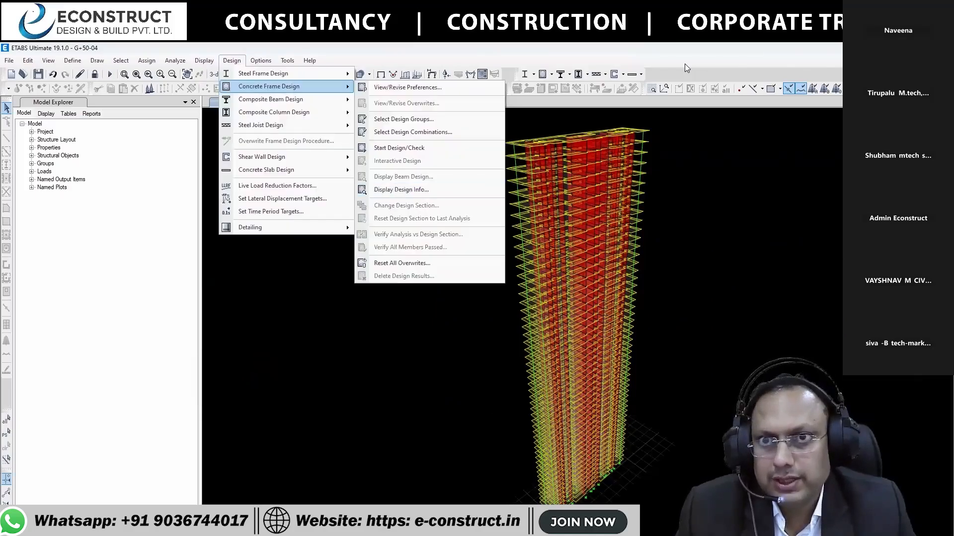
{"action": "left_click", "coordinate": [413, 132]}
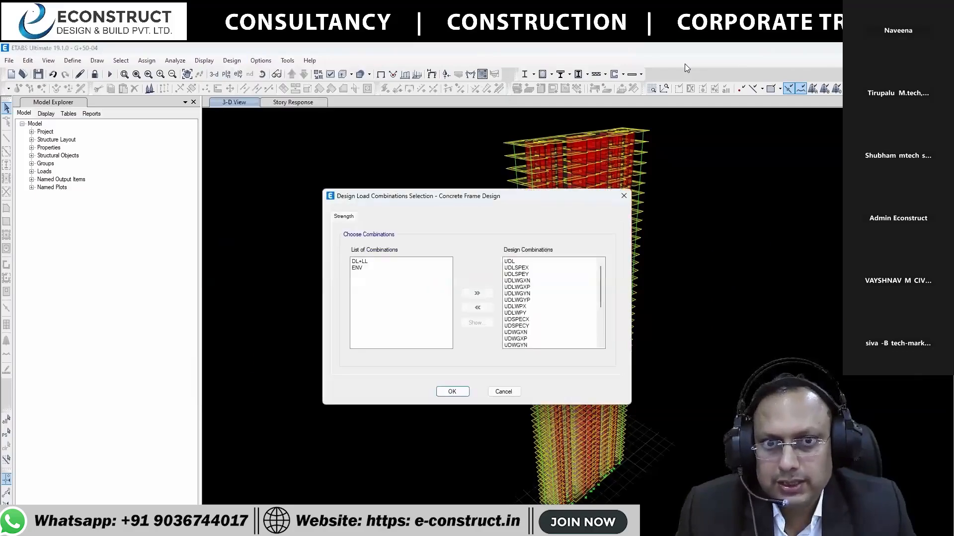
{"action": "left_click", "coordinate": [452, 392]}
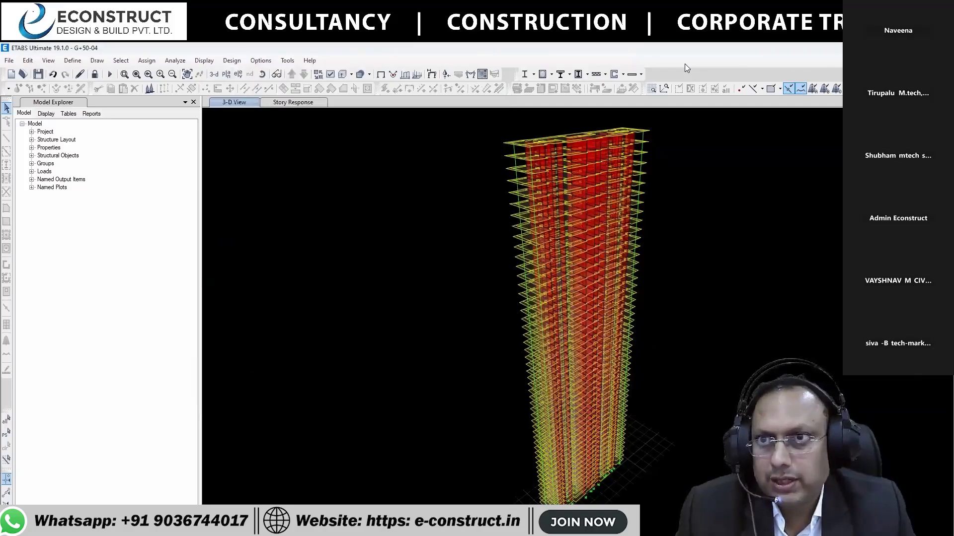
Run the concrete frame design check on the tower model
{"action": "left_click", "coordinate": [231, 60]}
{"action": "mouse_move", "coordinate": [269, 86]}
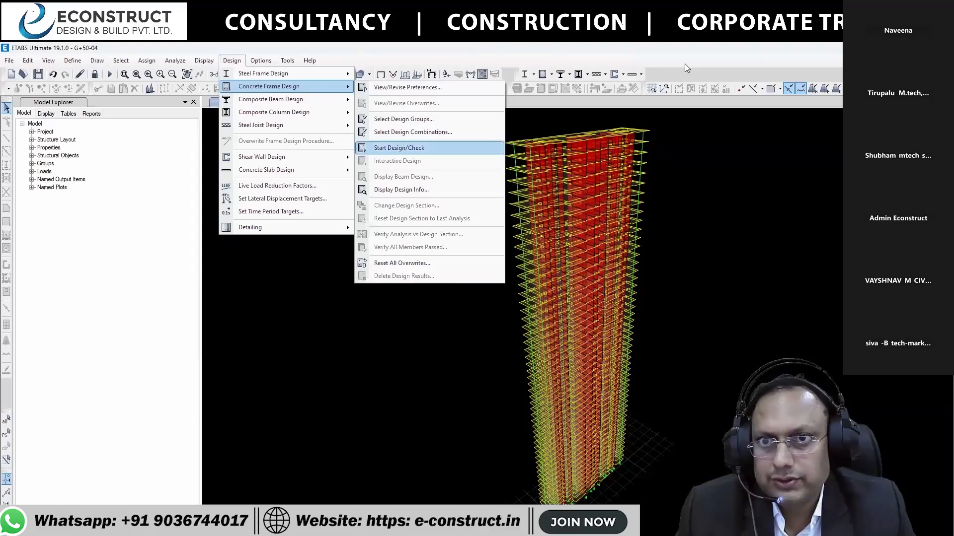
{"action": "left_click", "coordinate": [413, 148]}
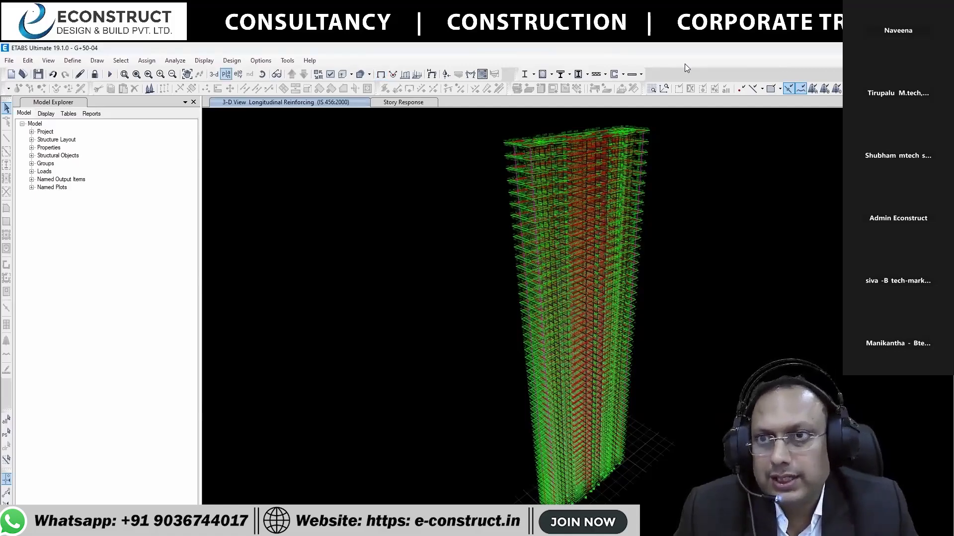
Show the longitudinal reinforcing results on the Story42 plan view
{"action": "left_click", "coordinate": [226, 74]}
{"action": "left_click", "coordinate": [431, 324]}
{"action": "key", "text": "Return"}
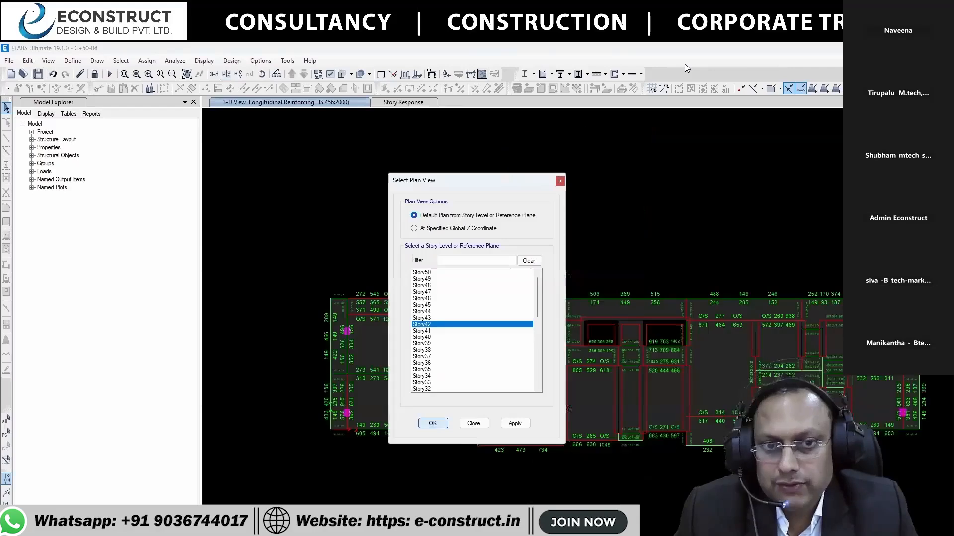
Open the concrete design information for Story42 beam B65 and inspect its diagrams and its design details report
{"action": "right_click", "coordinate": [512, 298]}
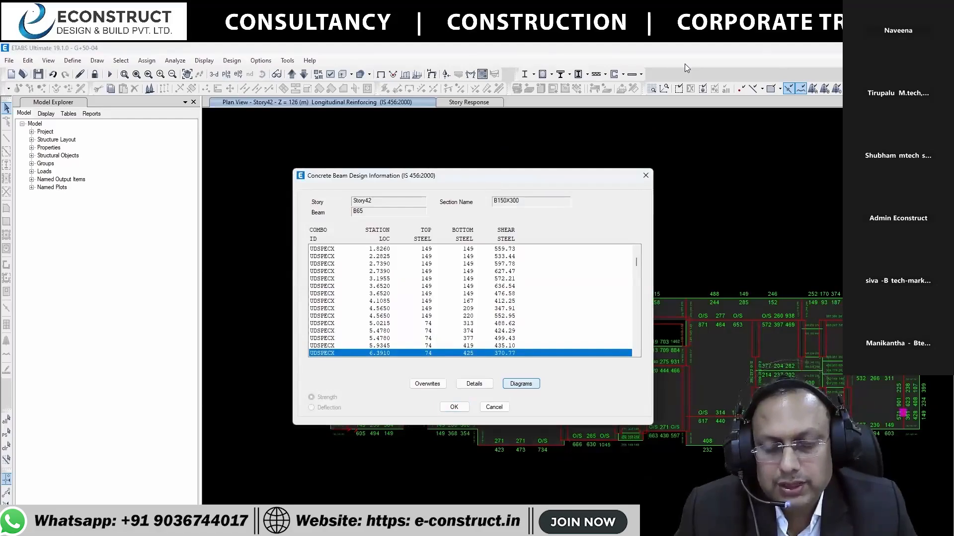
{"action": "left_click", "coordinate": [520, 383]}
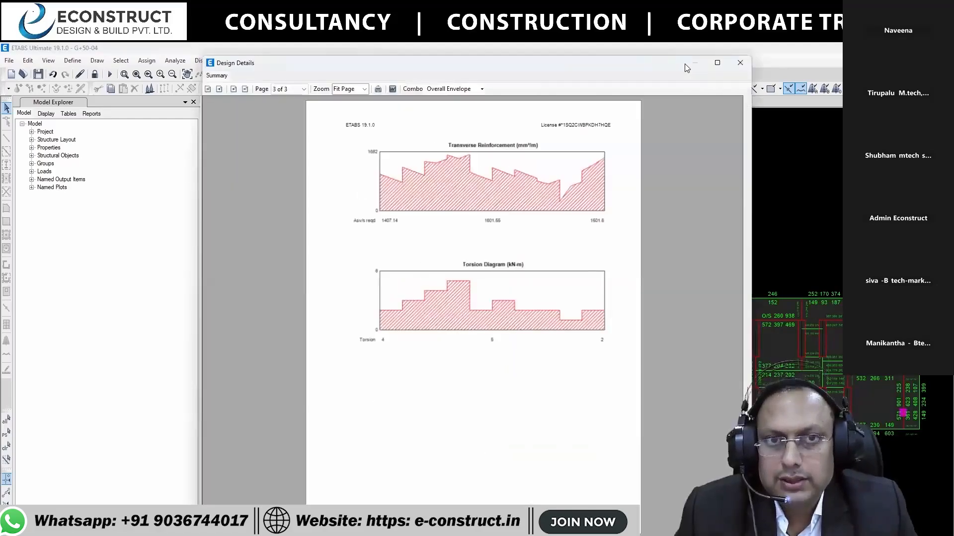
{"action": "left_click", "coordinate": [739, 62]}
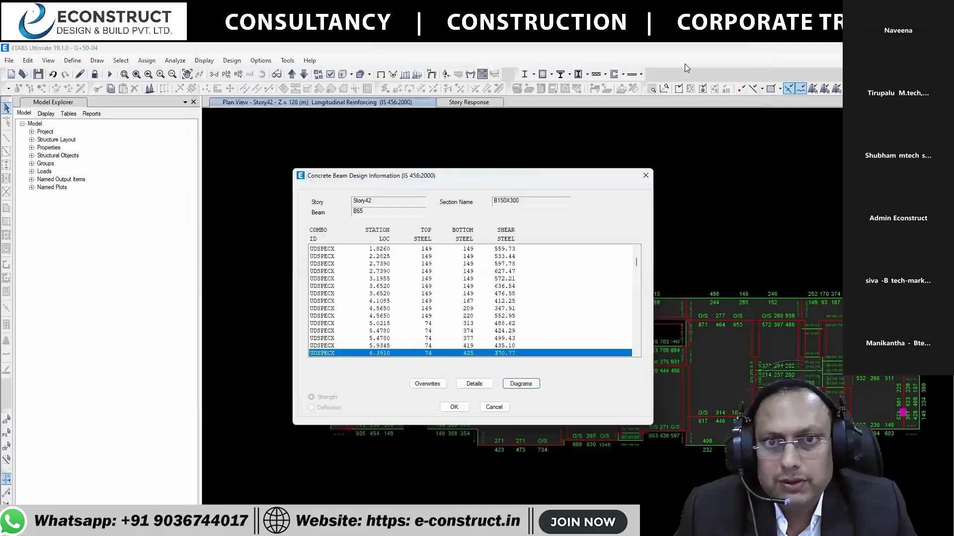
{"action": "left_click", "coordinate": [474, 383]}
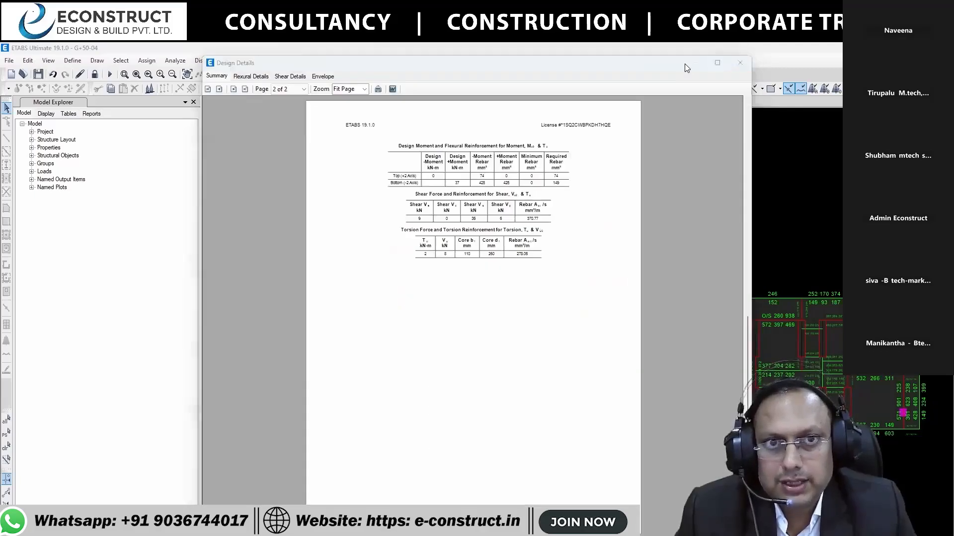
{"action": "left_click", "coordinate": [739, 62]}
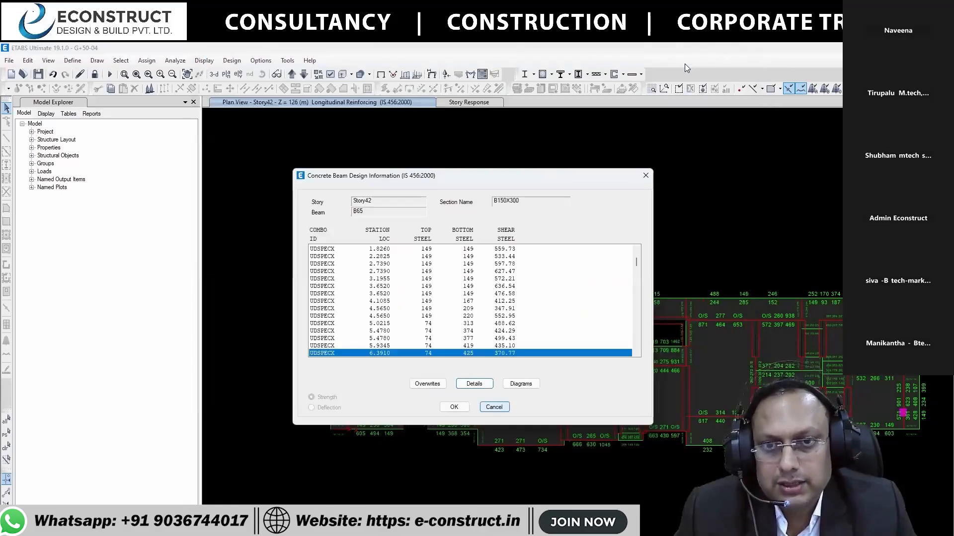
Close the beam design information and return the Story42 plan view to the plain undeformed model
{"action": "left_click", "coordinate": [494, 407]}
{"action": "middle_click_drag", "start_coordinate": [494, 407], "coordinate": [474, 360]}
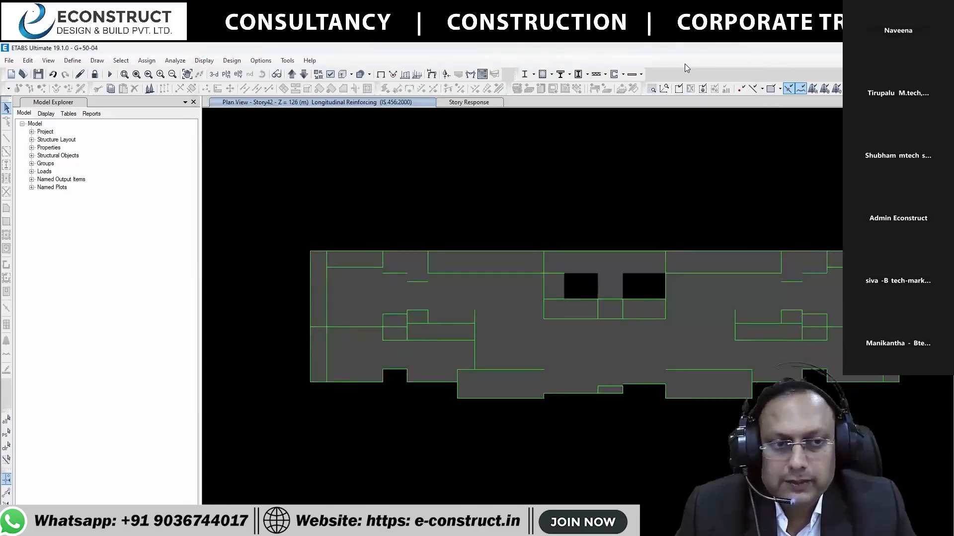
{"action": "left_click", "coordinate": [381, 74]}
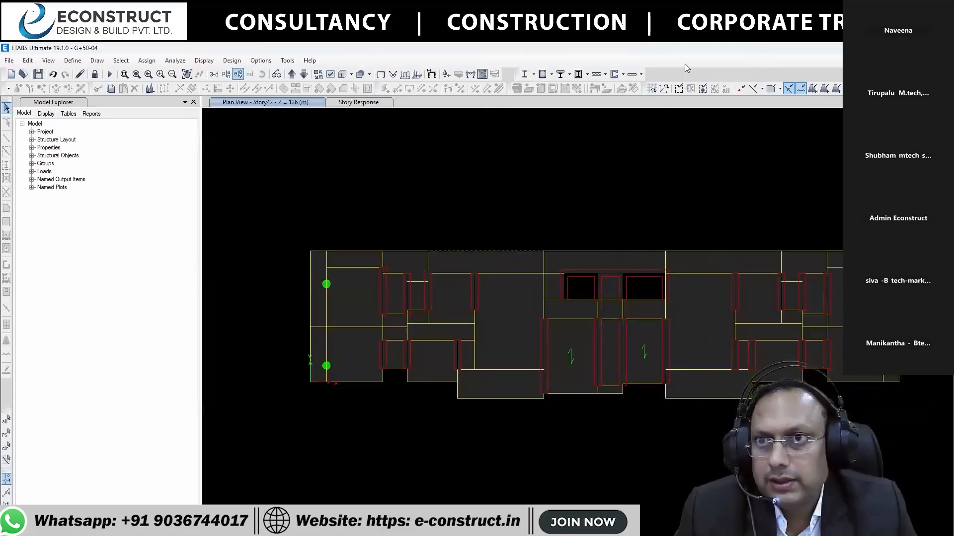
Look through the available design procedures and detailing options, and view the concrete frame design overwrites of the selected beam without changing them
{"action": "left_click", "coordinate": [232, 61]}
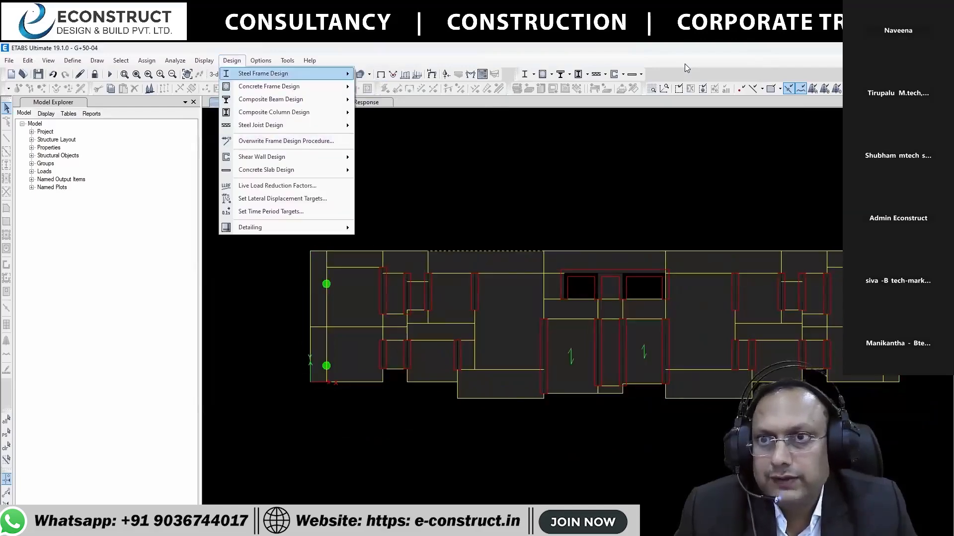
{"action": "mouse_move", "coordinate": [286, 73]}
{"action": "mouse_move", "coordinate": [268, 86]}
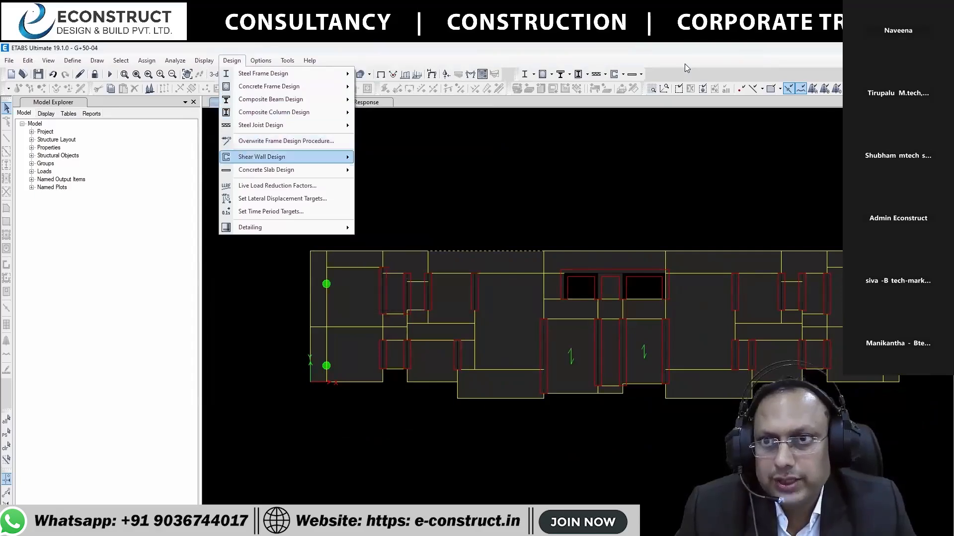
{"action": "mouse_move", "coordinate": [262, 157]}
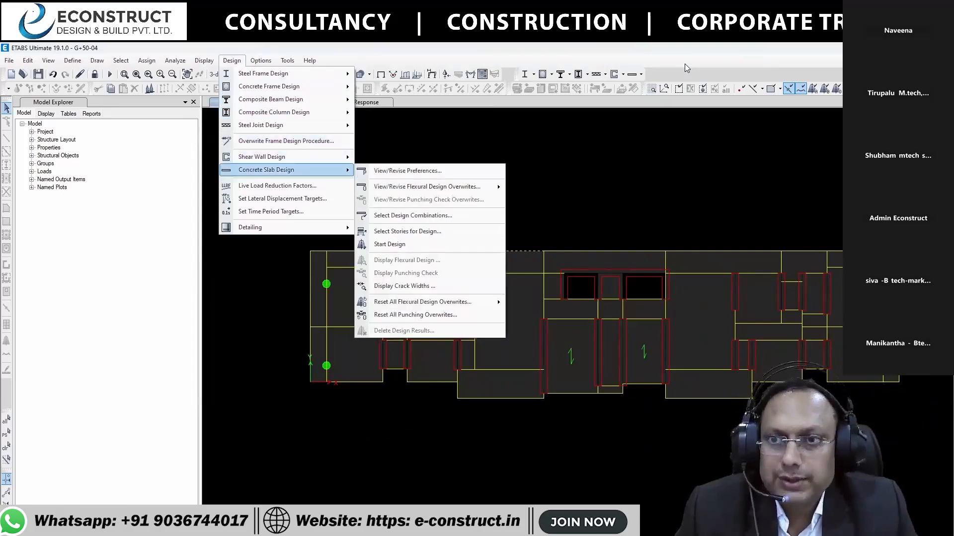
{"action": "mouse_move", "coordinate": [250, 227]}
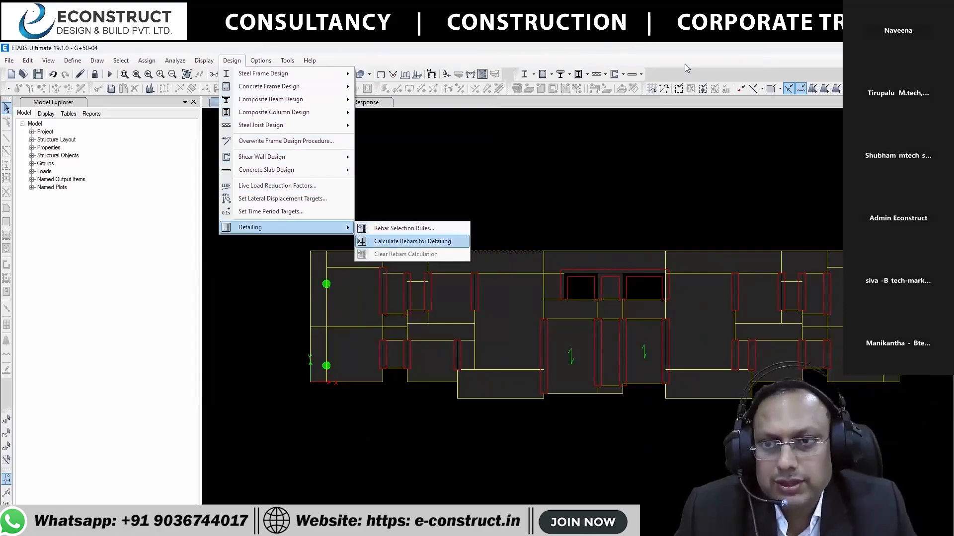
{"action": "left_click", "coordinate": [685, 65]}
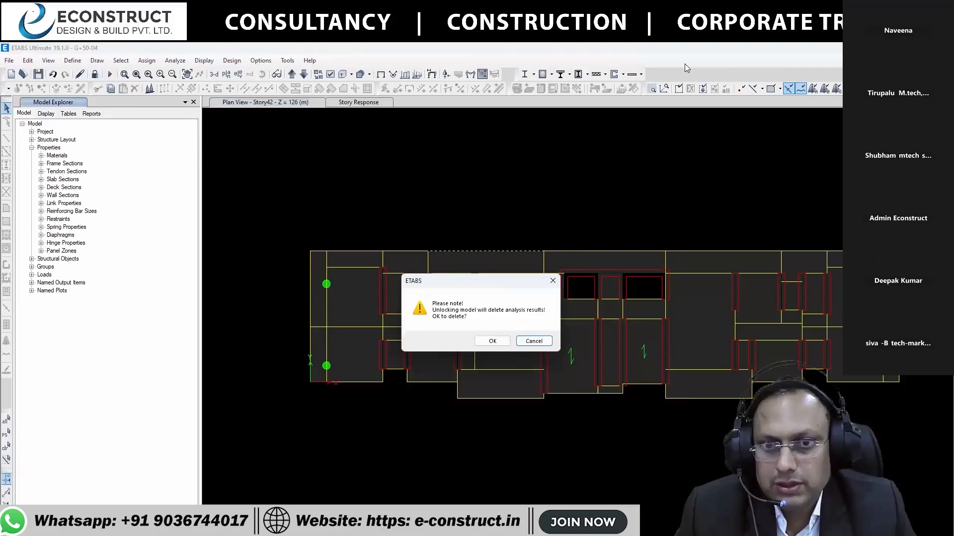
{"action": "key", "text": "Escape"}
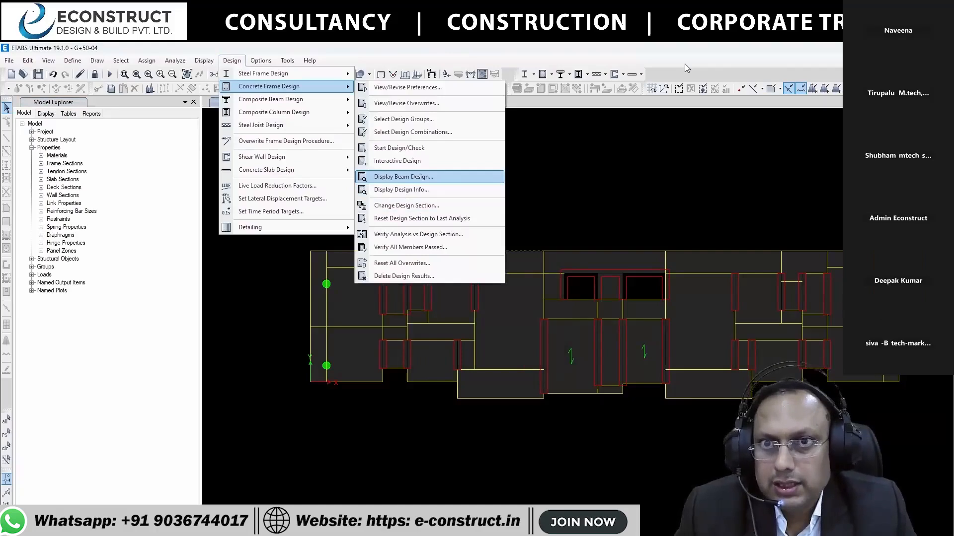
{"action": "key", "text": "Return"}
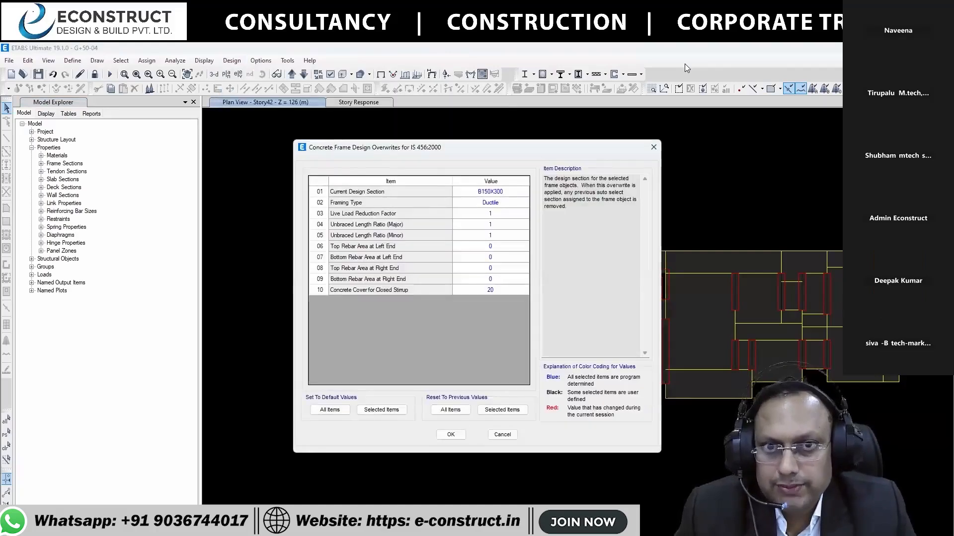
{"action": "key", "text": "Escape"}
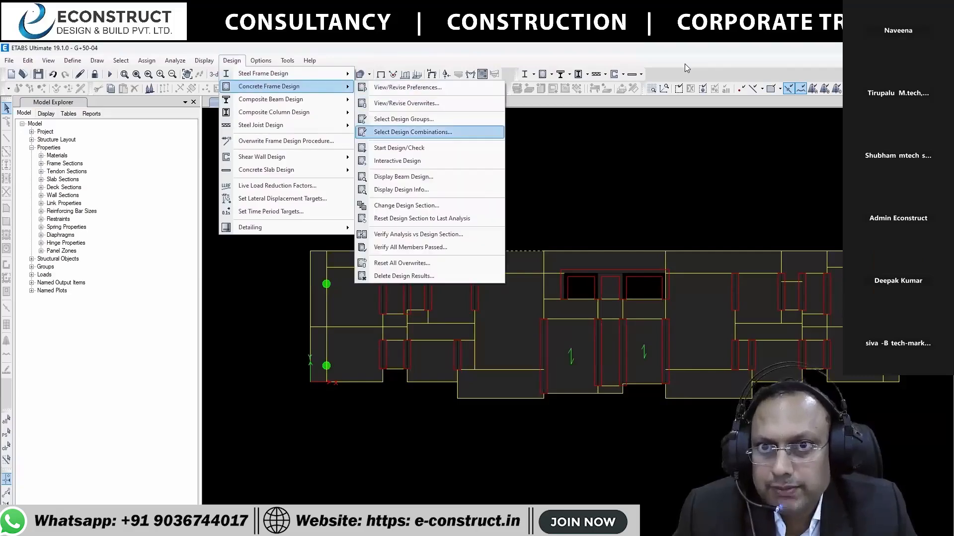
Remove the highlighted load combinations from the concrete frame design combinations and accept the selection
{"action": "key", "text": "Return"}
{"action": "key", "text": "ctrl+a"}
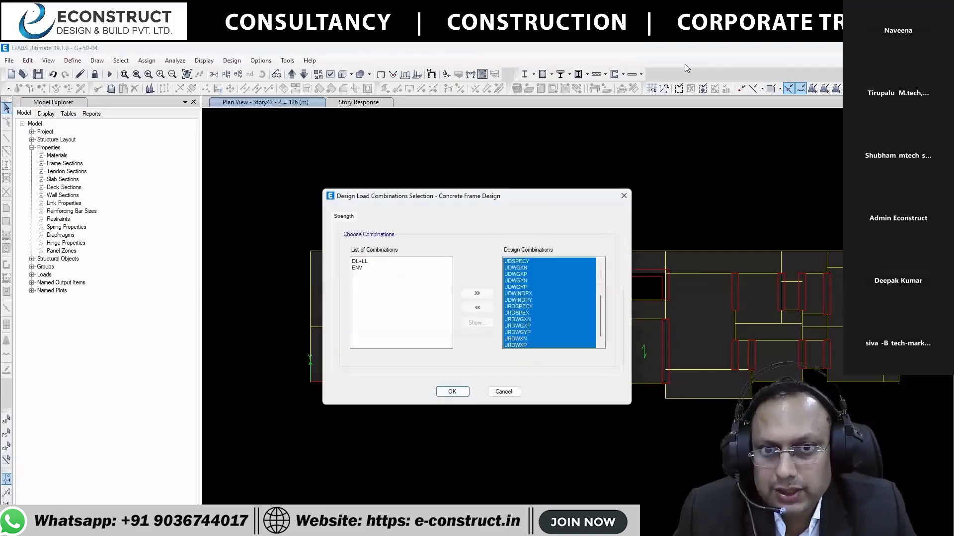
{"action": "left_click", "coordinate": [476, 308]}
{"action": "left_click", "coordinate": [451, 391]}
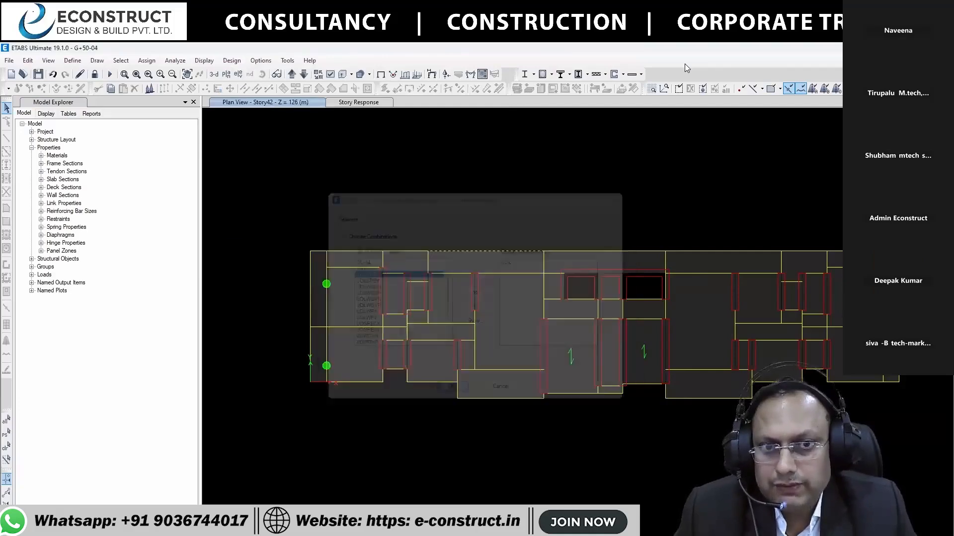
Rerun the concrete frame design check on the tower with the reduced set of combinations
{"action": "left_click", "coordinate": [231, 60]}
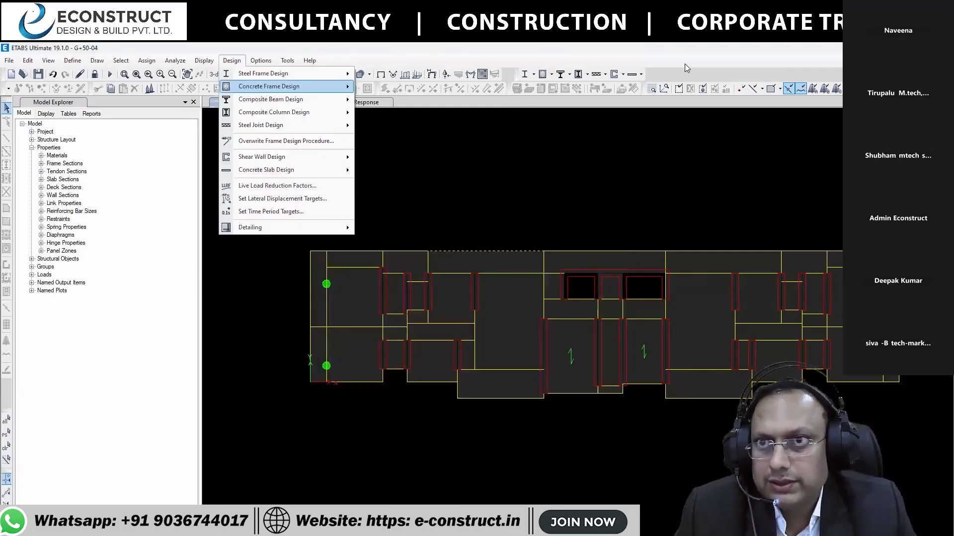
{"action": "left_click", "coordinate": [399, 148]}
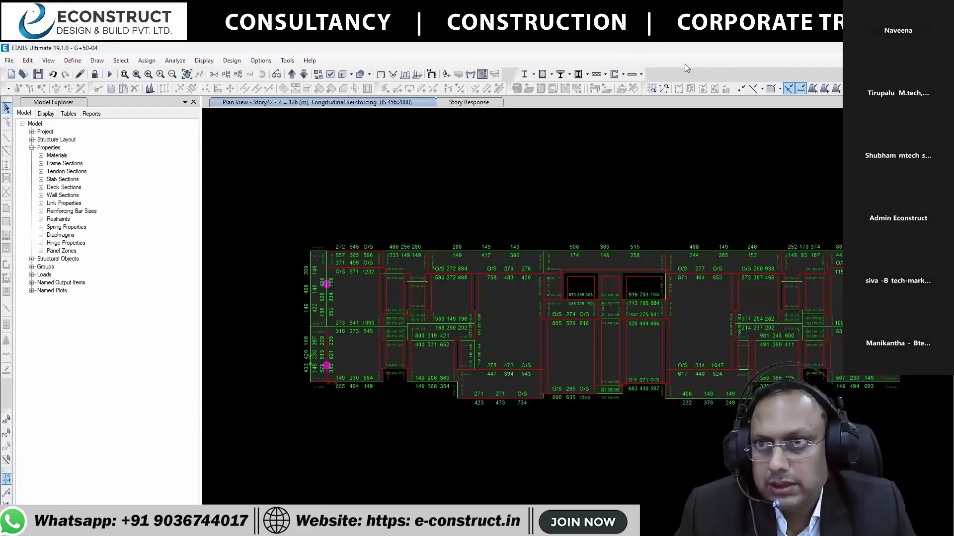
{"action": "left_click", "coordinate": [232, 60]}
{"action": "mouse_move", "coordinate": [286, 85]}
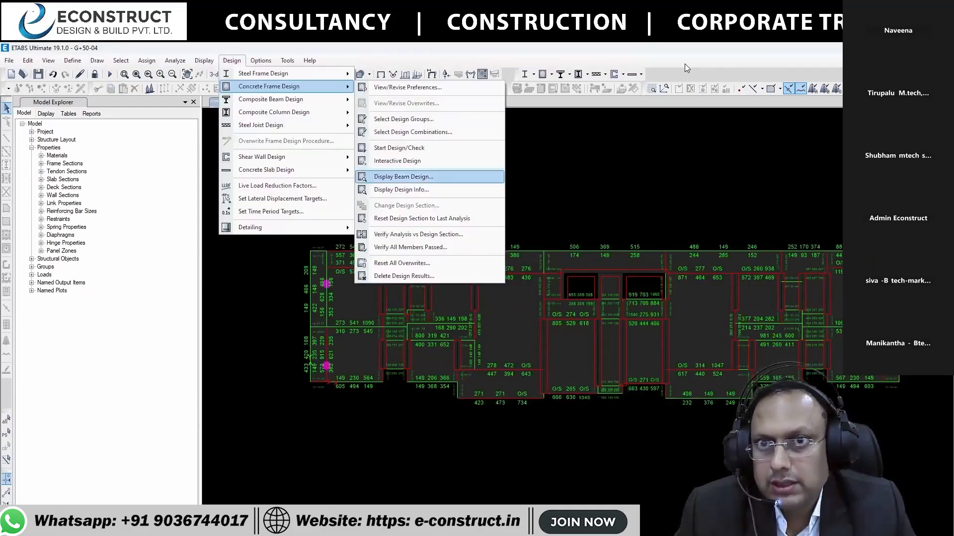
{"action": "left_click", "coordinate": [399, 147]}
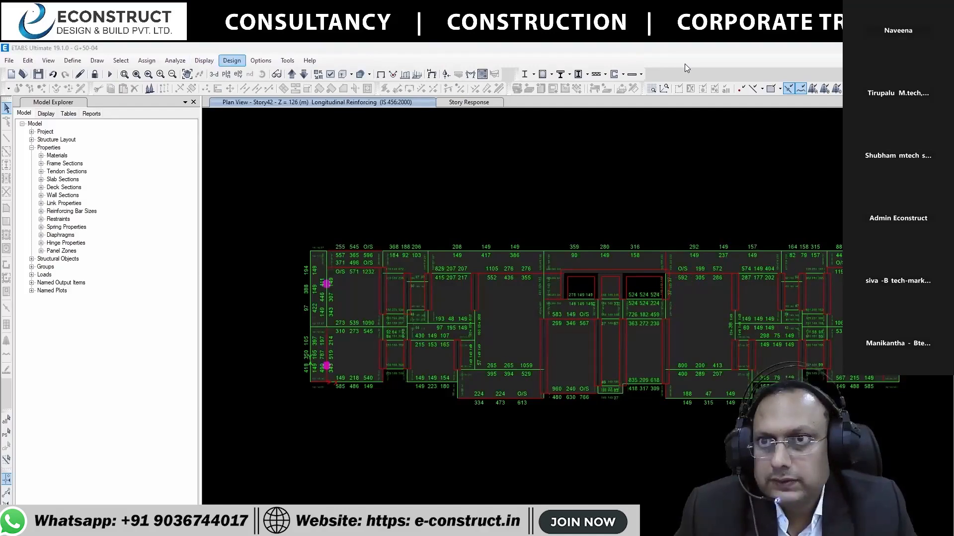
Keep only UDL as the shear wall design combination and start the shear wall design check
{"action": "left_click", "coordinate": [232, 60]}
{"action": "mouse_move", "coordinate": [286, 157]}
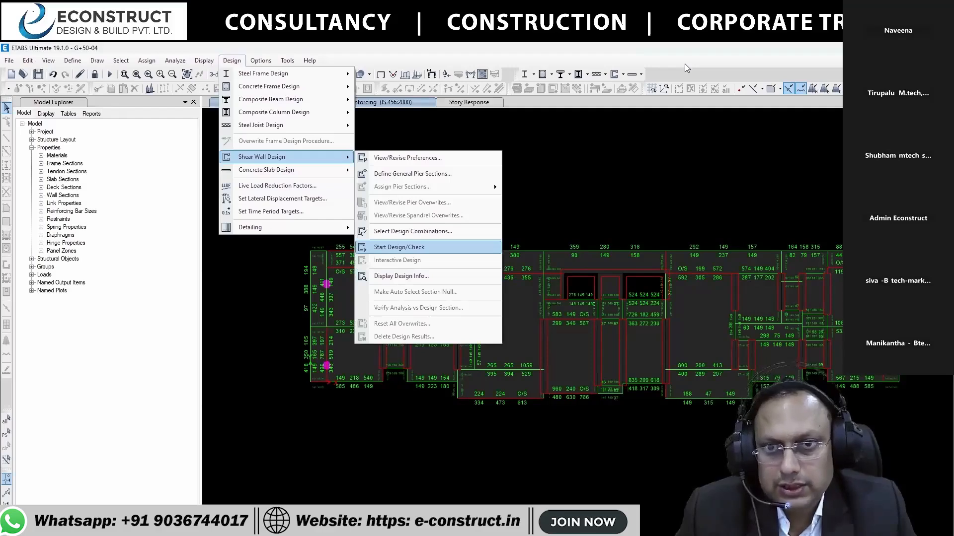
{"action": "left_click", "coordinate": [412, 230]}
{"action": "left_click_drag", "start_coordinate": [549, 267], "coordinate": [549, 346]}
{"action": "left_click", "coordinate": [477, 308]}
{"action": "left_click", "coordinate": [452, 392]}
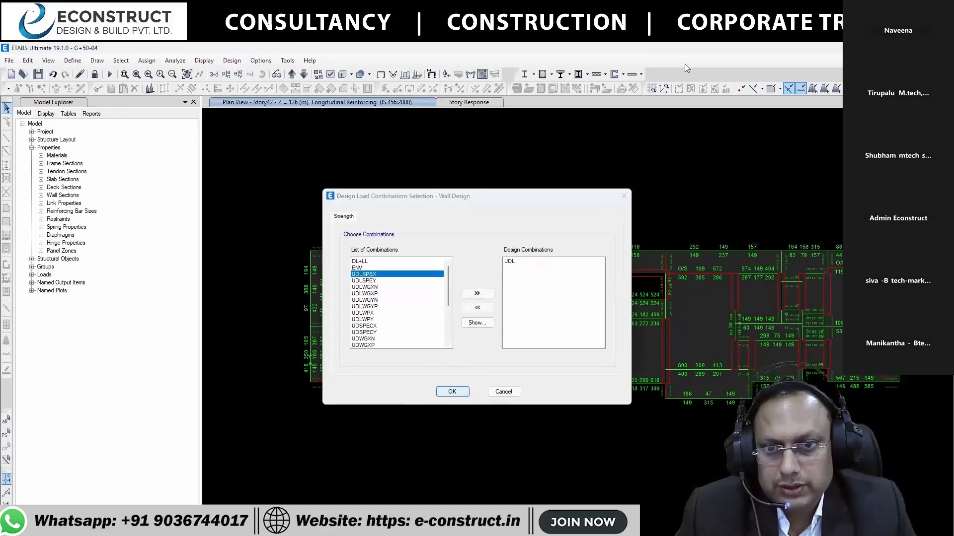
{"action": "left_click", "coordinate": [232, 60]}
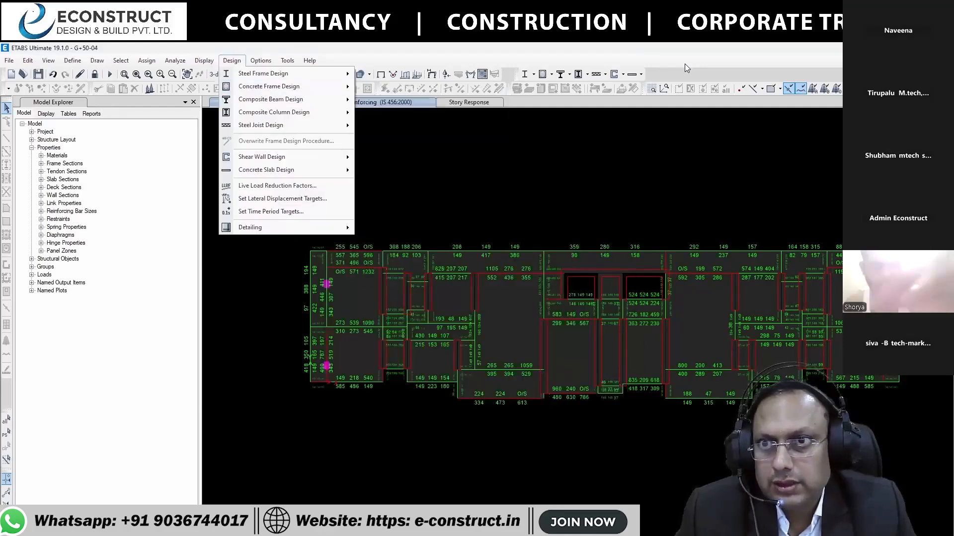
{"action": "left_click", "coordinate": [399, 247]}
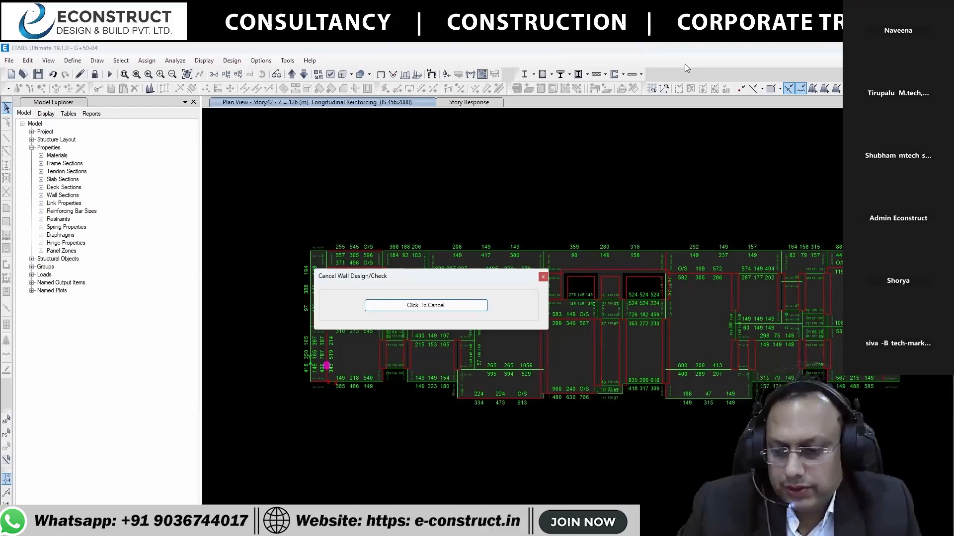
Leave the wall design check running, start another ETABS session and bring up the A01 model
{"action": "key", "text": "super"}
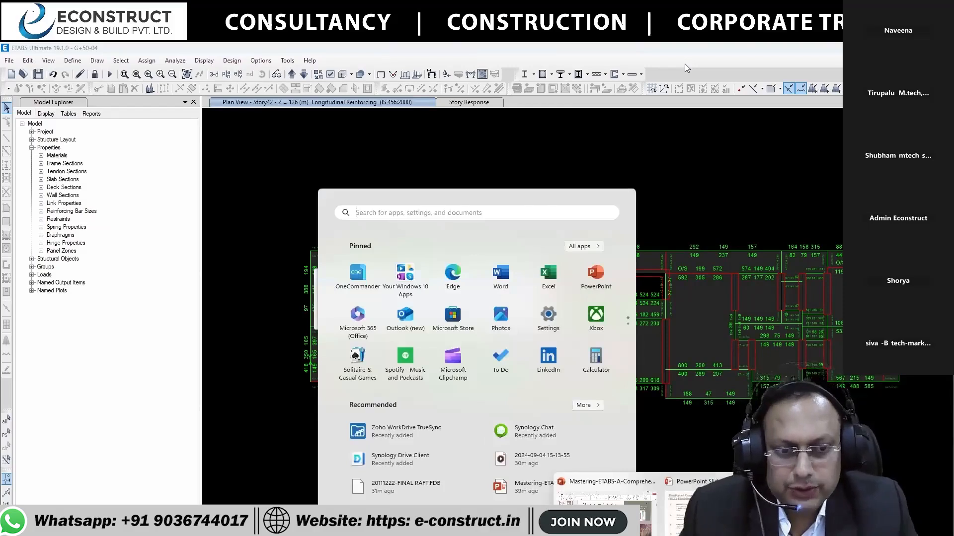
{"action": "key", "text": "alt+Tab"}
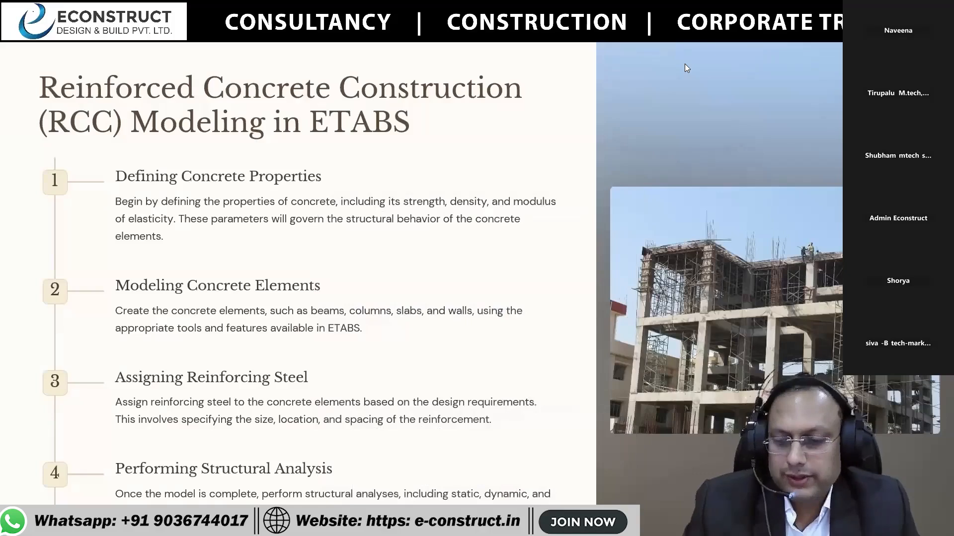
{"action": "key", "text": "super"}
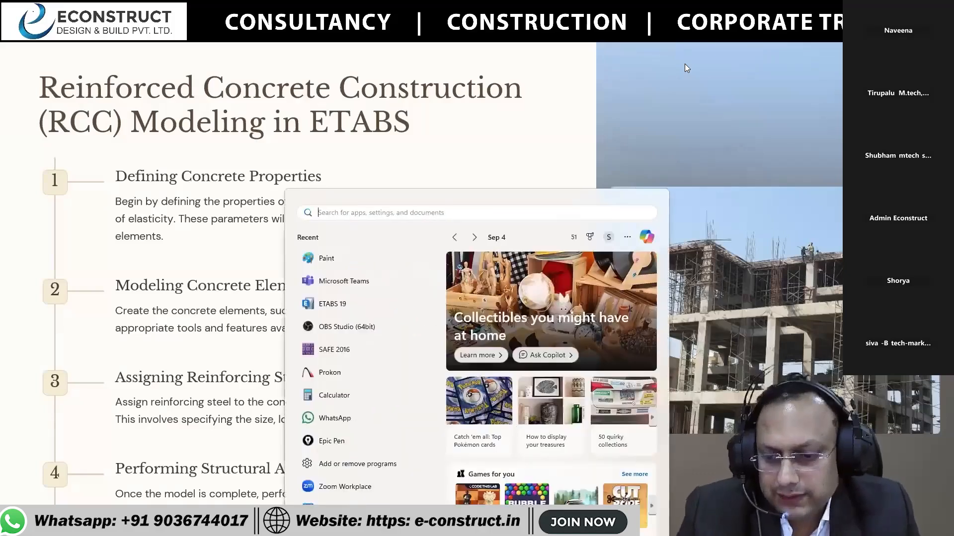
{"action": "type", "text": "etabs"}
{"action": "key", "text": "Return"}
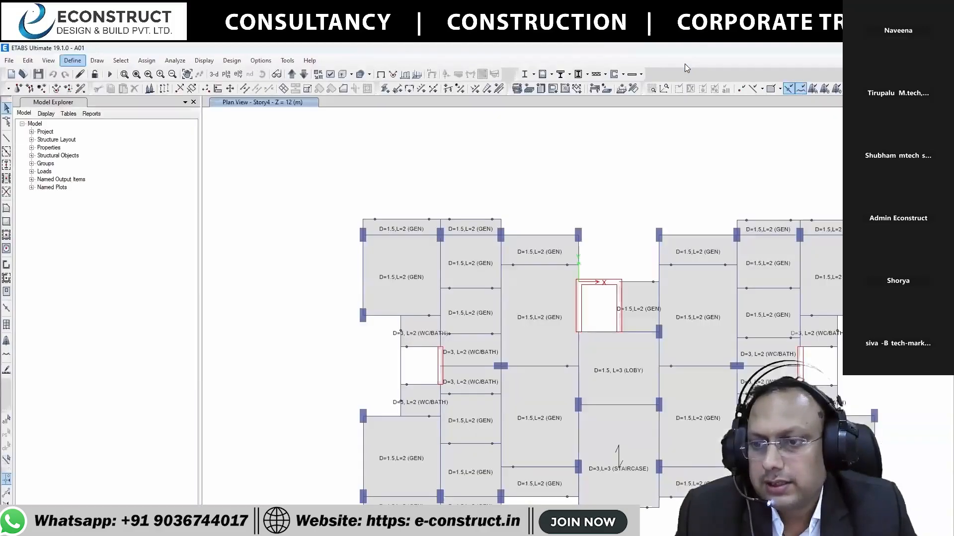
Open the load case definitions of the A01 model and begin a new load case
{"action": "key", "text": "alt+d"}
{"action": "key", "text": "Down"}
{"action": "key", "text": "Up"}
{"action": "key", "text": "Up"}
{"action": "key", "text": "Down"}
{"action": "key", "text": "Down"}
{"action": "key", "text": "Down"}
{"action": "key", "text": "Down"}
{"action": "key", "text": "Return"}
{"action": "key", "text": "Tab"}
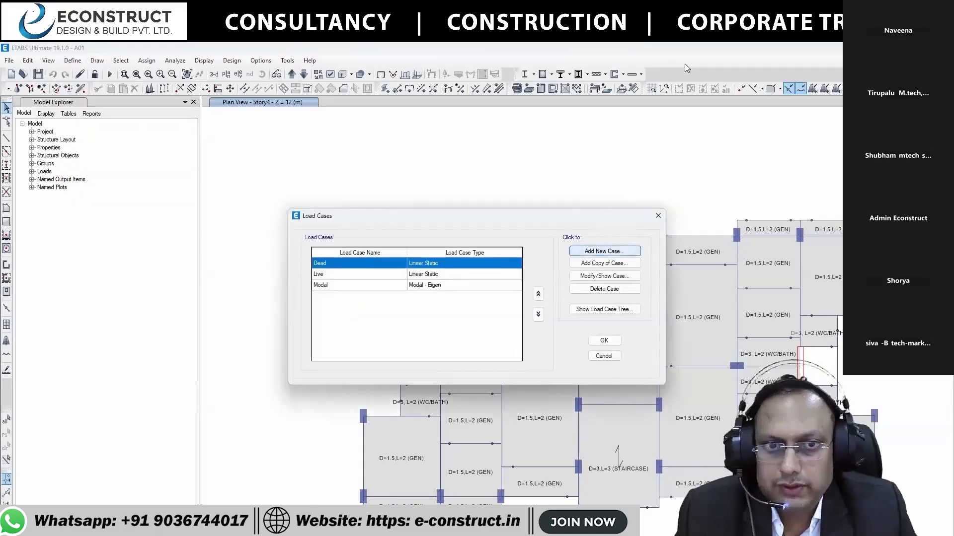
{"action": "key", "text": "Return"}
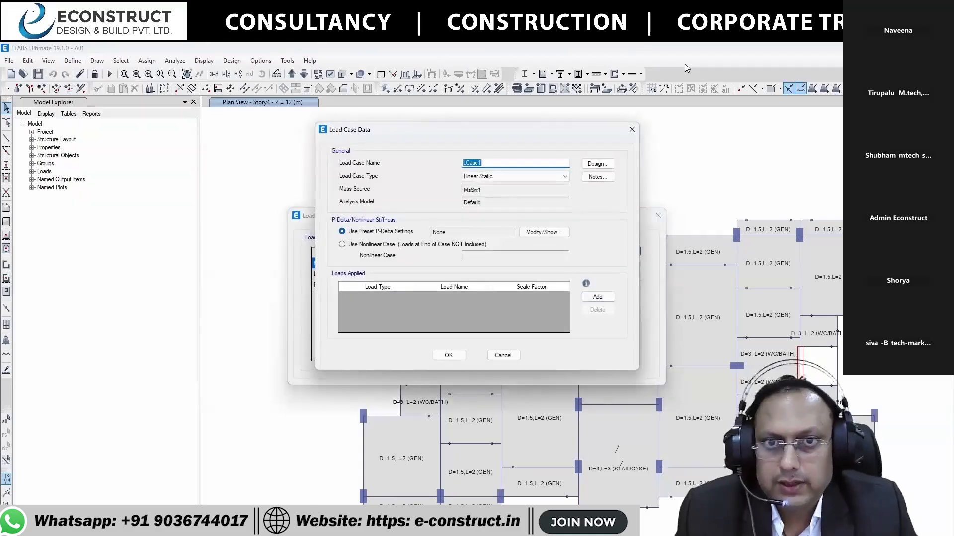
Set the new load case's type to Modal with the Eigen subtype
{"action": "key", "text": "Tab"}
{"action": "key", "text": "alt+Down"}
{"action": "key", "text": "Down"}
{"action": "key", "text": "Down"}
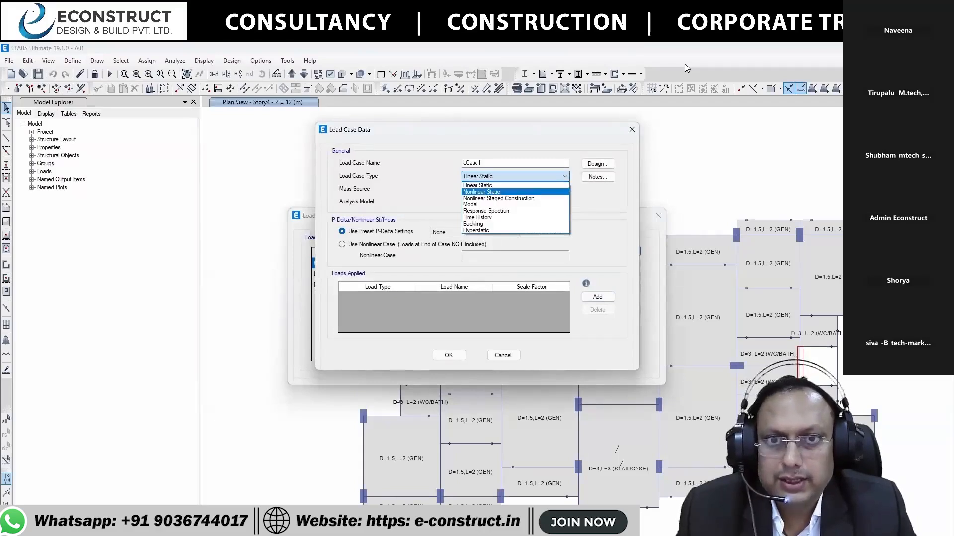
{"action": "key", "text": "Down"}
{"action": "key", "text": "Down"}
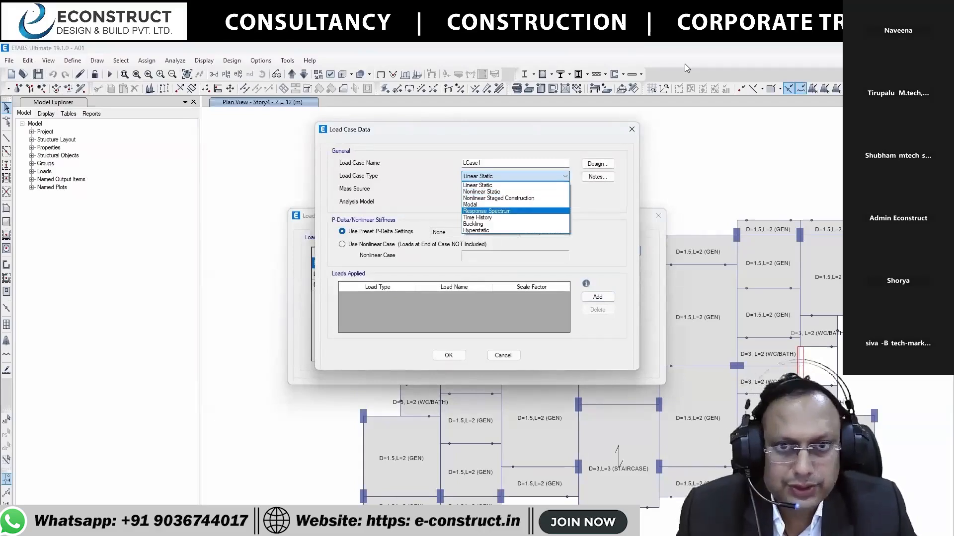
{"action": "key", "text": "Up"}
{"action": "key", "text": "Down"}
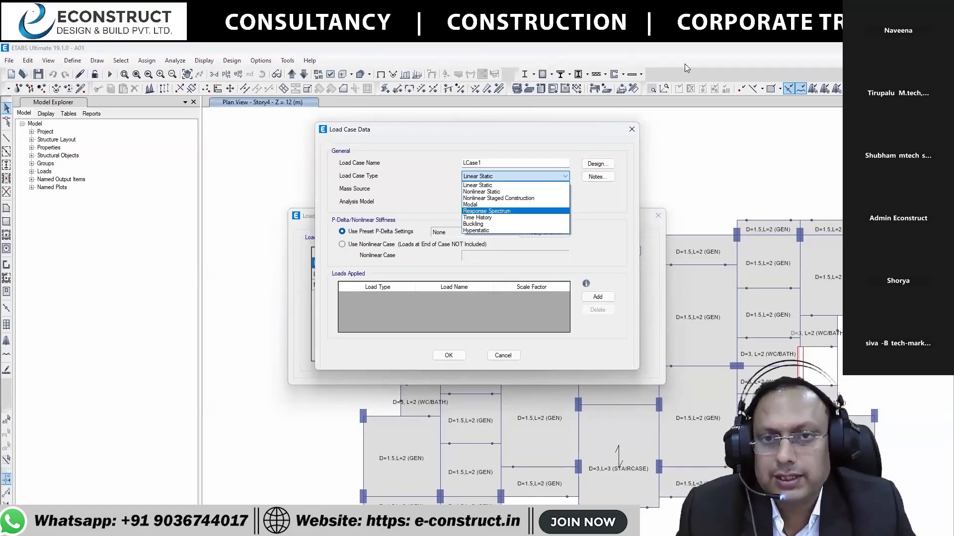
{"action": "key", "text": "Up"}
{"action": "key", "text": "Return"}
{"action": "key", "text": "Tab"}
{"action": "key", "text": "alt+Down"}
{"action": "key", "text": "Down"}
{"action": "key", "text": "Up"}
{"action": "key", "text": "Return"}
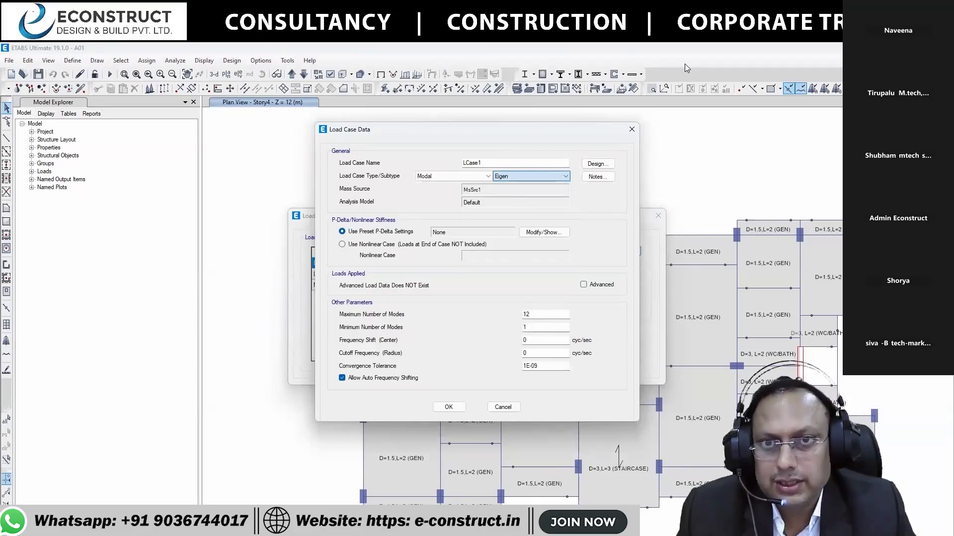
Change the new load case's type to Response Spectrum
{"action": "key", "text": "shift+Tab"}
{"action": "key", "text": "alt+Down"}
{"action": "key", "text": "Down"}
{"action": "key", "text": "Return"}
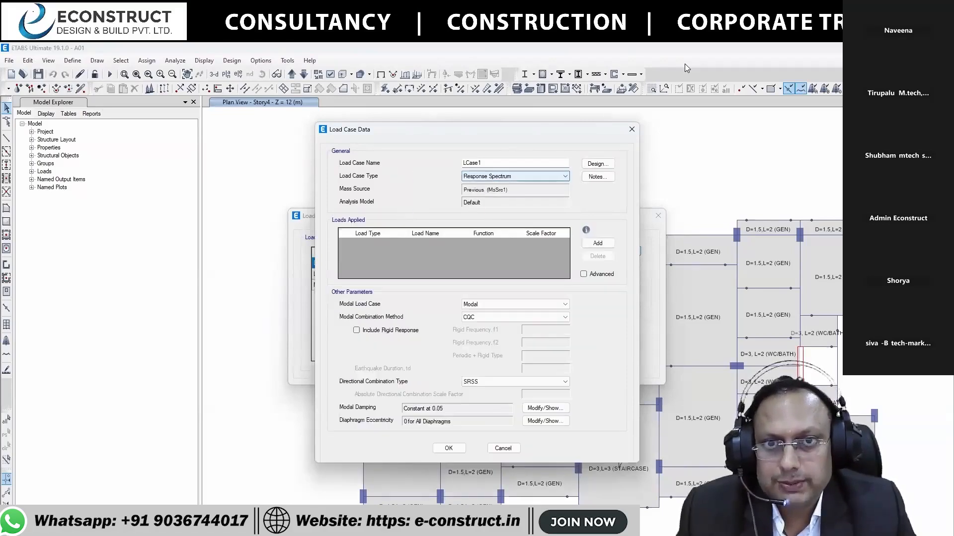
Change the load case's type to Time History and add an applied load row for the Dead load pattern
{"action": "key", "text": "alt+Down"}
{"action": "key", "text": "Down"}
{"action": "key", "text": "Return"}
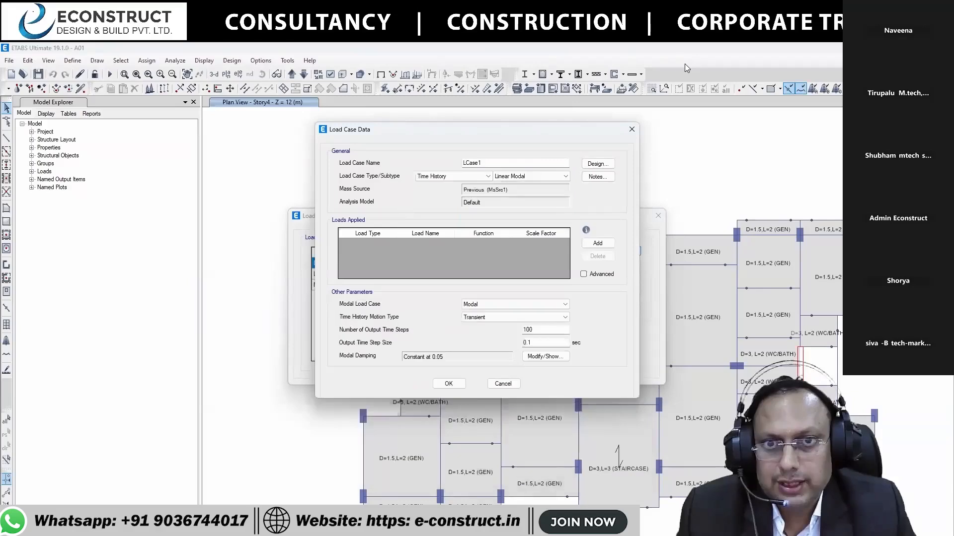
{"action": "key", "text": "space"}
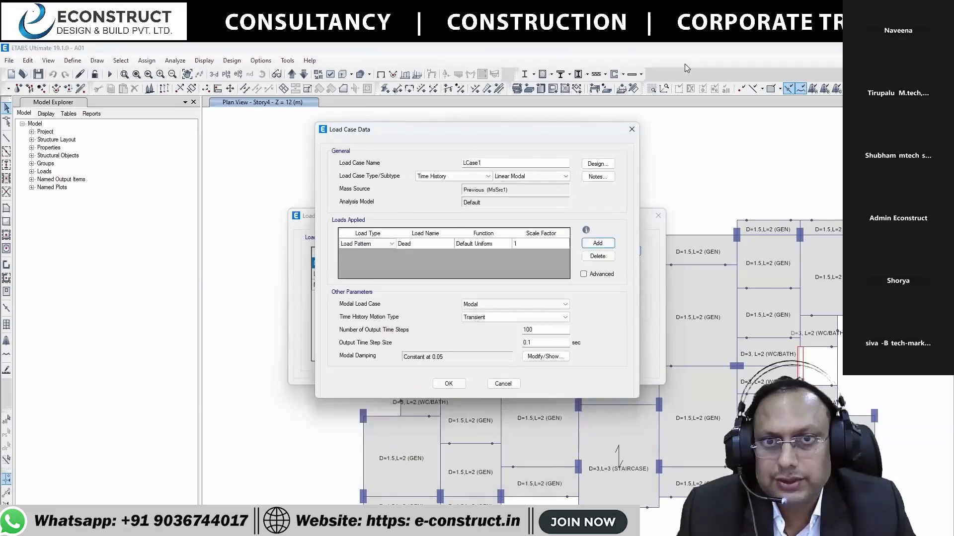
Look through the subtypes available for the Time History load case, including the direct integration options
{"action": "key", "text": "alt+Down"}
{"action": "key", "text": "Down"}
{"action": "key", "text": "Down"}
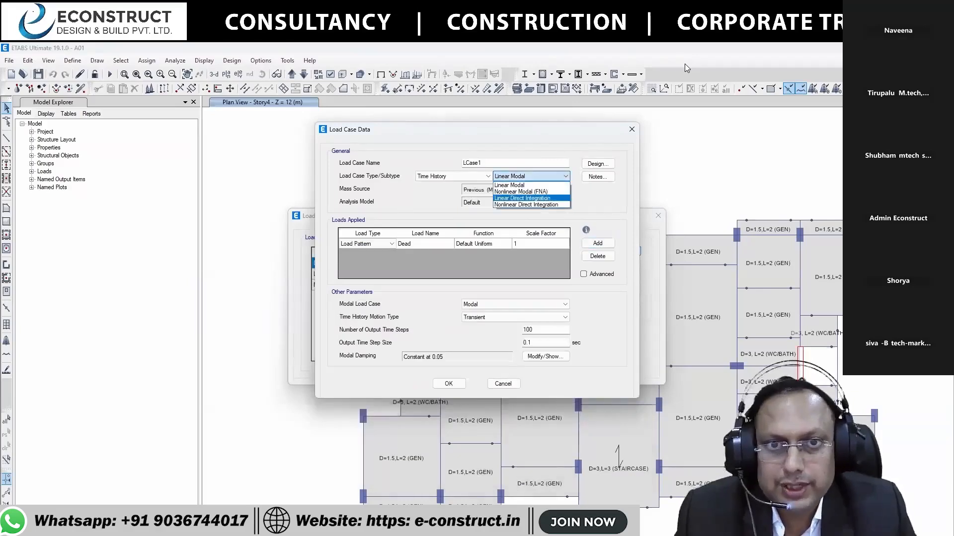
{"action": "key", "text": "Up"}
{"action": "key", "text": "Down"}
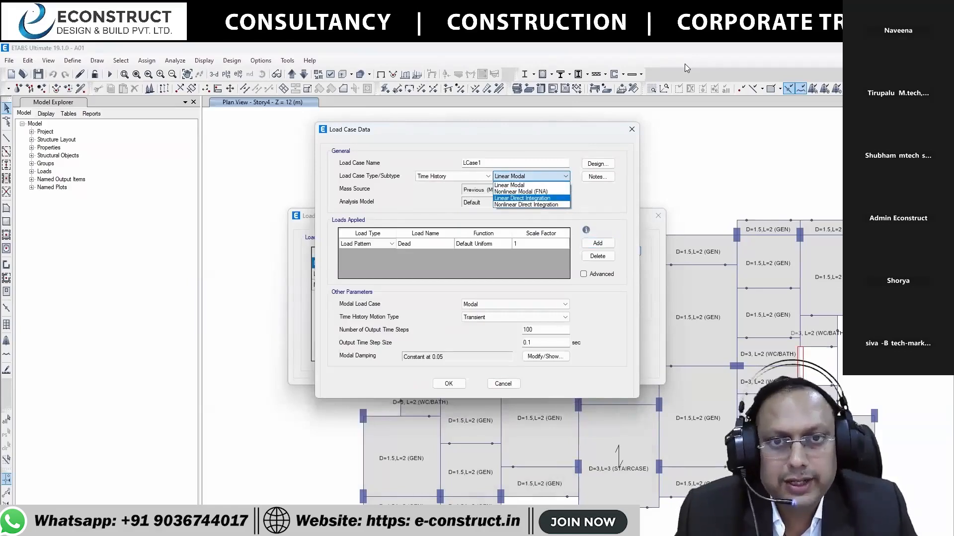
{"action": "key", "text": "Down"}
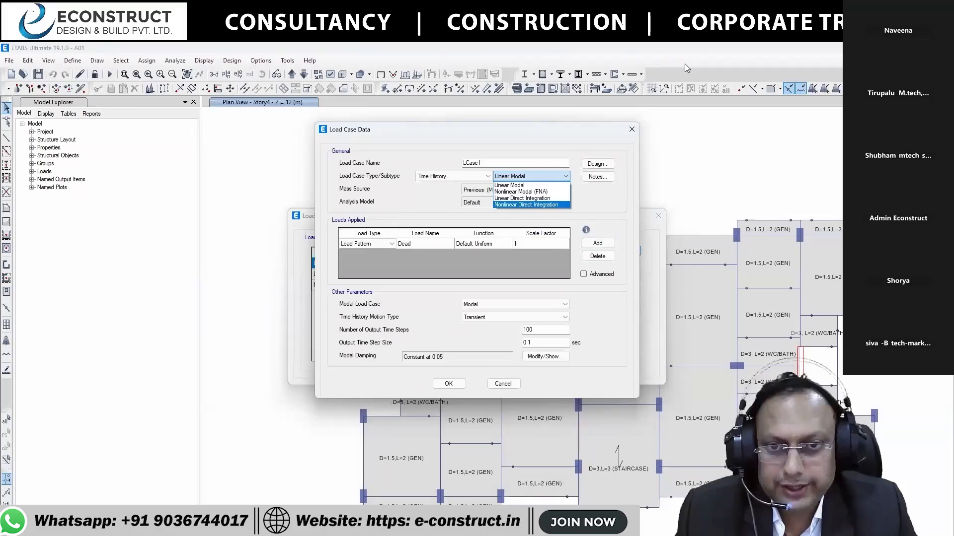
{"action": "key", "text": "Escape"}
Change the new load case's type from Time History to Buckling
{"action": "key", "text": "shift+Tab"}
{"action": "key", "text": "alt+Down"}
{"action": "key", "text": "Up"}
{"action": "key", "text": "Up"}
{"action": "key", "text": "Down"}
{"action": "key", "text": "Down"}
{"action": "key", "text": "Down"}
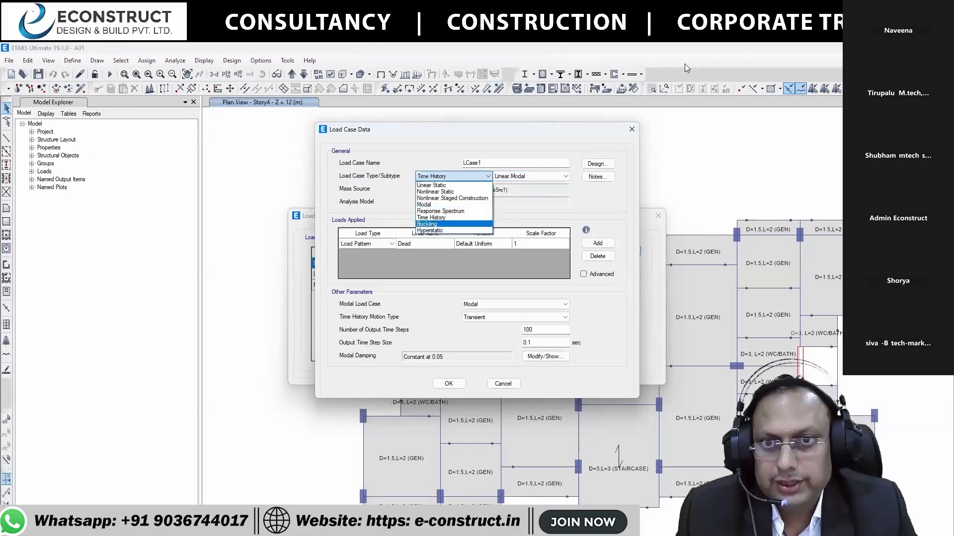
{"action": "key", "text": "Return"}
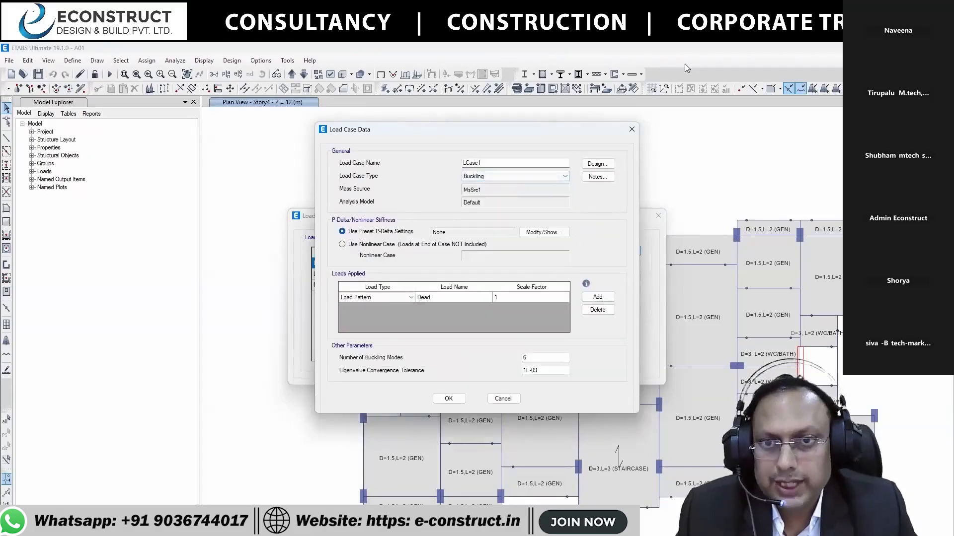
Change the load case's type to Hyperstatic, then discard the new load case and close the load case definitions
{"action": "key", "text": "alt+Down"}
{"action": "key", "text": "Down"}
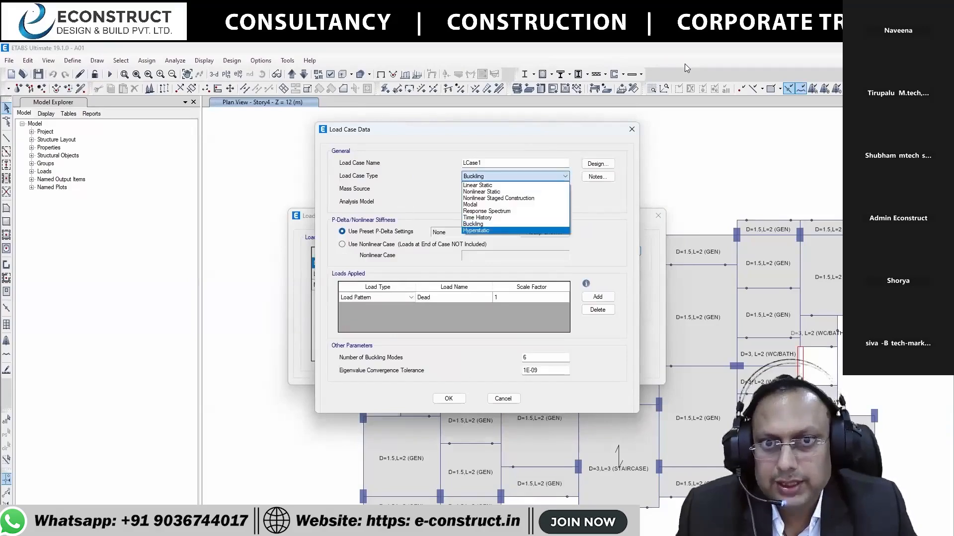
{"action": "key", "text": "Return"}
{"action": "key", "text": "shift+Tab"}
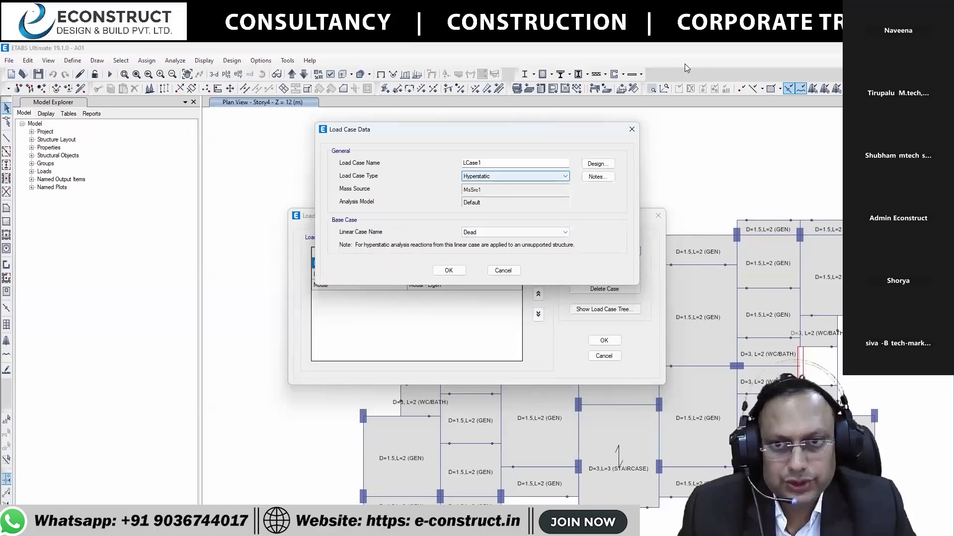
{"action": "key", "text": "alt+Down"}
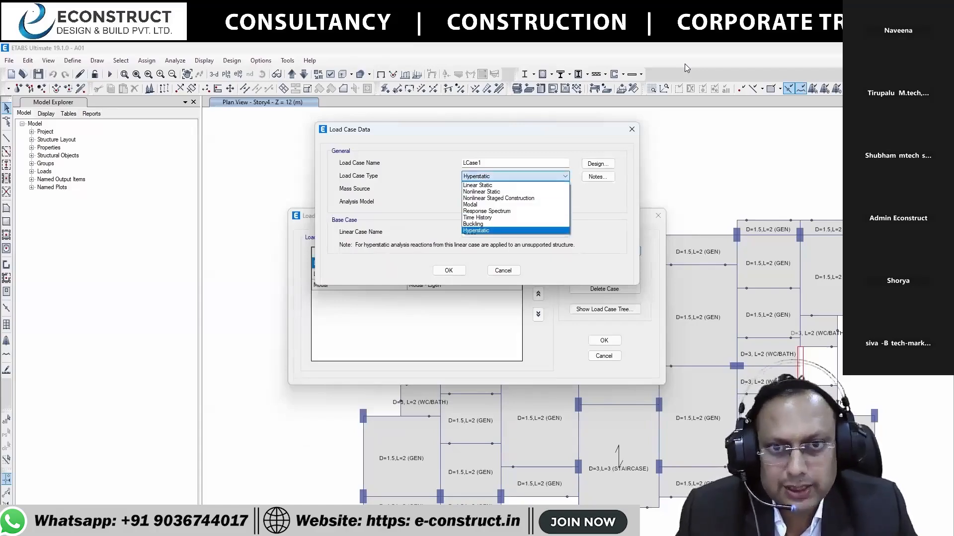
{"action": "key", "text": "Return"}
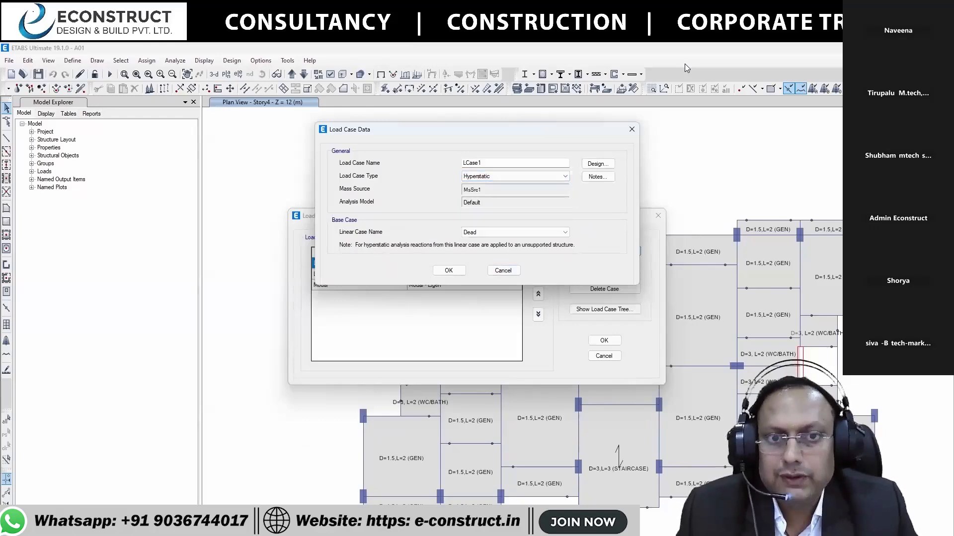
{"action": "key", "text": "Escape"}
{"action": "key", "text": "Escape"}
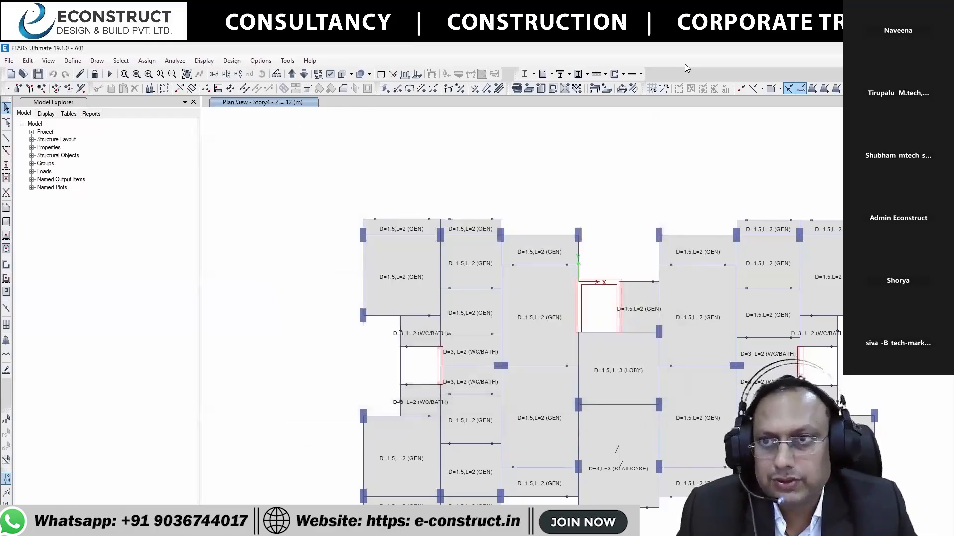
Open the time dependent properties of the M30 concrete material
{"action": "key", "text": "alt+d"}
{"action": "key", "text": "Down"}
{"action": "key", "text": "Down"}
{"action": "key", "text": "Up"}
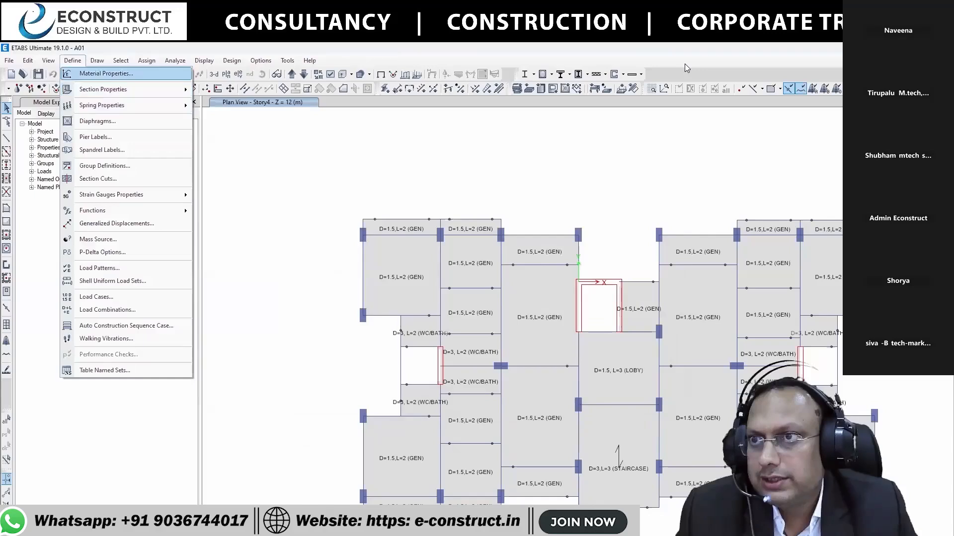
{"action": "key", "text": "Return"}
{"action": "left_click", "coordinate": [388, 273]}
{"action": "left_click", "coordinate": [539, 274]}
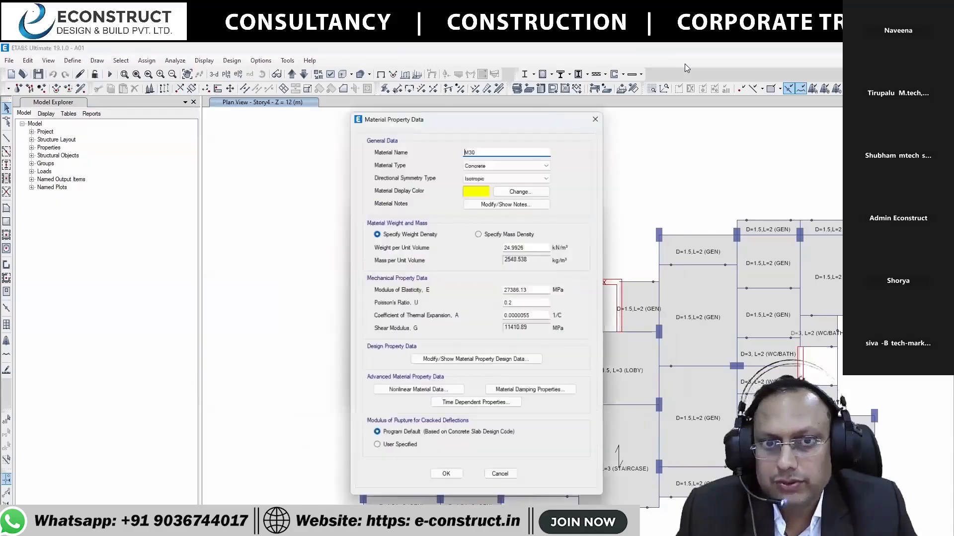
{"action": "left_click", "coordinate": [442, 403]}
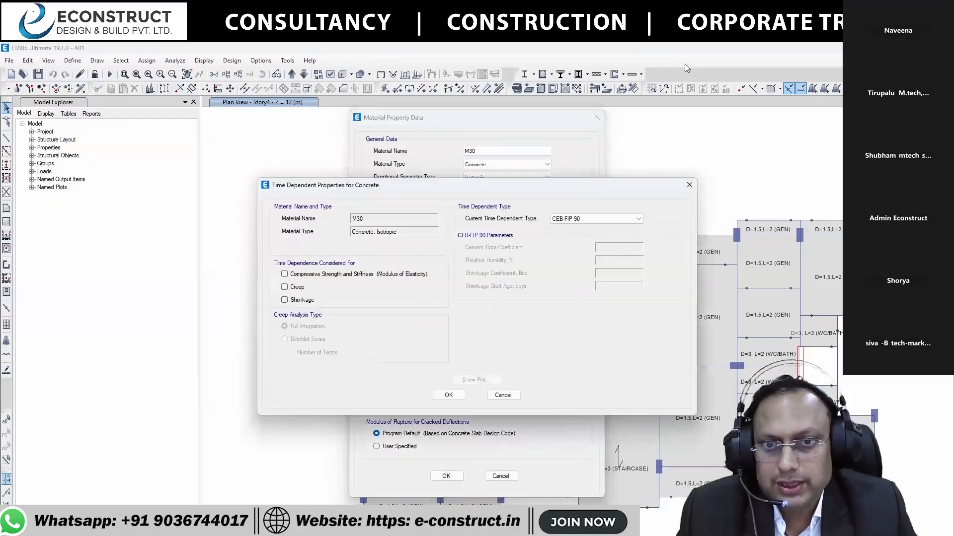
Enable time dependence of M30 for compressive strength and stiffness, creep and shrinkage
{"action": "left_click", "coordinate": [284, 287]}
{"action": "left_click", "coordinate": [284, 274]}
{"action": "left_click", "coordinate": [284, 300]}
Try CEB-FIP 2010 and ACI 209R-92 as the time dependent type for M30
{"action": "left_click", "coordinate": [596, 218]}
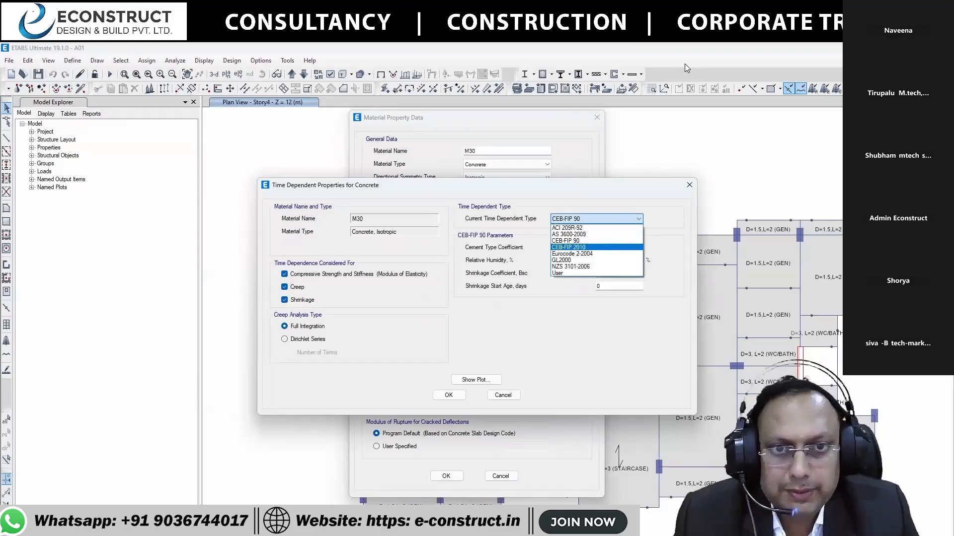
{"action": "left_click", "coordinate": [568, 247]}
{"action": "left_click", "coordinate": [596, 218]}
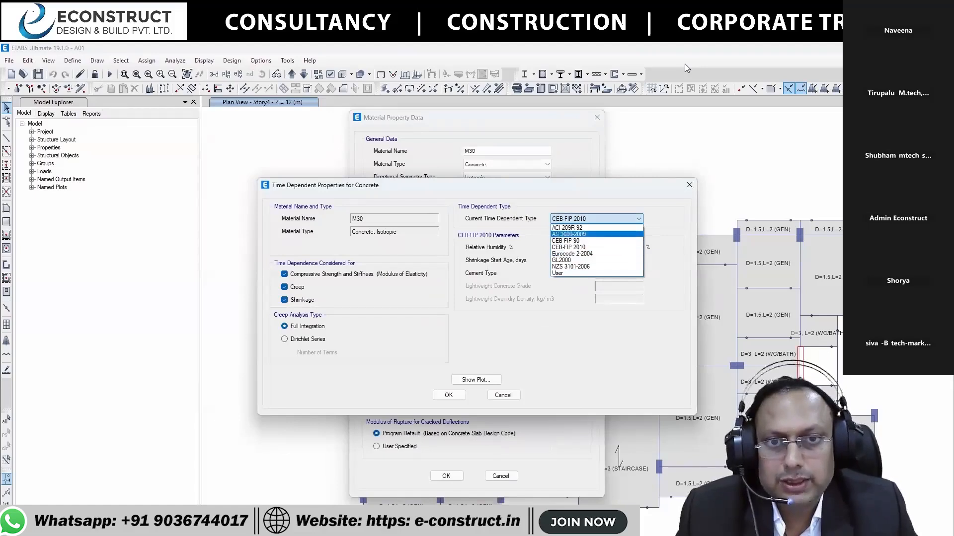
{"action": "key", "text": "Return"}
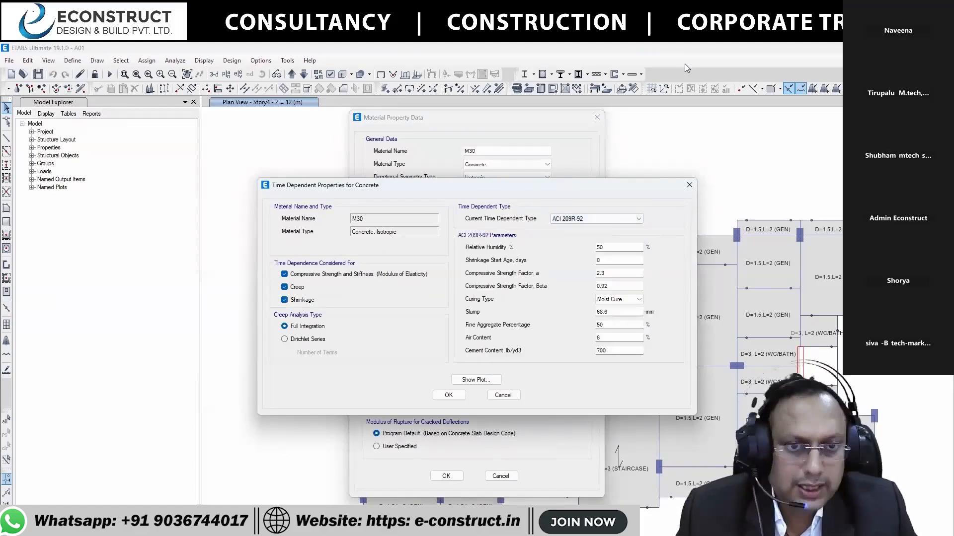
Switch the time dependent type to User and inspect its stiffness curve data
{"action": "key", "text": "alt+Down"}
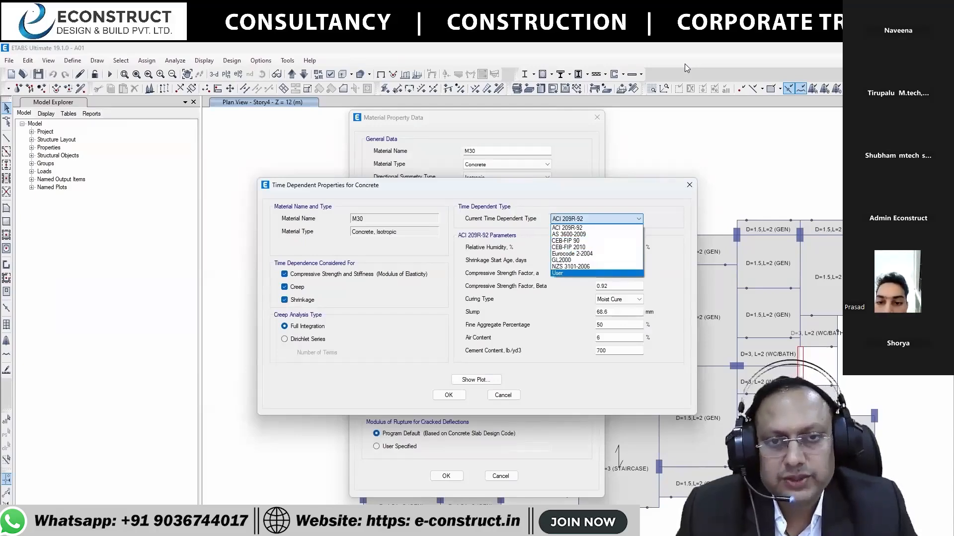
{"action": "key", "text": "Return"}
{"action": "key", "text": "shift+Tab"}
{"action": "key", "text": "Return"}
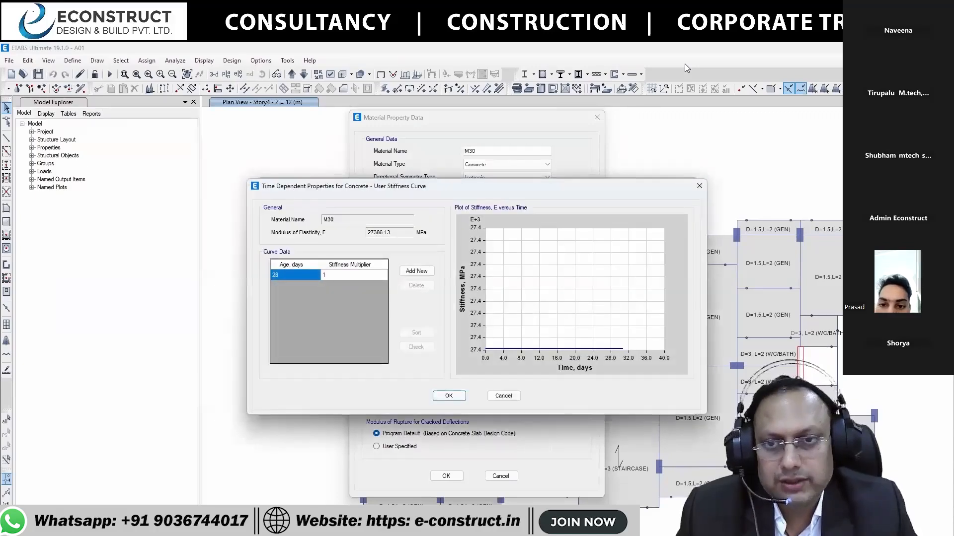
{"action": "key", "text": "shift+Right"}
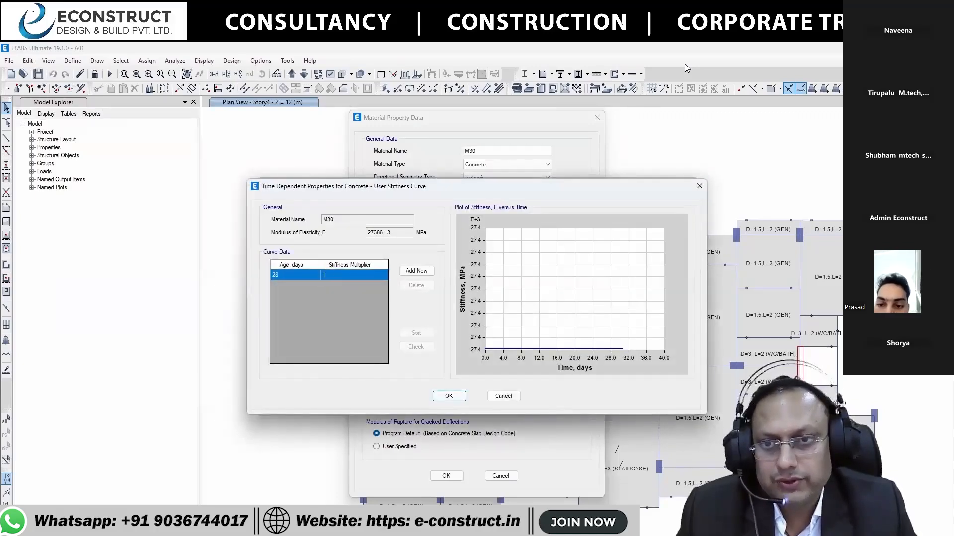
{"action": "key", "text": "Return"}
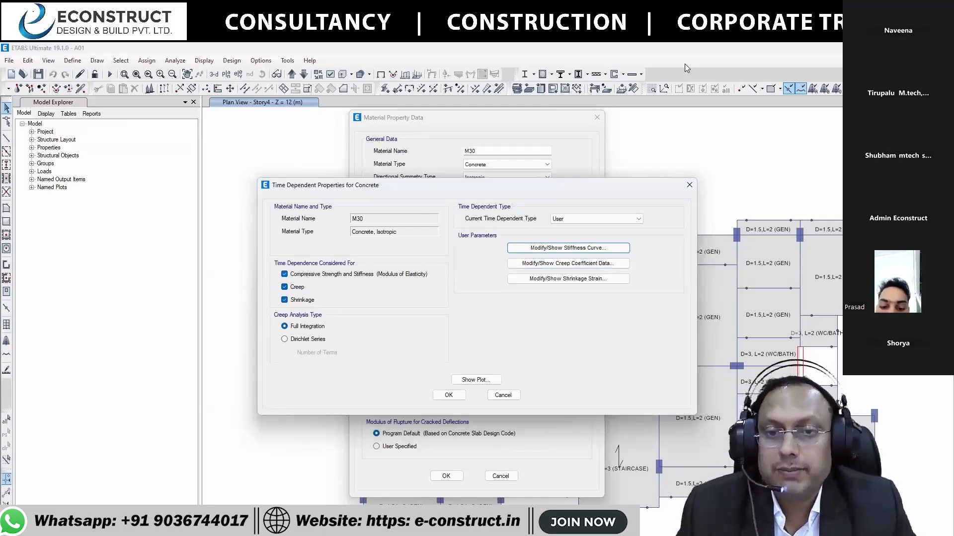
Set the current time dependent type of M30 to CEB-FIP 90
{"action": "key", "text": "alt+Down"}
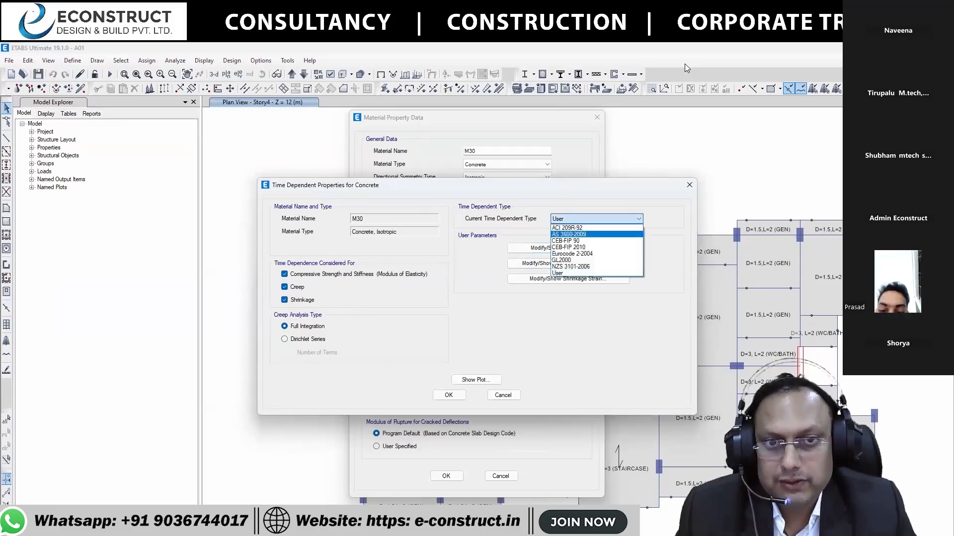
{"action": "key", "text": "Up"}
{"action": "key", "text": "Return"}
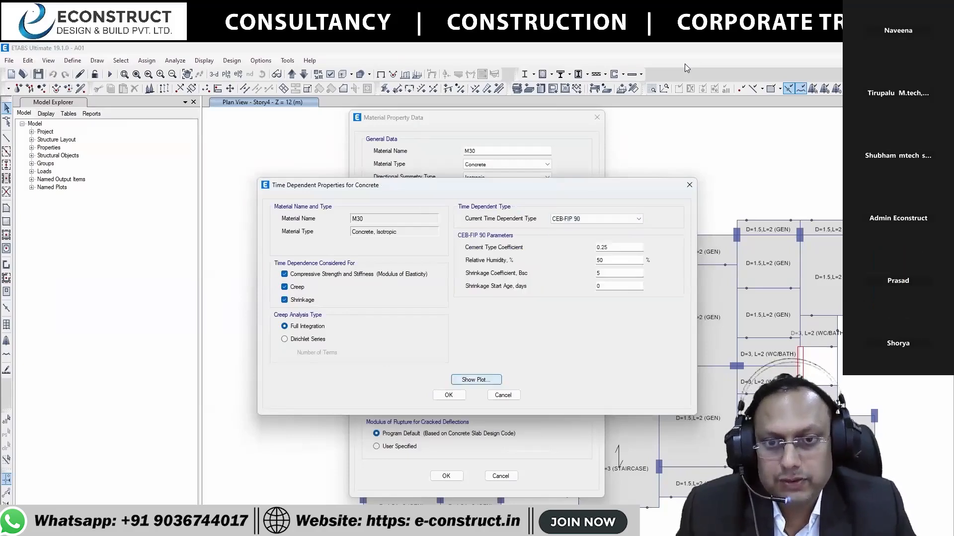
Plot M30's mean strength against time, point out the enabled time dependence options, and close the plot
{"action": "key", "text": "space"}
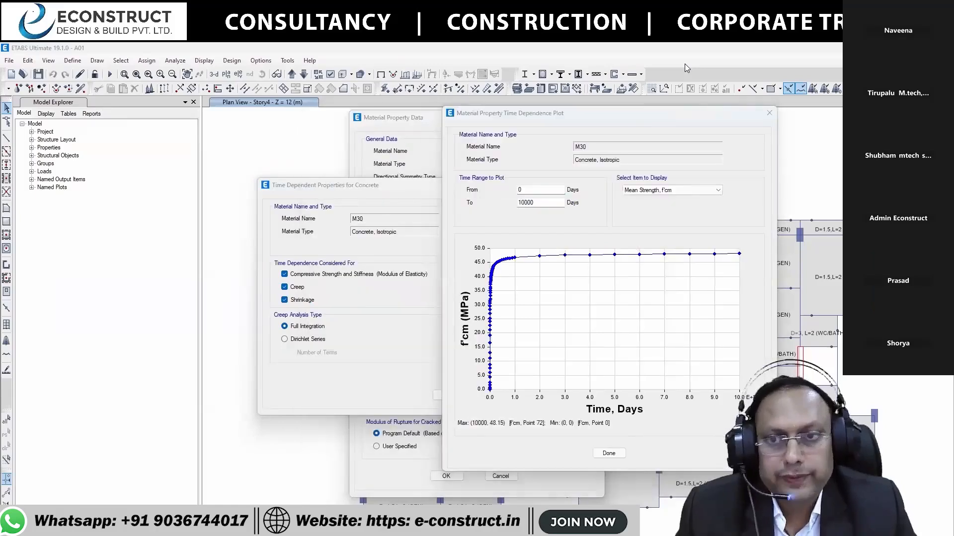
{"action": "left_click_drag", "start_coordinate": [217, 315], "coordinate": [272, 288]}
{"action": "mouse_move", "coordinate": [252, 282]}
{"action": "left_mouse_down"}
{"action": "mouse_move", "coordinate": [265, 307]}
{"action": "mouse_move", "coordinate": [284, 311]}
{"action": "left_mouse_up"}
{"action": "left_click_drag", "start_coordinate": [265, 303], "coordinate": [274, 329]}
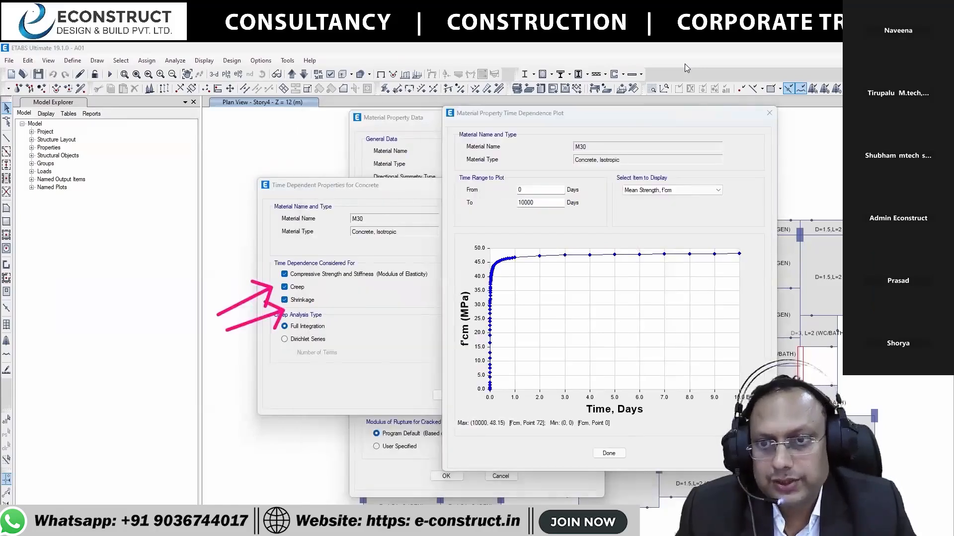
{"action": "left_click_drag", "start_coordinate": [224, 259], "coordinate": [272, 266]}
{"action": "left_click_drag", "start_coordinate": [261, 255], "coordinate": [260, 277]}
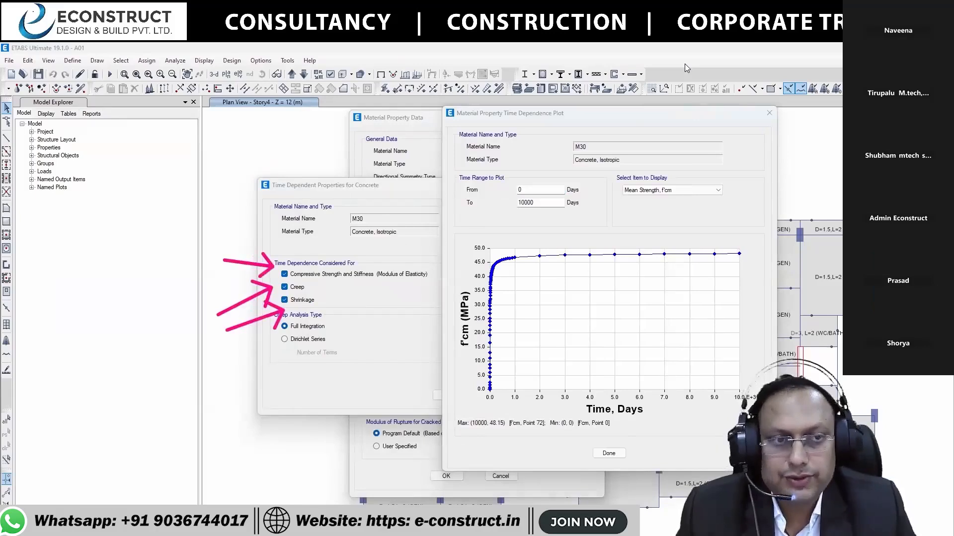
{"action": "key", "text": "Escape"}
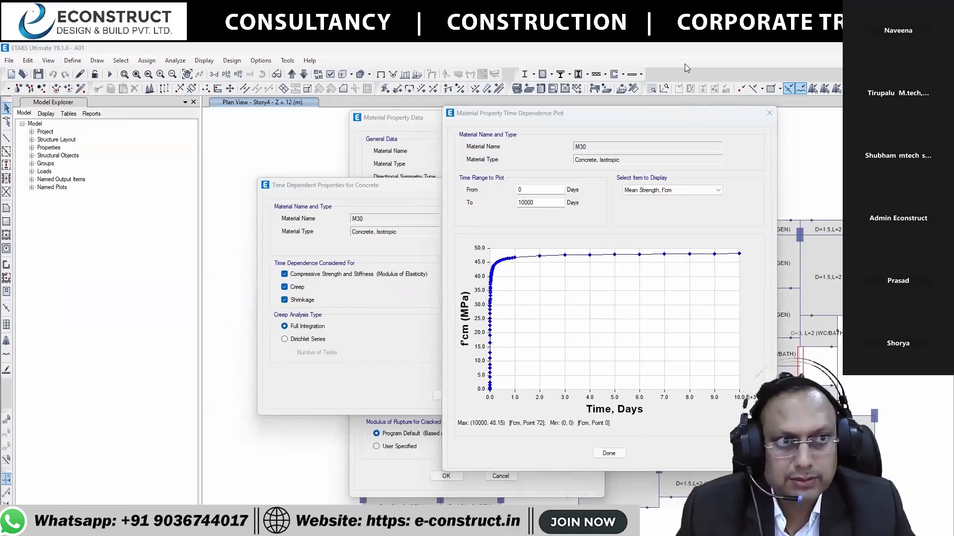
{"action": "left_click", "coordinate": [608, 453]}
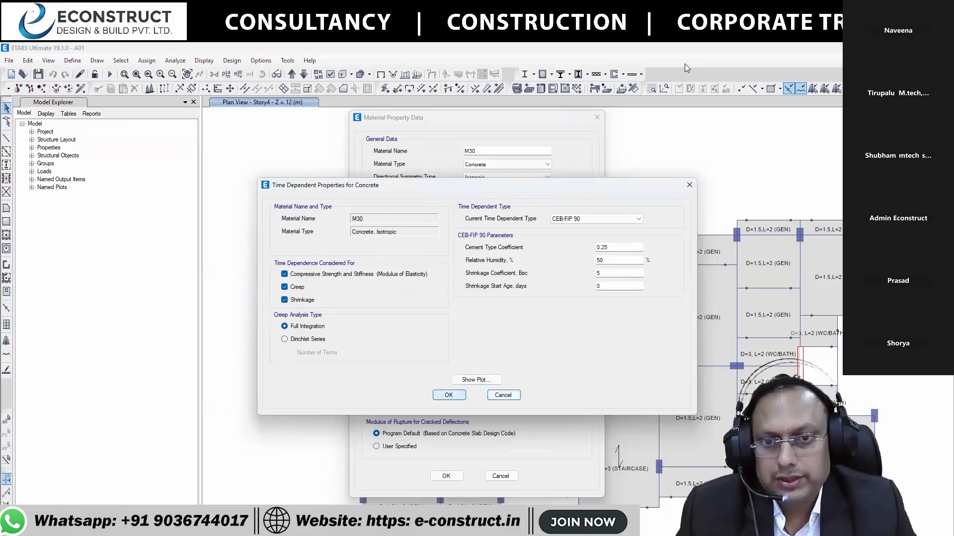
Accept the M30 time dependent properties and close the material definitions
{"action": "left_click", "coordinate": [449, 395]}
{"action": "left_click", "coordinate": [446, 476]}
{"action": "left_click", "coordinate": [540, 339]}
Try the Non-iterative - Based on Mass method in the preset P-Delta options, then cancel the dialog
{"action": "left_click", "coordinate": [73, 60]}
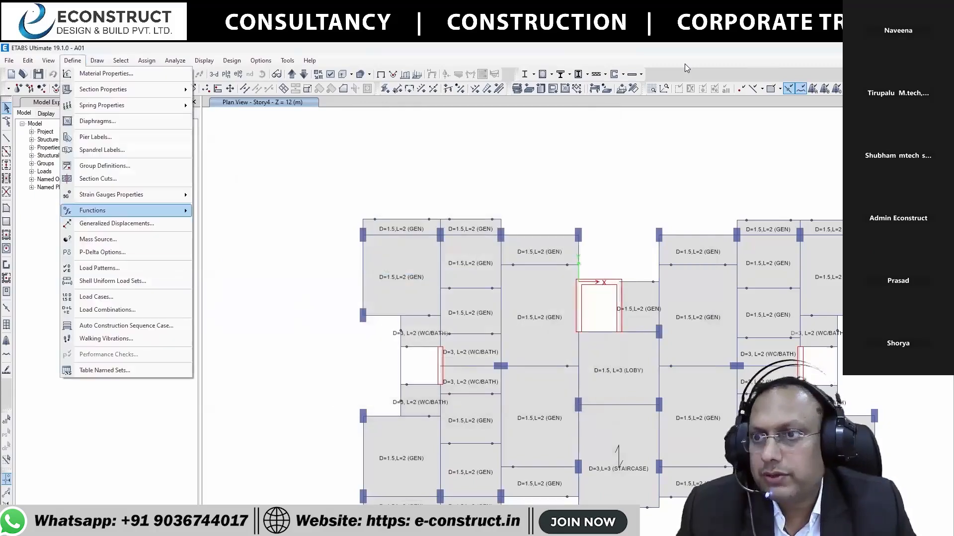
{"action": "left_click", "coordinate": [103, 252]}
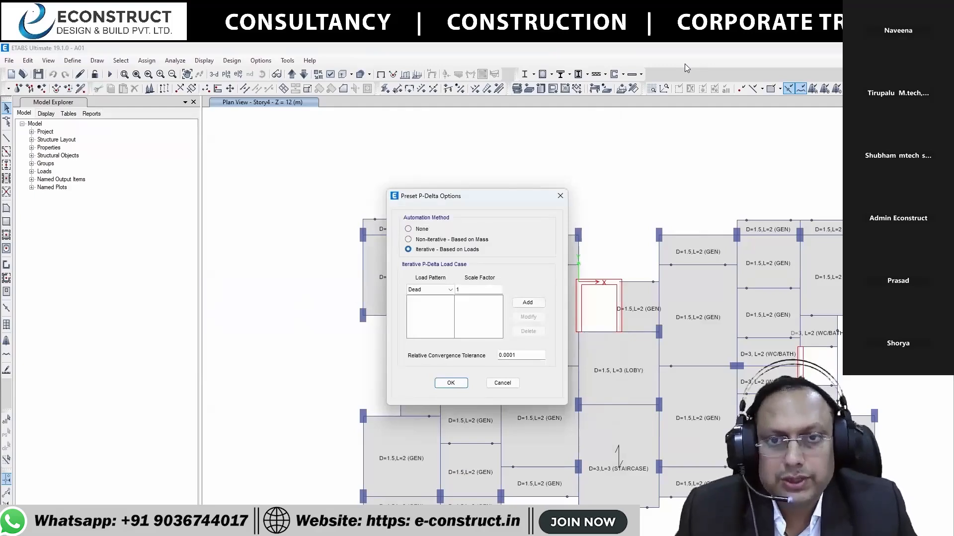
{"action": "left_click", "coordinate": [408, 239]}
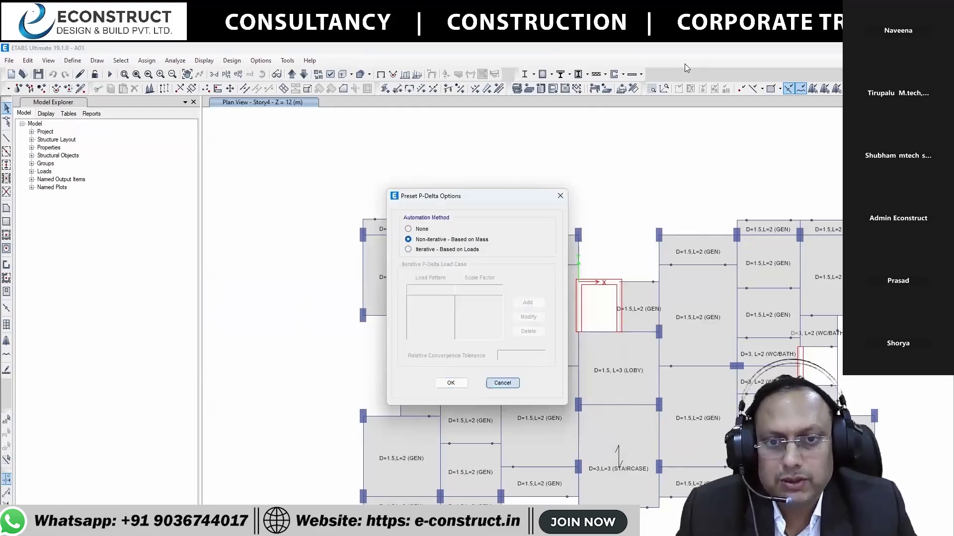
{"action": "left_click", "coordinate": [502, 383]}
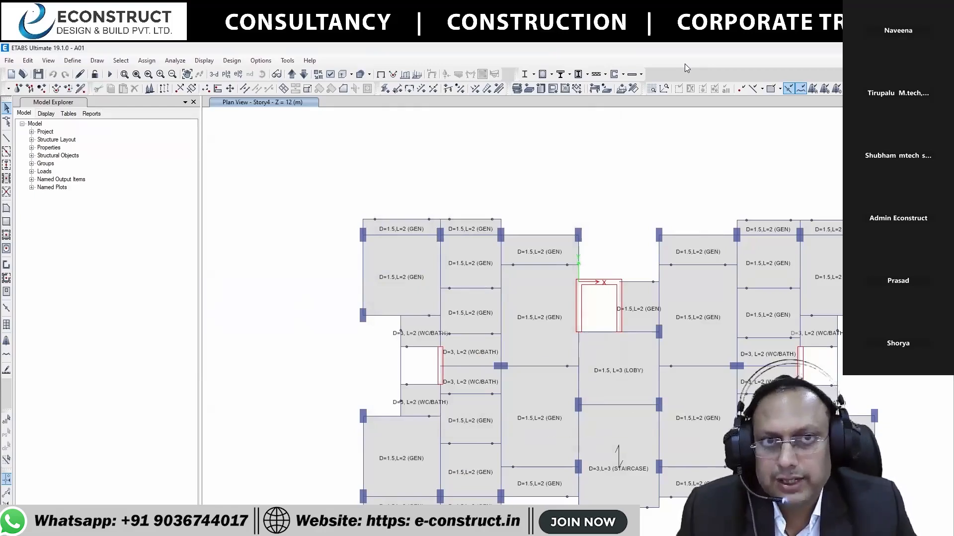
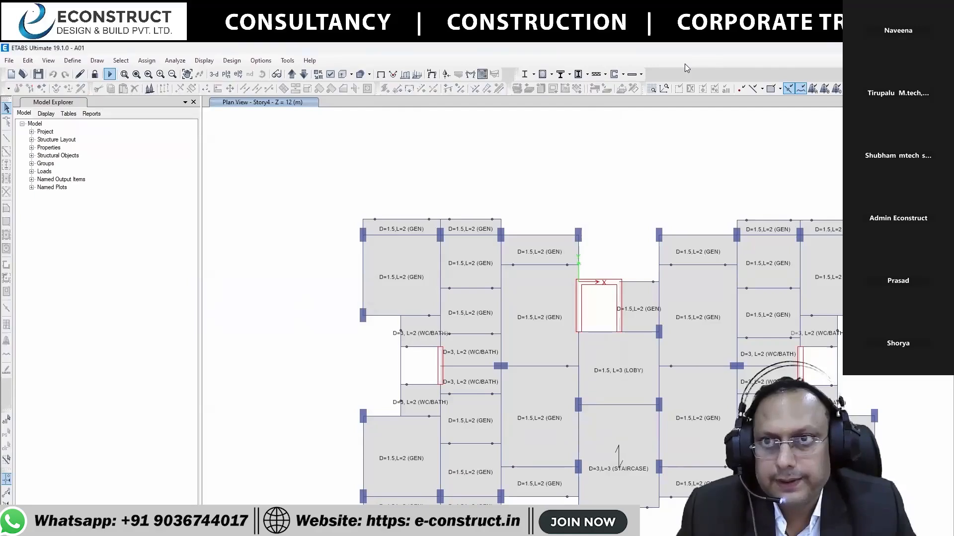
Run the concrete frame design check on the analysed A01 model
{"action": "key", "text": "alt+g"}
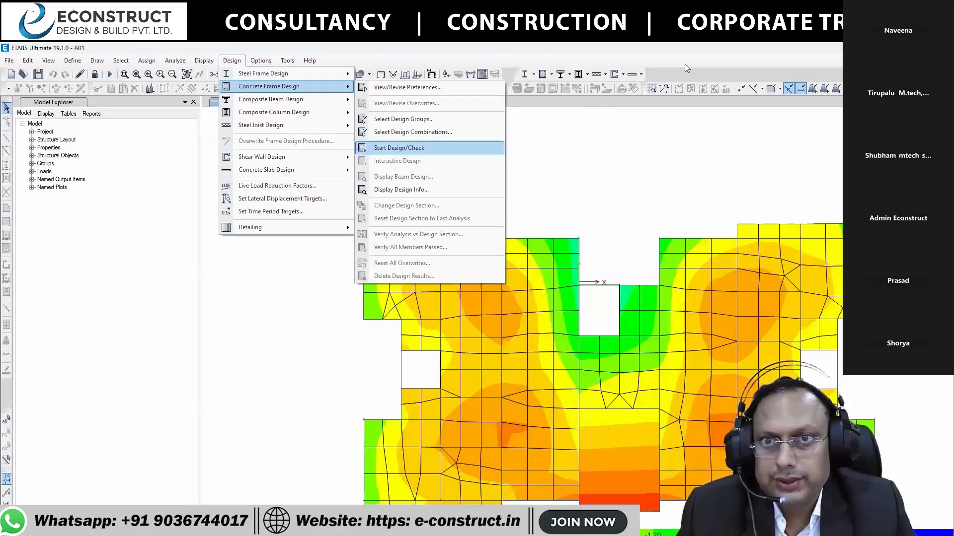
{"action": "key", "text": "Return"}
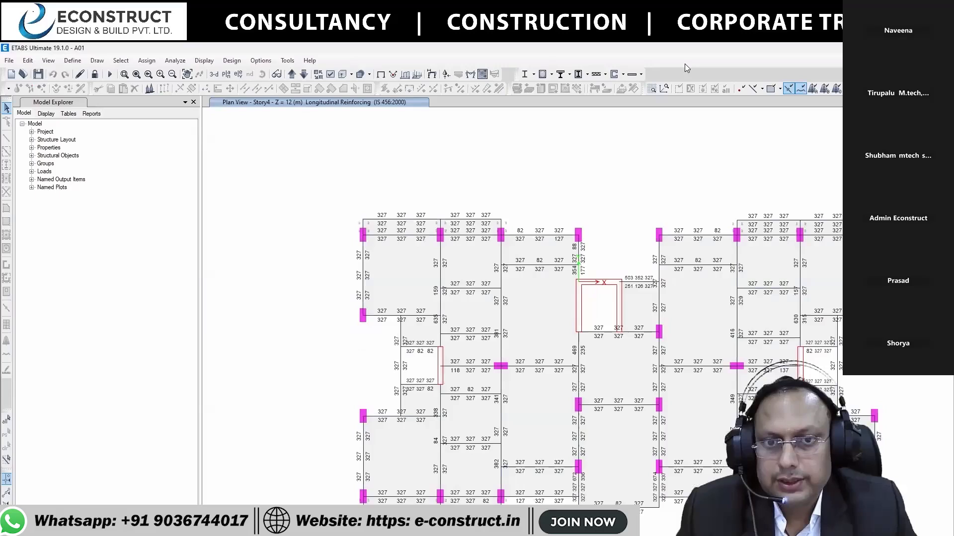
Run the shear wall design check on the analysed model
{"action": "key", "text": "alt+g"}
{"action": "key", "text": "Down"}
{"action": "key", "text": "Down"}
{"action": "key", "text": "Down"}
{"action": "key", "text": "Down"}
{"action": "key", "text": "Down"}
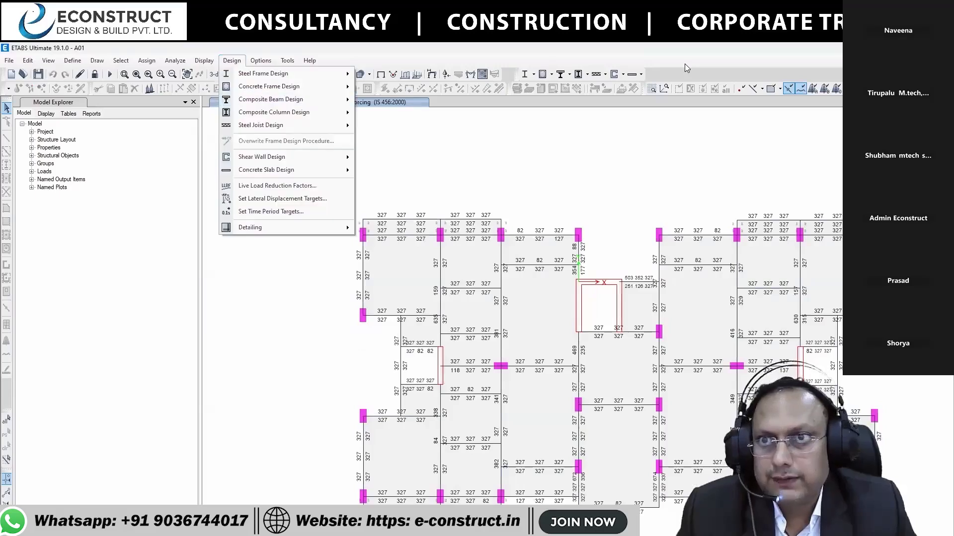
{"action": "key", "text": "Right"}
{"action": "key", "text": "Down"}
{"action": "key", "text": "Down"}
{"action": "key", "text": "Down"}
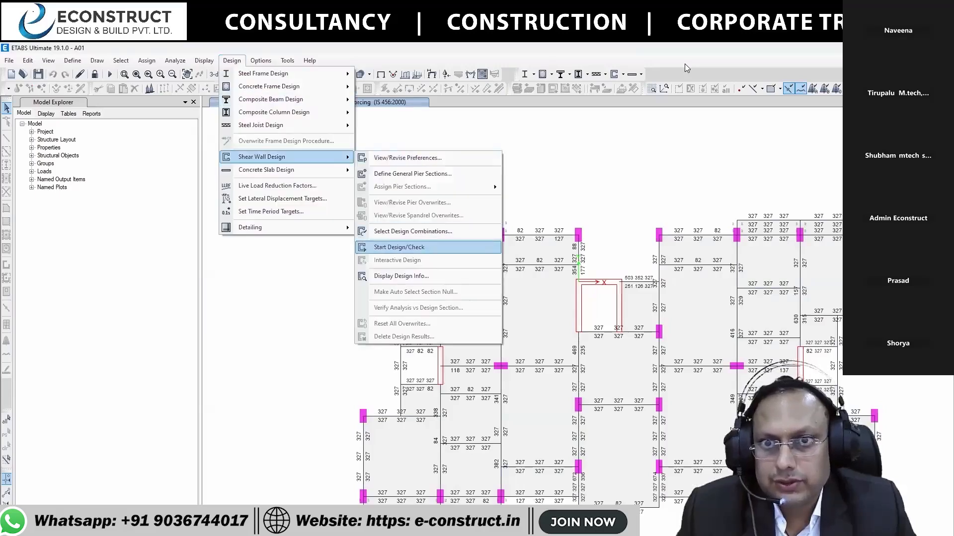
{"action": "key", "text": "Return"}
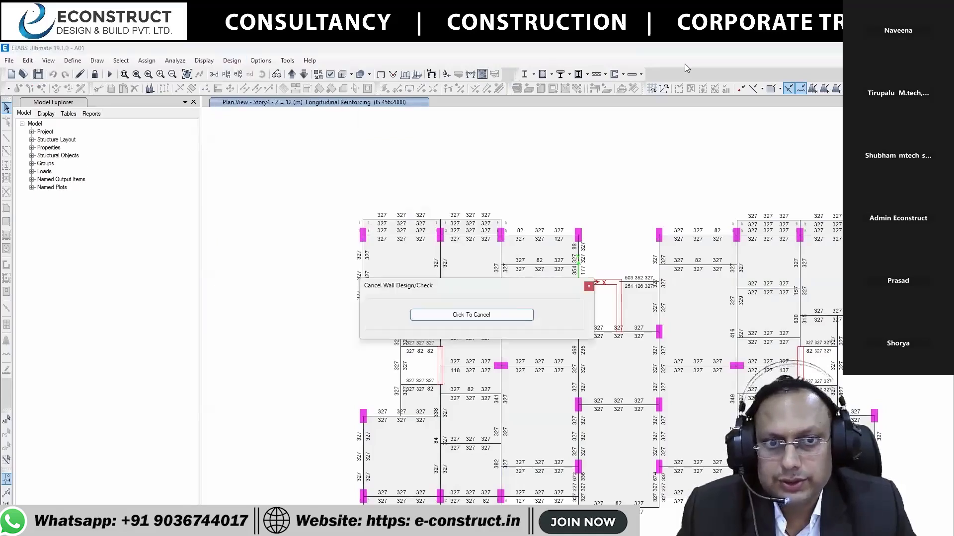
Run the concrete slab design for all stories except Base and fit the whole plan in view
{"action": "key", "text": "alt+g"}
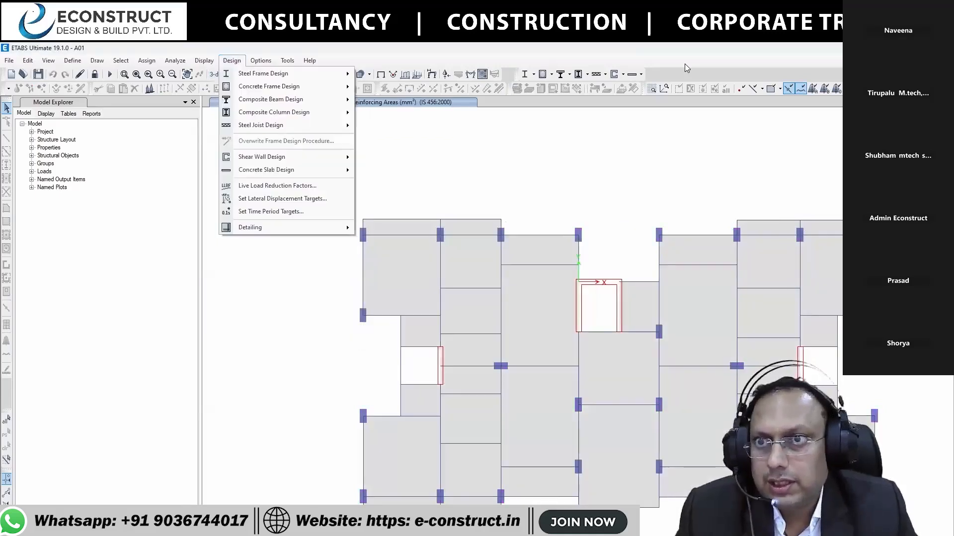
{"action": "mouse_move", "coordinate": [286, 170]}
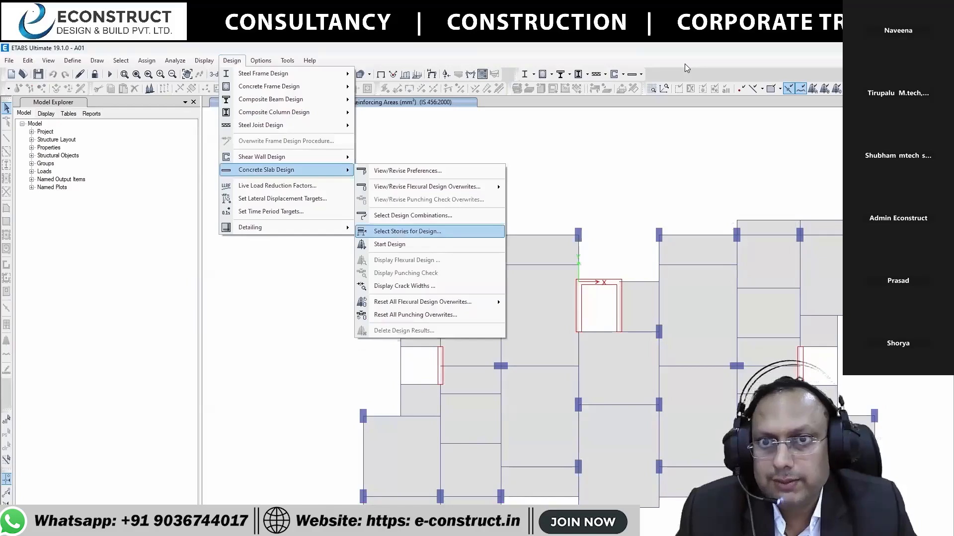
{"action": "key", "text": "Down"}
{"action": "key", "text": "Return"}
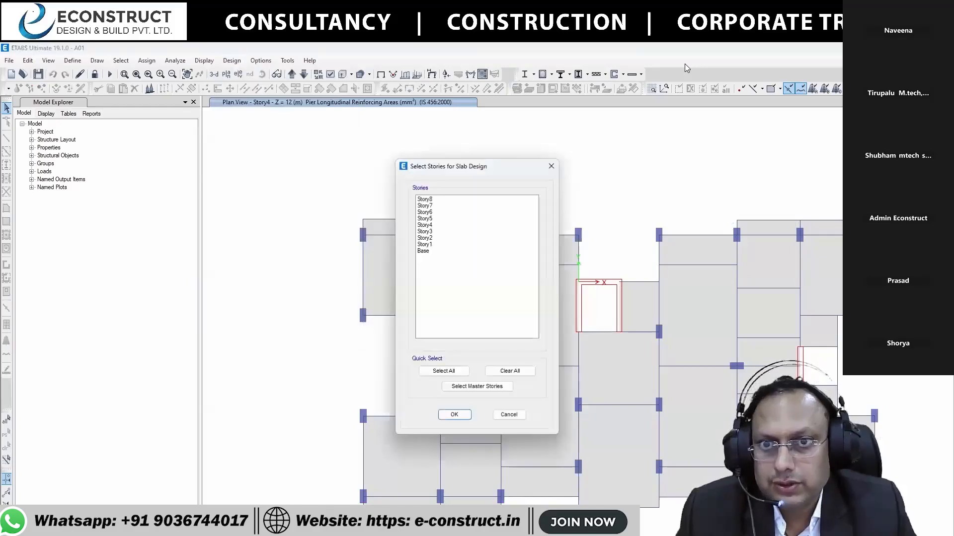
{"action": "key", "text": "ctrl+a"}
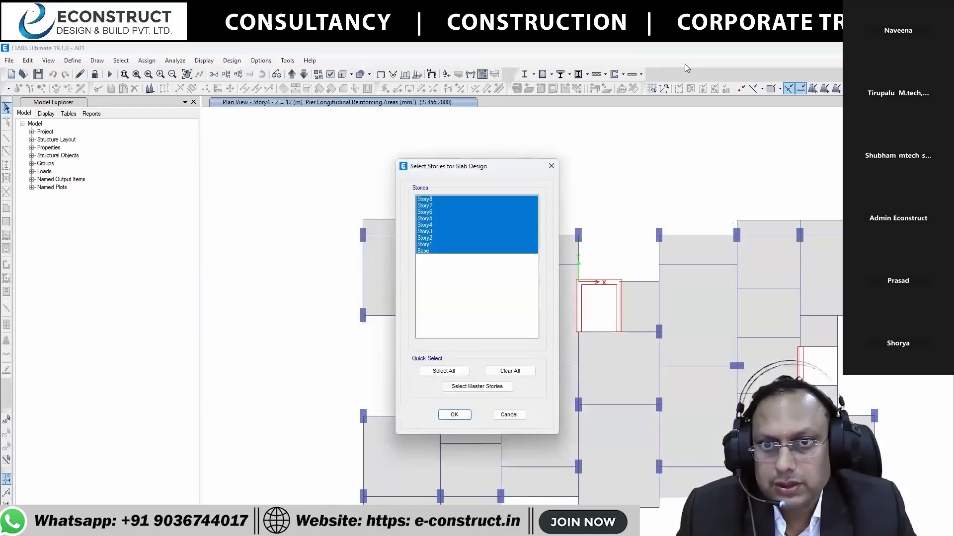
{"action": "left_click", "coordinate": [423, 251], "text": "ctrl"}
{"action": "key", "text": "Return"}
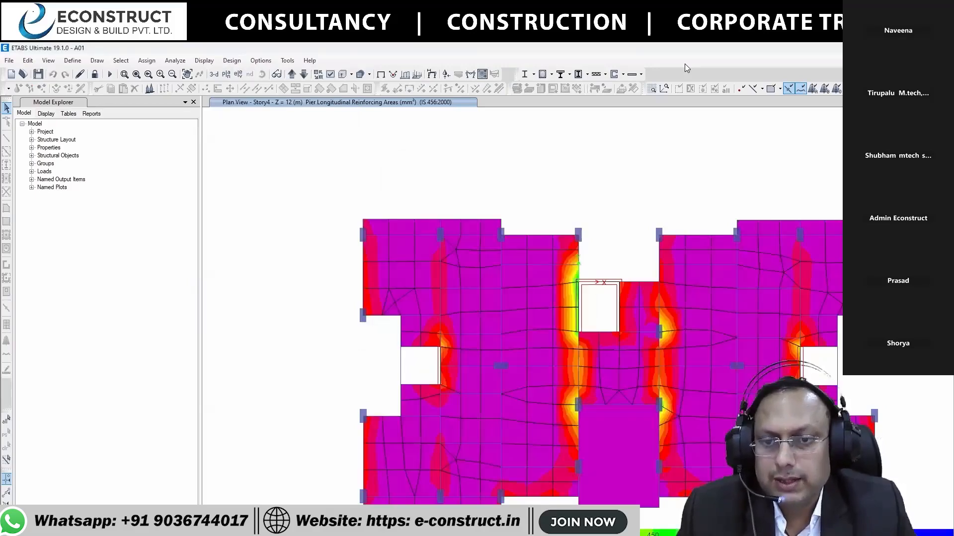
{"action": "key", "text": "F3"}
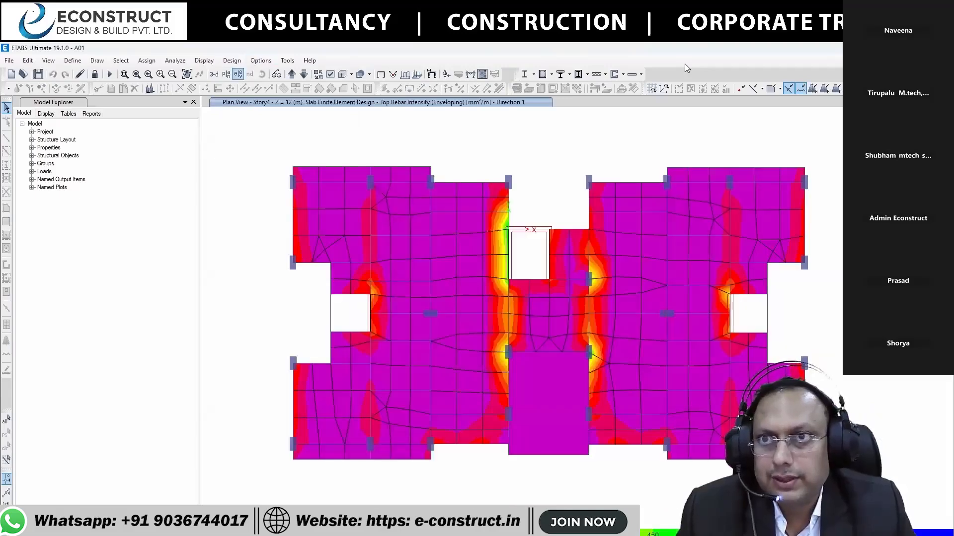
Display the total longitudinal rebar of the beams as filled reinforcing envelope diagrams with the reinforcing extent shown
{"action": "left_click", "coordinate": [231, 60]}
{"action": "mouse_move", "coordinate": [268, 86]}
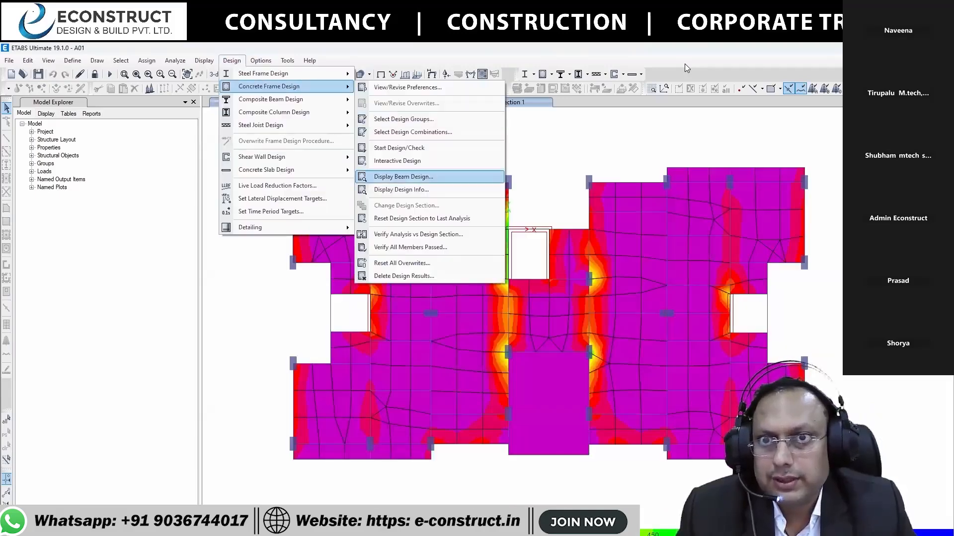
{"action": "left_click", "coordinate": [403, 177]}
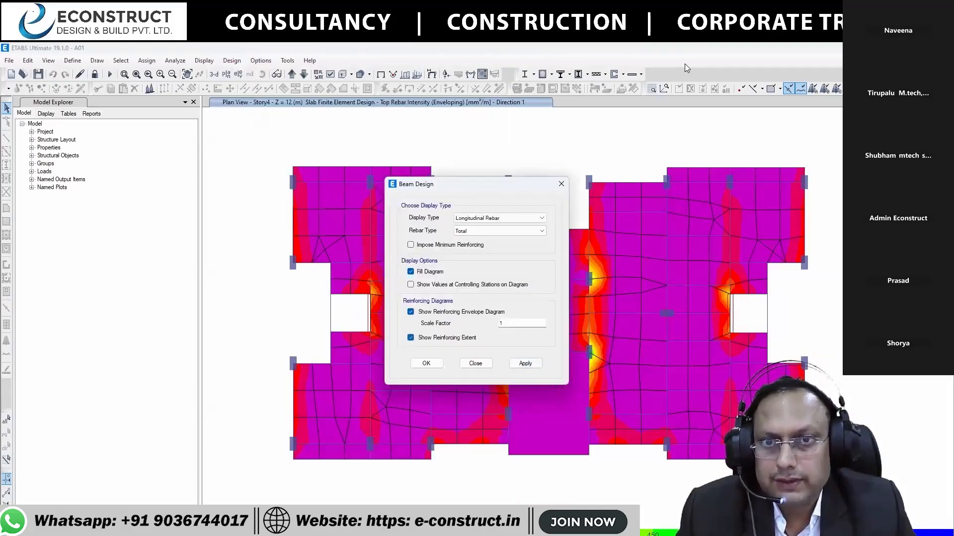
{"action": "left_click", "coordinate": [525, 363]}
{"action": "left_click", "coordinate": [475, 363]}
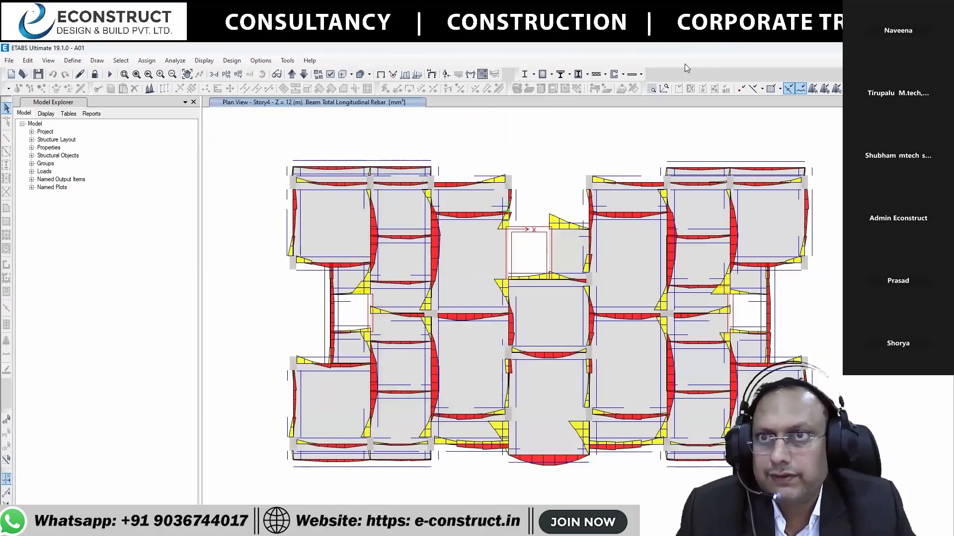
{"action": "left_click", "coordinate": [232, 60]}
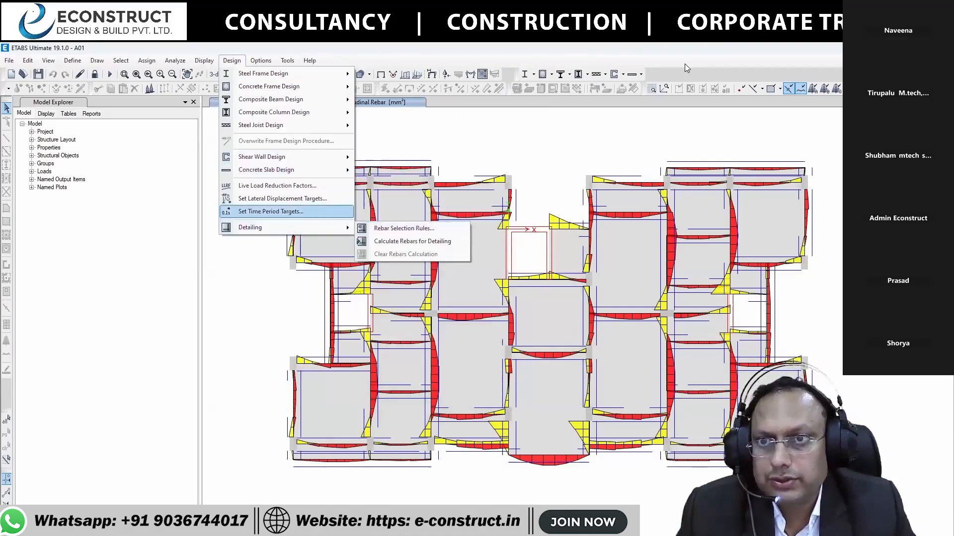
{"action": "mouse_move", "coordinate": [278, 170]}
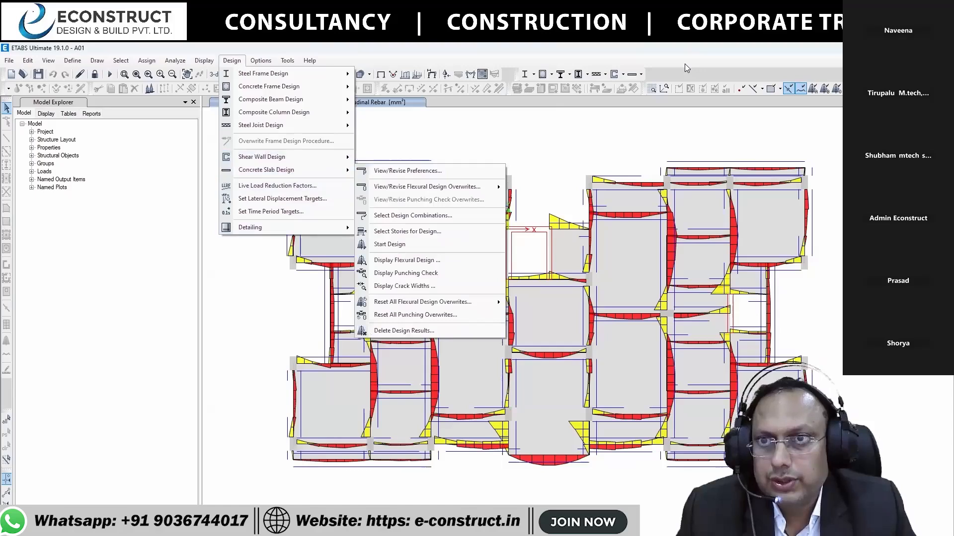
{"action": "mouse_move", "coordinate": [286, 86]}
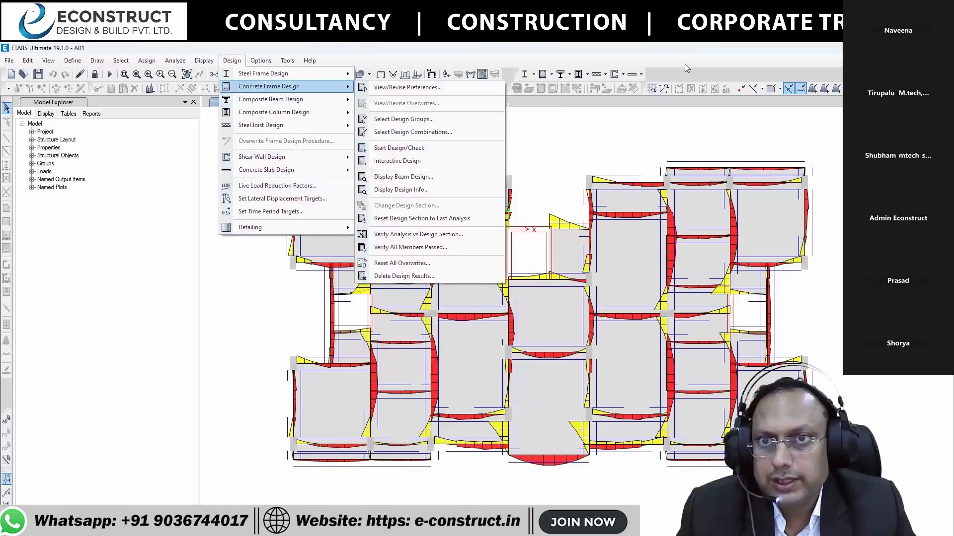
{"action": "key", "text": "Return"}
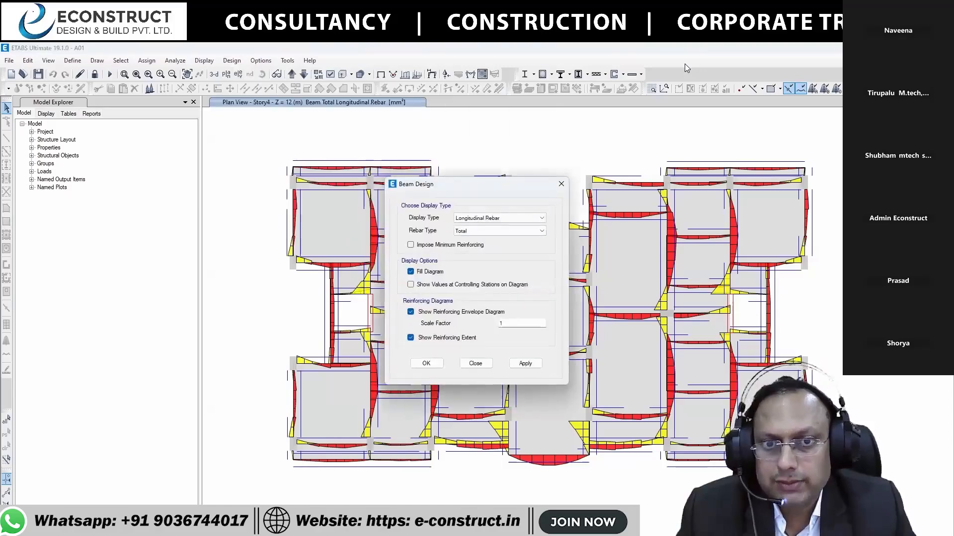
{"action": "left_click", "coordinate": [475, 363]}
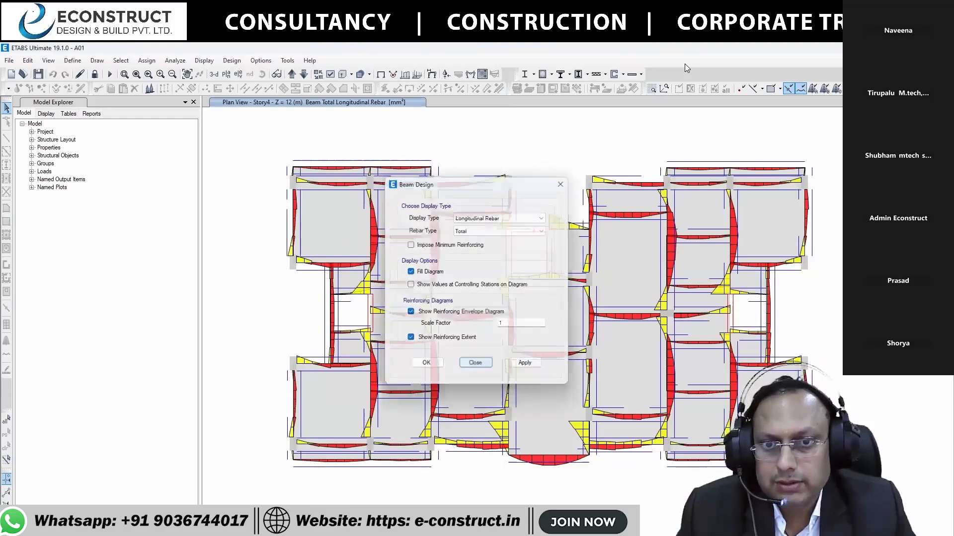
Display the Longitudinal Reinforcing design output of the concrete frames on the Story4 plan
{"action": "left_click", "coordinate": [231, 60]}
{"action": "mouse_move", "coordinate": [286, 86]}
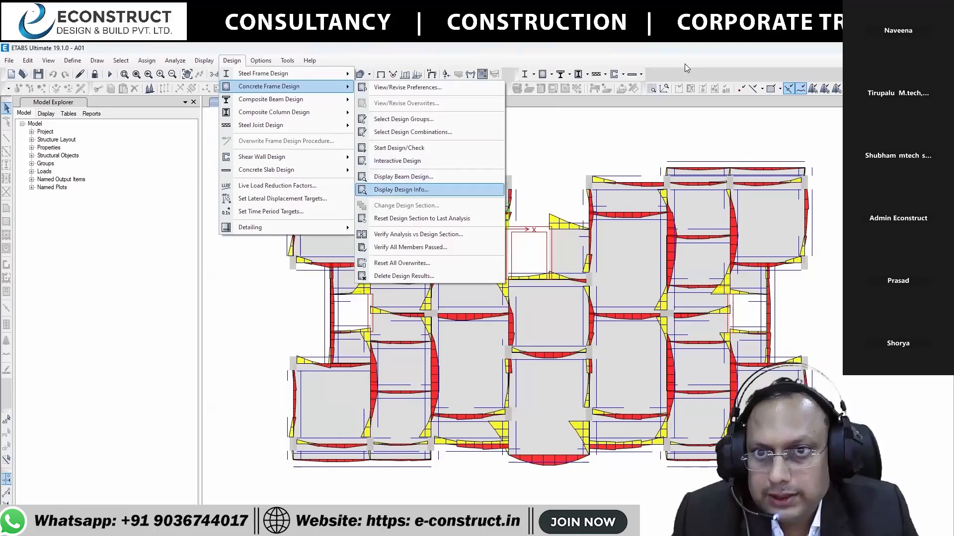
{"action": "left_click", "coordinate": [401, 189]}
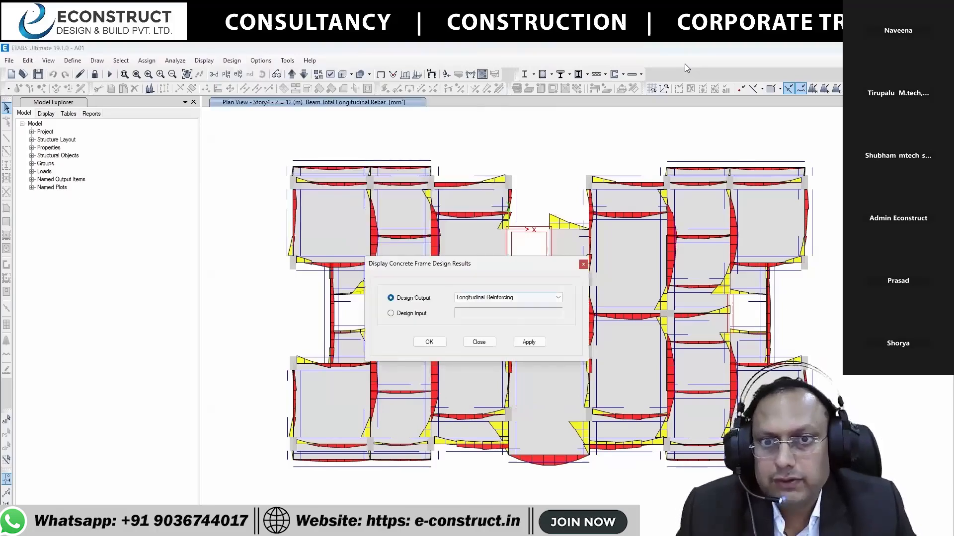
{"action": "left_click", "coordinate": [508, 297]}
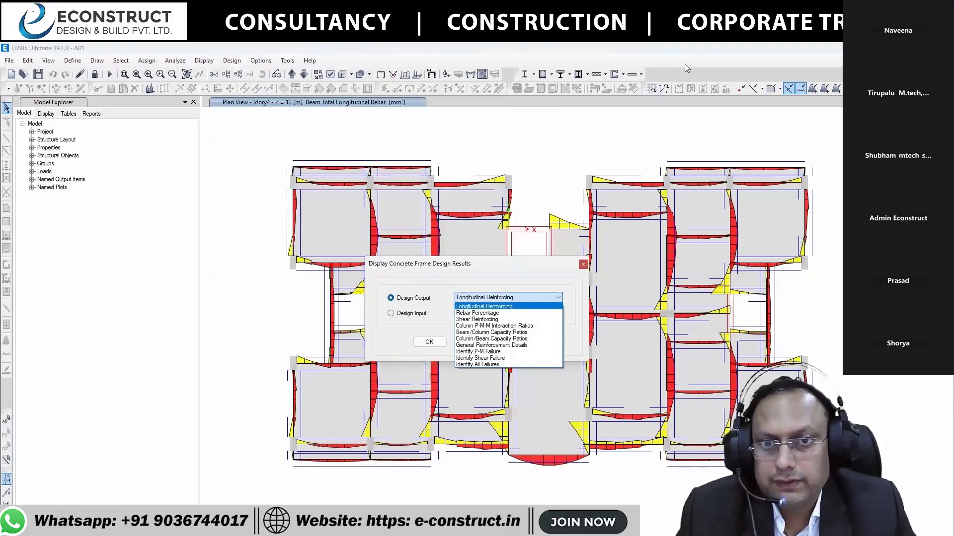
{"action": "left_click", "coordinate": [484, 306]}
{"action": "left_click", "coordinate": [527, 342]}
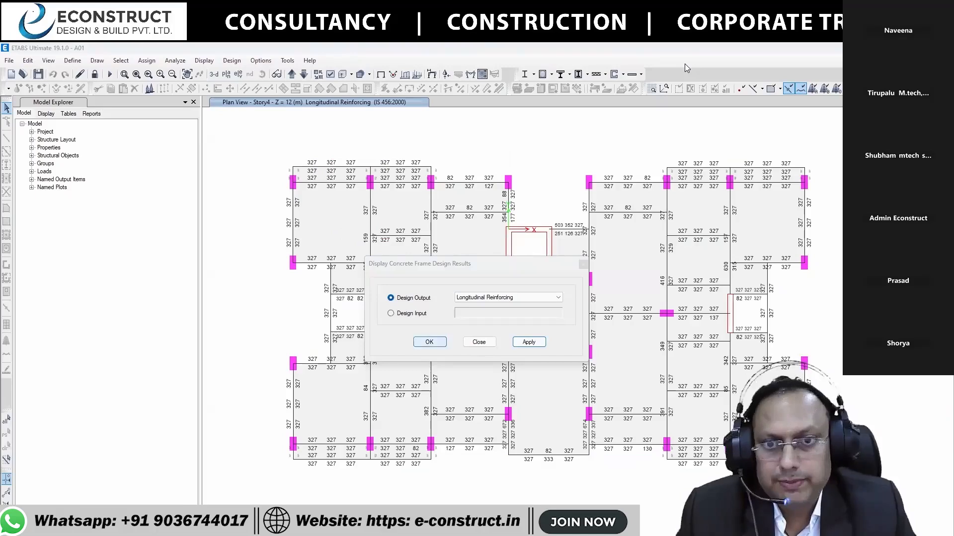
{"action": "left_click", "coordinate": [479, 342]}
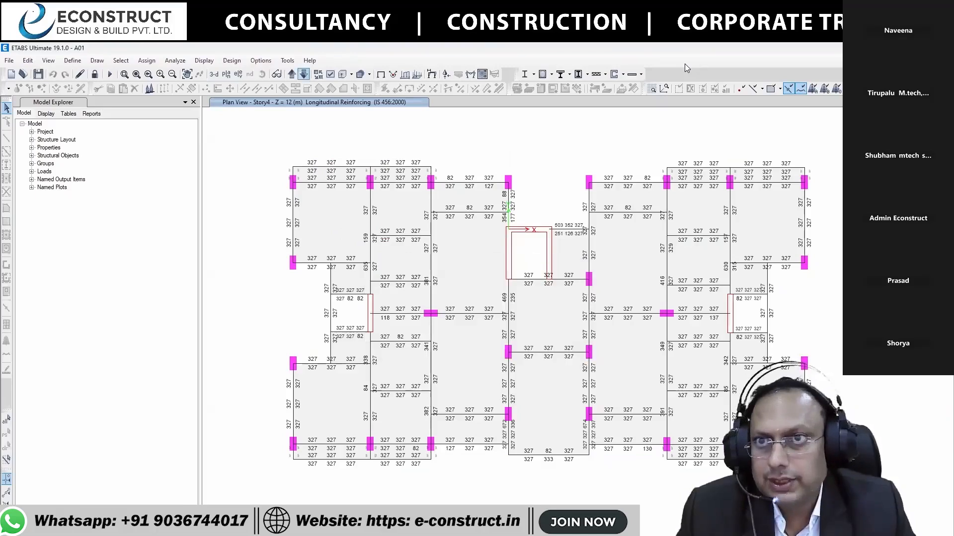
Switch to the 3D view and hide beams, braces, all null frames and floors
{"action": "left_click", "coordinate": [213, 74]}
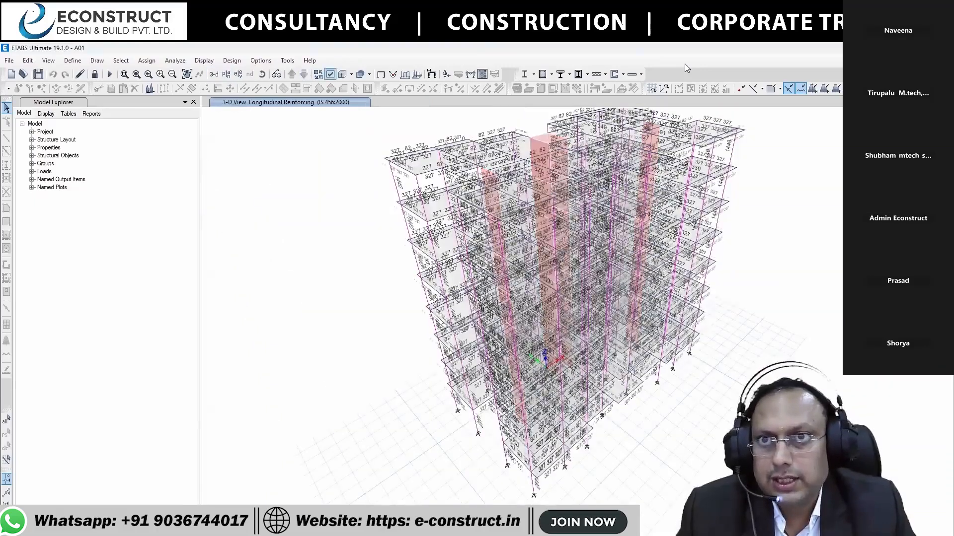
{"action": "left_click", "coordinate": [331, 74]}
{"action": "left_click", "coordinate": [394, 270]}
{"action": "left_click", "coordinate": [394, 259]}
{"action": "left_click", "coordinate": [394, 249]}
{"action": "left_click", "coordinate": [394, 239]}
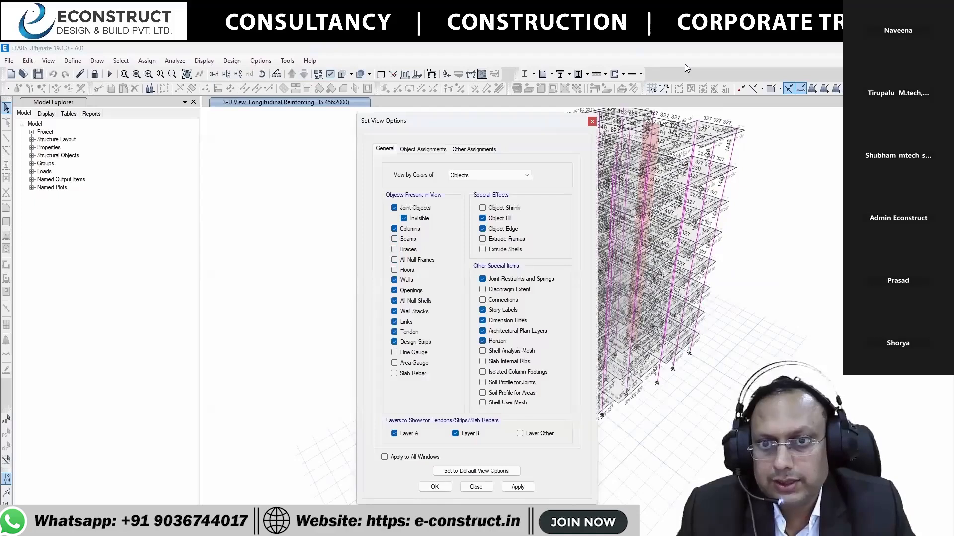
{"action": "left_click", "coordinate": [434, 486]}
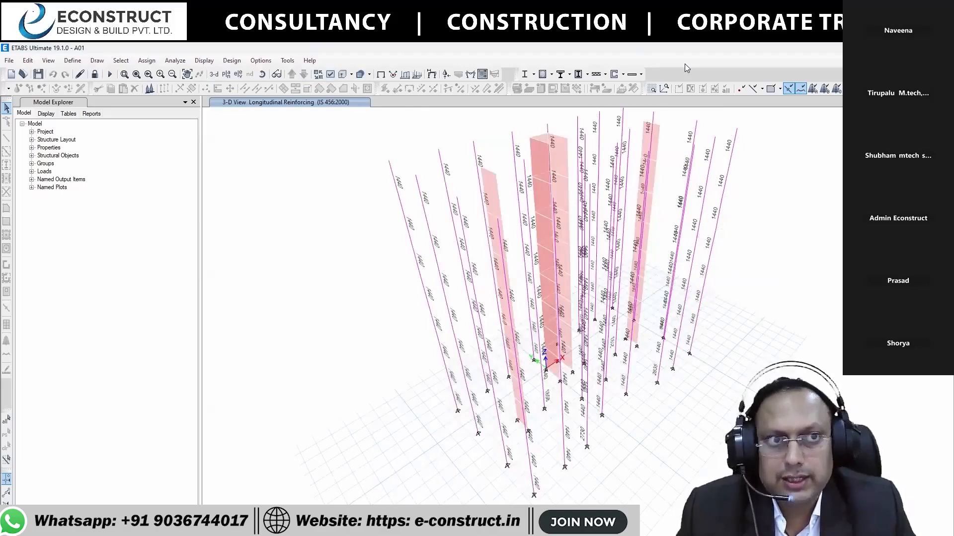
Display the Rebar Percentage design output on the columns in the 3D view
{"action": "left_click", "coordinate": [231, 61]}
{"action": "mouse_move", "coordinate": [286, 86]}
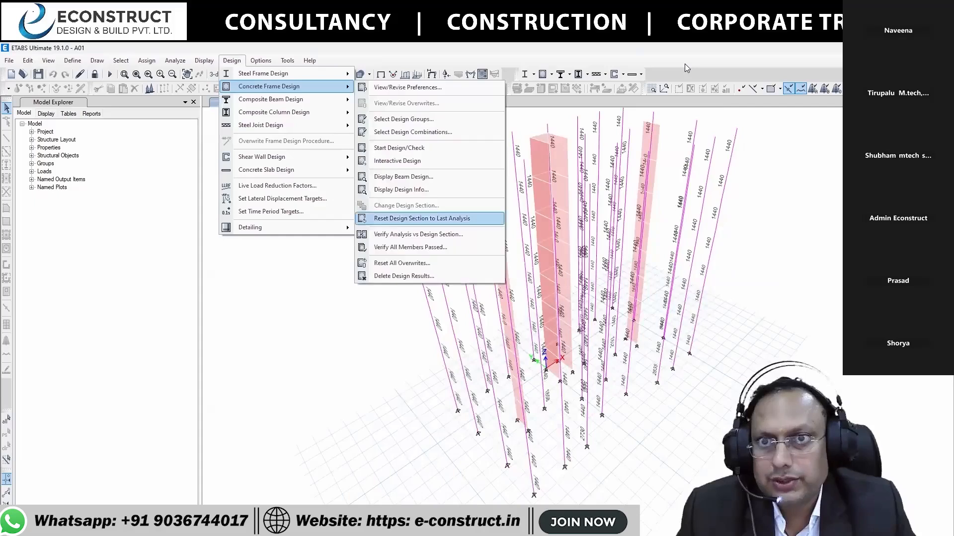
{"action": "left_click", "coordinate": [400, 189]}
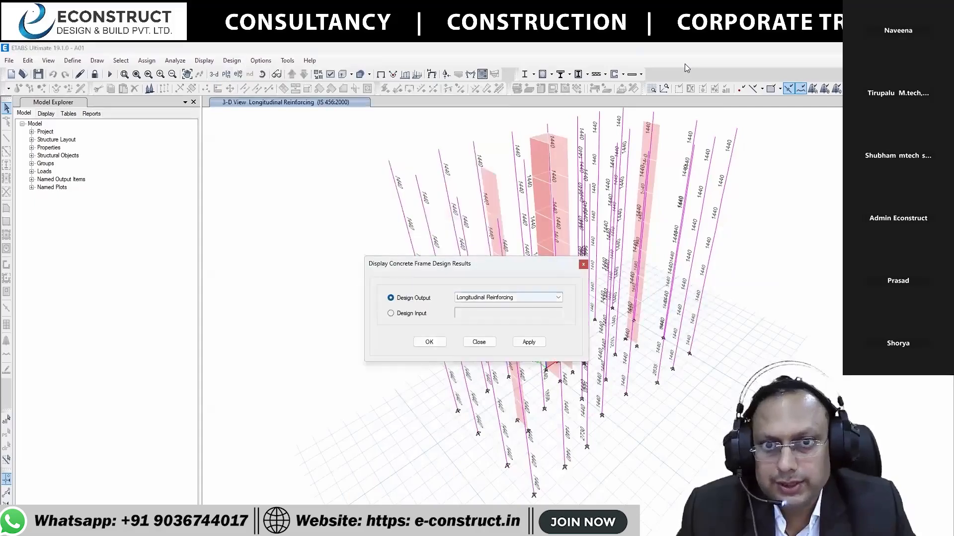
{"action": "left_click", "coordinate": [508, 297]}
{"action": "left_click", "coordinate": [477, 313]}
{"action": "left_click", "coordinate": [428, 342]}
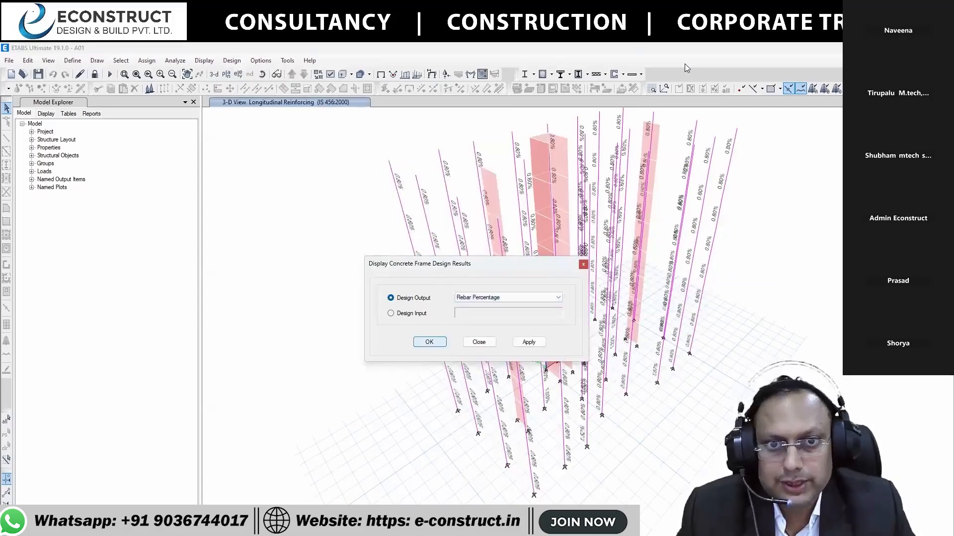
Limit the building view to the range from Story3 down to Base and inspect the lower columns' rebar percentages
{"action": "left_click", "coordinate": [96, 60]}
{"action": "left_click", "coordinate": [48, 60]}
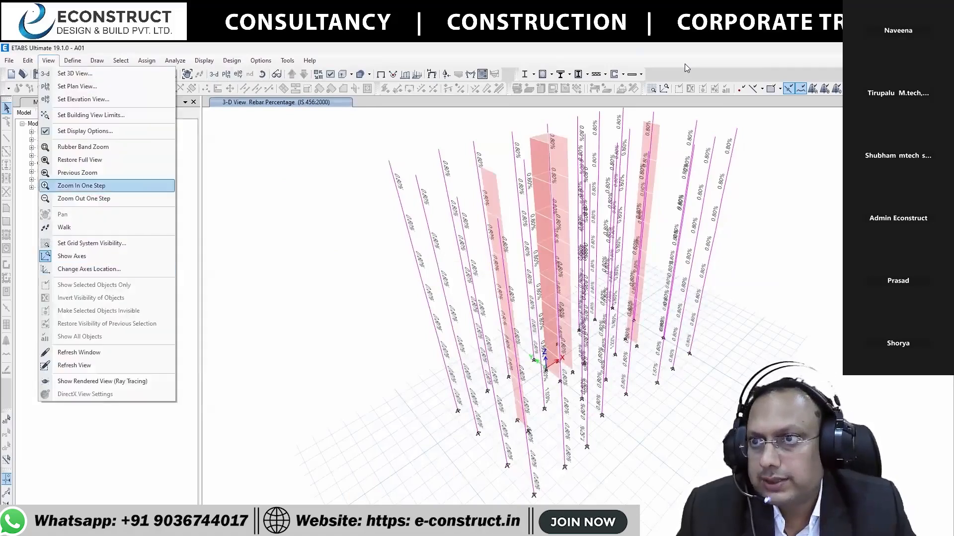
{"action": "left_click", "coordinate": [80, 115]}
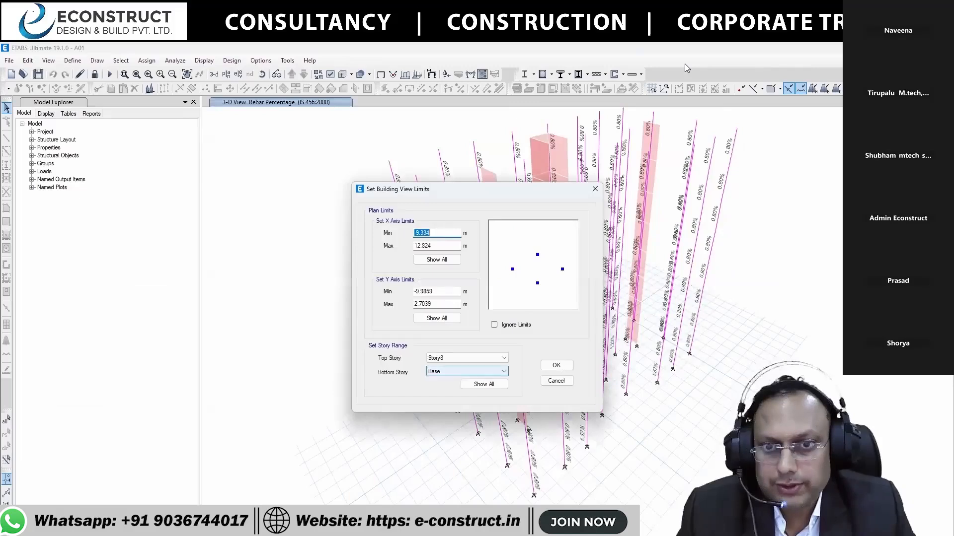
{"action": "left_click", "coordinate": [466, 358]}
{"action": "left_click", "coordinate": [466, 399]}
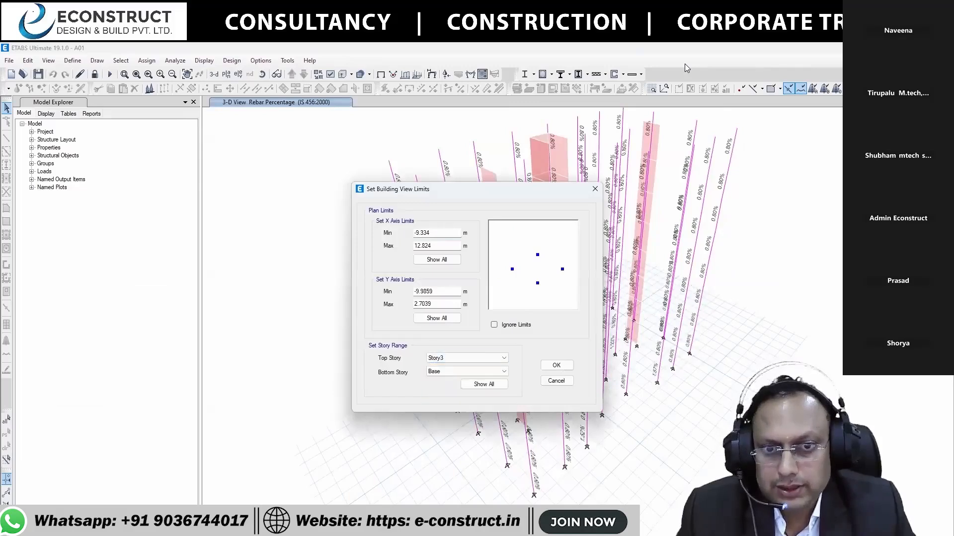
{"action": "left_click", "coordinate": [555, 365]}
{"action": "left_click", "coordinate": [262, 74]}
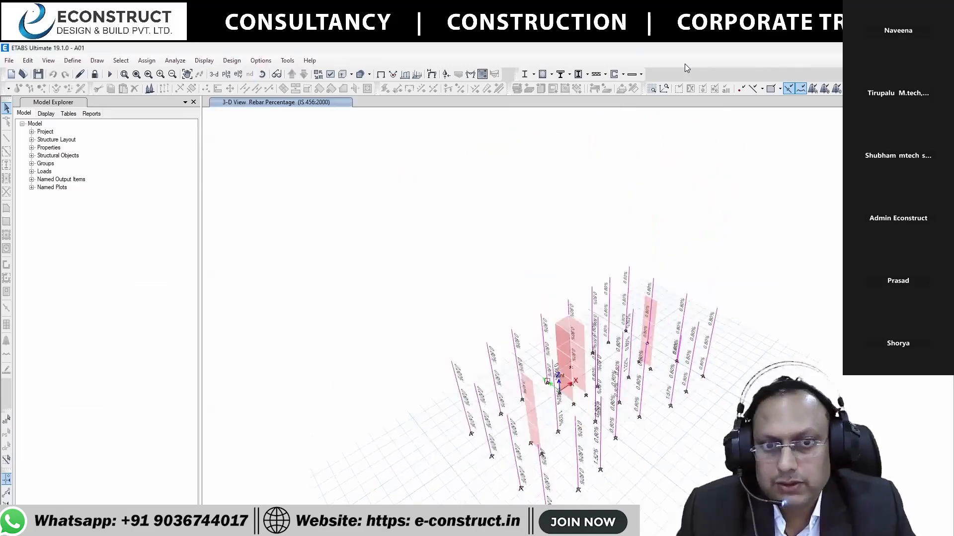
{"action": "left_click_drag", "start_coordinate": [559, 375], "coordinate": [558, 391]}
{"action": "scroll", "coordinate": [696, 305], "scroll_direction": "up", "scroll_amount": 5}
{"action": "scroll", "coordinate": [522, 298], "scroll_direction": "down", "scroll_amount": 8}
{"action": "scroll", "coordinate": [537, 298], "scroll_direction": "down", "scroll_amount": 8}
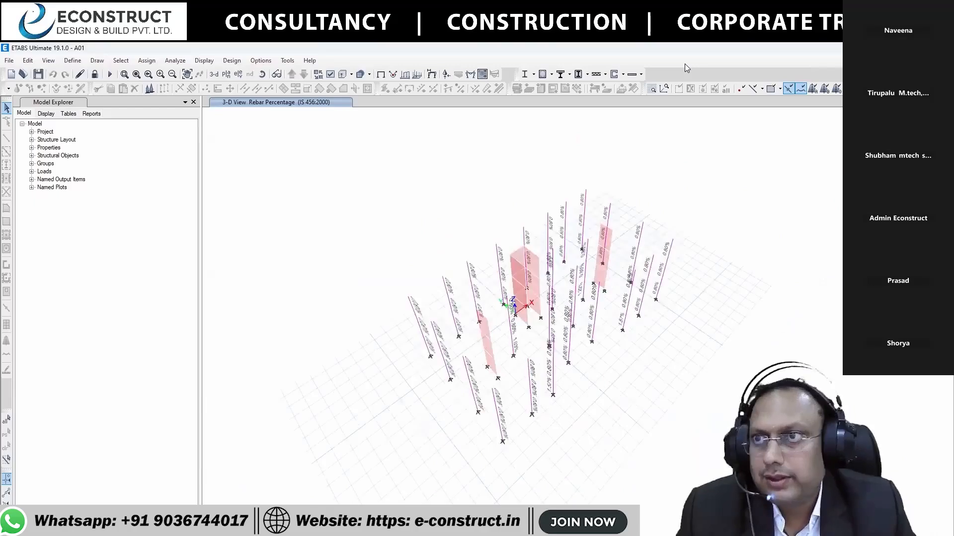
Reset the story range in the building view limits to show all stories from Story8 to Base in 3D
{"action": "left_click", "coordinate": [48, 61]}
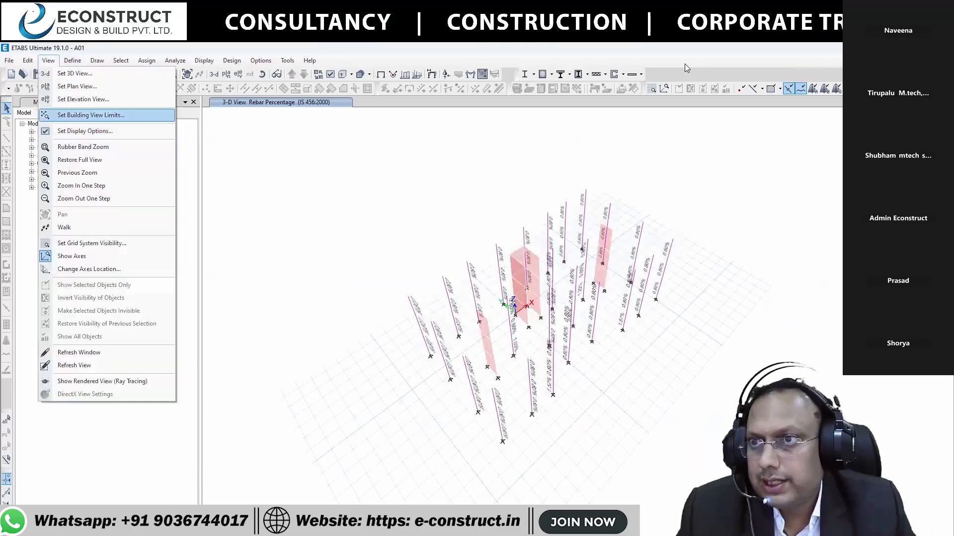
{"action": "left_click", "coordinate": [91, 115]}
{"action": "left_click", "coordinate": [484, 384]}
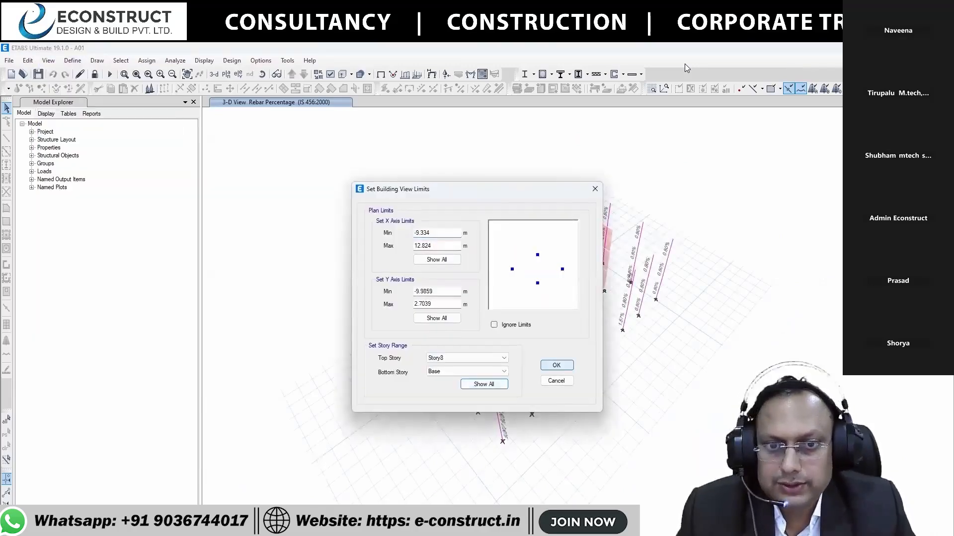
{"action": "left_click", "coordinate": [556, 365]}
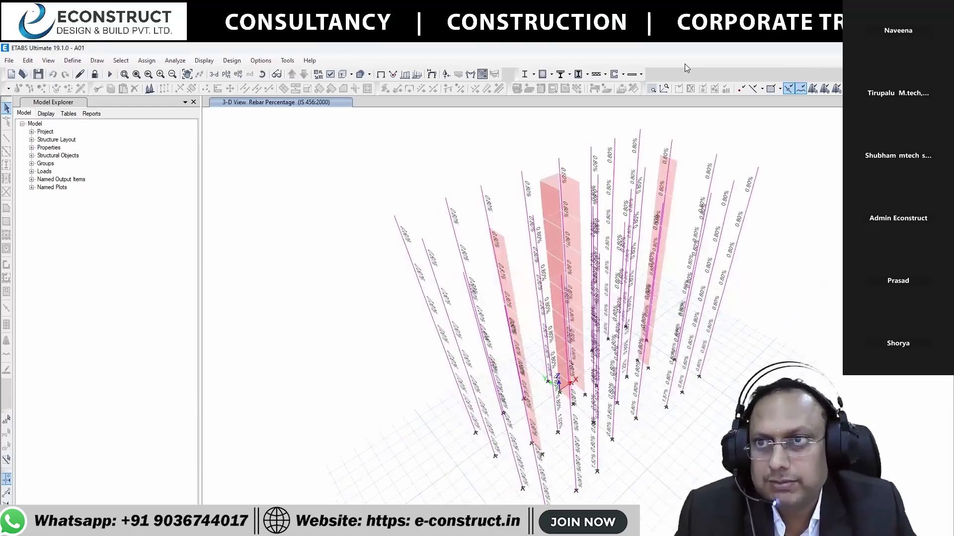
{"action": "left_click", "coordinate": [213, 74]}
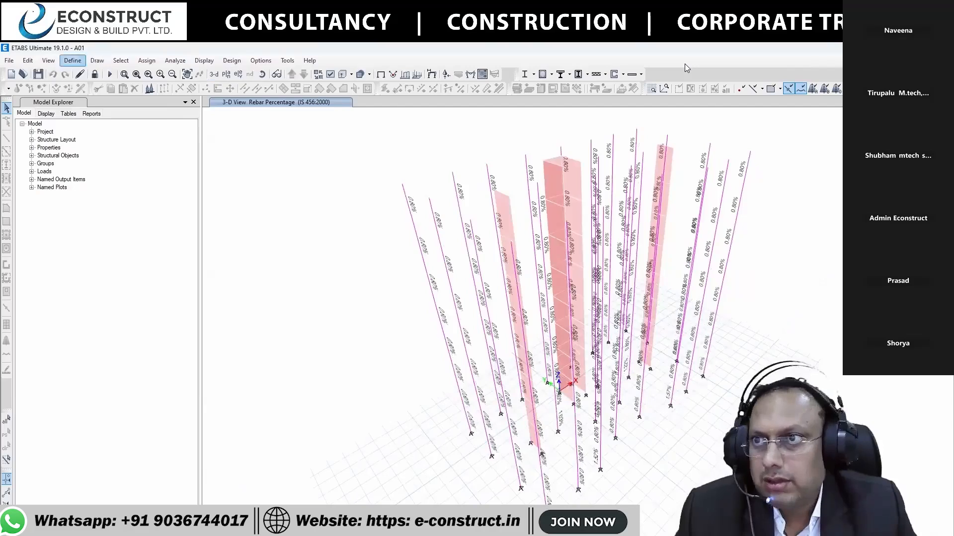
{"action": "left_click", "coordinate": [48, 60]}
{"action": "key", "text": "Escape"}
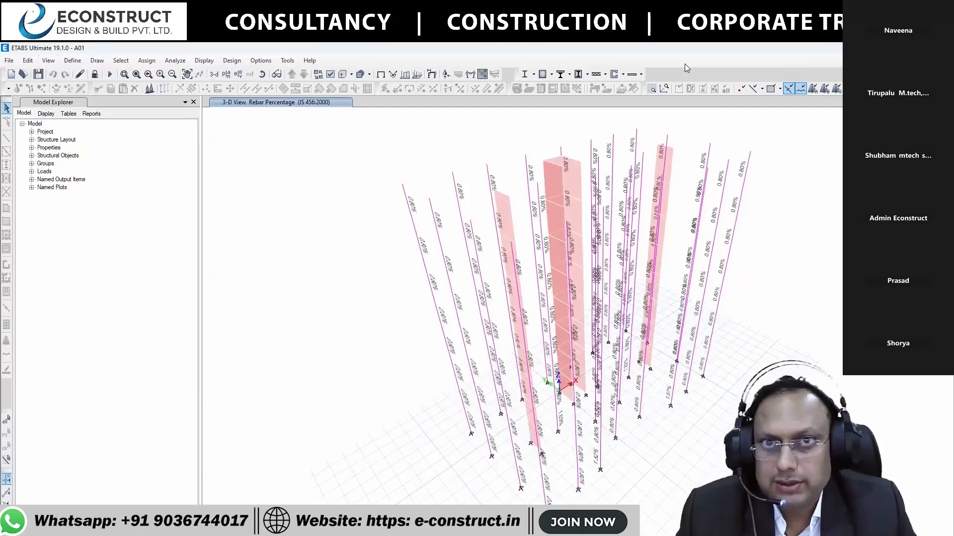
Restore the default view options for the 3D view
{"action": "left_click", "coordinate": [470, 74]}
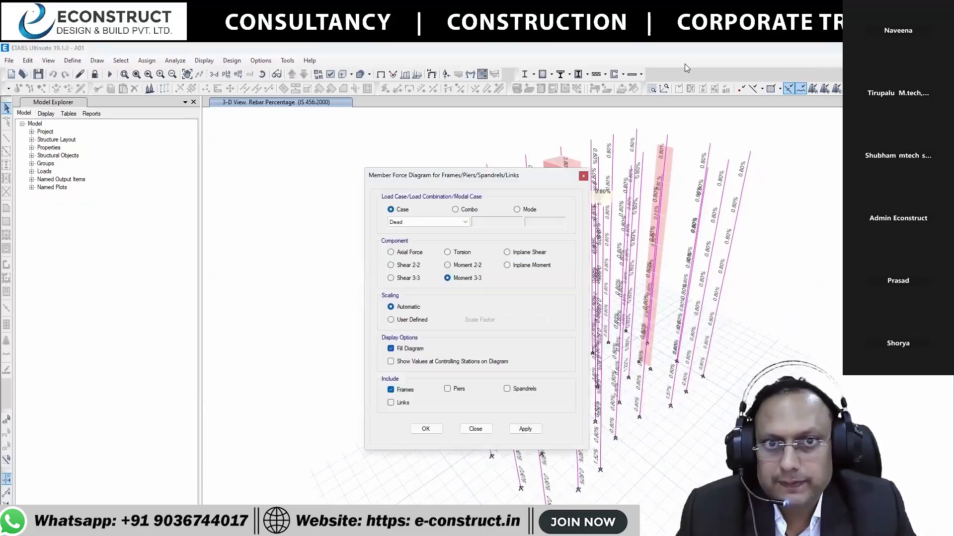
{"action": "key", "text": "Escape"}
{"action": "left_click", "coordinate": [329, 74]}
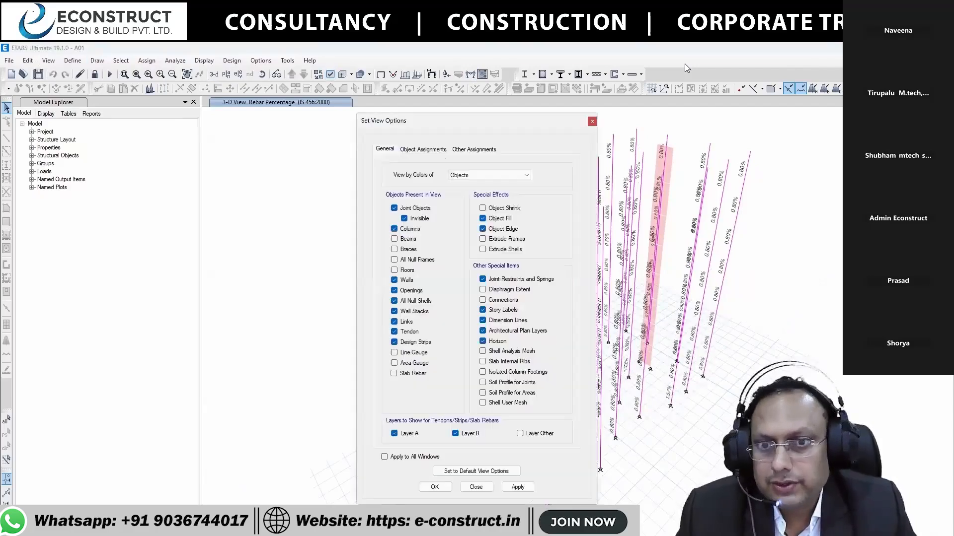
{"action": "left_click", "coordinate": [476, 471]}
{"action": "left_click", "coordinate": [434, 487]}
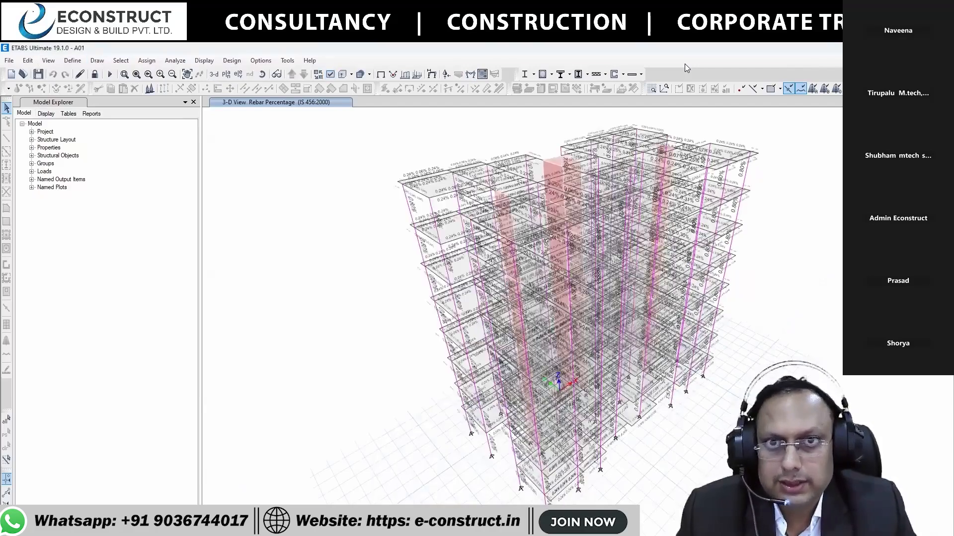
Display the displacement contours of the deformed shape for the Dead load case in the 3D view
{"action": "left_click", "coordinate": [446, 74]}
{"action": "left_click", "coordinate": [523, 455]}
{"action": "left_click", "coordinate": [474, 455]}
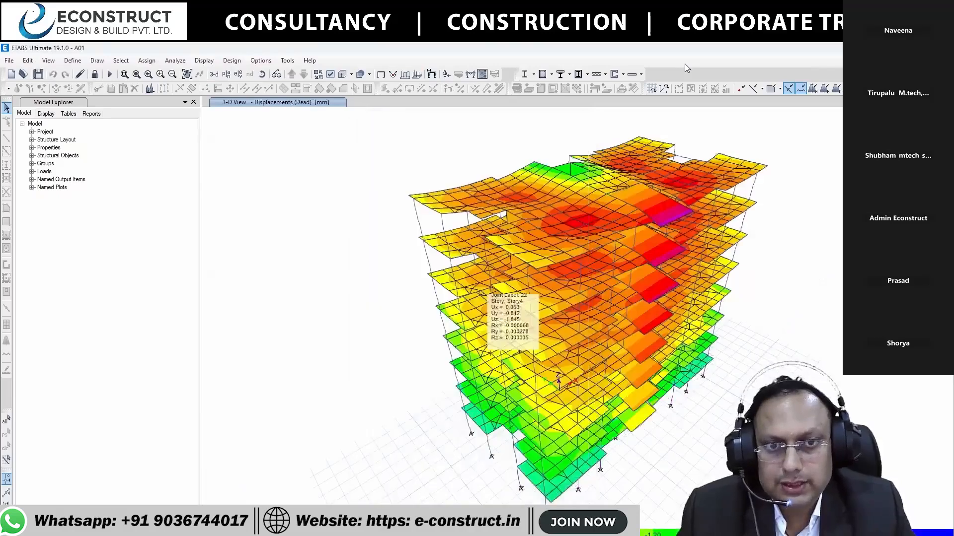
Display the filled Moment 3-3 diagram of the frames for the Dead case, and return to the undeformed shape
{"action": "left_click", "coordinate": [470, 74]}
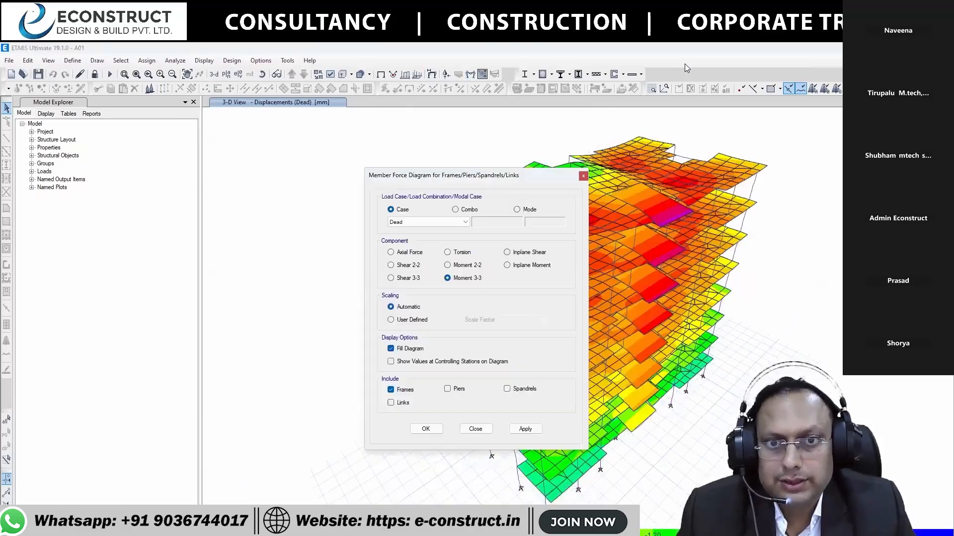
{"action": "left_click", "coordinate": [525, 429]}
{"action": "left_click", "coordinate": [476, 428]}
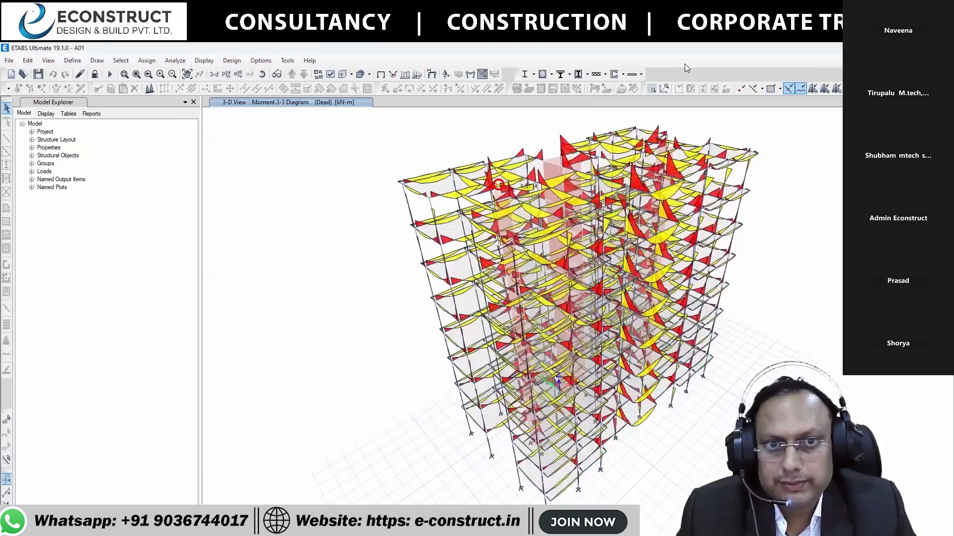
{"action": "left_click", "coordinate": [380, 74]}
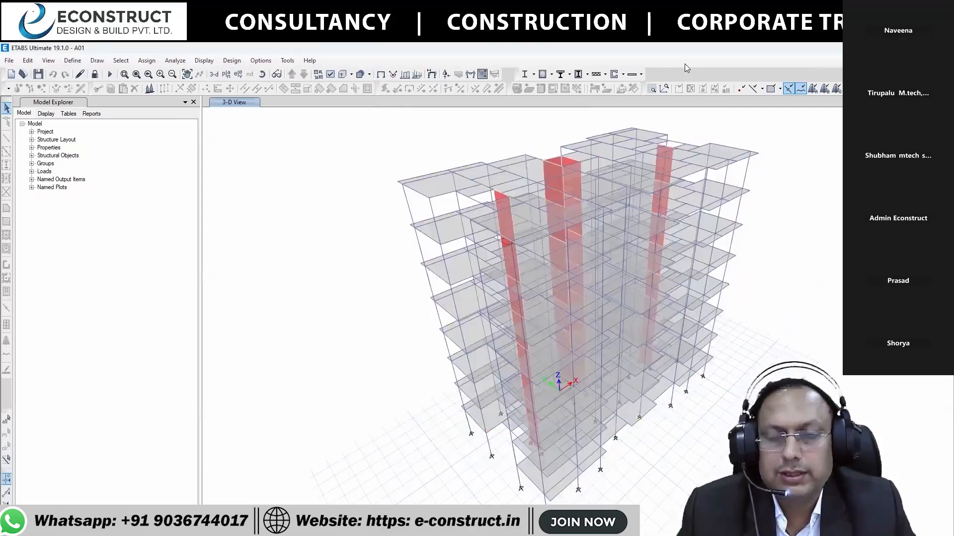
Review the detailing rebar selection rules for non-seismic beams and accept them as they are
{"action": "left_click", "coordinate": [231, 61]}
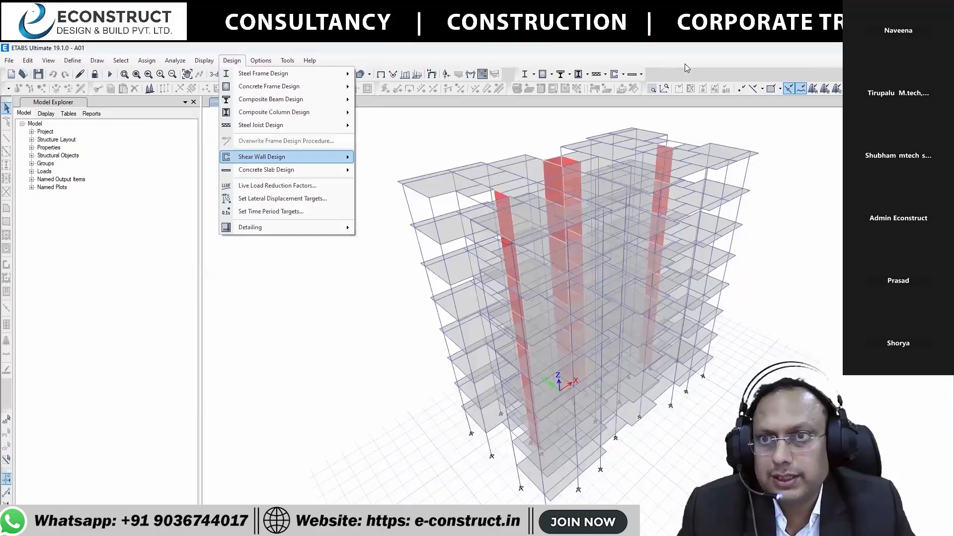
{"action": "mouse_move", "coordinate": [250, 227]}
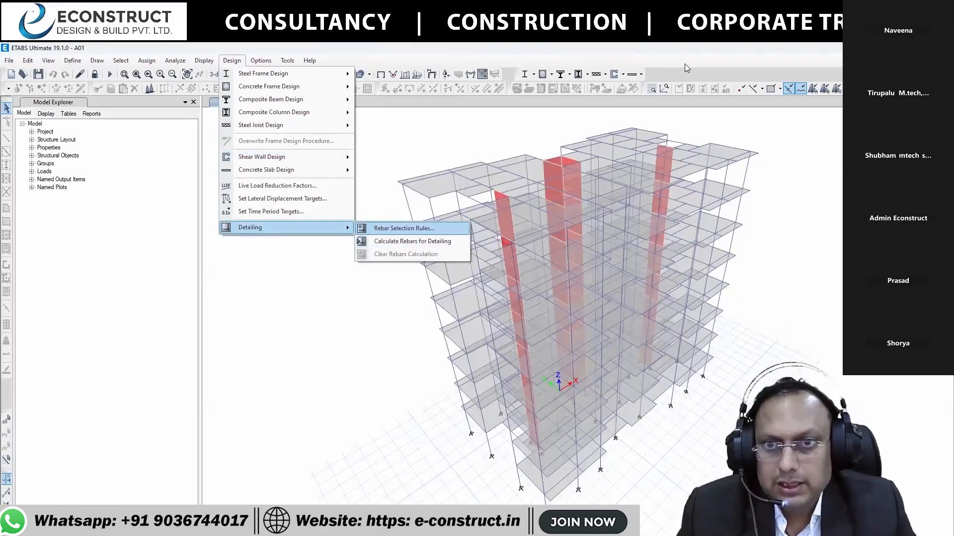
{"action": "left_click", "coordinate": [403, 228]}
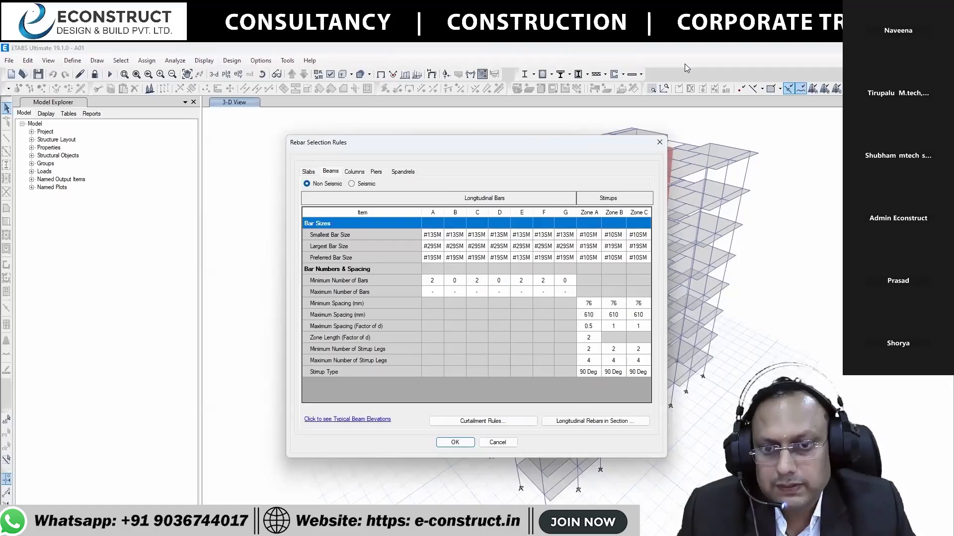
{"action": "left_click", "coordinate": [455, 442]}
Calculate the rebars for detailing of the whole model
{"action": "left_click", "coordinate": [231, 60]}
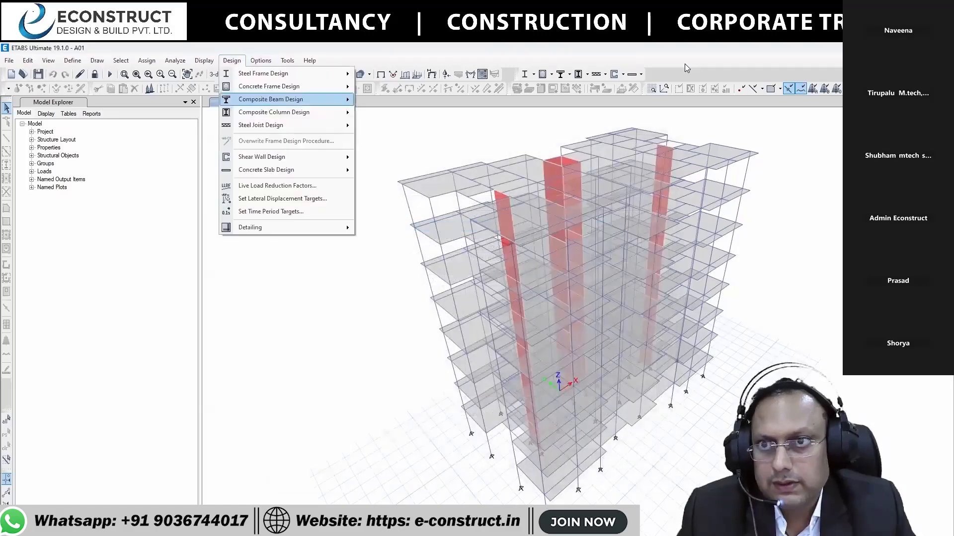
{"action": "mouse_move", "coordinate": [286, 227]}
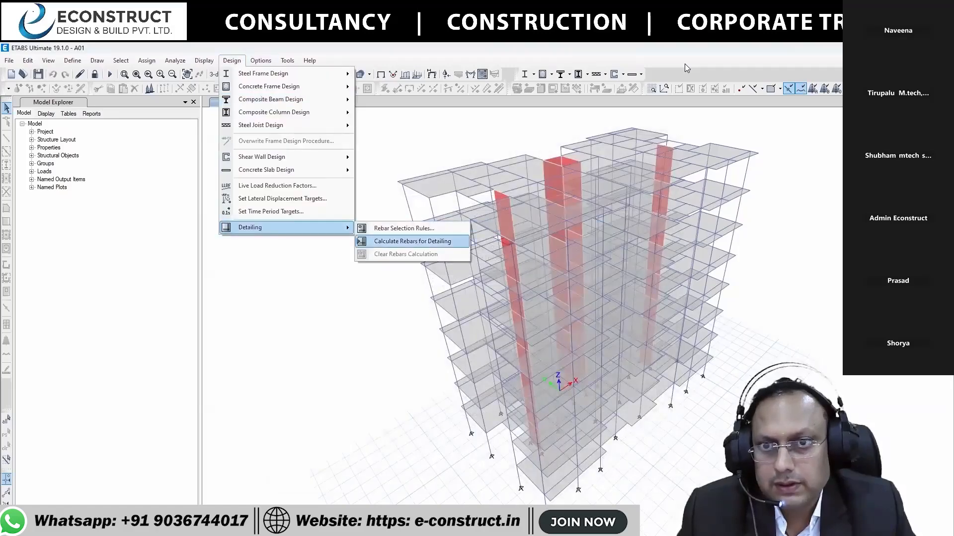
{"action": "left_click", "coordinate": [412, 241]}
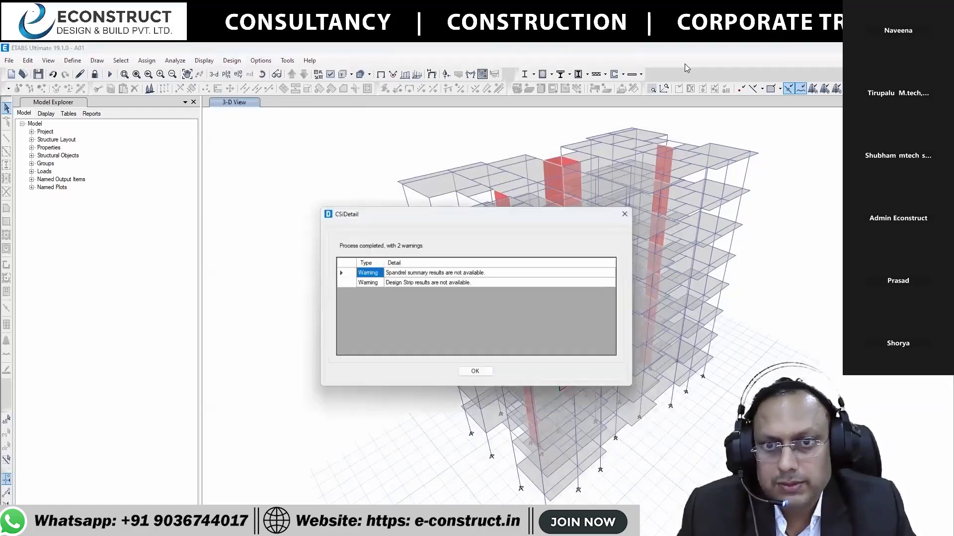
{"action": "key", "text": "Return"}
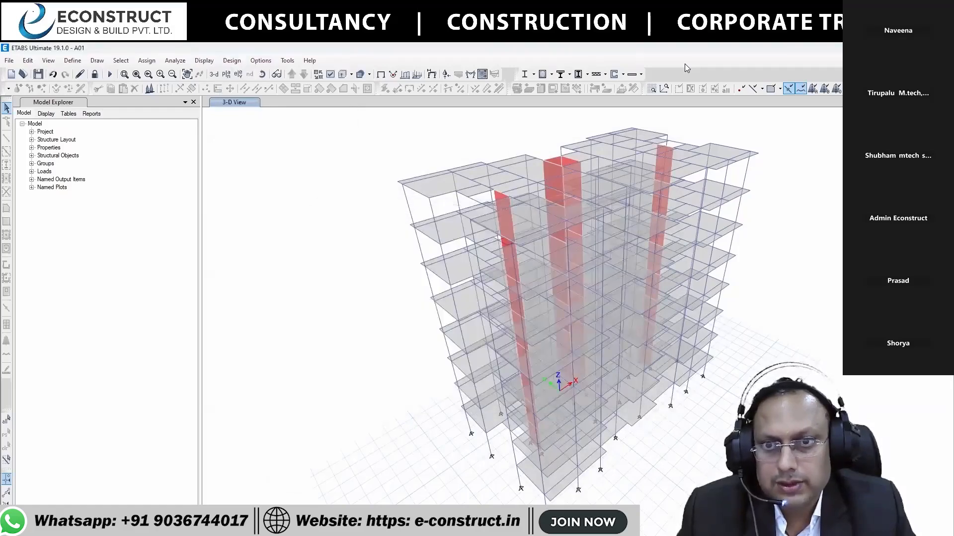
Display the slabs' finite element based enveloping flexural reinforcement for Direction 1 - Top Rebar in the 3D view
{"action": "left_click", "coordinate": [232, 60]}
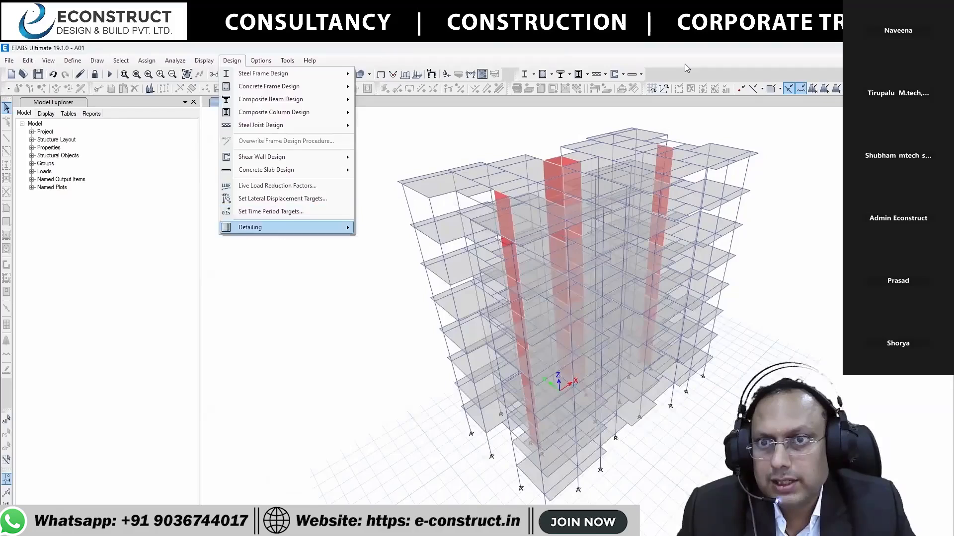
{"action": "key", "text": "Escape"}
{"action": "left_click", "coordinate": [232, 60]}
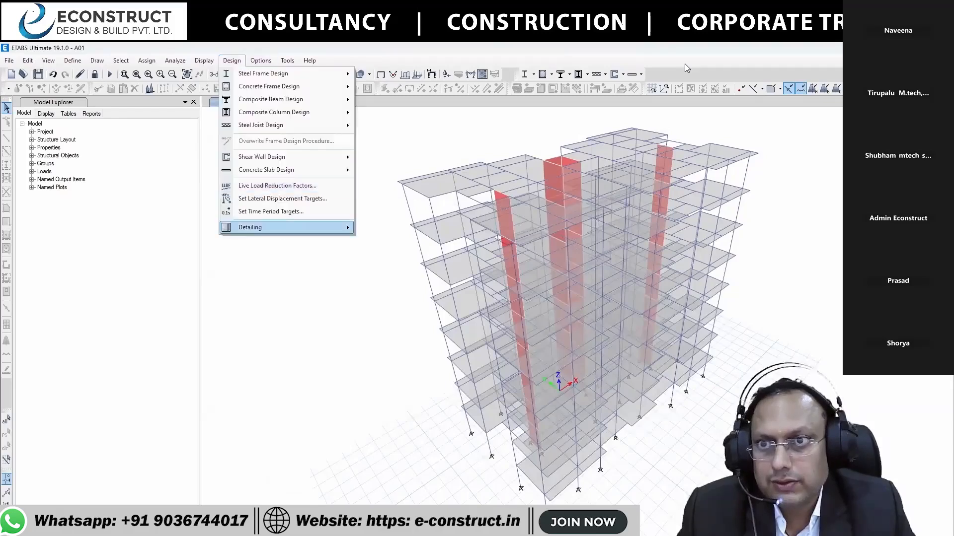
{"action": "mouse_move", "coordinate": [287, 226]}
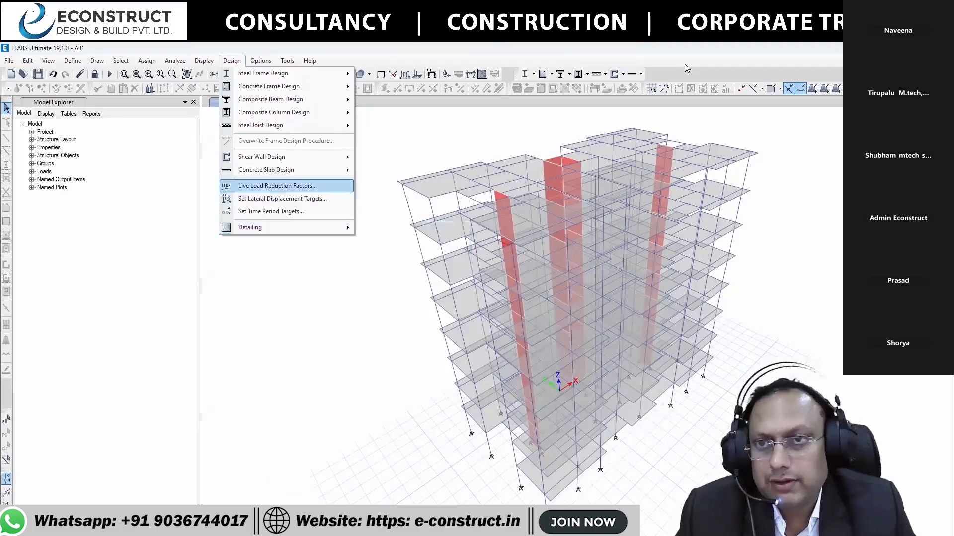
{"action": "mouse_move", "coordinate": [287, 170]}
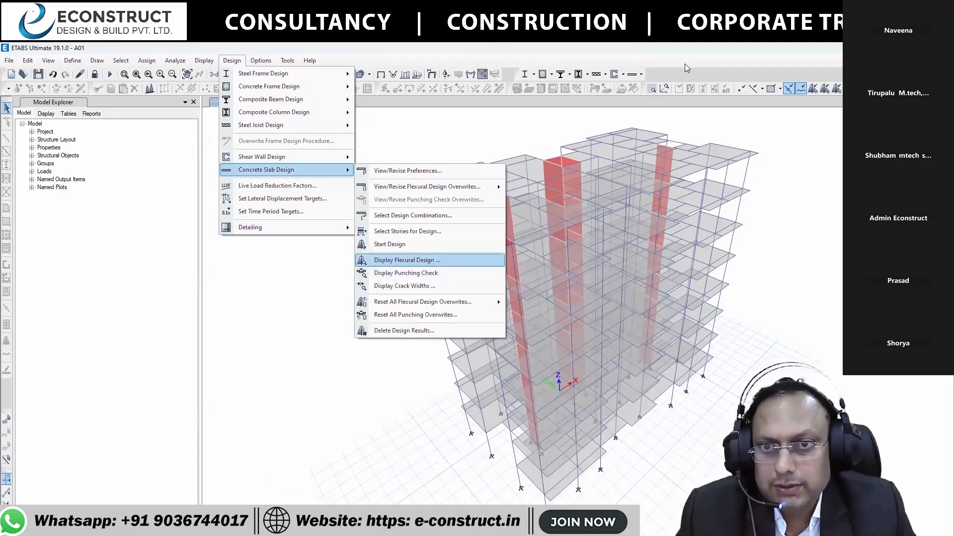
{"action": "key", "text": "Return"}
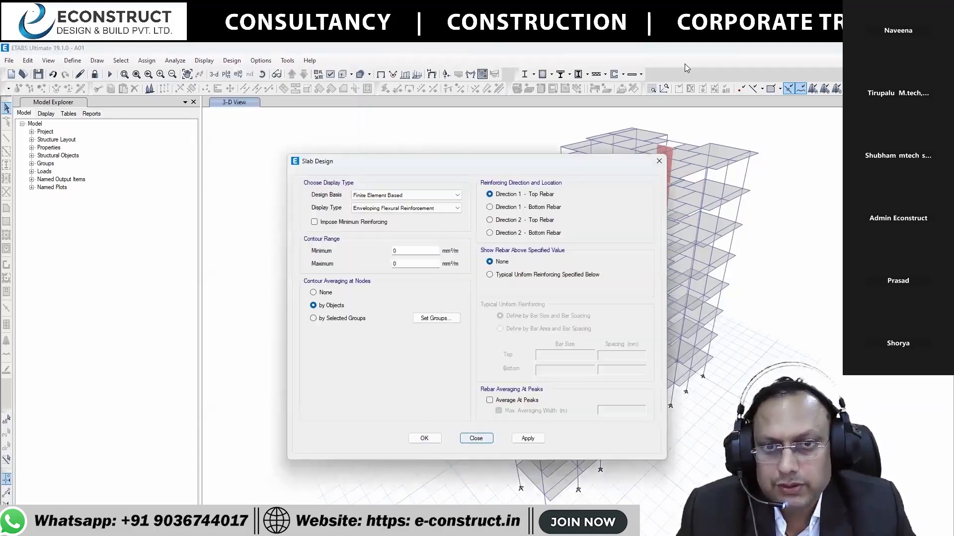
{"action": "key", "text": "Tab"}
{"action": "key", "text": "Return"}
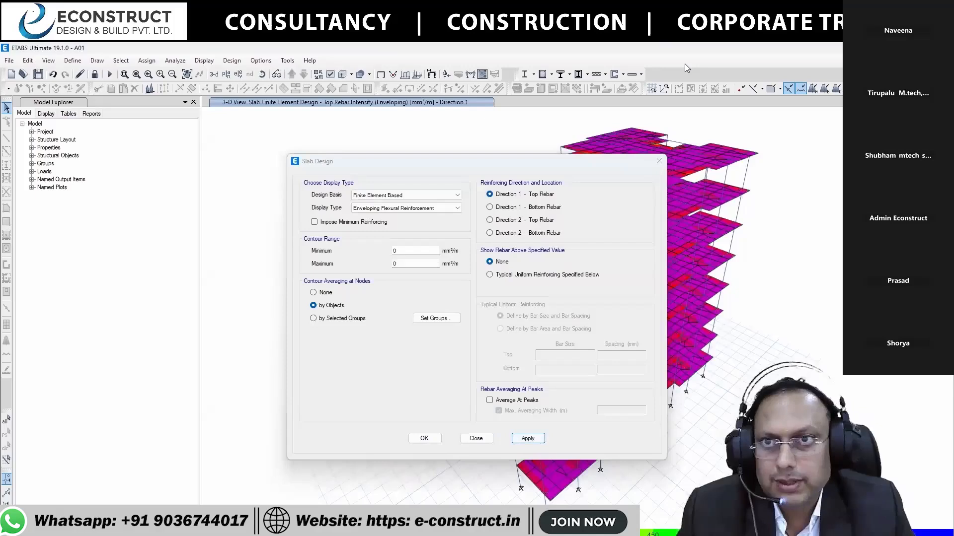
Switch the slab reinforcement display to the Story6 plan view
{"action": "key", "text": "shift+F1"}
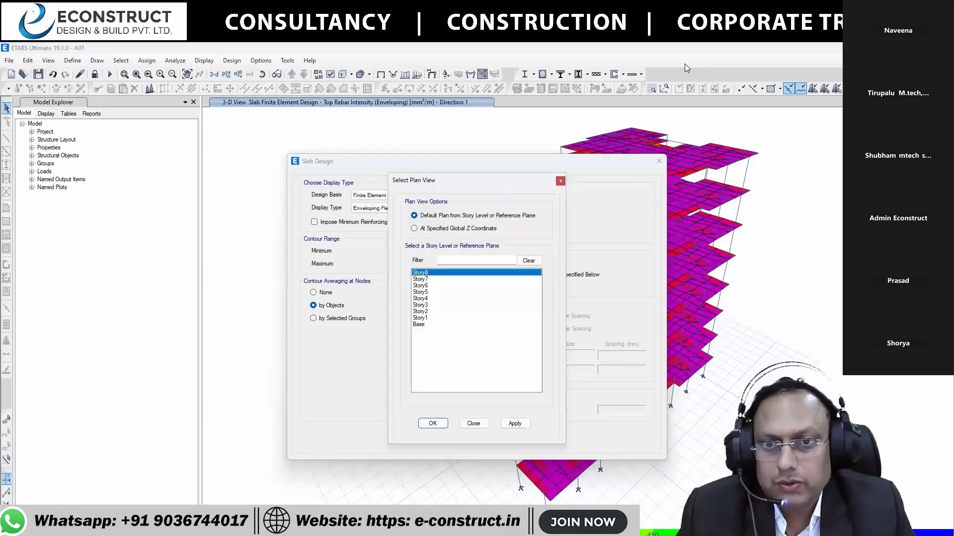
{"action": "key", "text": "Down"}
{"action": "key", "text": "Down"}
{"action": "key", "text": "Return"}
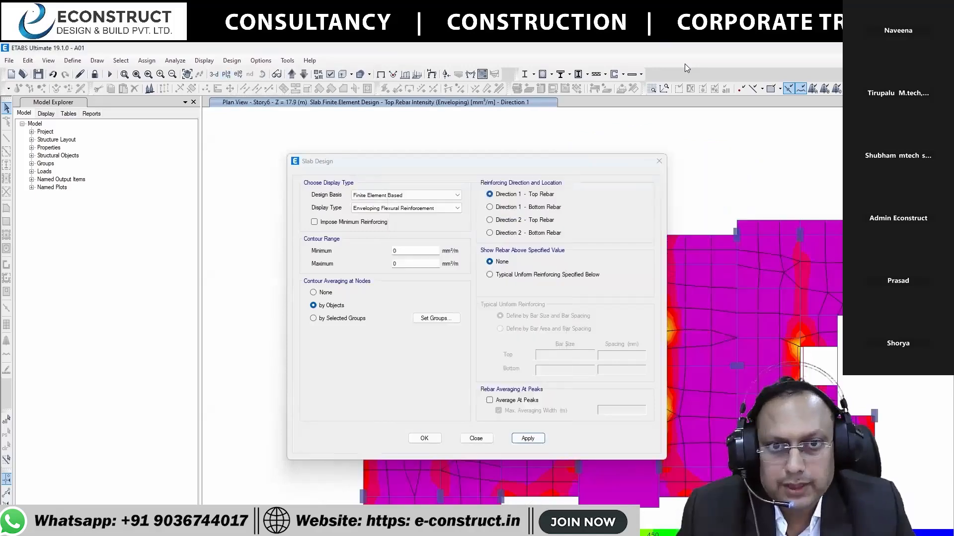
Display the Direction 1 - Bottom Rebar intensity on the Story6 slab, and return to the undeformed plan
{"action": "key", "text": "Down"}
{"action": "key", "text": "Return"}
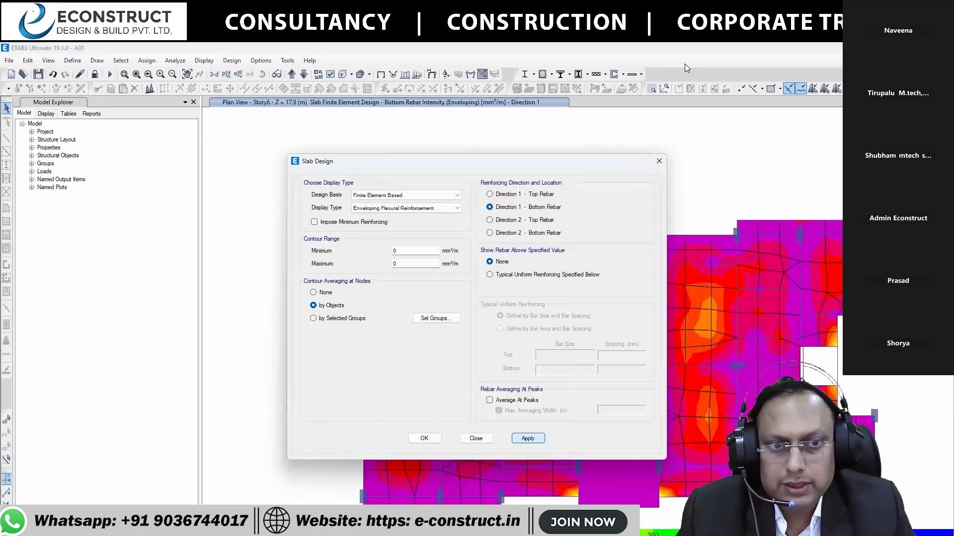
{"action": "left_click_drag", "start_coordinate": [261, 140], "coordinate": [239, 143]}
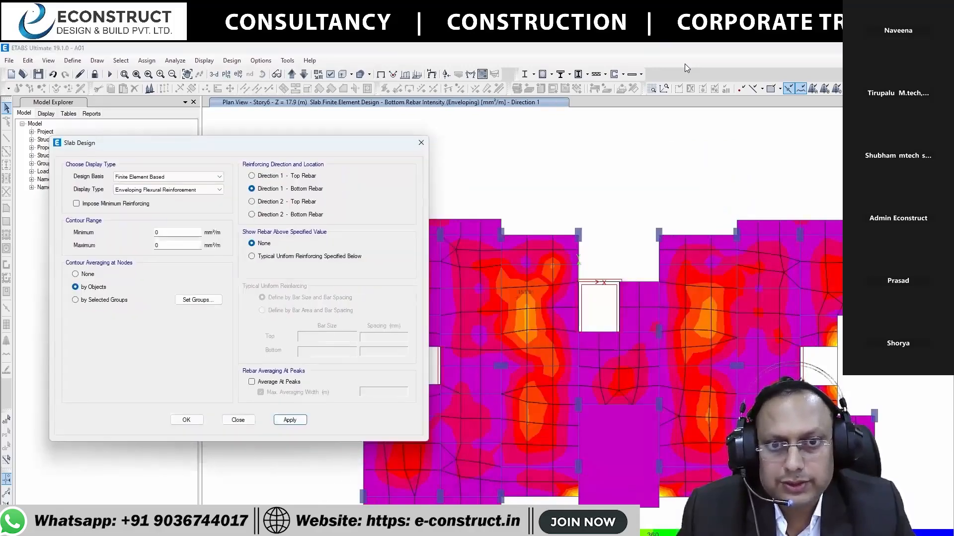
{"action": "left_click_drag", "start_coordinate": [519, 159], "coordinate": [492, 107]}
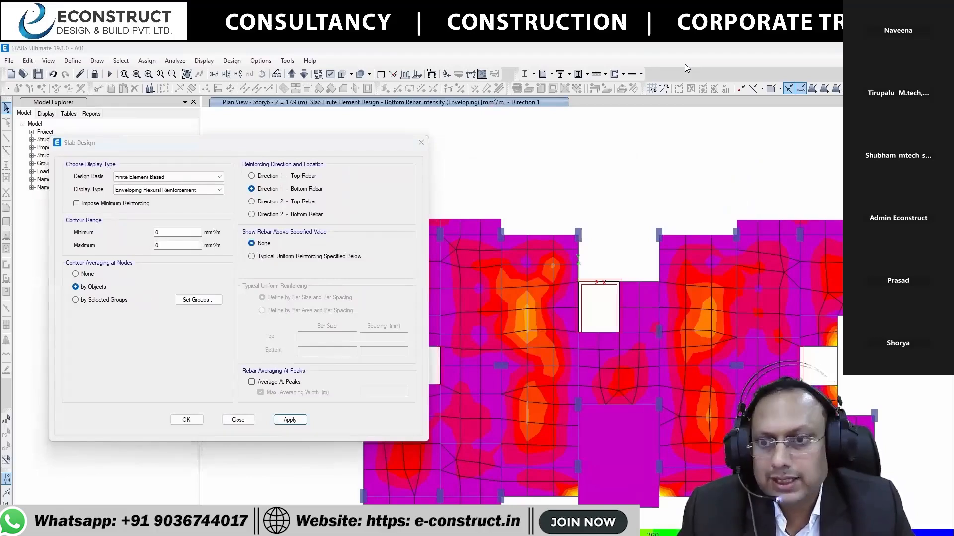
{"action": "key", "text": "Escape"}
{"action": "middle_click_drag", "start_coordinate": [578, 318], "coordinate": [542, 280]}
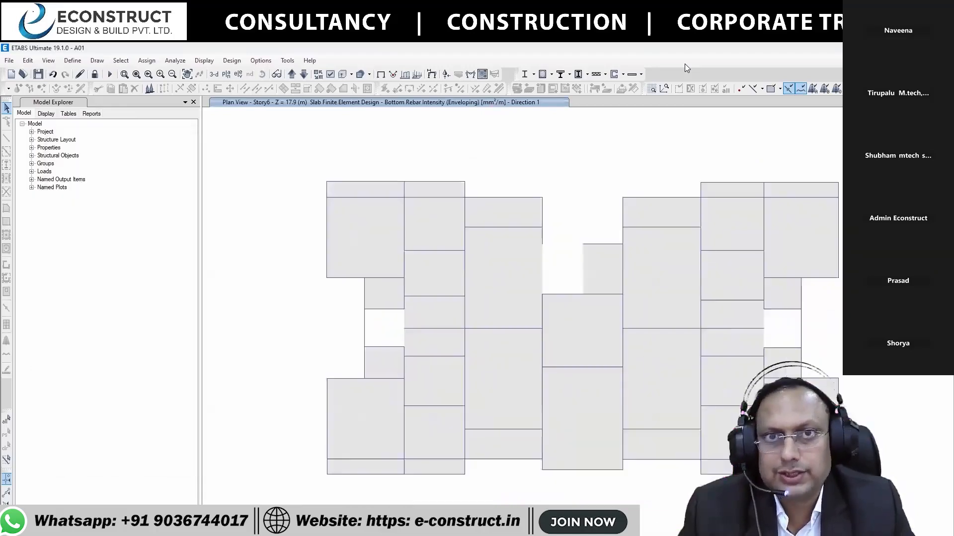
{"action": "key", "text": "F4"}
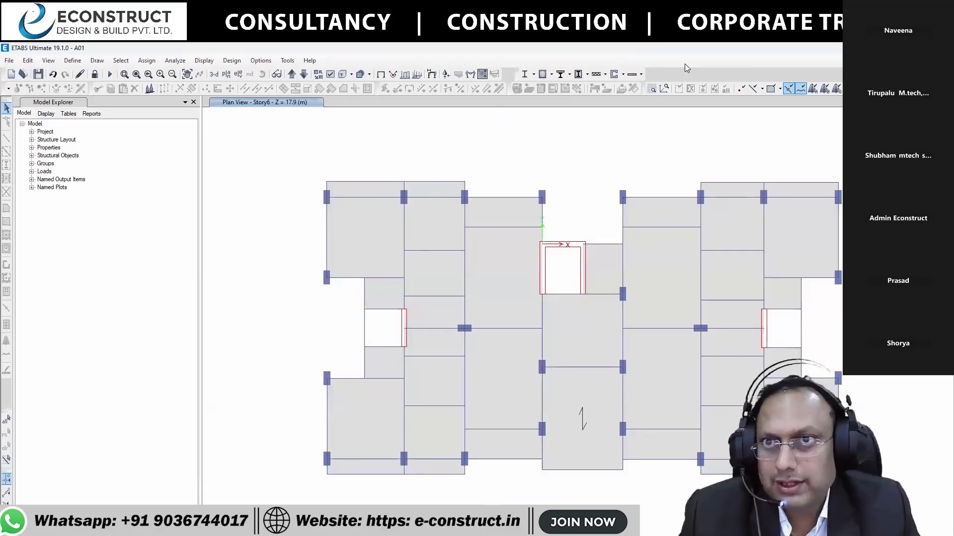
Open the ETABS documentation list, look through its Manuals section and close it
{"action": "key", "text": "alt+h"}
{"action": "key", "text": "Up"}
{"action": "key", "text": "Up"}
{"action": "key", "text": "Return"}
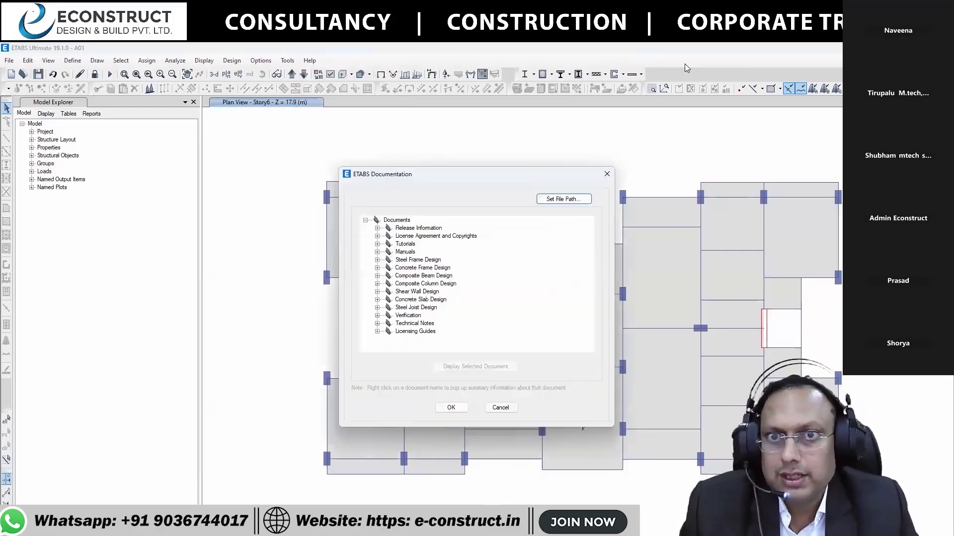
{"action": "left_click", "coordinate": [377, 252]}
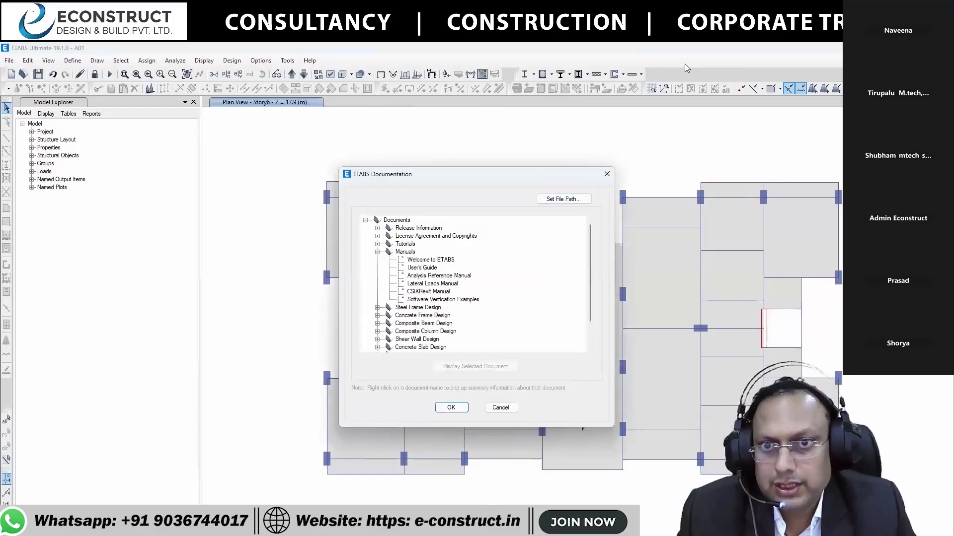
{"action": "left_click", "coordinate": [500, 407]}
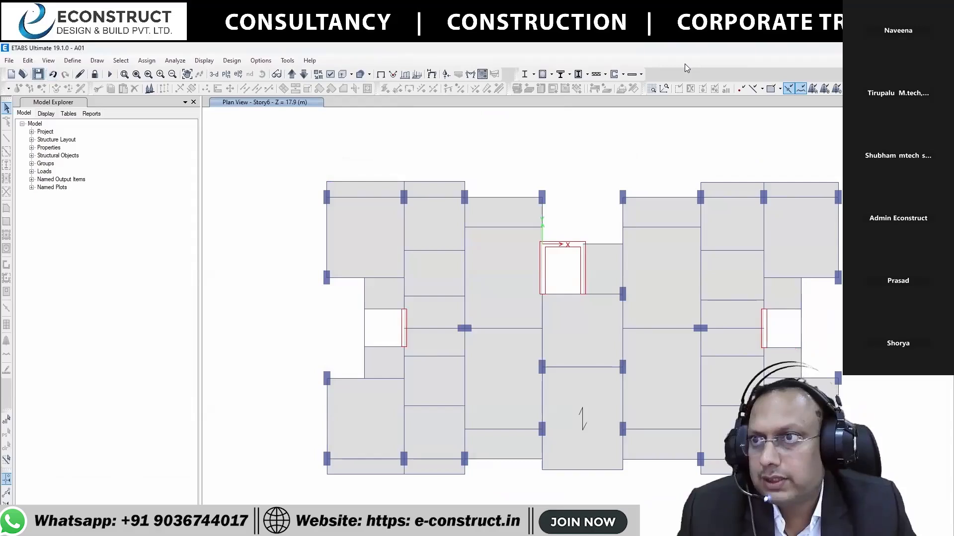
Generate the Summary Report of the A01 model, look through its pages and go back to the cover page
{"action": "left_click", "coordinate": [9, 61]}
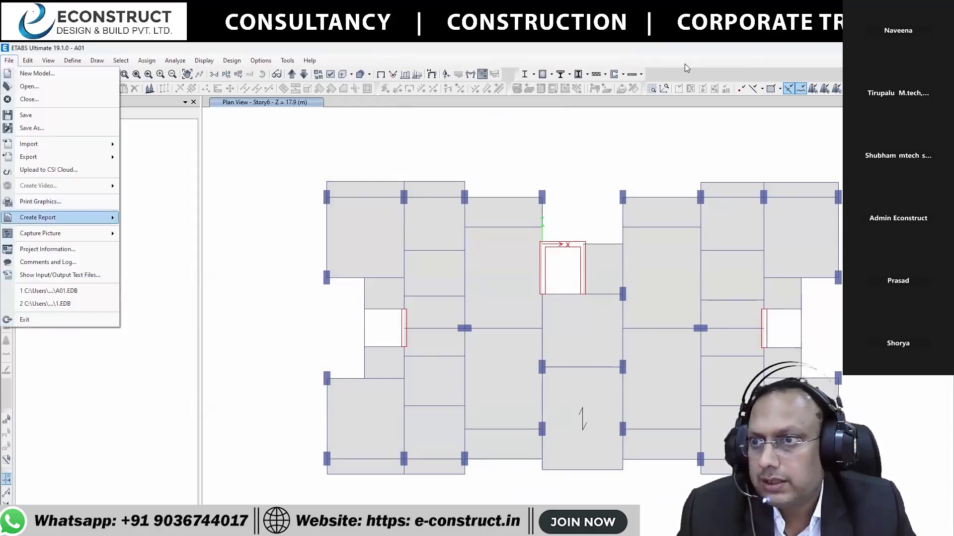
{"action": "mouse_move", "coordinate": [38, 217]}
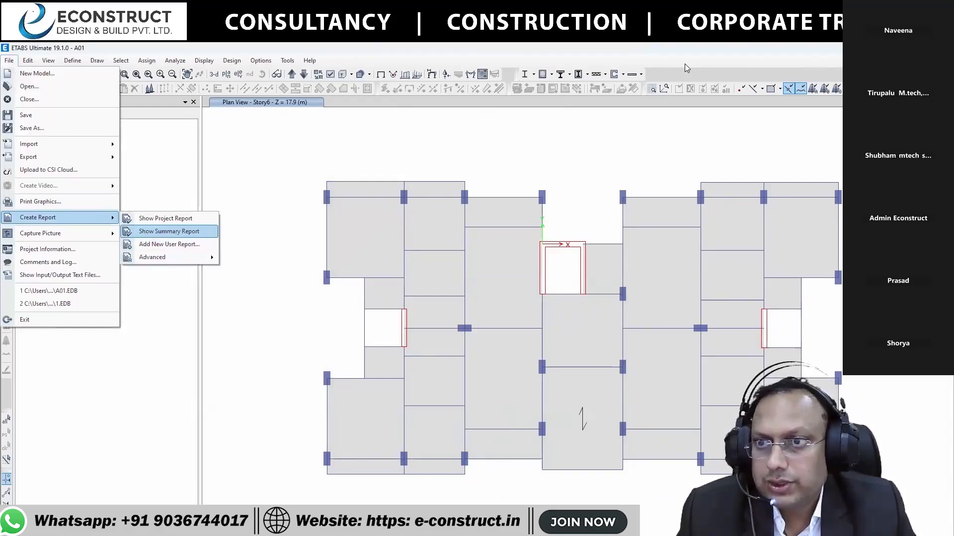
{"action": "left_click", "coordinate": [169, 231]}
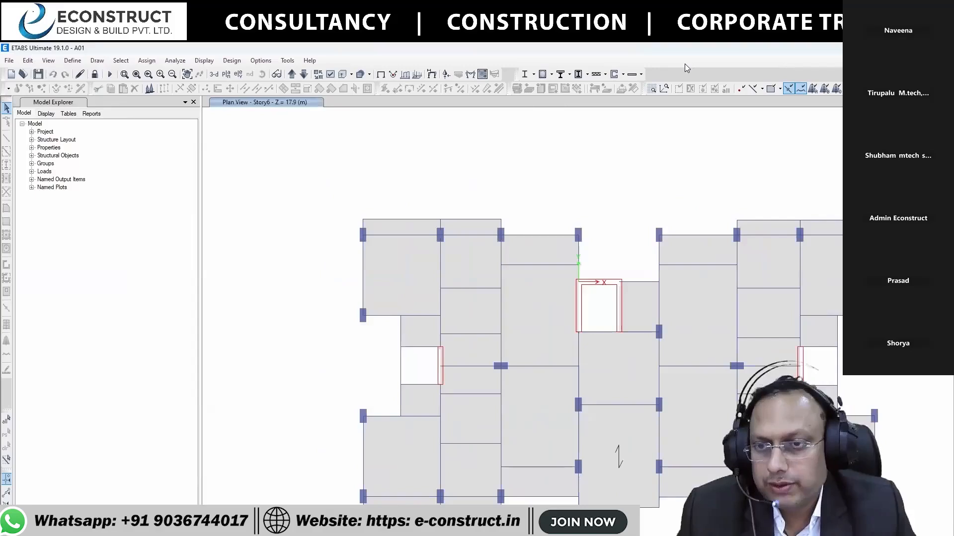
{"action": "scroll", "coordinate": [573, 315], "scroll_direction": "down", "scroll_amount": 9}
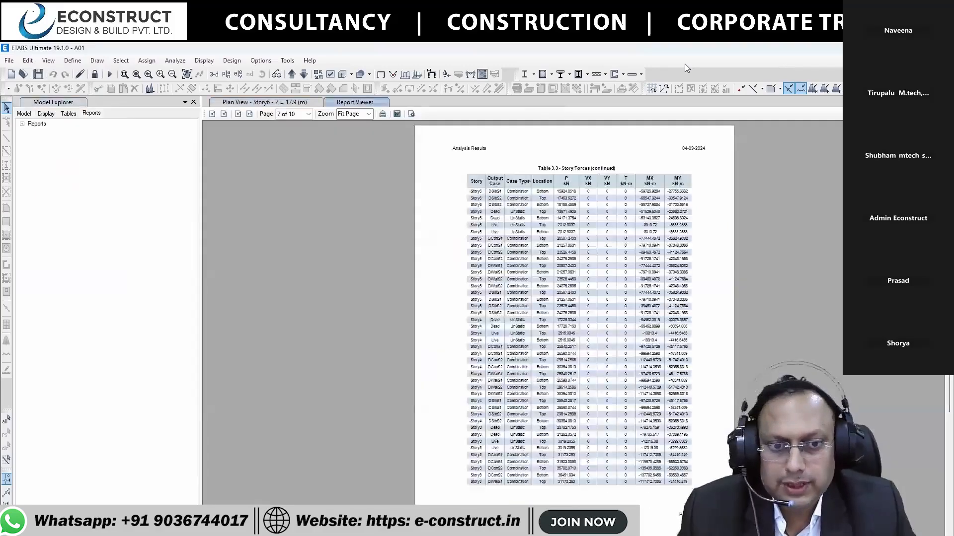
{"action": "key", "text": "Home"}
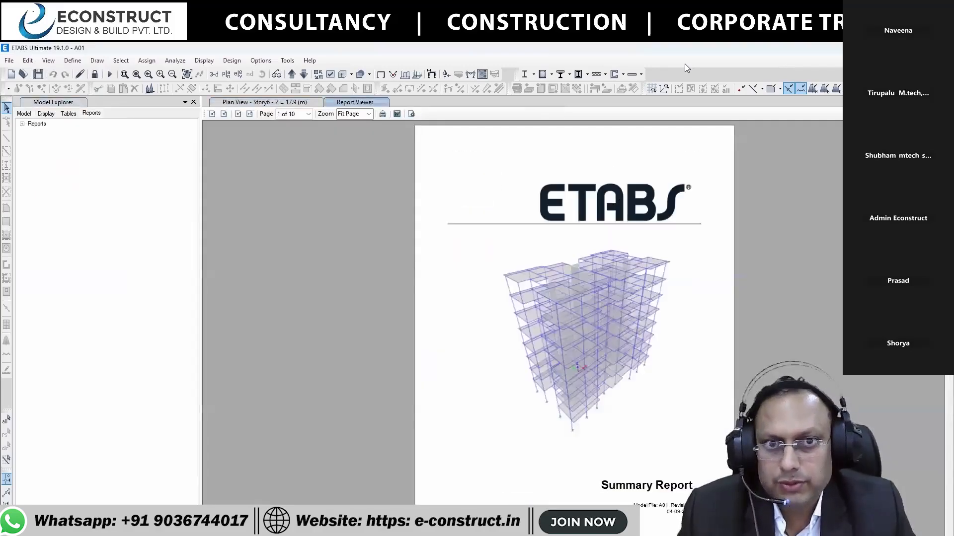
Export the report to the A01 folder as the Word document Summary Report, and open the saved file in Word
{"action": "left_click", "coordinate": [397, 113]}
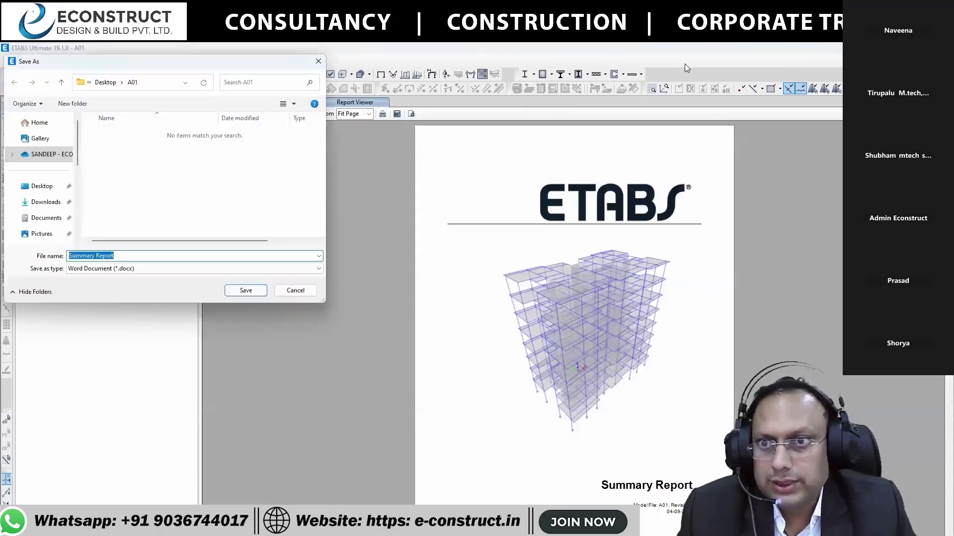
{"action": "key", "text": "Return"}
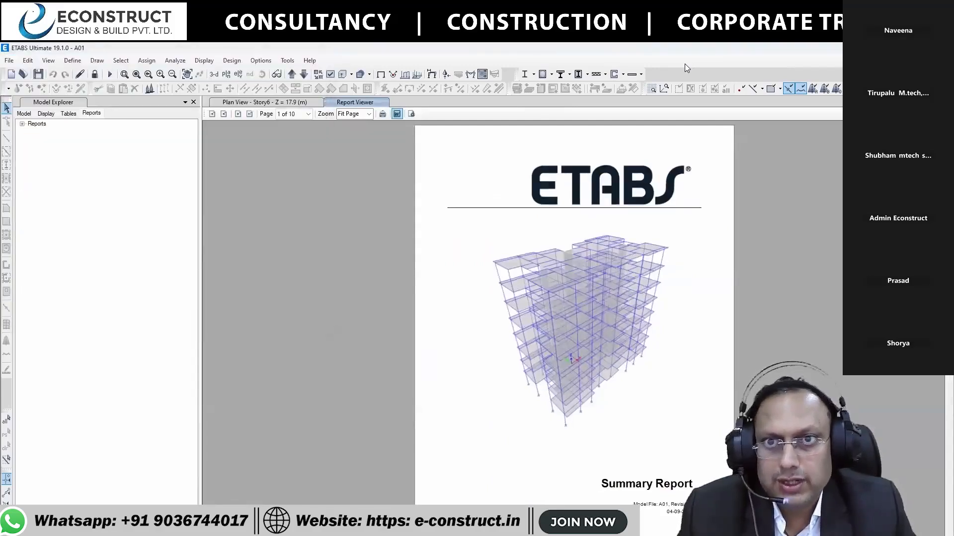
{"action": "left_click", "coordinate": [396, 114]}
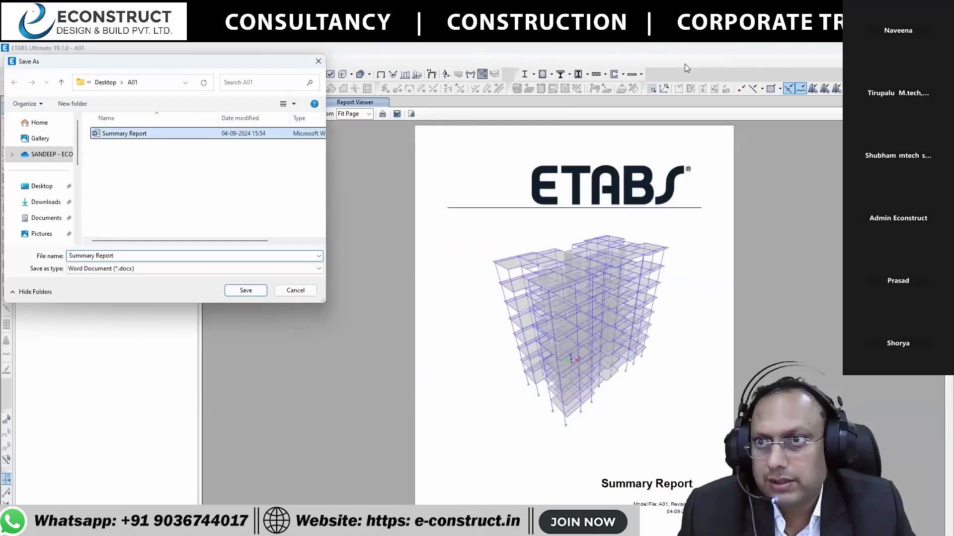
{"action": "right_click", "coordinate": [192, 133]}
{"action": "left_click", "coordinate": [213, 154]}
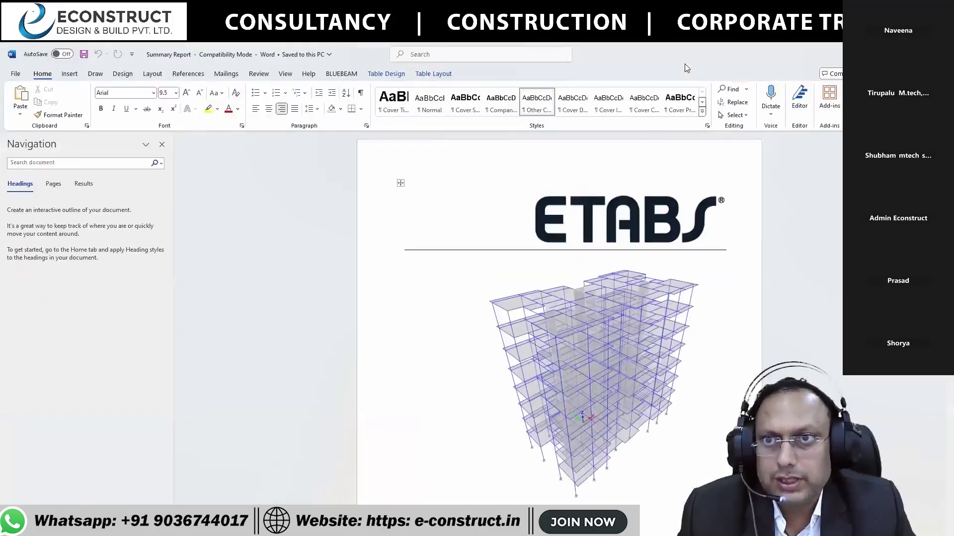
Look through the exported Summary Report in Word, then return to ETABS without saving again and show the Story6 plan view
{"action": "scroll", "coordinate": [559, 318], "scroll_direction": "down", "scroll_amount": 3}
{"action": "scroll", "coordinate": [559, 318], "scroll_direction": "down", "scroll_amount": 20}
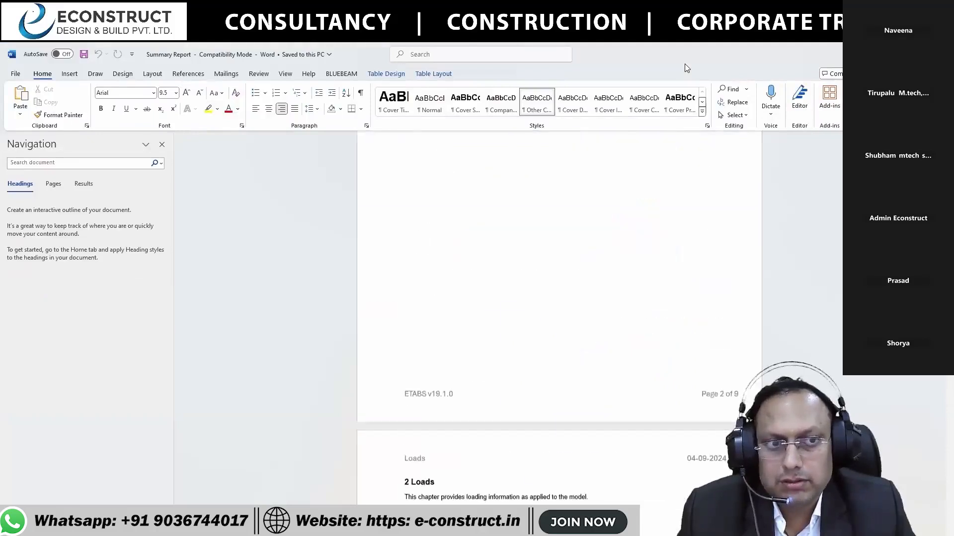
{"action": "scroll", "coordinate": [559, 317], "scroll_direction": "down", "scroll_amount": 12}
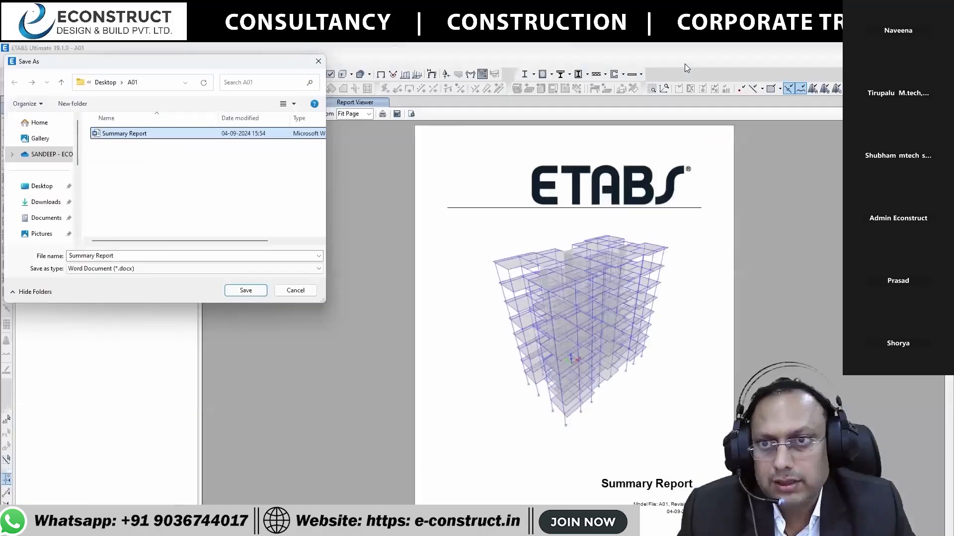
{"action": "key", "text": "Escape"}
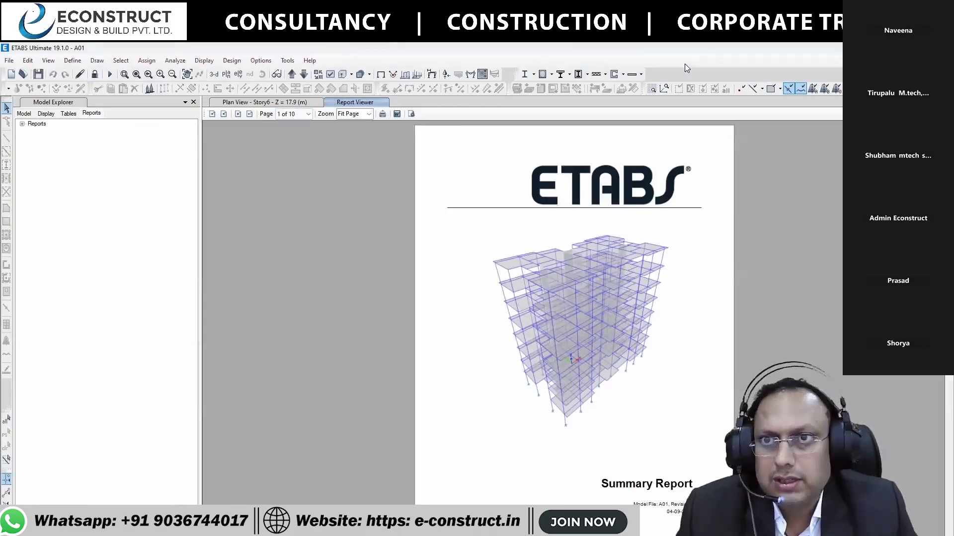
{"action": "key", "text": "ctrl+Tab"}
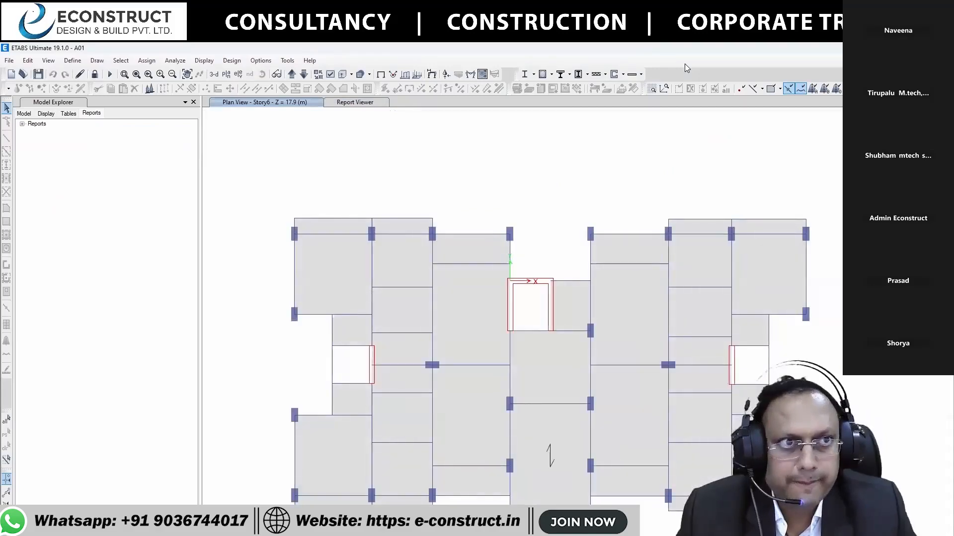
Show the Steel Structure Modeling in ETABS slide in the presentation, and switch to the ETABS window with the G+50-04 model
{"action": "key", "text": "Return"}
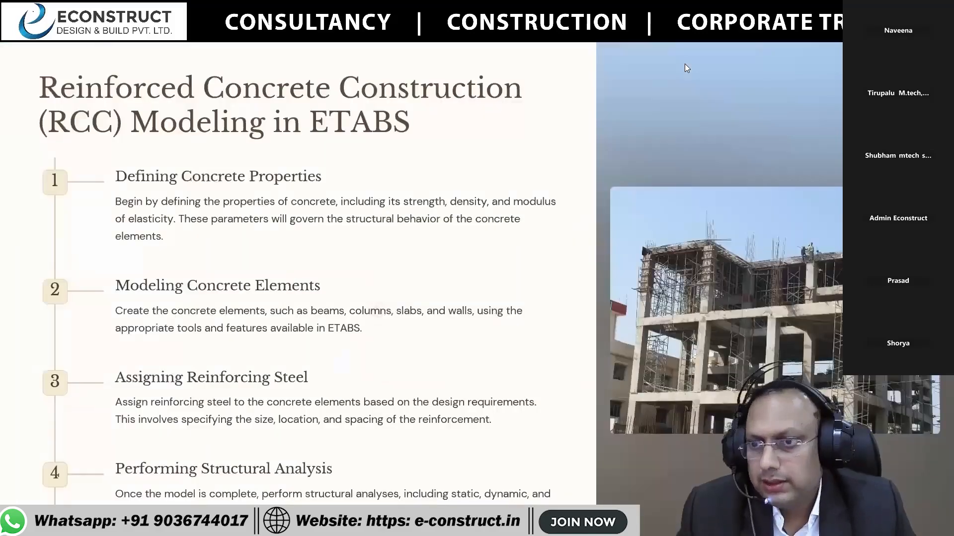
{"action": "key", "text": "Right"}
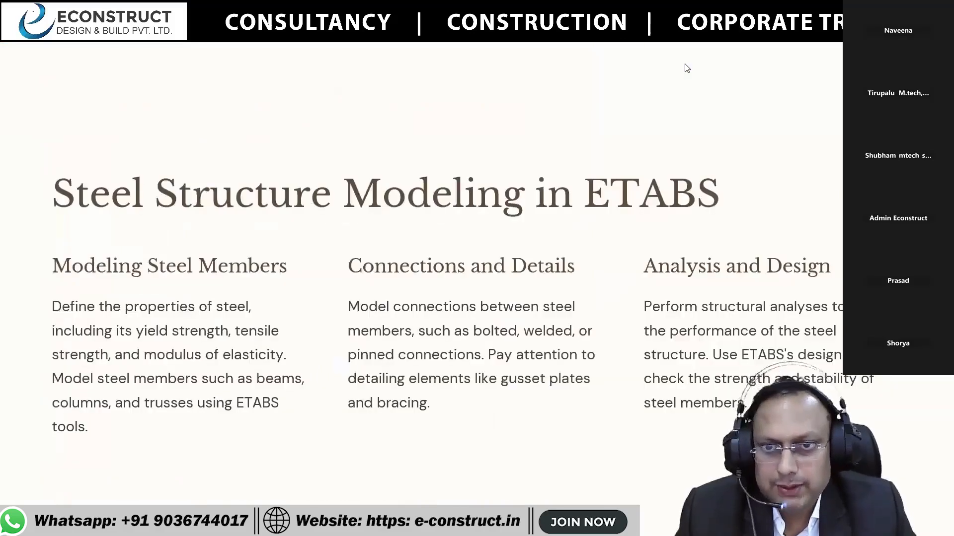
{"action": "key", "text": "super"}
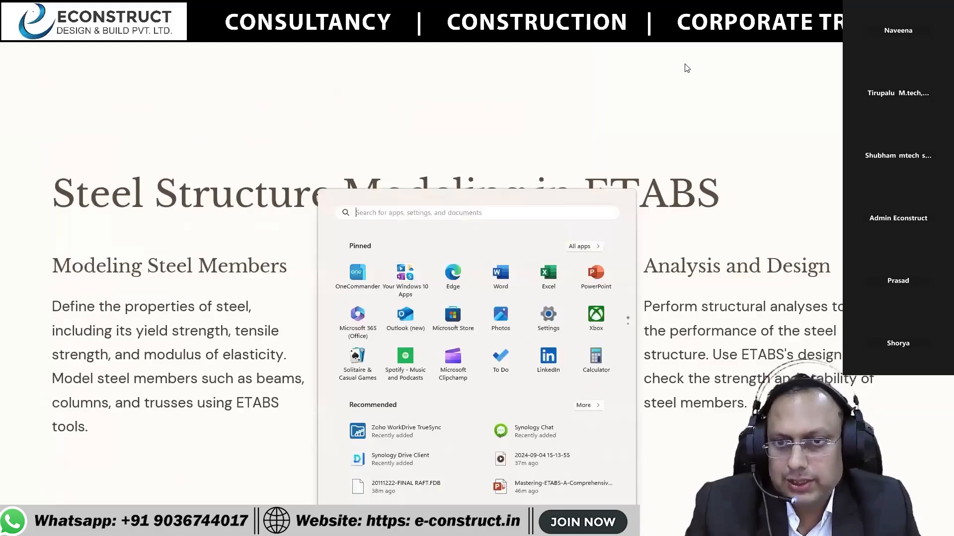
{"action": "key", "text": "alt+Tab"}
{"action": "key", "text": "super"}
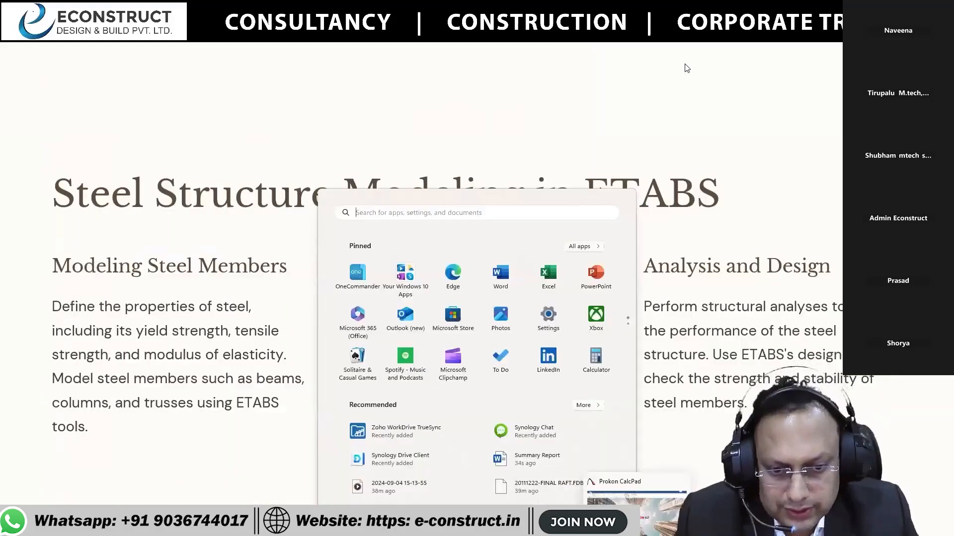
{"action": "key", "text": "alt+Tab"}
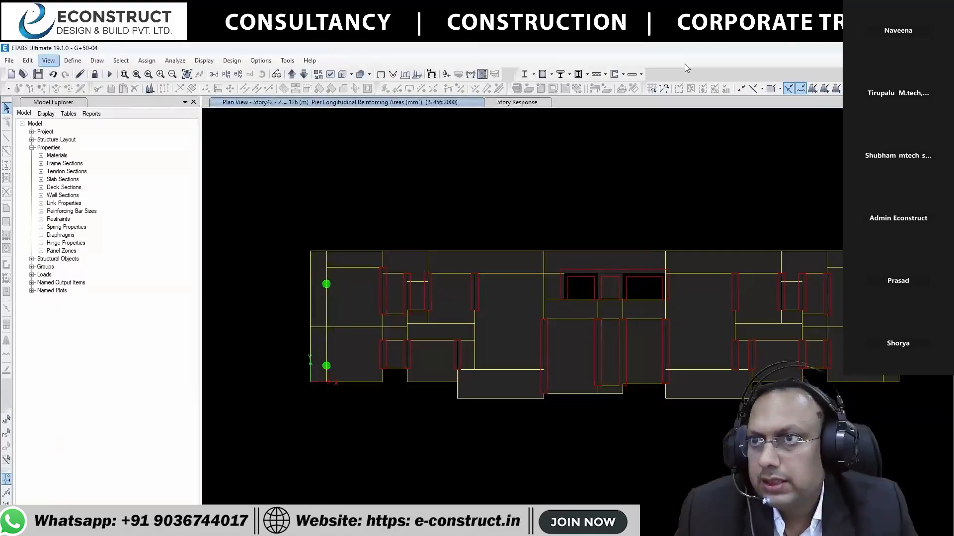
View the list of frame section properties in the locked G+50-04 model, and close it
{"action": "key", "text": "alt+d"}
{"action": "key", "text": "Down"}
{"action": "key", "text": "Right"}
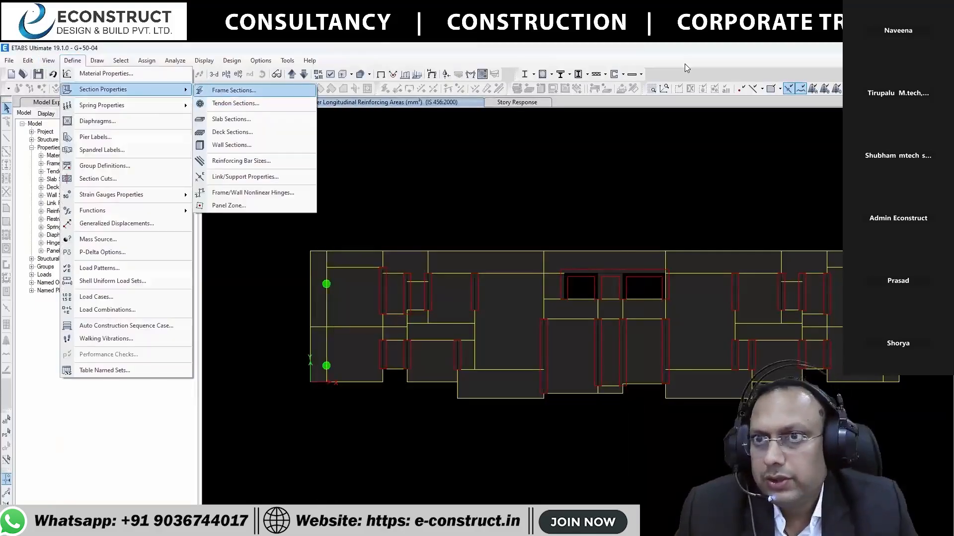
{"action": "key", "text": "Return"}
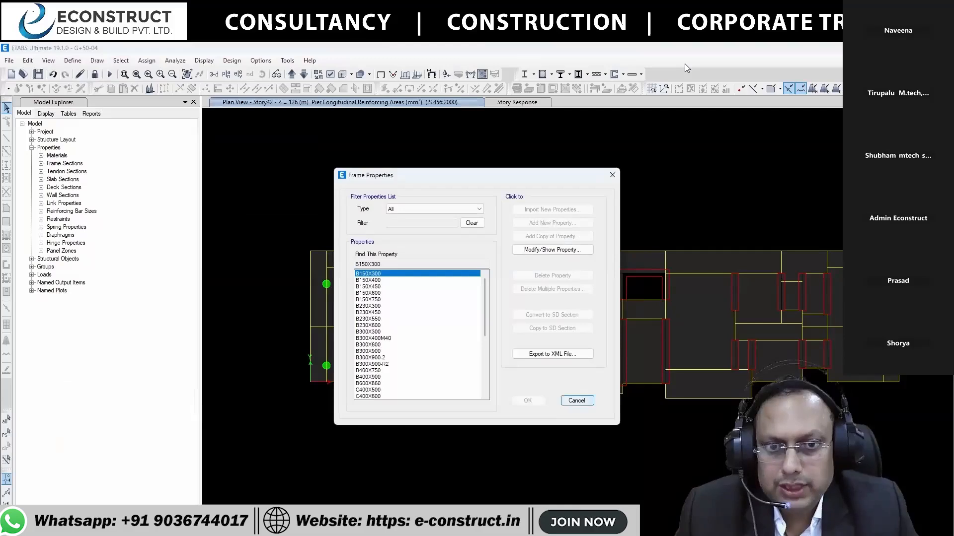
{"action": "key", "text": "Escape"}
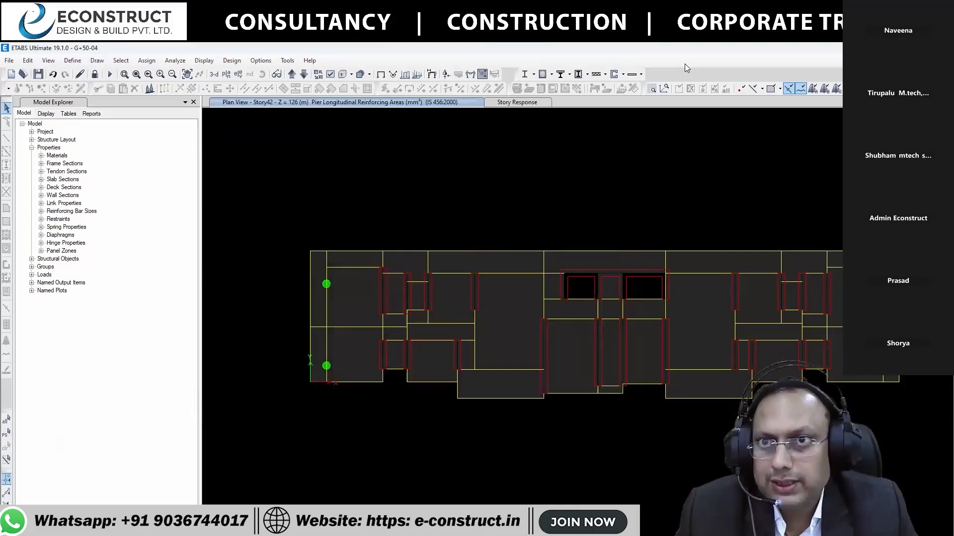
Show the undeformed tower in 3D and unlock the model, accepting the deletion of the analysis results
{"action": "left_click", "coordinate": [214, 74]}
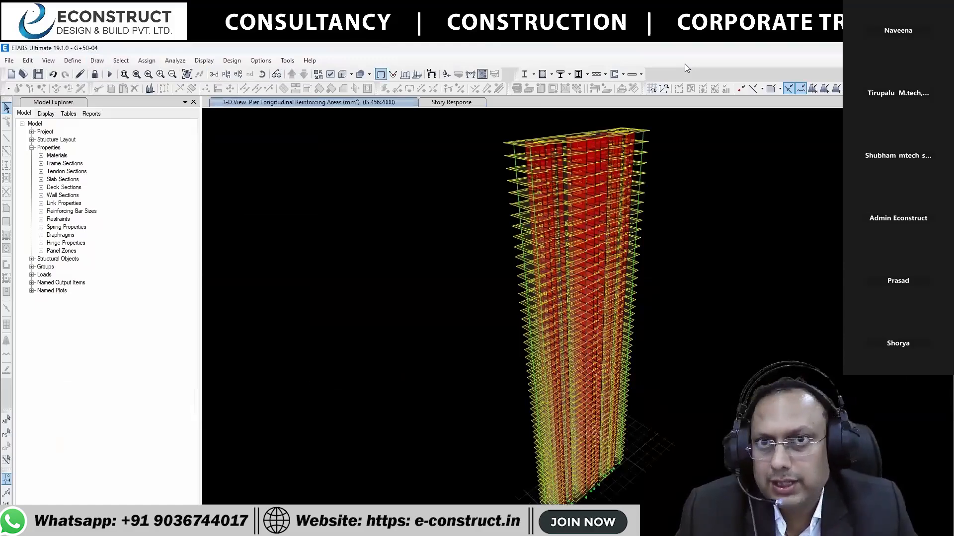
{"action": "left_click", "coordinate": [380, 74]}
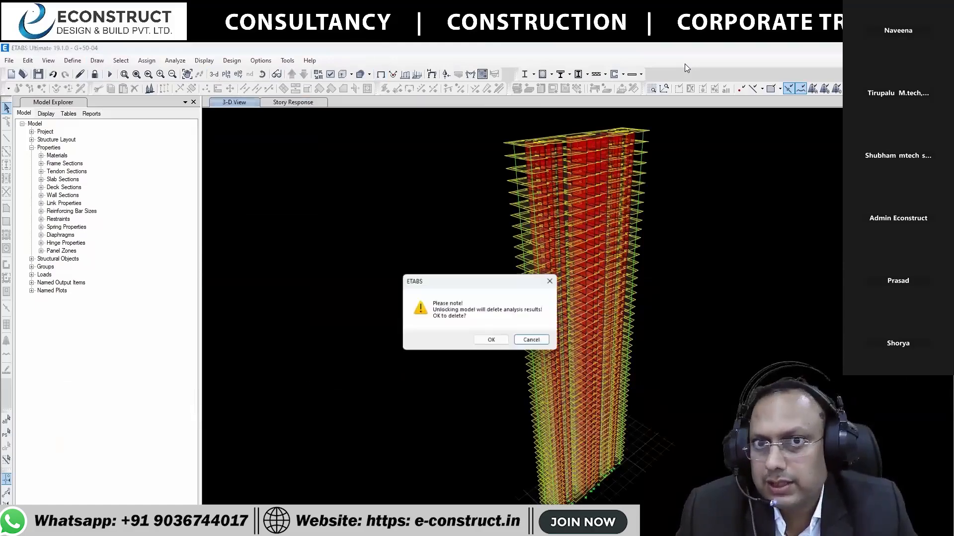
{"action": "left_click", "coordinate": [94, 74]}
{"action": "left_click", "coordinate": [492, 341]}
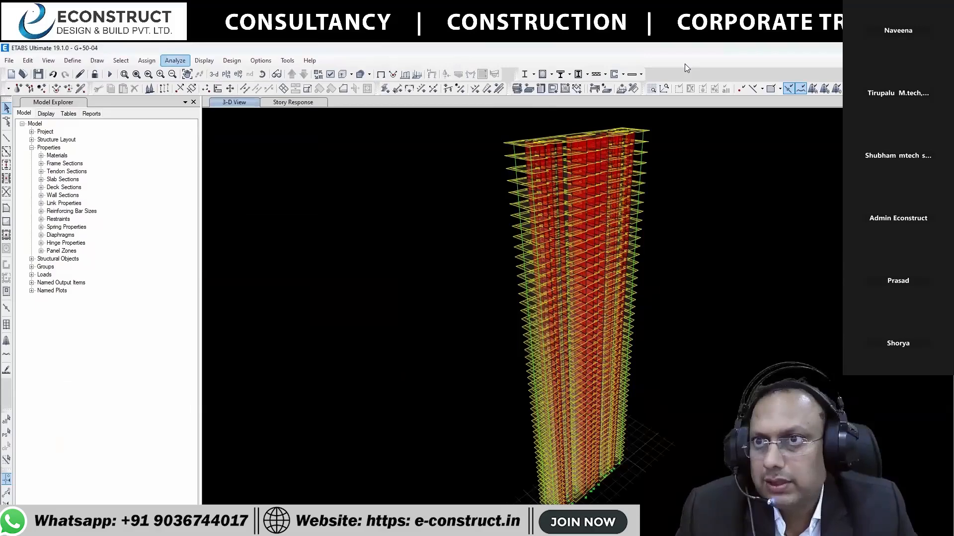
View the property data for a new Concrete Rectangular frame section, and cancel it
{"action": "left_click", "coordinate": [72, 60]}
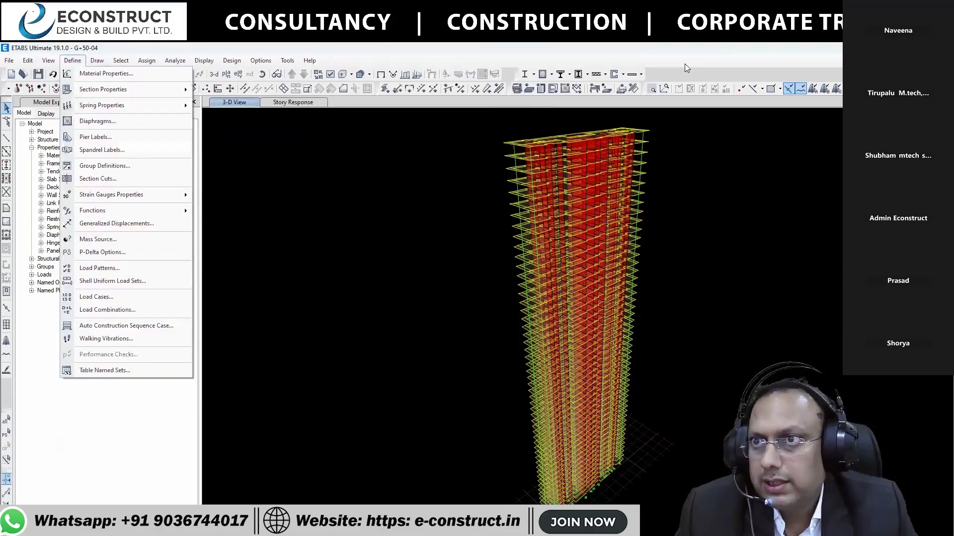
{"action": "mouse_move", "coordinate": [125, 89]}
{"action": "left_click", "coordinate": [234, 89]}
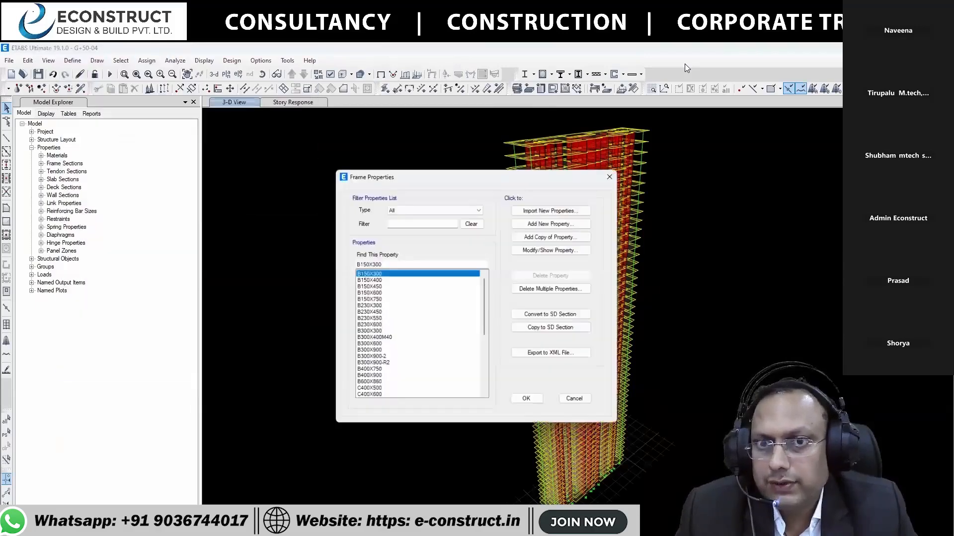
{"action": "left_click", "coordinate": [536, 224]}
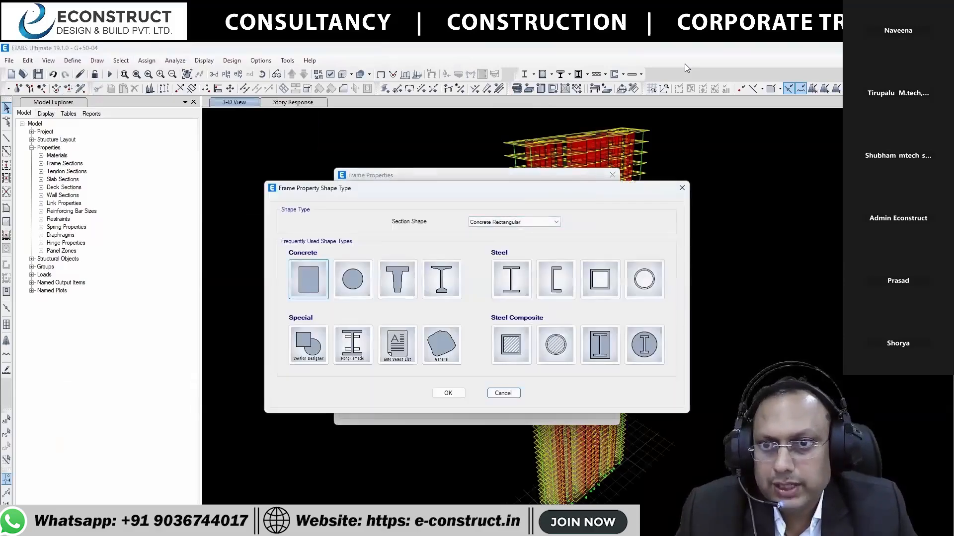
{"action": "left_click", "coordinate": [308, 279]}
{"action": "left_click", "coordinate": [594, 414]}
View the property data for a new Concrete Tee and a new Steel I/Wide Flange section, cancelling both
{"action": "left_click", "coordinate": [553, 223]}
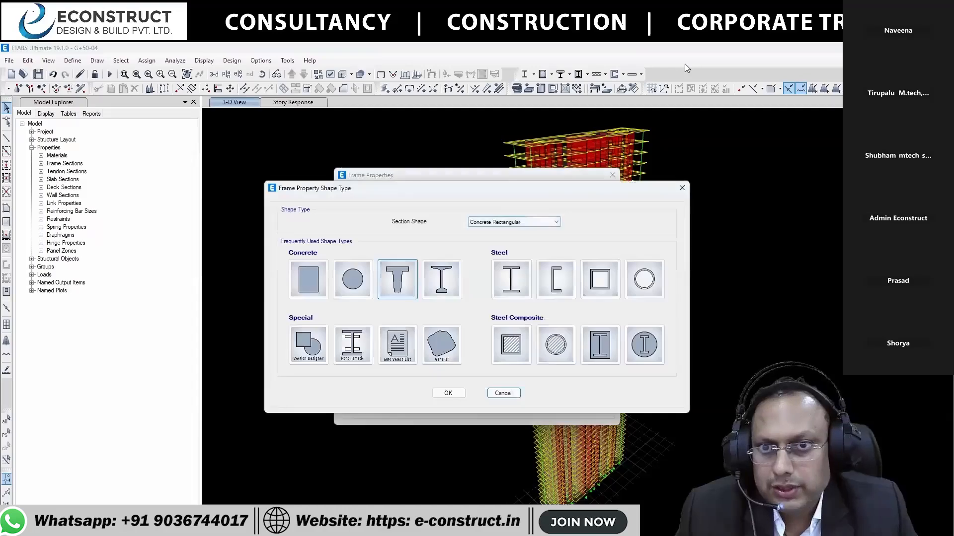
{"action": "left_click", "coordinate": [398, 280]}
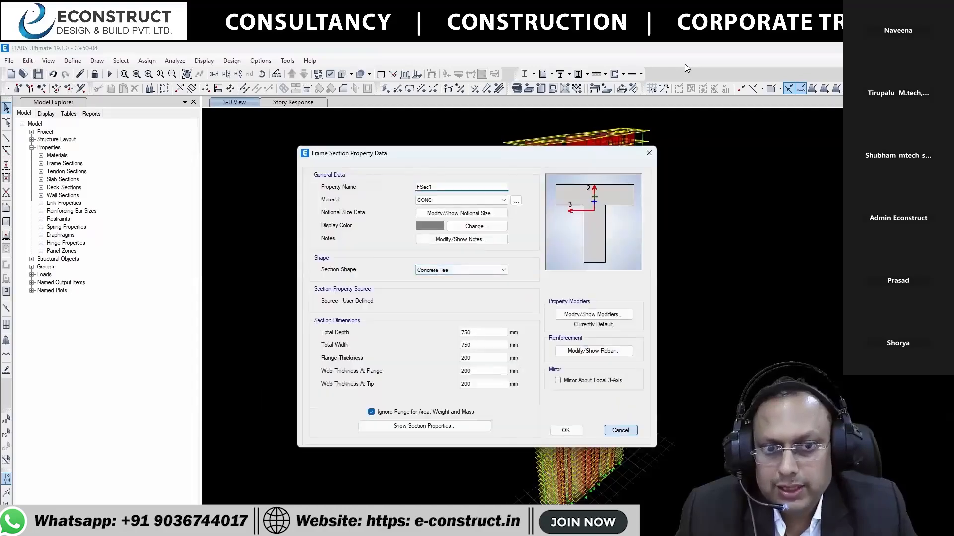
{"action": "left_click", "coordinate": [620, 430]}
{"action": "left_click", "coordinate": [554, 224]}
{"action": "left_click", "coordinate": [511, 279]}
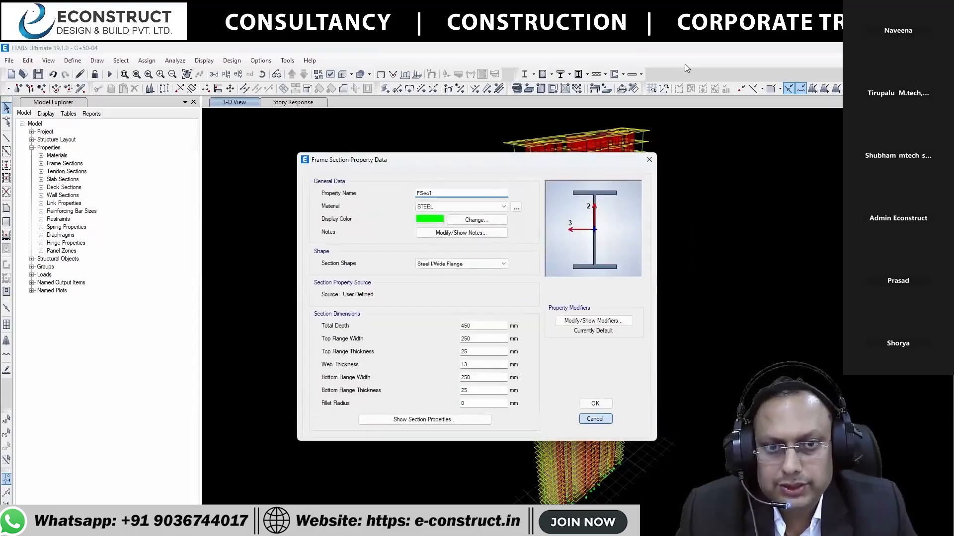
{"action": "left_click", "coordinate": [595, 419]}
Browse the Steel I/Wide Flange sections of the Indian property file in the section import, and cancel the import
{"action": "left_click", "coordinate": [553, 223]}
{"action": "left_click", "coordinate": [510, 279]}
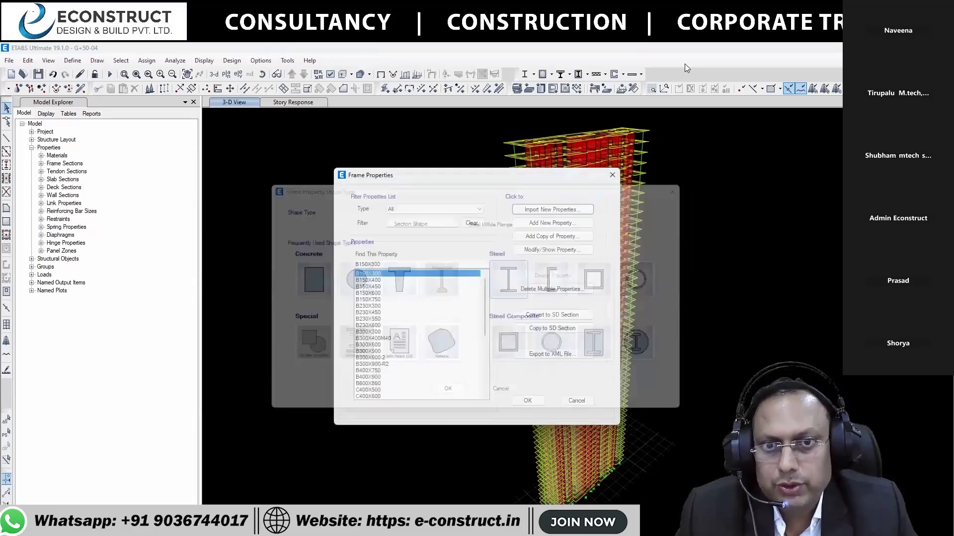
{"action": "left_click_drag", "start_coordinate": [422, 324], "coordinate": [422, 369]}
{"action": "left_click", "coordinate": [506, 172]}
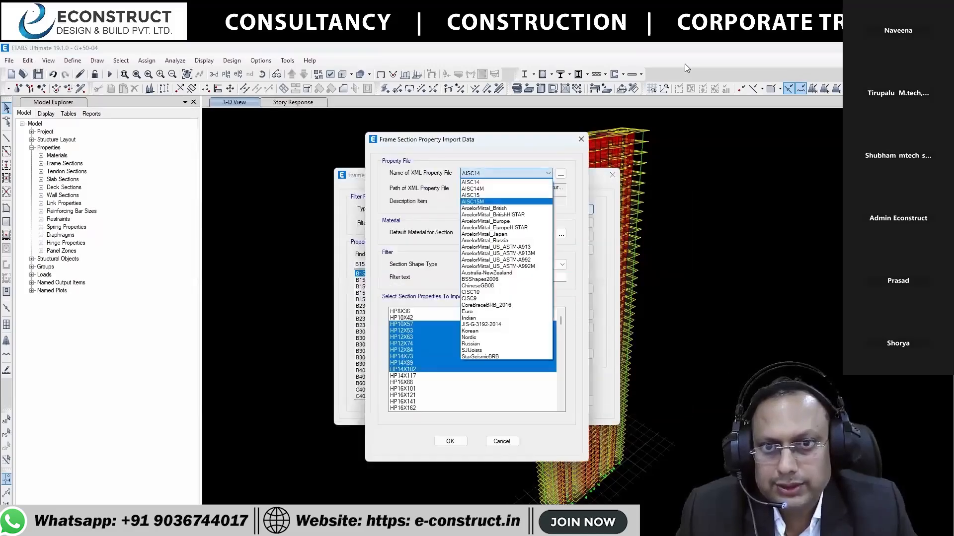
{"action": "left_click", "coordinate": [469, 318]}
{"action": "left_click", "coordinate": [468, 317]}
{"action": "left_click_drag", "start_coordinate": [468, 318], "coordinate": [468, 388]}
{"action": "scroll", "coordinate": [468, 359], "scroll_direction": "down", "scroll_amount": 12}
{"action": "scroll", "coordinate": [468, 359], "scroll_direction": "down", "scroll_amount": 4}
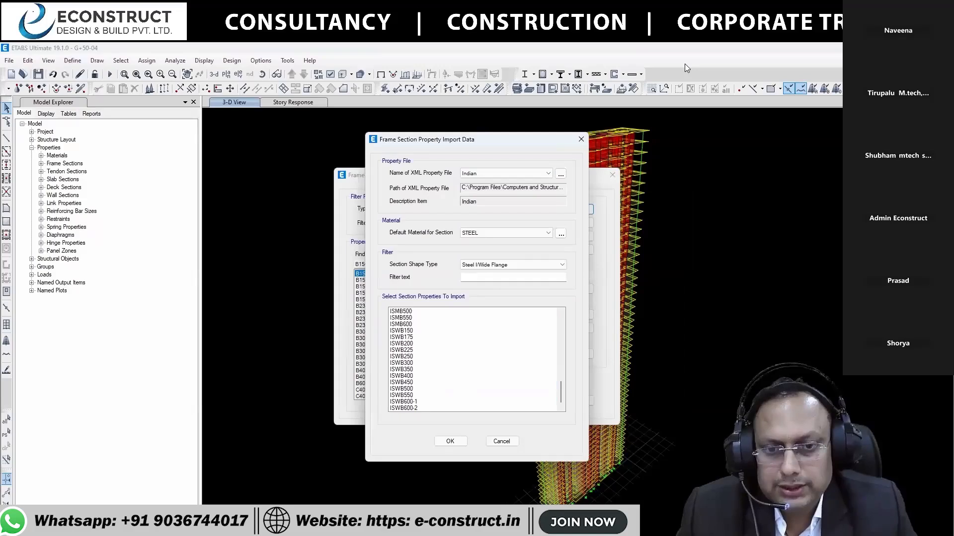
{"action": "left_click", "coordinate": [501, 441]}
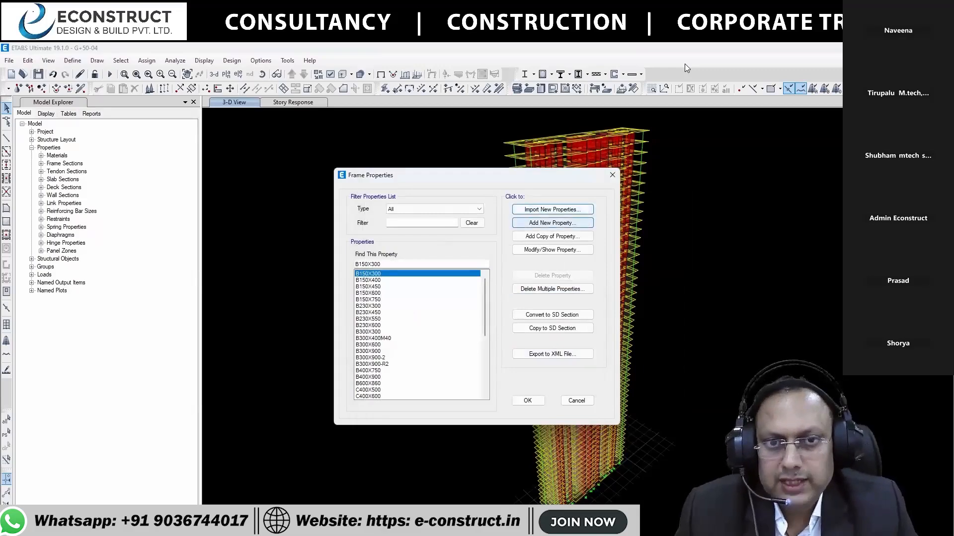
Start a new Section Designer frame section named FSec1, set its design type to Composite Column, and open it in Section Designer
{"action": "left_click", "coordinate": [553, 223]}
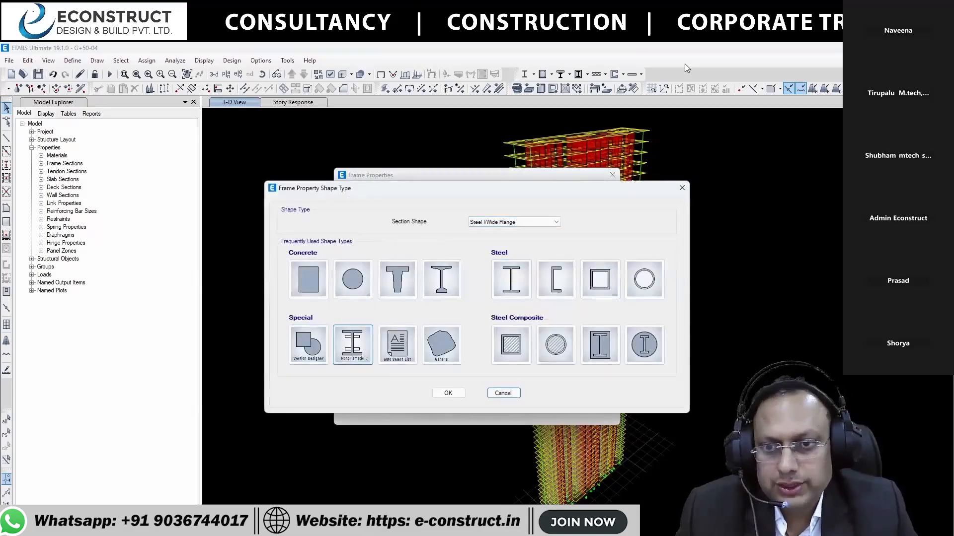
{"action": "left_click", "coordinate": [308, 344]}
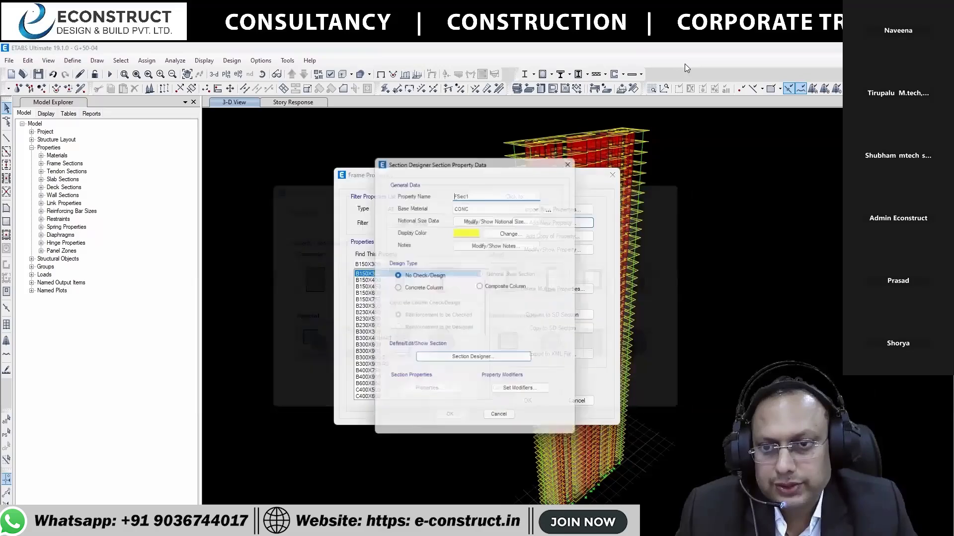
{"action": "left_click", "coordinate": [481, 287]}
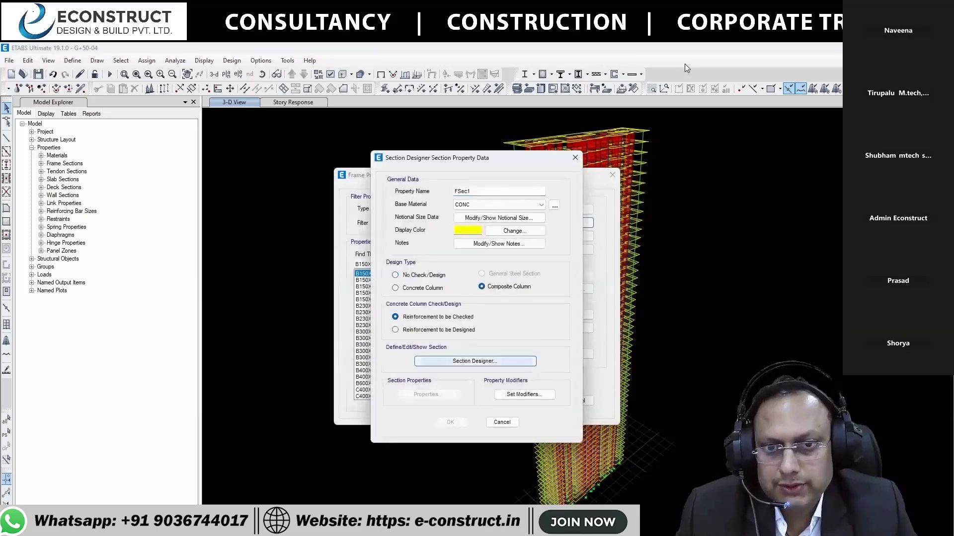
{"action": "left_click", "coordinate": [475, 362]}
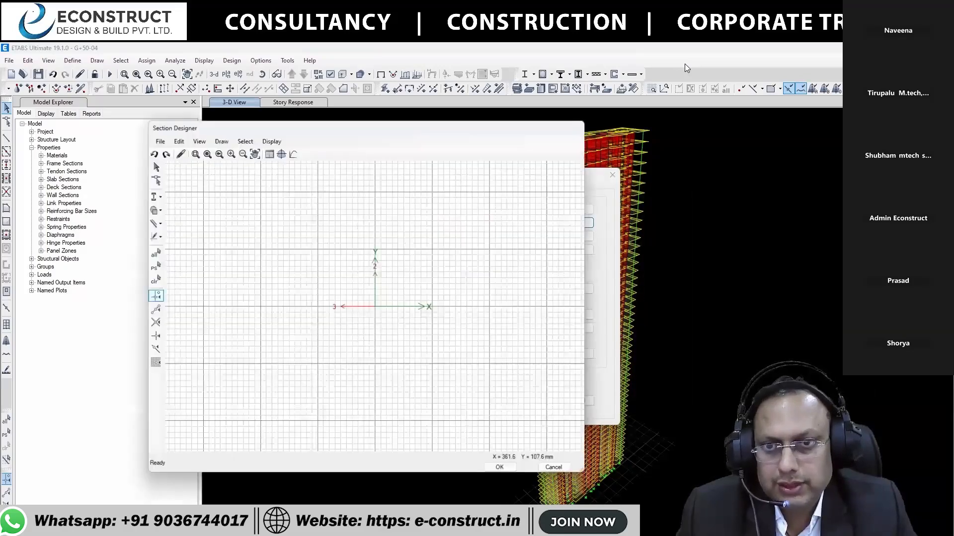
Draw a solid concrete circle and a steel I section, both centred on the origin of the section grid
{"action": "left_click", "coordinate": [158, 210]}
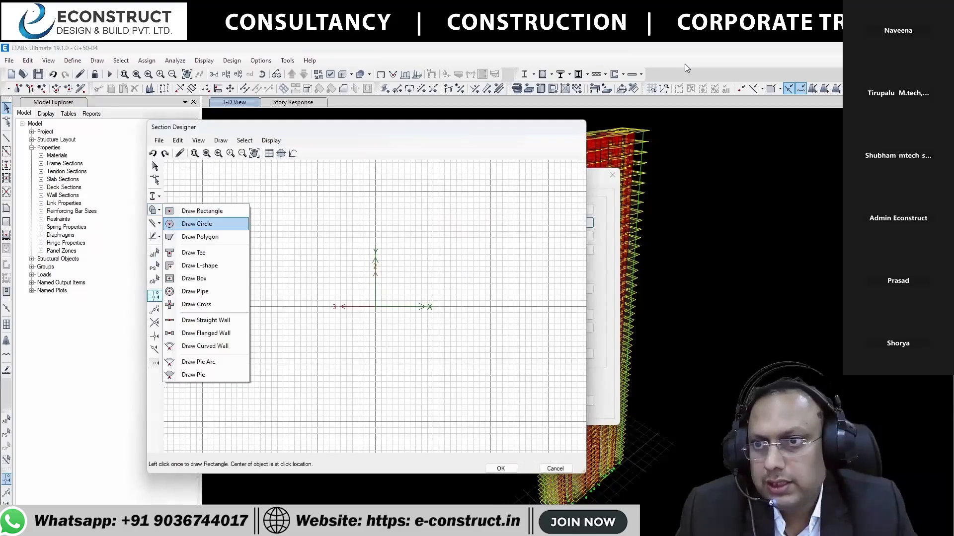
{"action": "left_click", "coordinate": [197, 224]}
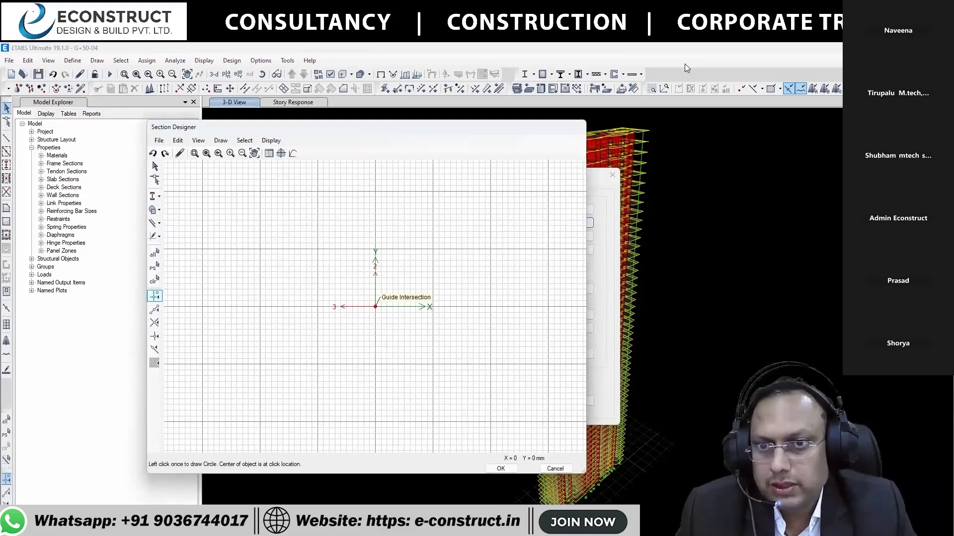
{"action": "left_click", "coordinate": [375, 306]}
{"action": "left_click", "coordinate": [159, 210]}
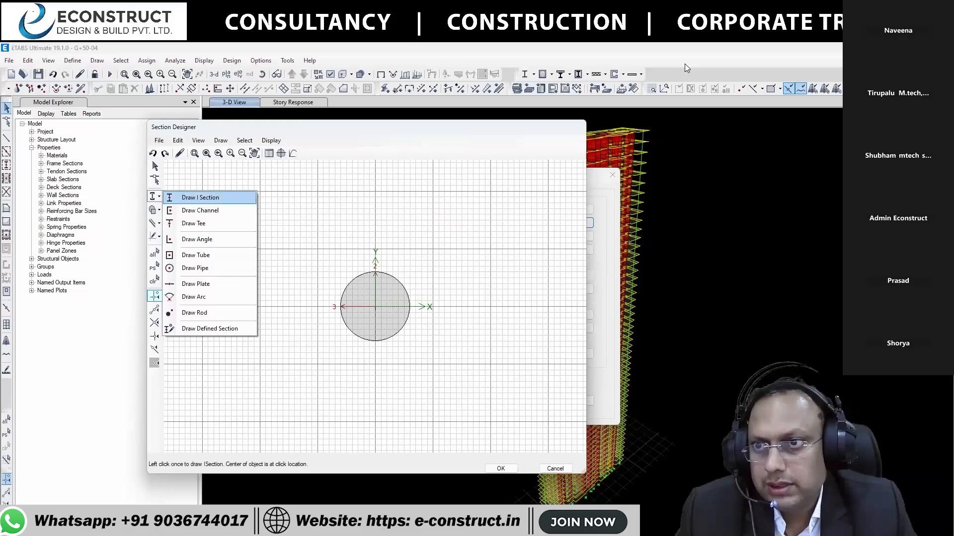
{"action": "left_click", "coordinate": [189, 197]}
{"action": "left_click", "coordinate": [375, 306]}
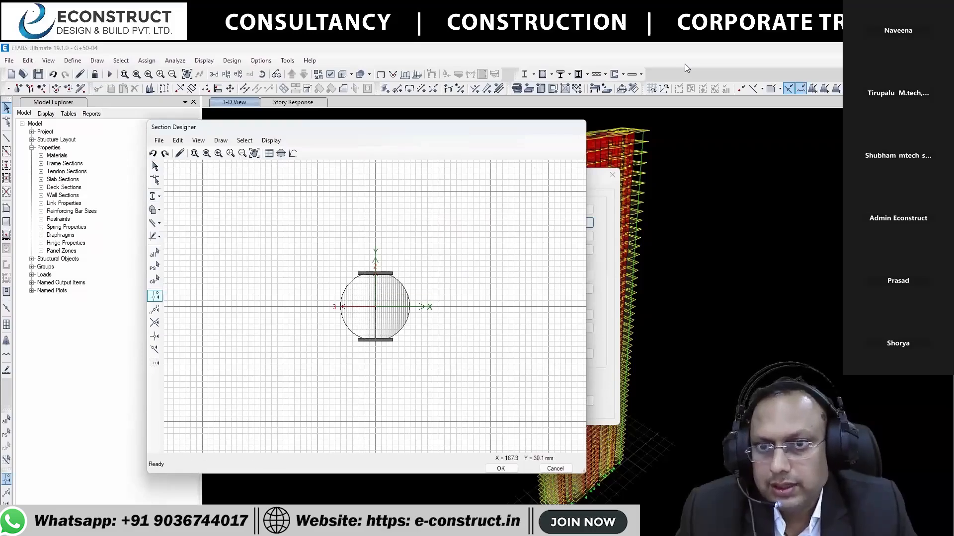
Set the concrete circle's diameter to 900 mm and its Reinforcing option to Yes
{"action": "right_click", "coordinate": [394, 303]}
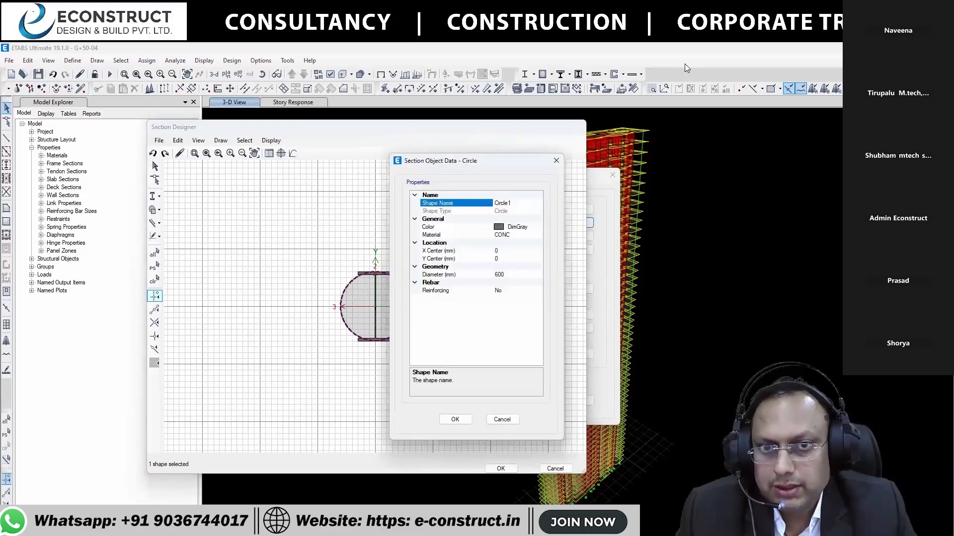
{"action": "double_click", "coordinate": [499, 274]}
{"action": "type", "text": "900"}
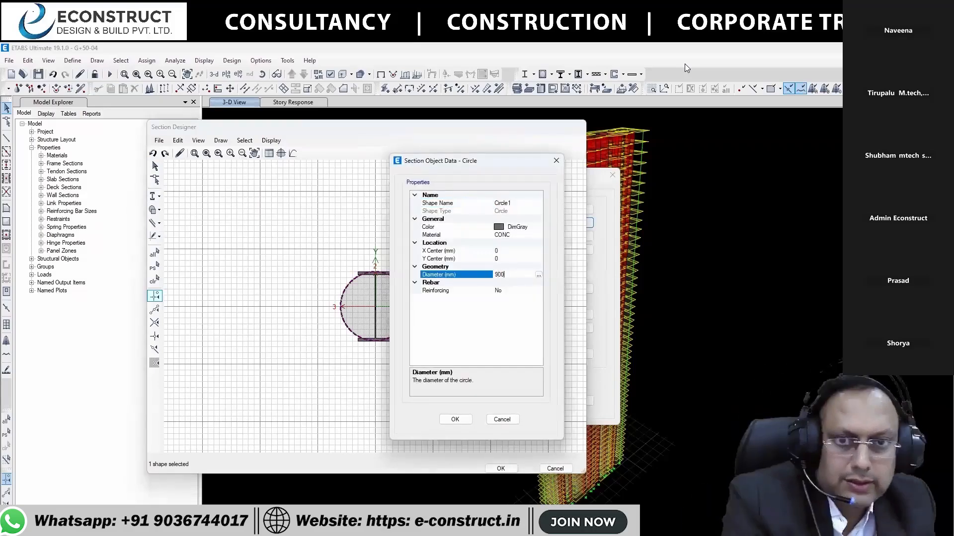
{"action": "left_click", "coordinate": [511, 291]}
{"action": "left_click", "coordinate": [538, 291]}
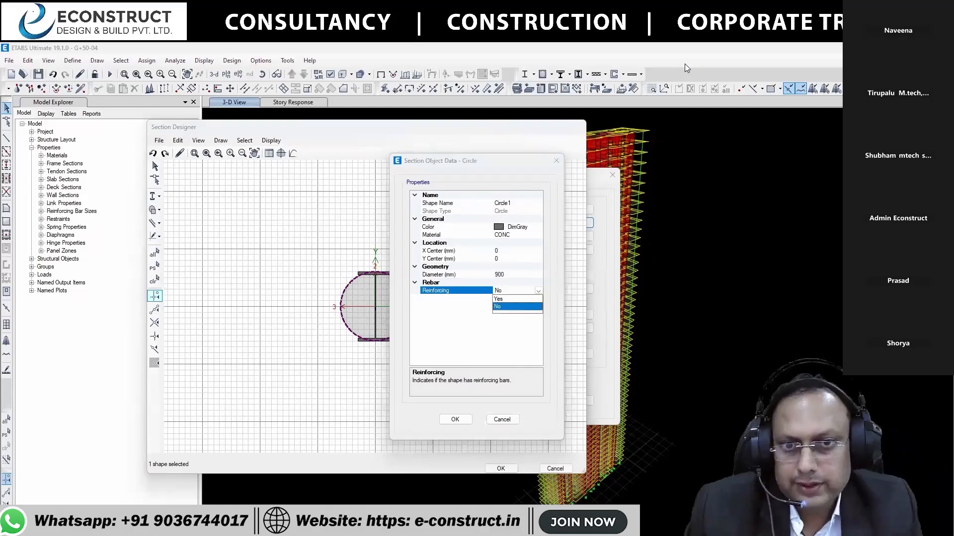
{"action": "left_click", "coordinate": [499, 299]}
{"action": "left_click", "coordinate": [455, 419]}
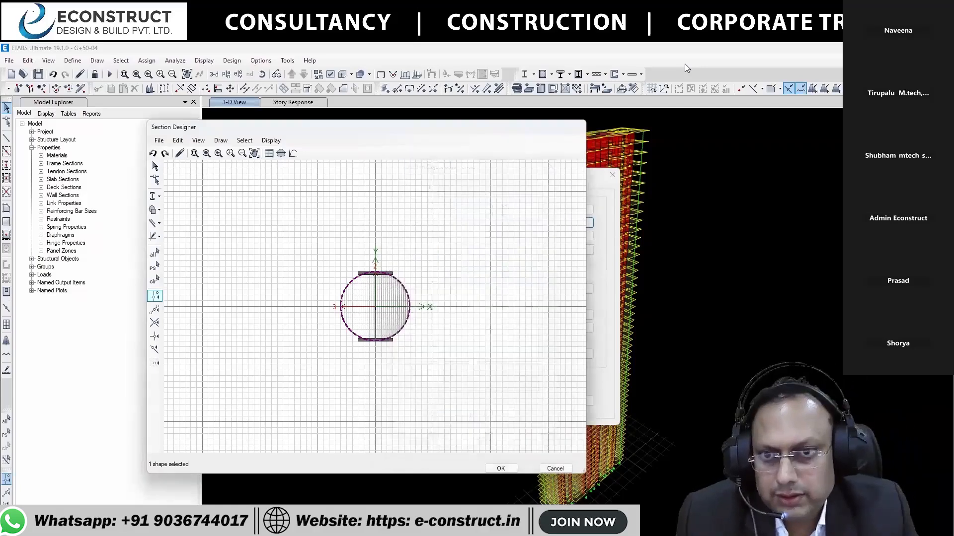
Examine the composite section up close, then view its section properties and its interaction surface
{"action": "left_click", "coordinate": [194, 153]}
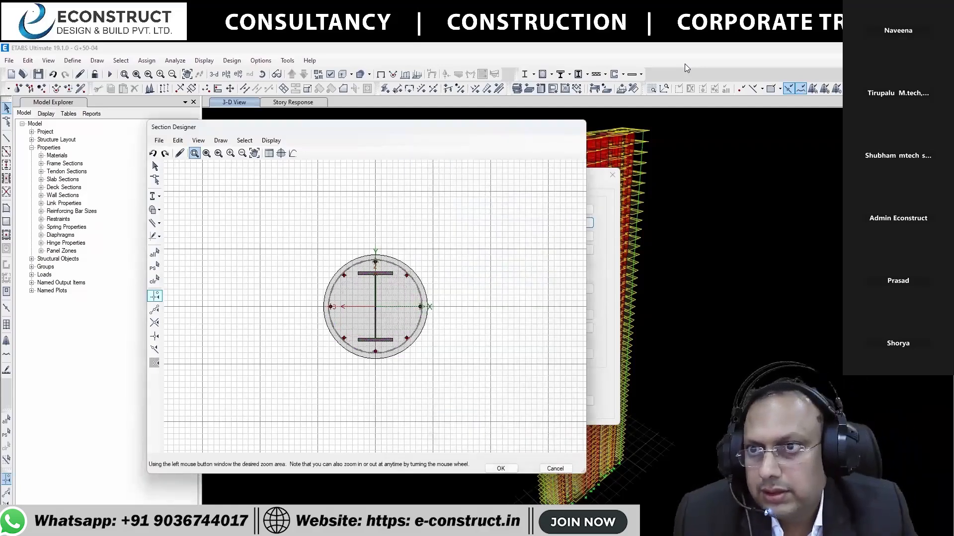
{"action": "left_click_drag", "start_coordinate": [305, 240], "coordinate": [431, 370]}
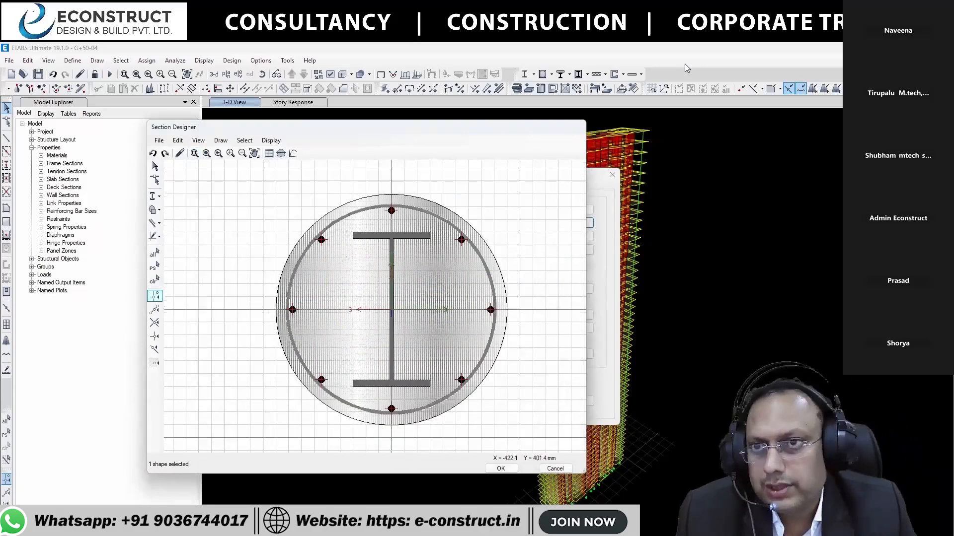
{"action": "left_click", "coordinate": [269, 153]}
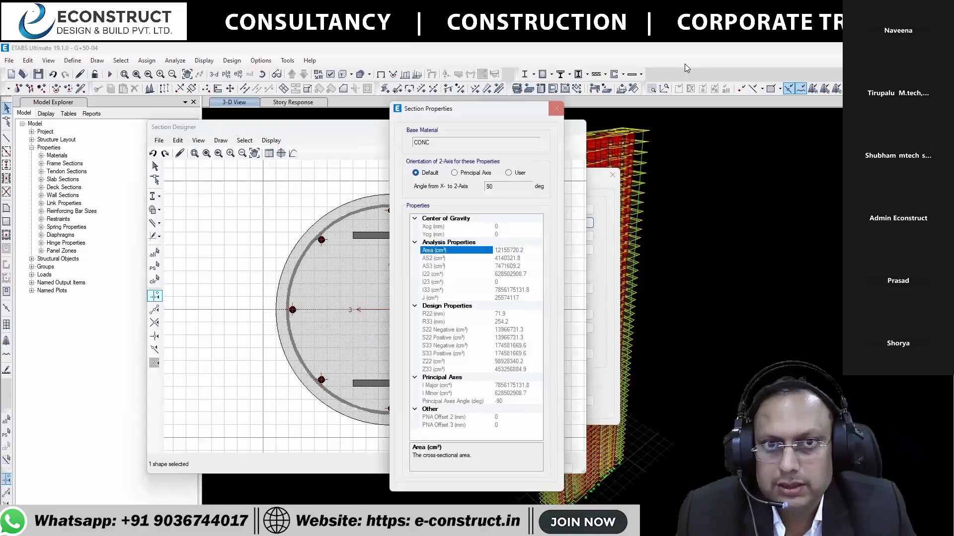
{"action": "left_click", "coordinate": [556, 109]}
{"action": "left_click", "coordinate": [280, 153]}
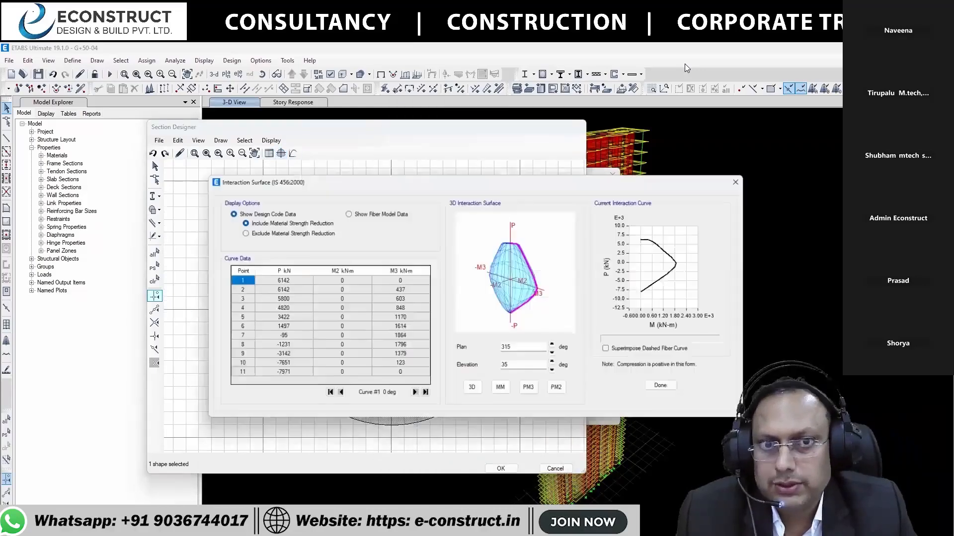
{"action": "left_click", "coordinate": [667, 388]}
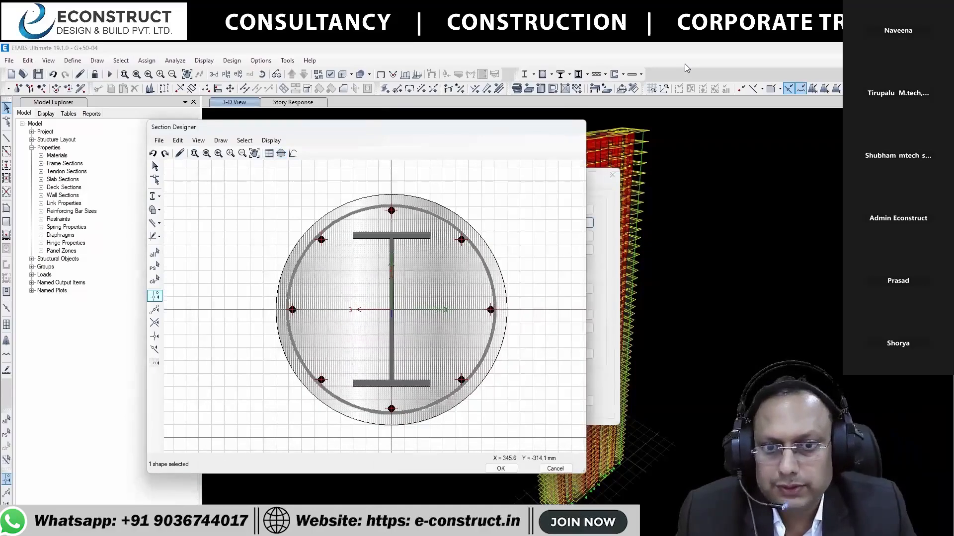
Accept the drawn composite section, save the FSec1 property, and confirm the frame properties list
{"action": "left_click", "coordinate": [500, 469]}
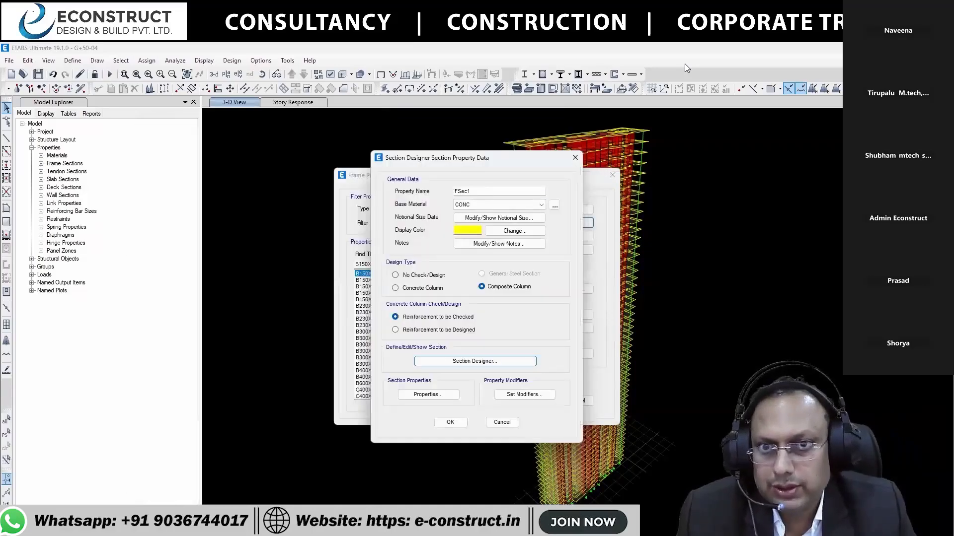
{"action": "left_click", "coordinate": [450, 423]}
{"action": "left_click", "coordinate": [527, 399]}
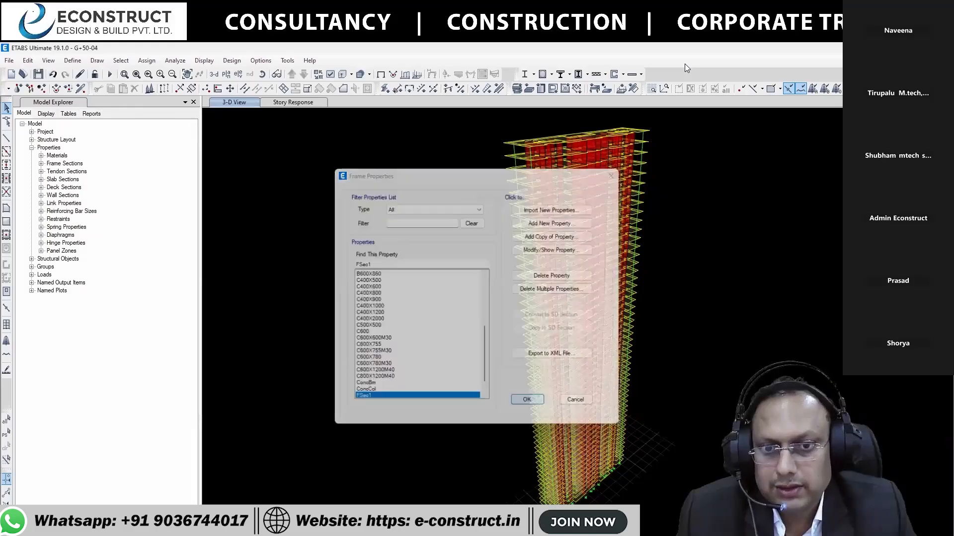
Display the Story49 plan view with section properties and examine the circular composite column near the plan's lower-left corner
{"action": "scroll", "coordinate": [513, 131], "scroll_direction": "up", "scroll_amount": 5}
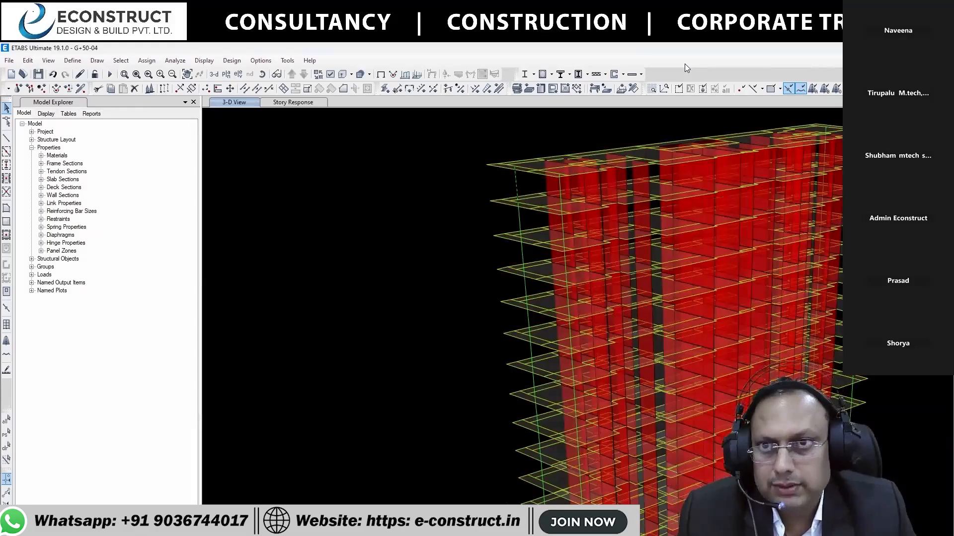
{"action": "key", "text": "shift+F1"}
{"action": "key", "text": "Down"}
{"action": "key", "text": "Return"}
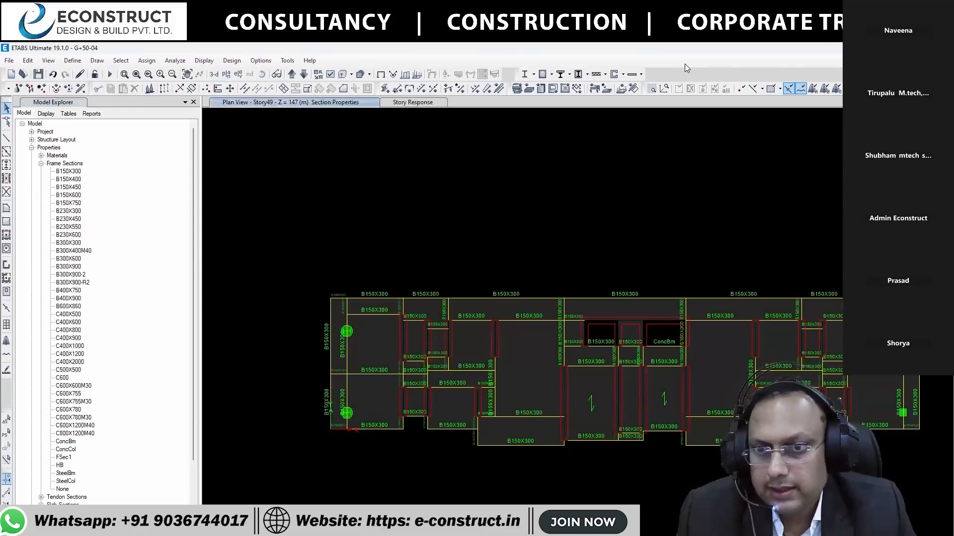
{"action": "scroll", "coordinate": [357, 435], "scroll_direction": "up", "scroll_amount": 7}
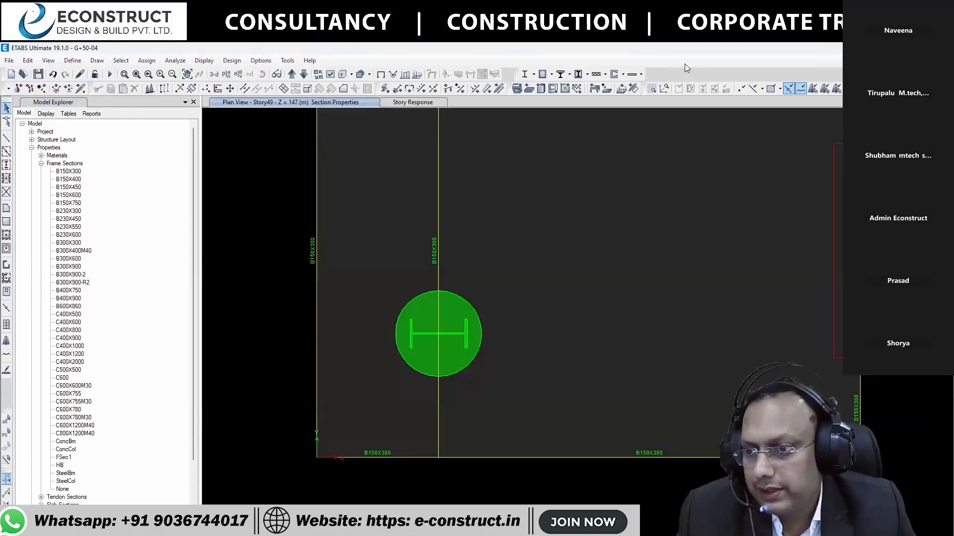
Open the property data of FSec1, review its shape in Section Designer, and accept both dialogs
{"action": "double_click", "coordinate": [63, 457]}
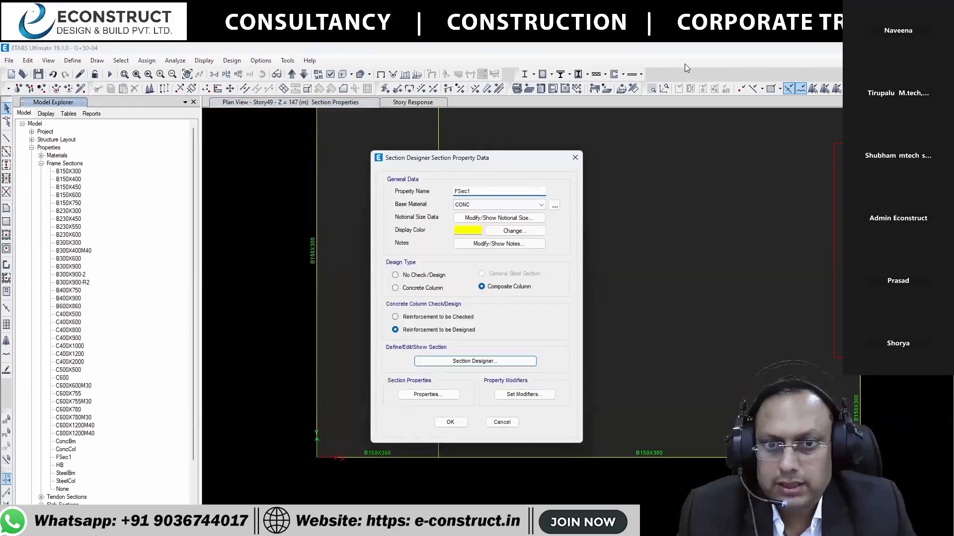
{"action": "left_click", "coordinate": [475, 361]}
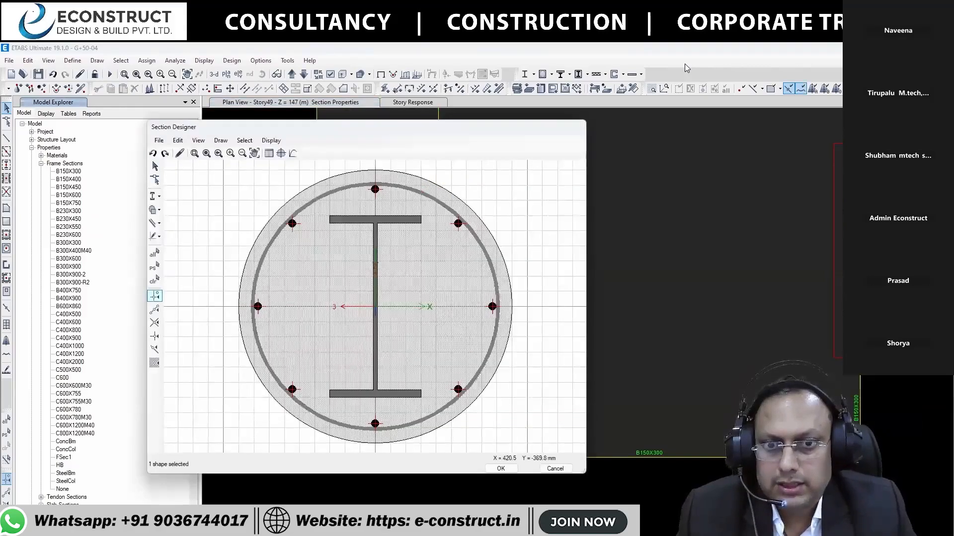
{"action": "left_click", "coordinate": [501, 468]}
{"action": "left_click", "coordinate": [450, 422]}
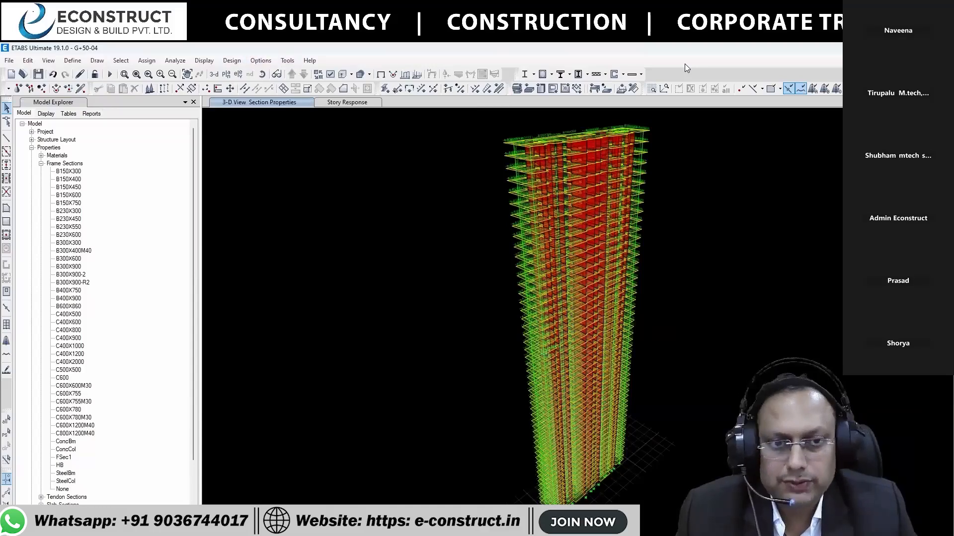
Switch to the PowerPoint slide show and advance to the slide on composite structure modeling in ETABS
{"action": "key", "text": "super"}
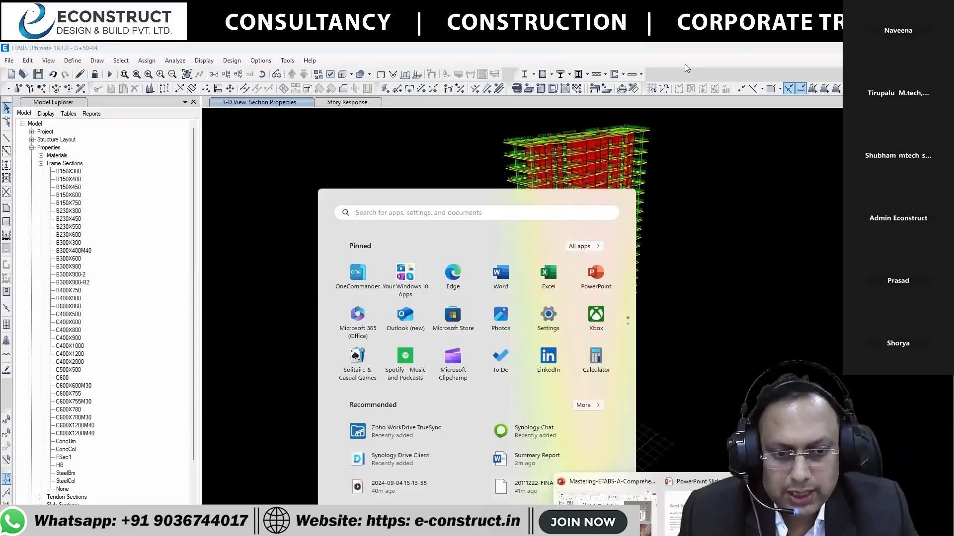
{"action": "key", "text": "alt+Tab"}
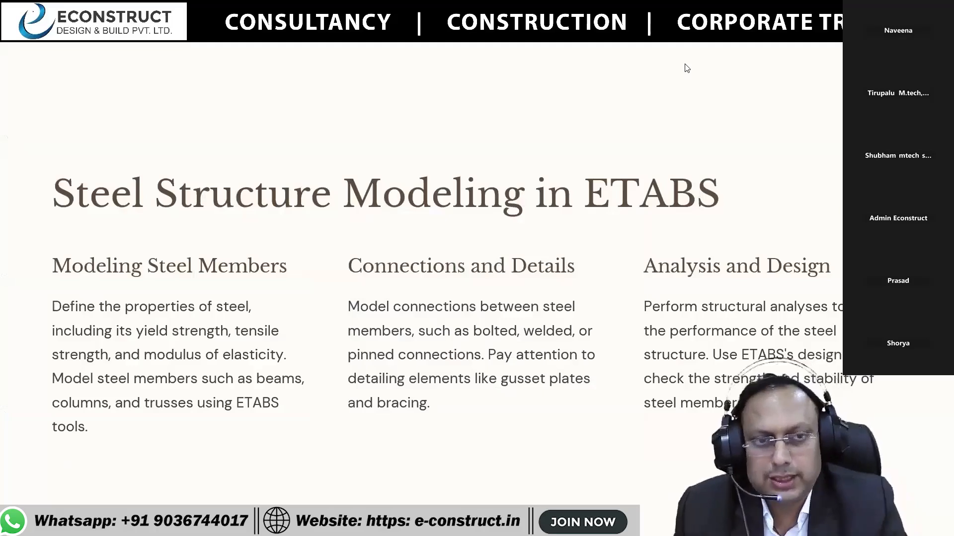
{"action": "key", "text": "Right"}
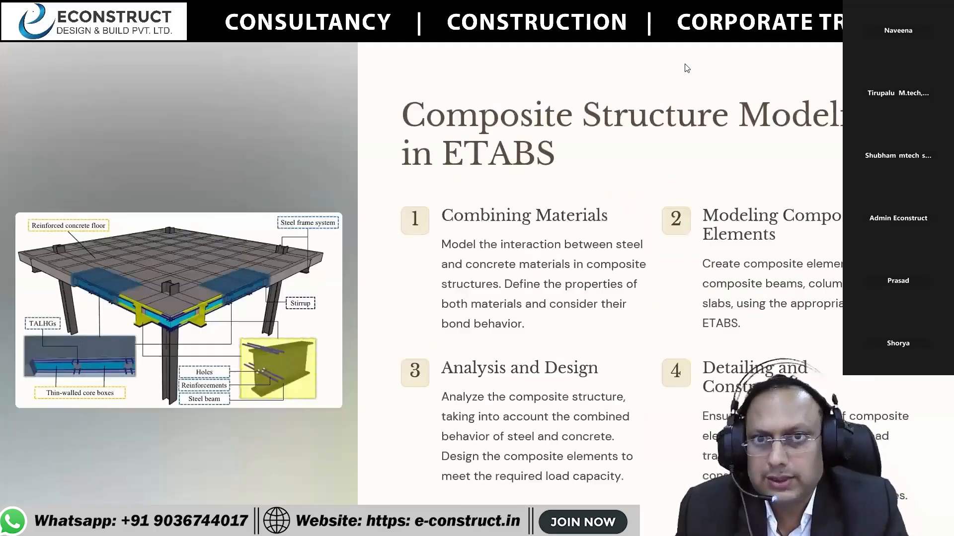